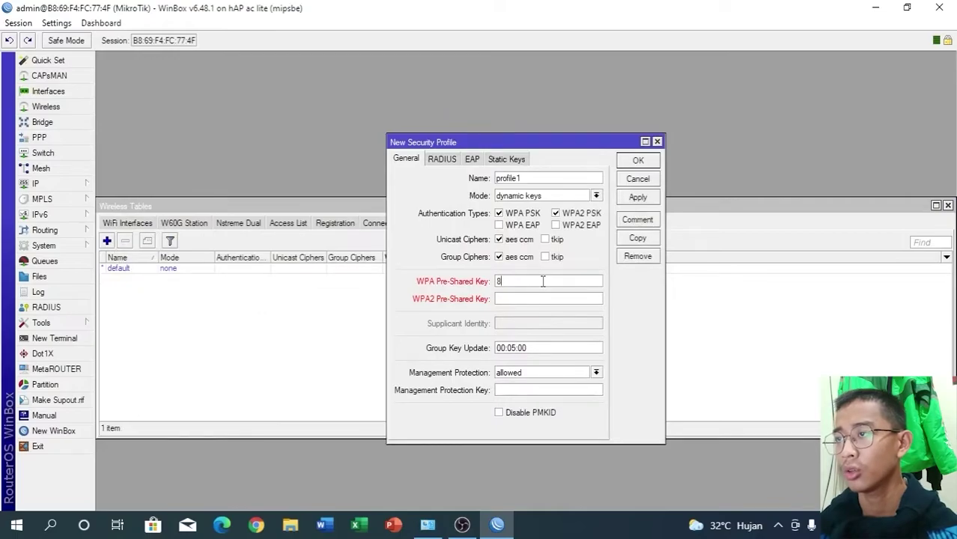
- Copy the WPA pre-shared key into the WPA2 field and save profile1
double_click(542, 281)
key("ctrl+c")
key("Tab")
key("ctrl+v")
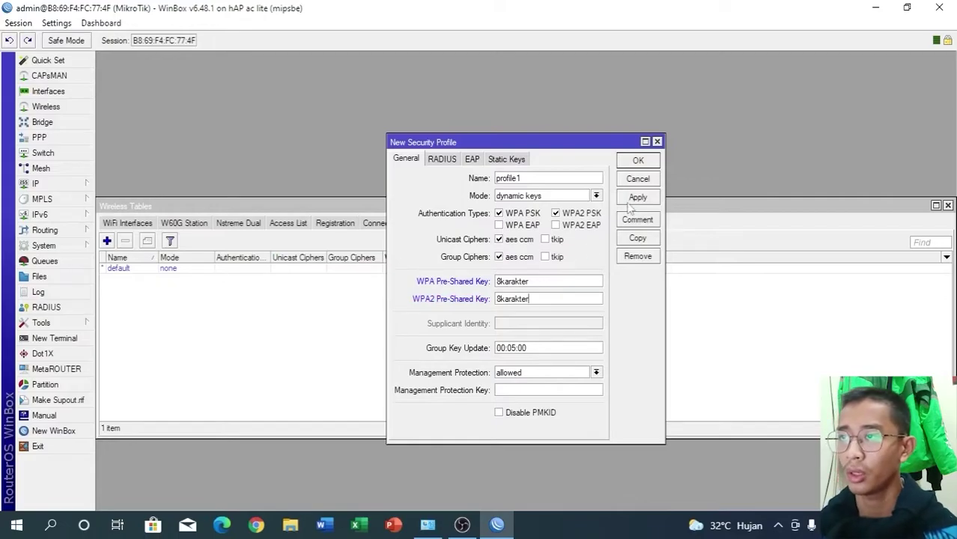
left_click(637, 197)
left_click(637, 160)
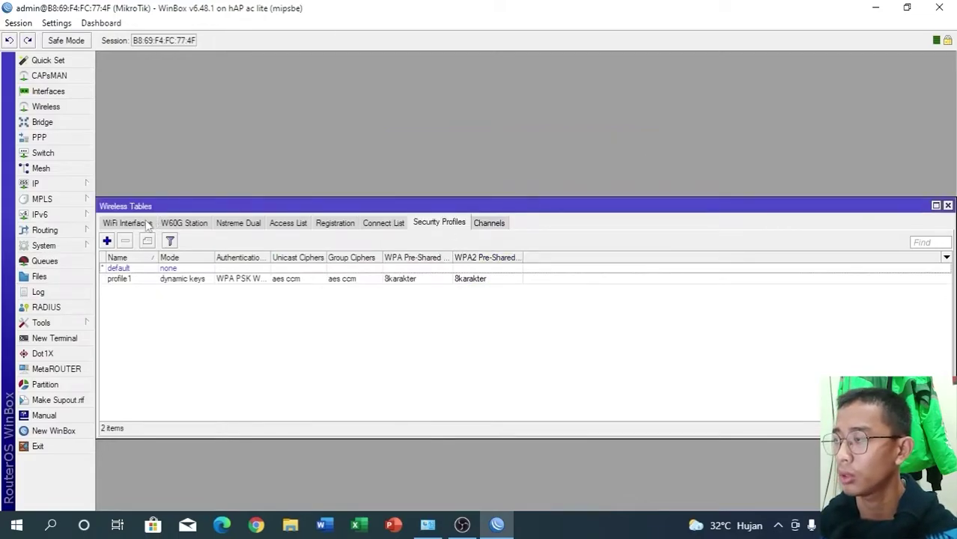
- Scan from wlan1 and connect it to the Redmi Note 9 network
left_click(127, 223)
double_click(129, 269)
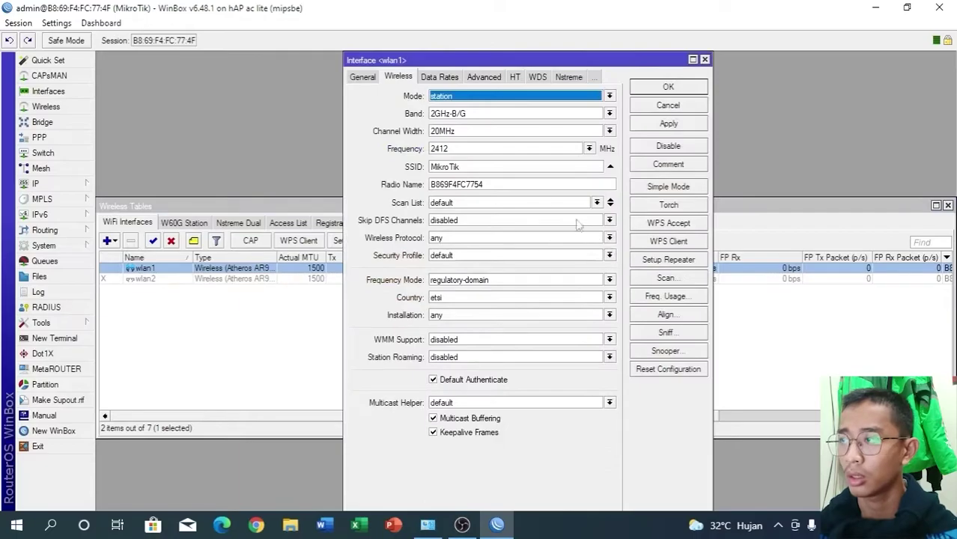
left_click(678, 278)
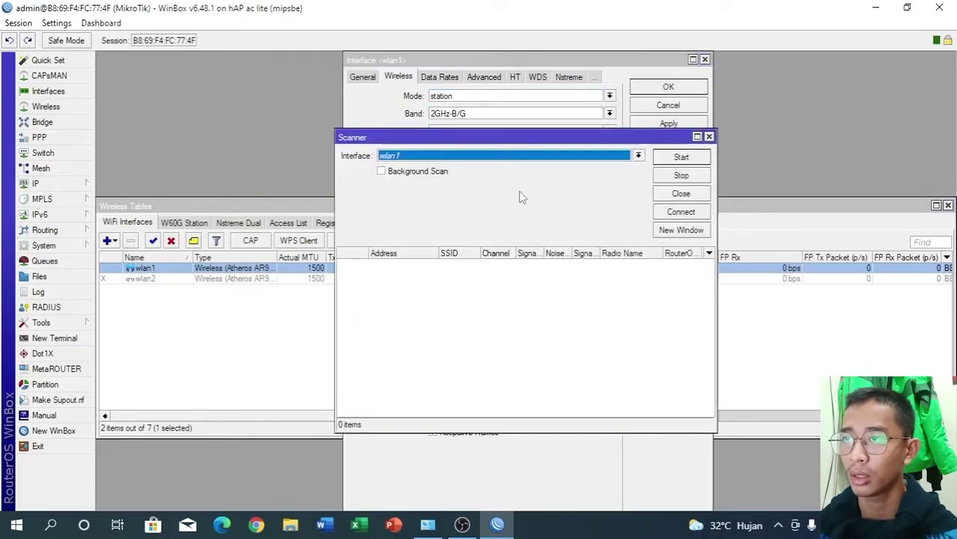
left_click(657, 159)
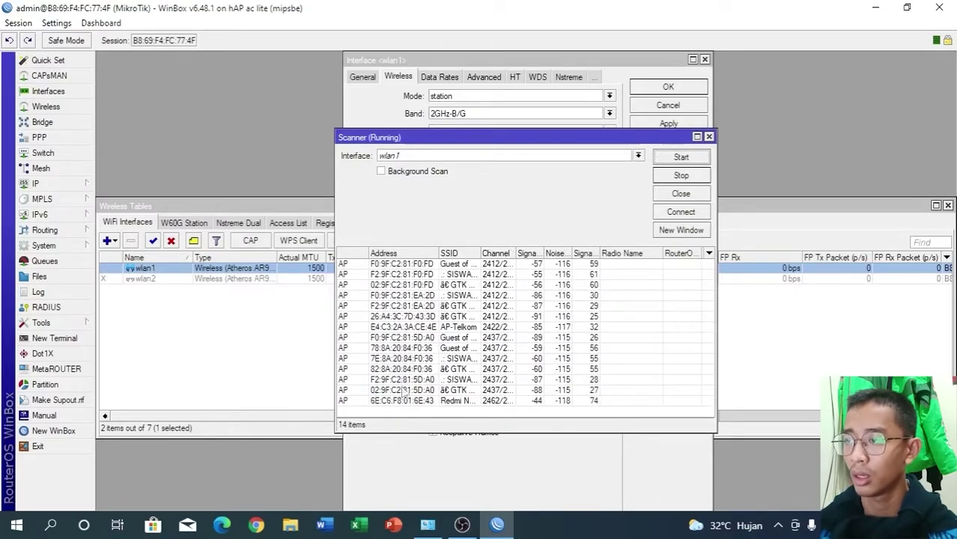
left_click(402, 402)
left_click(680, 213)
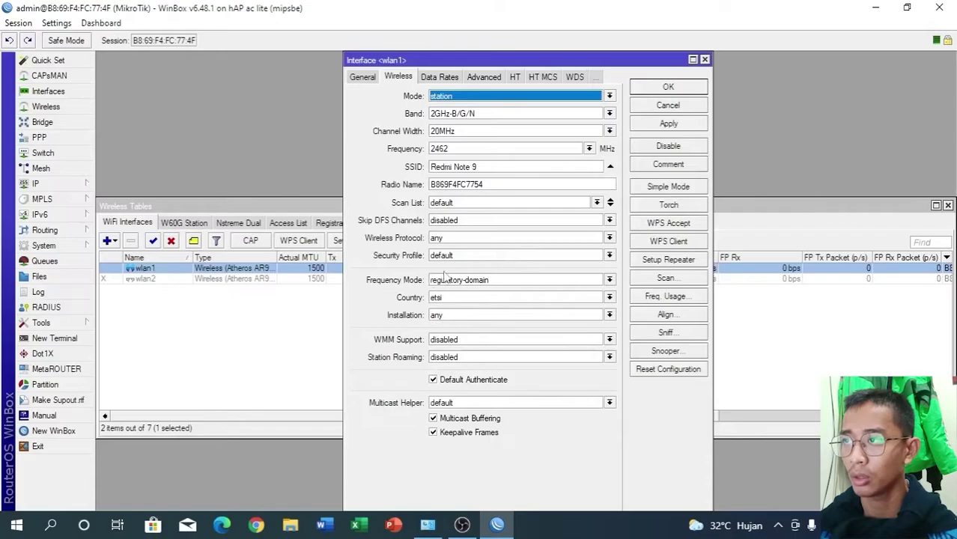
- Set wlan1's security profile to profile1 and save the interface settings
left_click(458, 255)
left_click(458, 276)
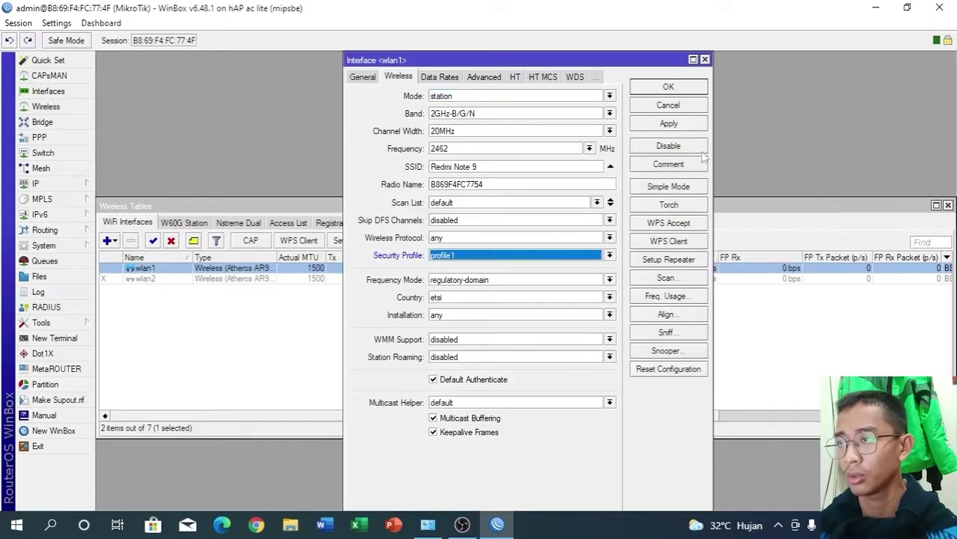
left_click(695, 124)
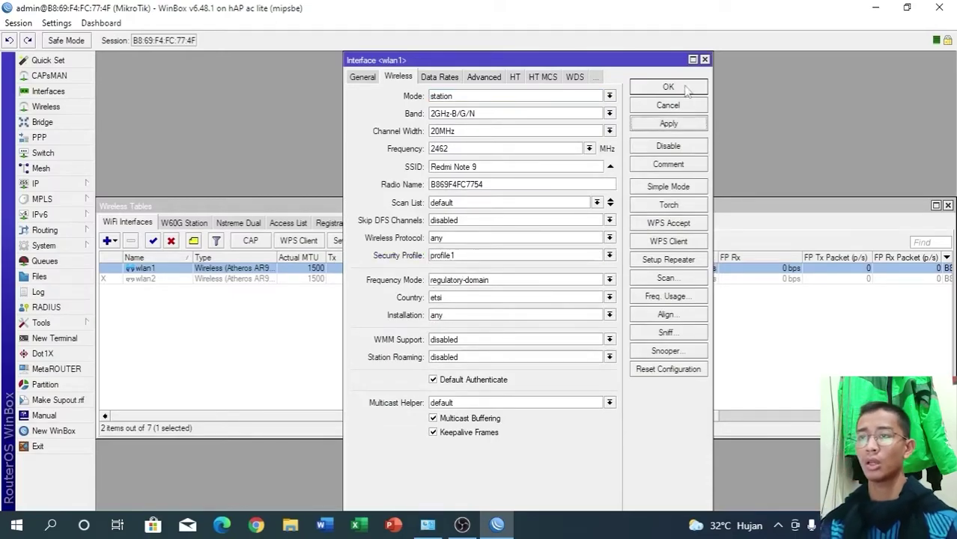
left_click(668, 87)
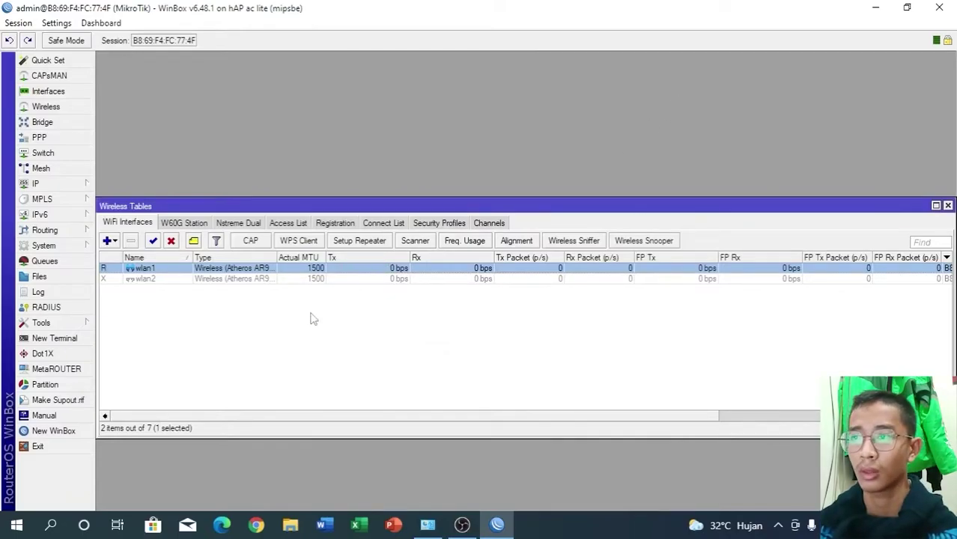
- Add a DHCP client on wlan1
left_click(80, 184)
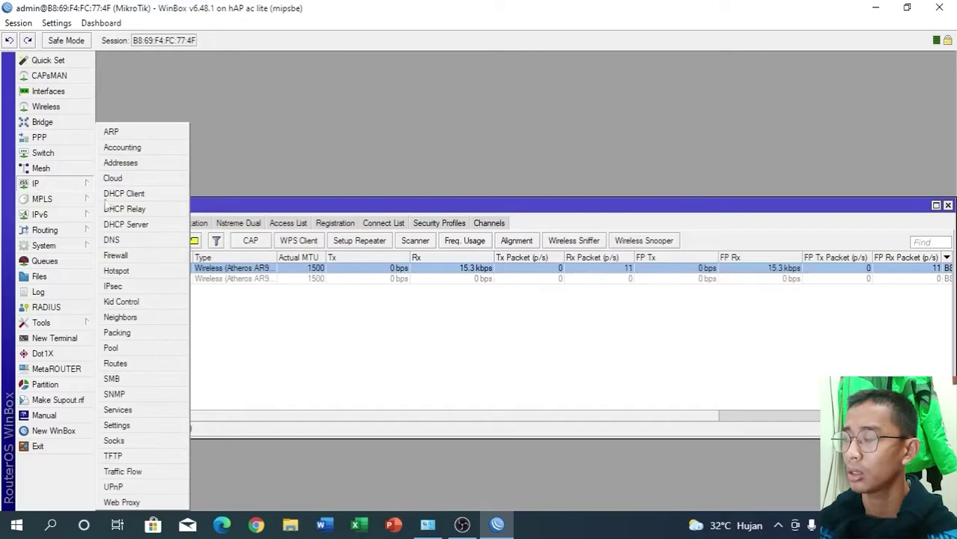
left_click(139, 194)
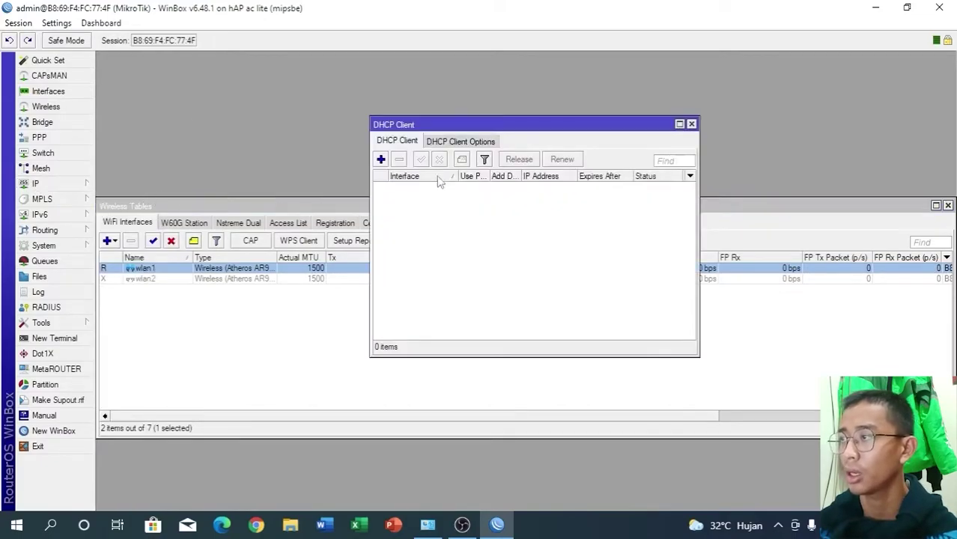
left_click(381, 159)
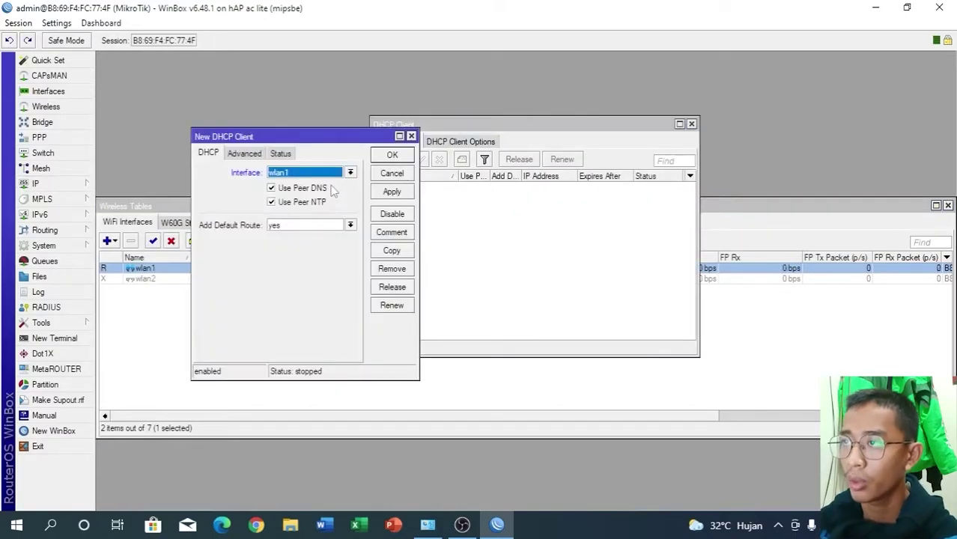
left_click(391, 191)
left_click(392, 156)
- Add a second DHCP client on ether1
left_click(381, 159)
left_click(350, 173)
left_click(343, 184)
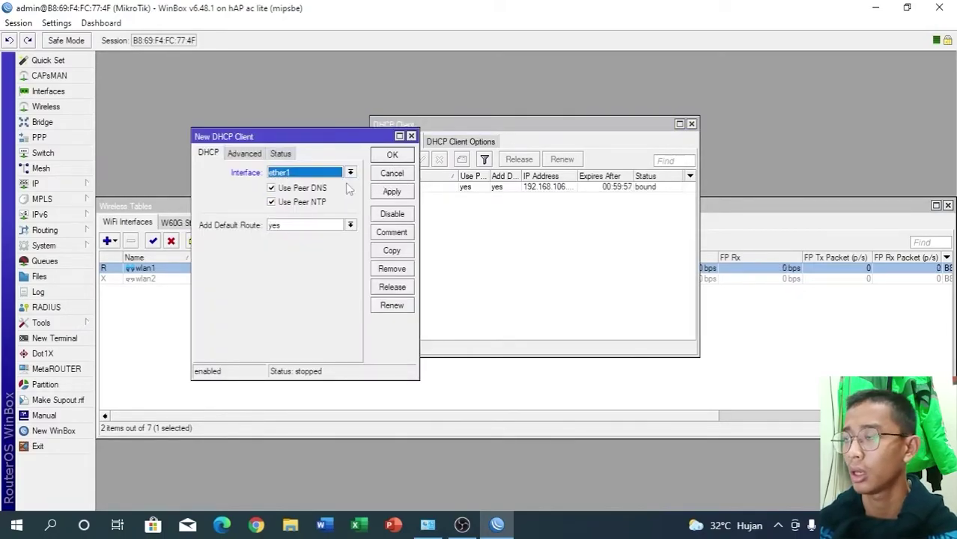
left_click(391, 191)
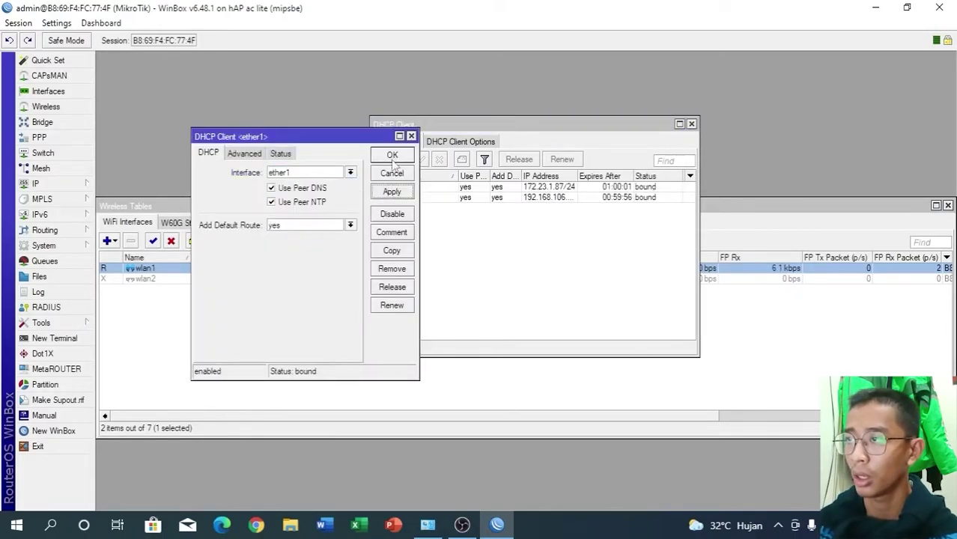
left_click(392, 157)
left_click(58, 181)
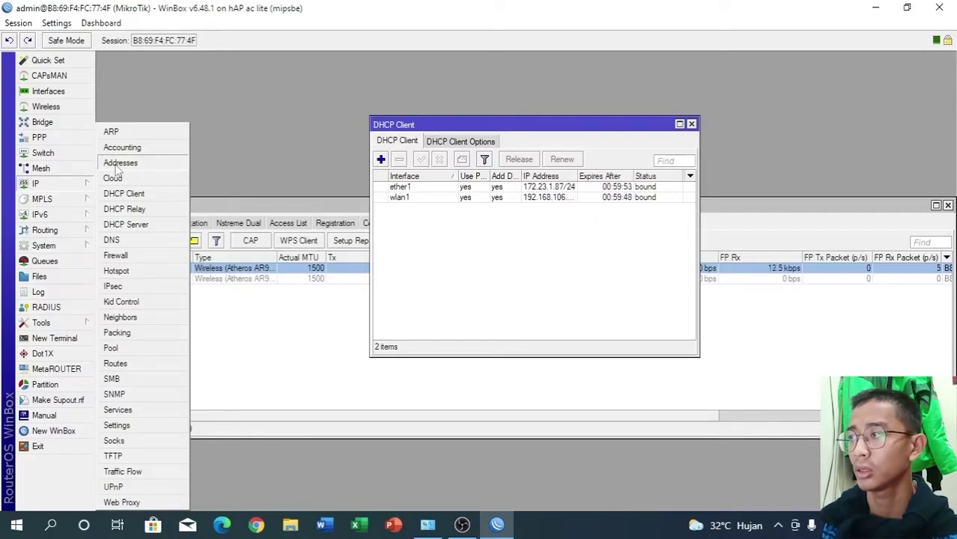
- Add the address 192.168.17.2/24 on ether2
left_click(120, 163)
left_click(424, 154)
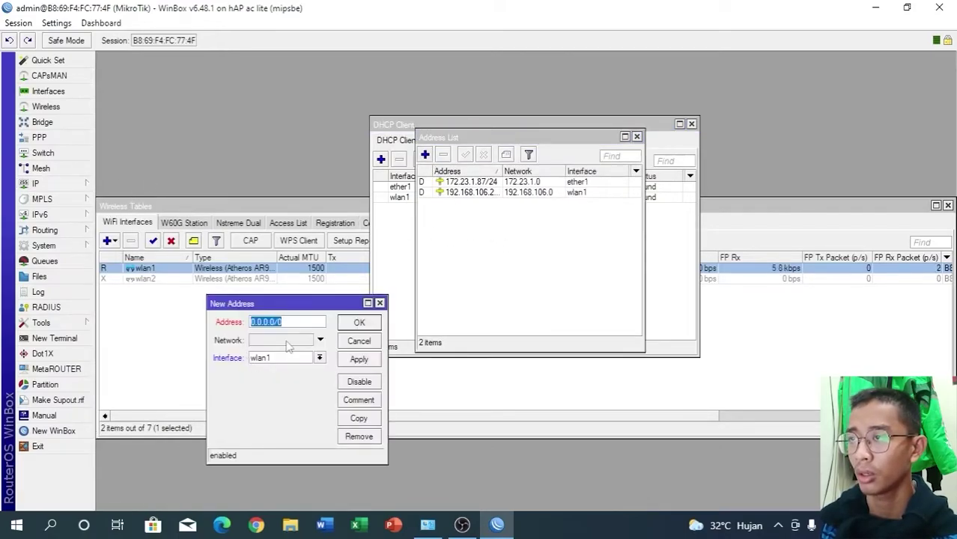
type("192")
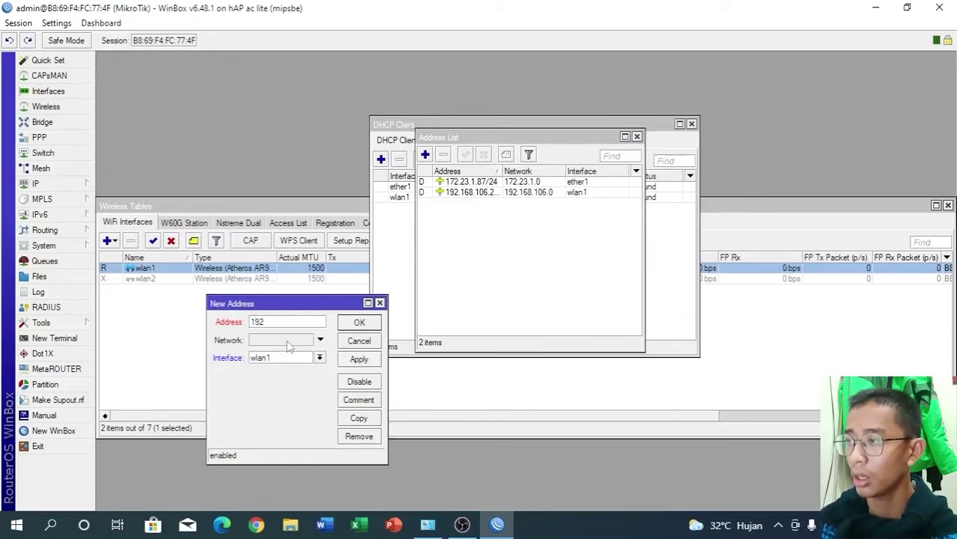
type(".168.17.2/24")
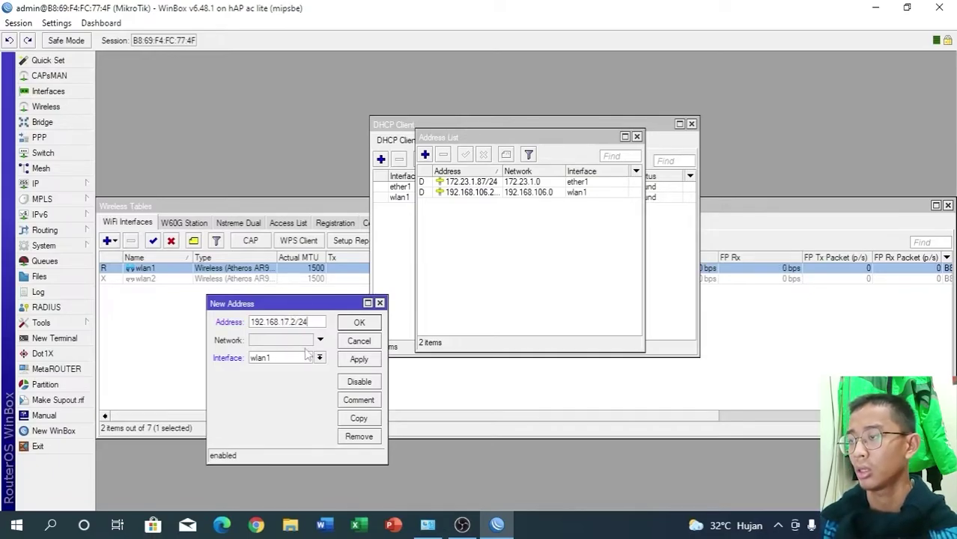
left_click(319, 358)
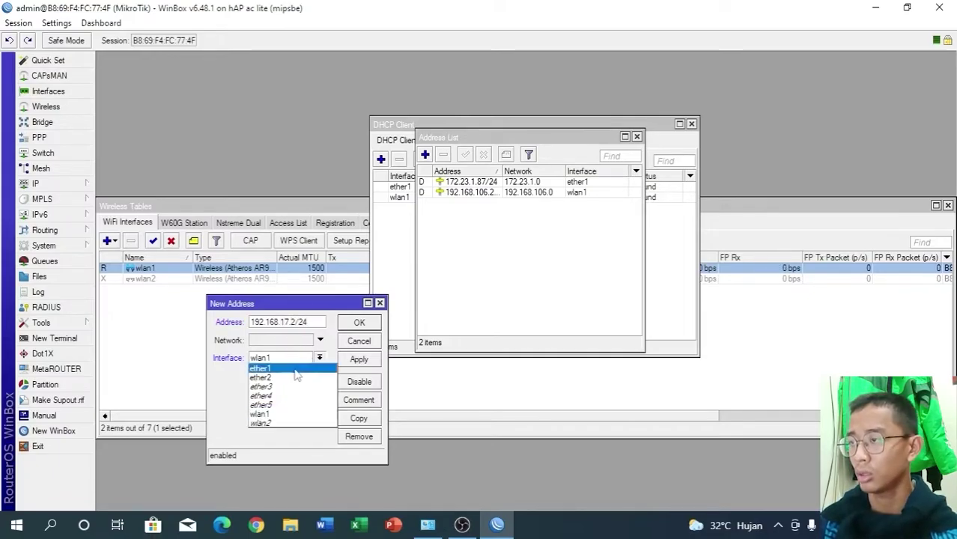
left_click(270, 372)
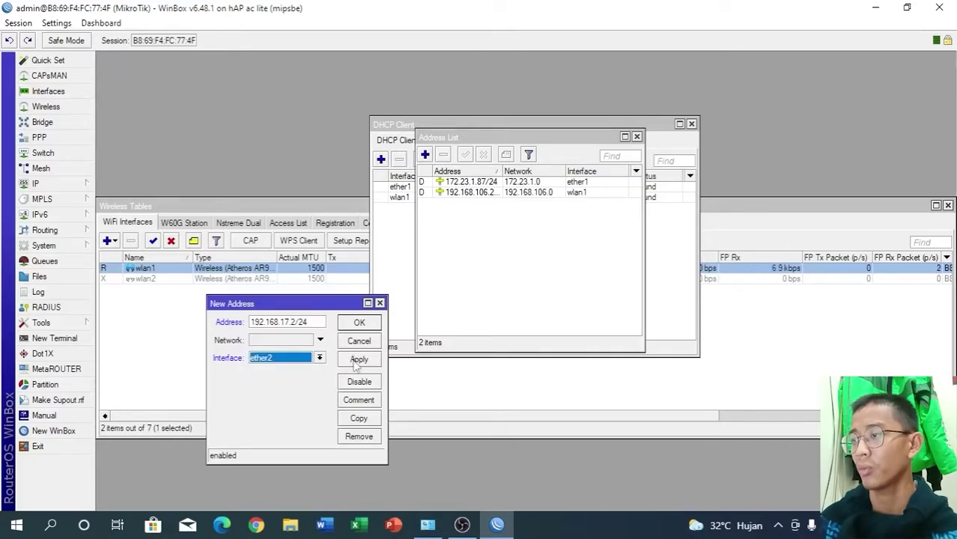
left_click(359, 359)
left_click(358, 322)
- Add the address 192.168.18.2 on ether3
left_click(424, 155)
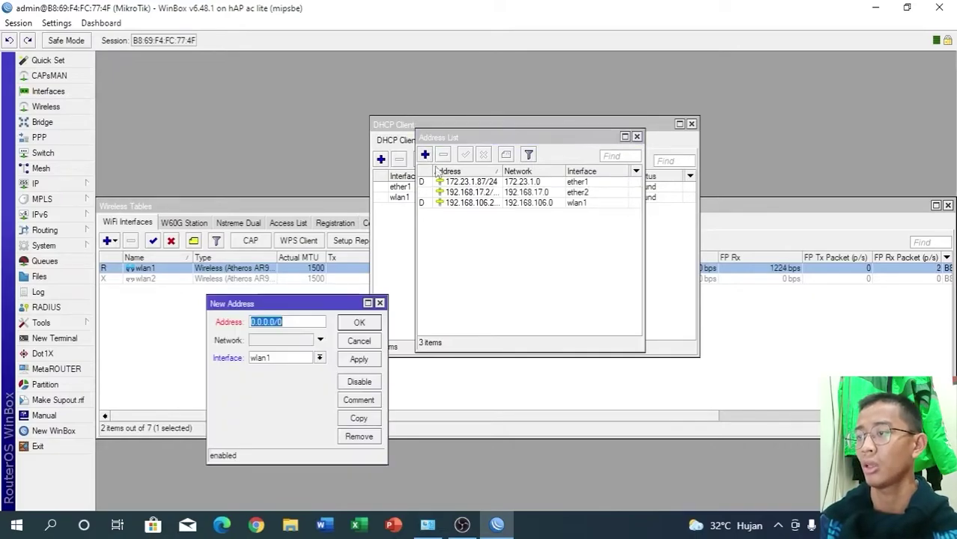
key("BackSpace")
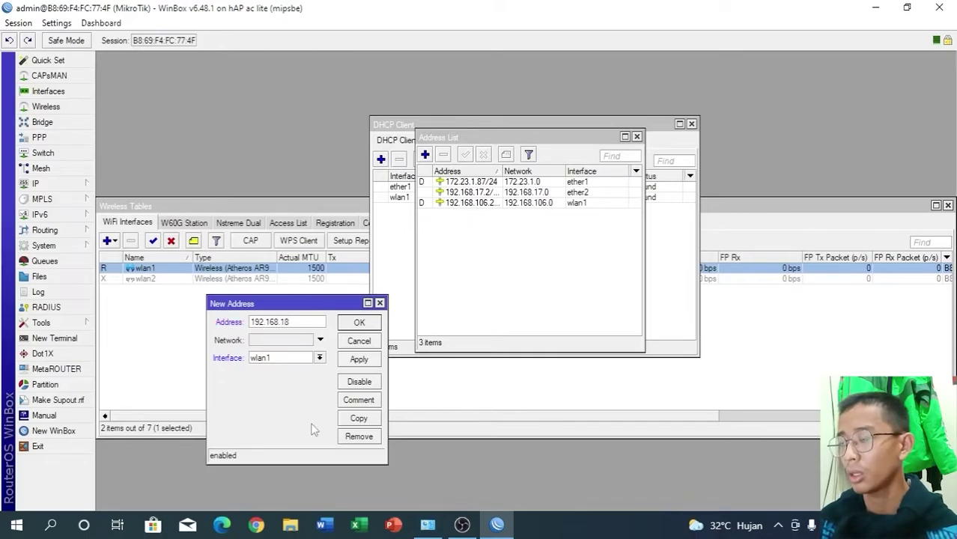
left_click(319, 358)
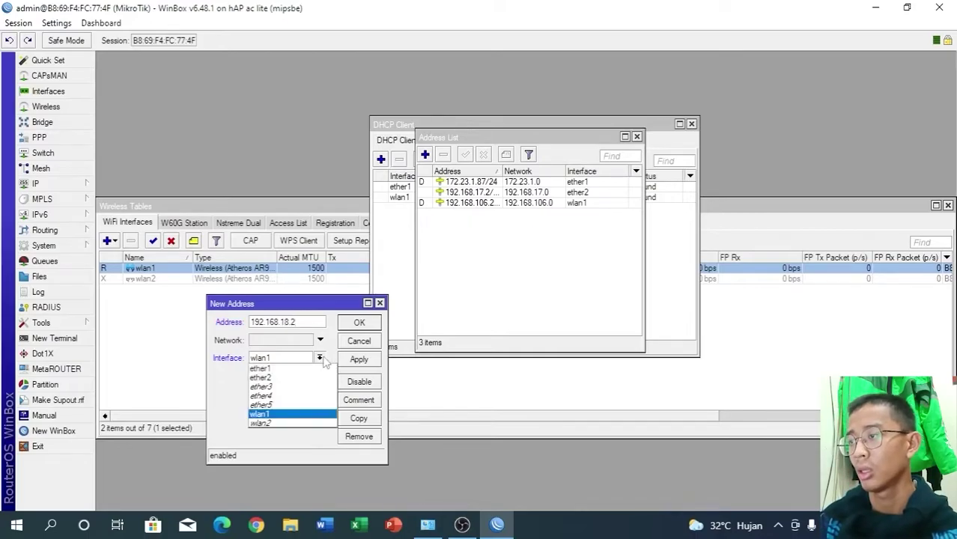
left_click(261, 386)
left_click(359, 359)
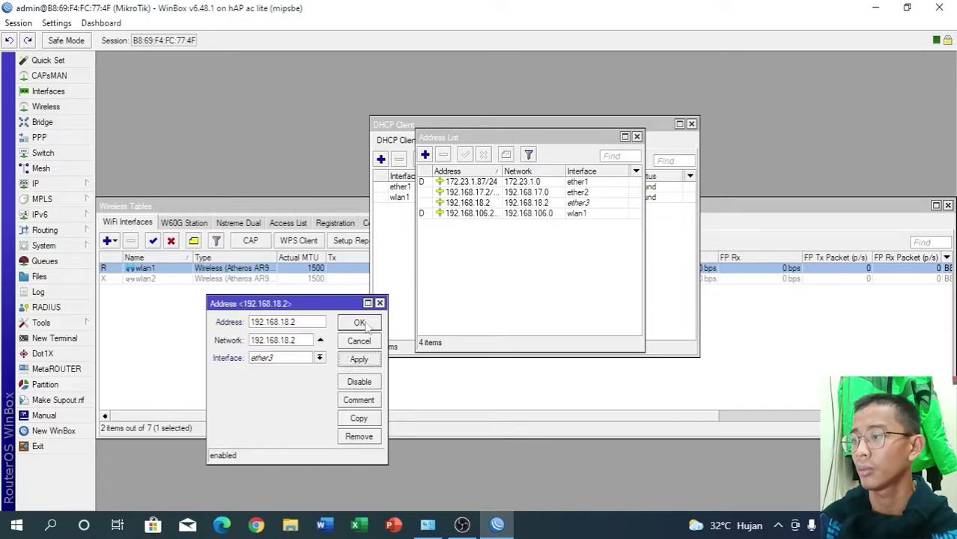
left_click(358, 322)
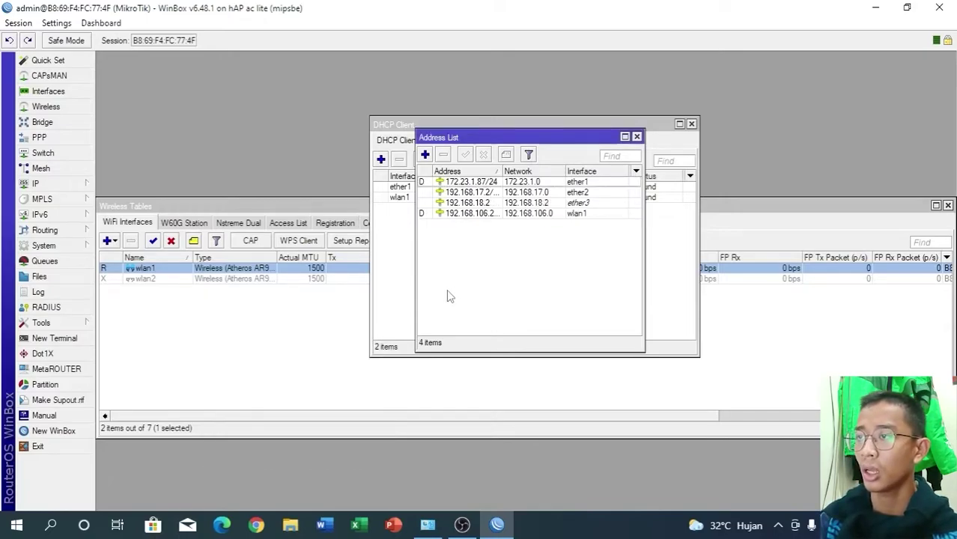
- Correct the ether3 address to 192.168.18.2/24 and close the address and DHCP client lists
double_click(483, 203)
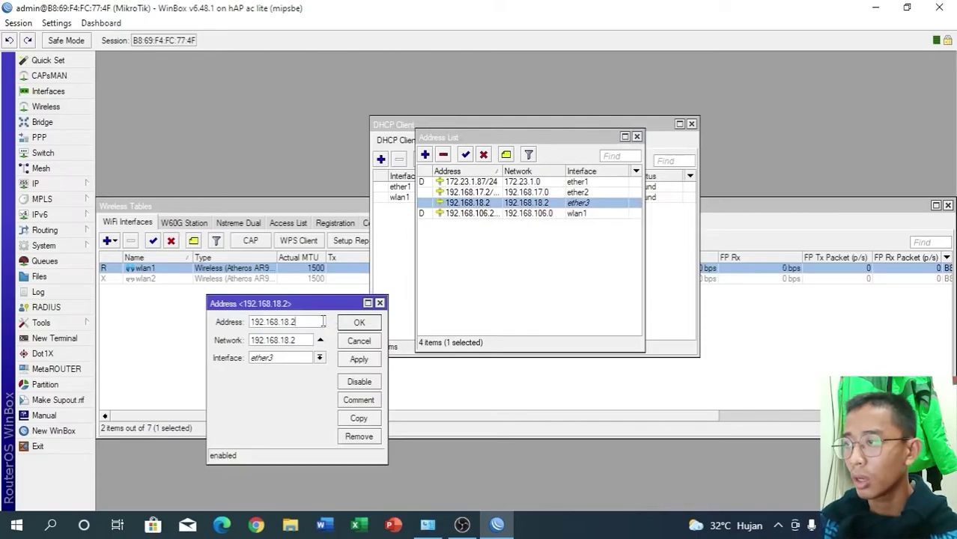
type("/24")
left_click(359, 360)
left_click(359, 323)
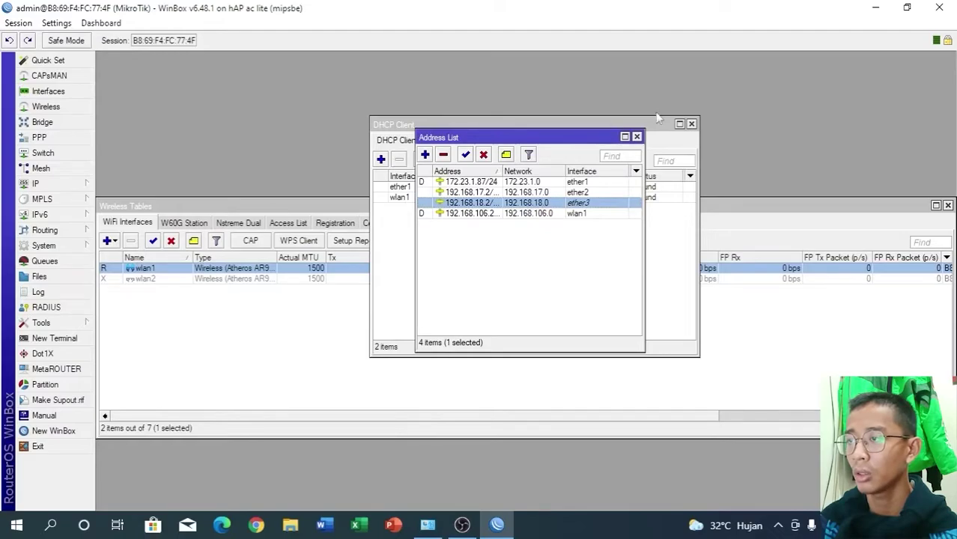
left_click(637, 137)
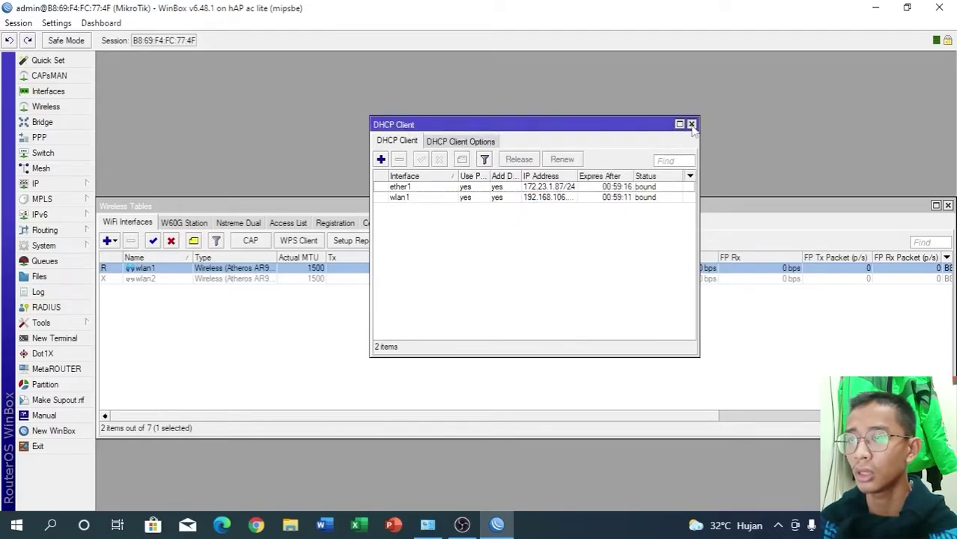
left_click(691, 124)
- Start the DHCP server setup with ether2 as the interface
left_click(55, 183)
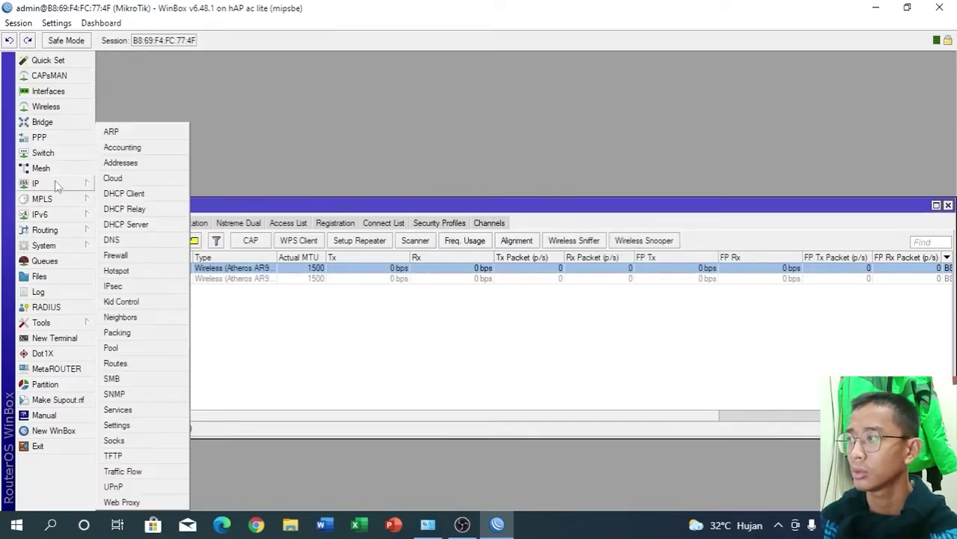
left_click(131, 223)
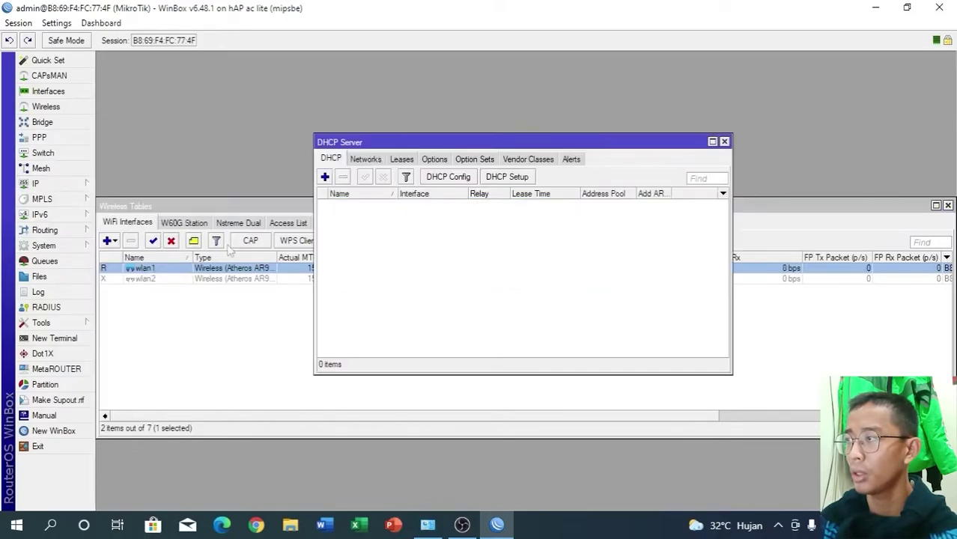
left_click(494, 178)
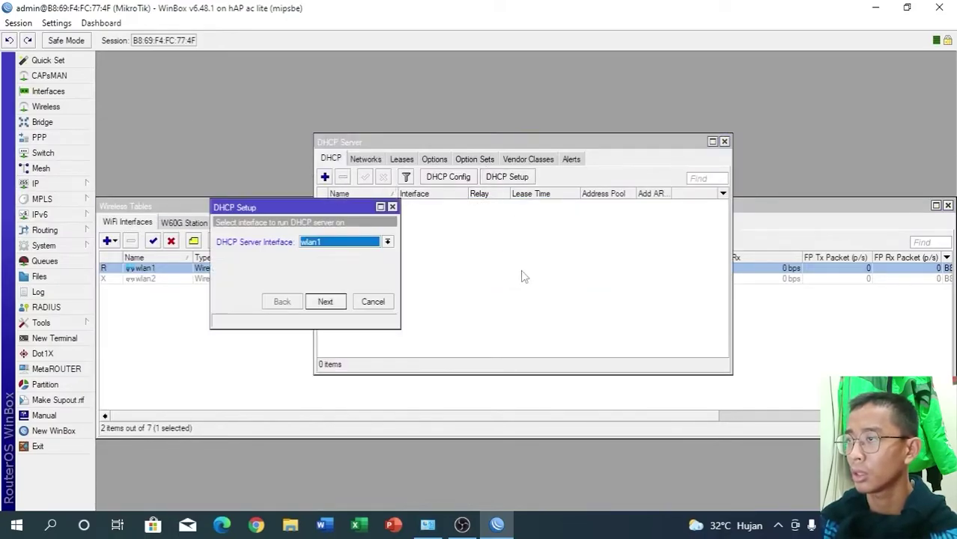
left_click(356, 250)
left_click(355, 253)
left_click(325, 301)
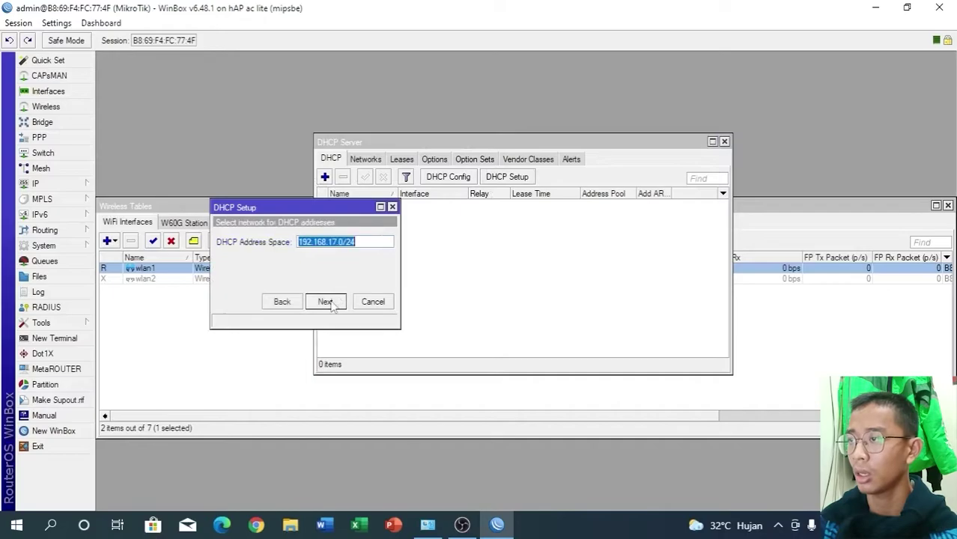
- Accept 192.168.17.0/24, gateway, pool, DNS and the 10-minute lease to create dhcp1
left_click(325, 301)
left_click(325, 302)
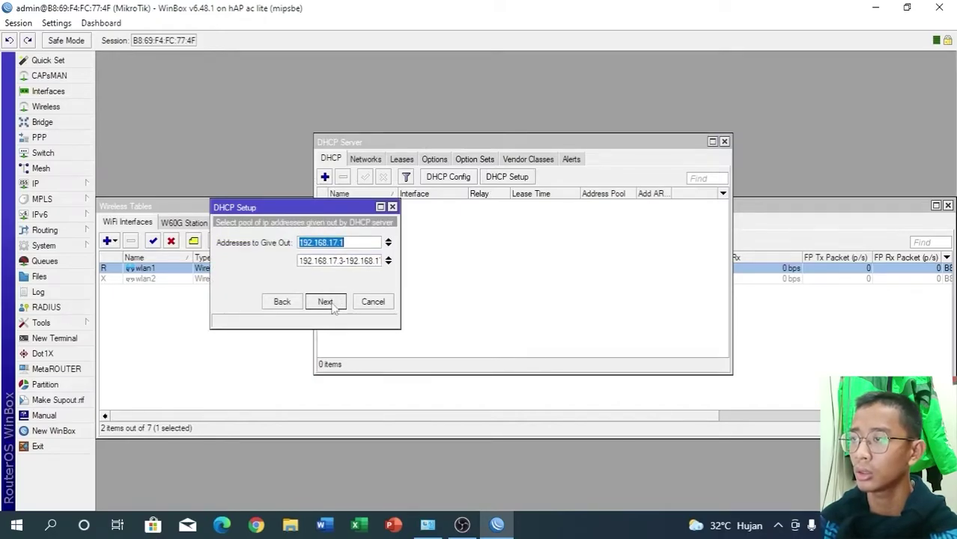
left_click(325, 302)
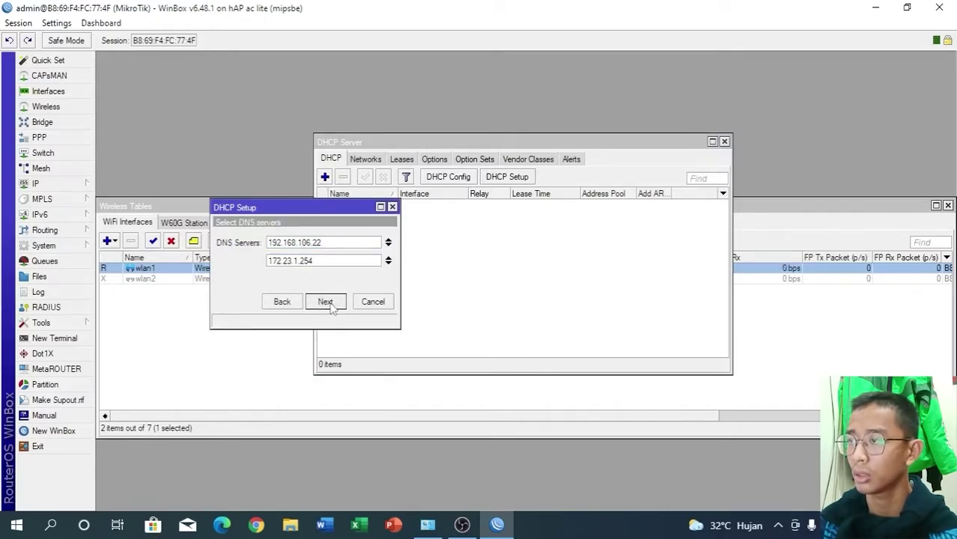
left_click(324, 302)
left_click(325, 302)
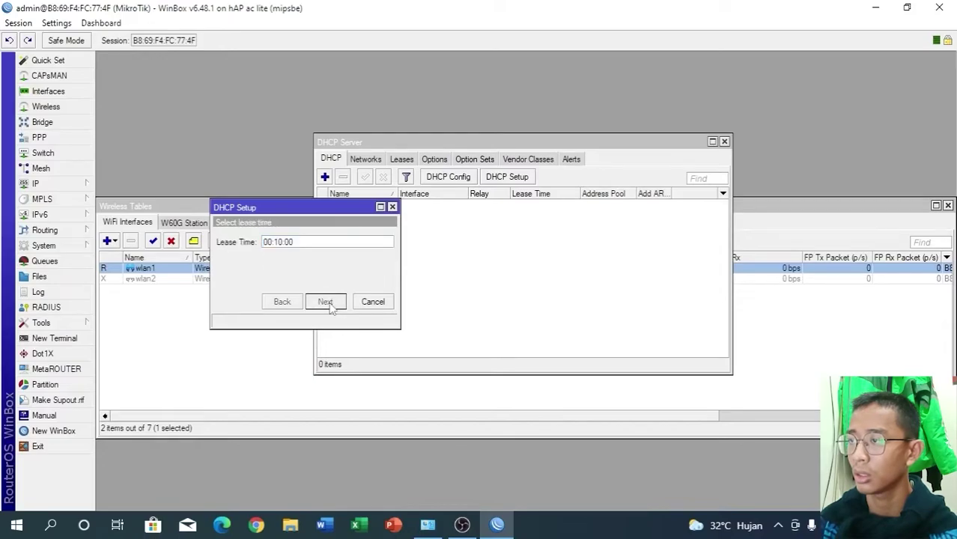
left_click(519, 276)
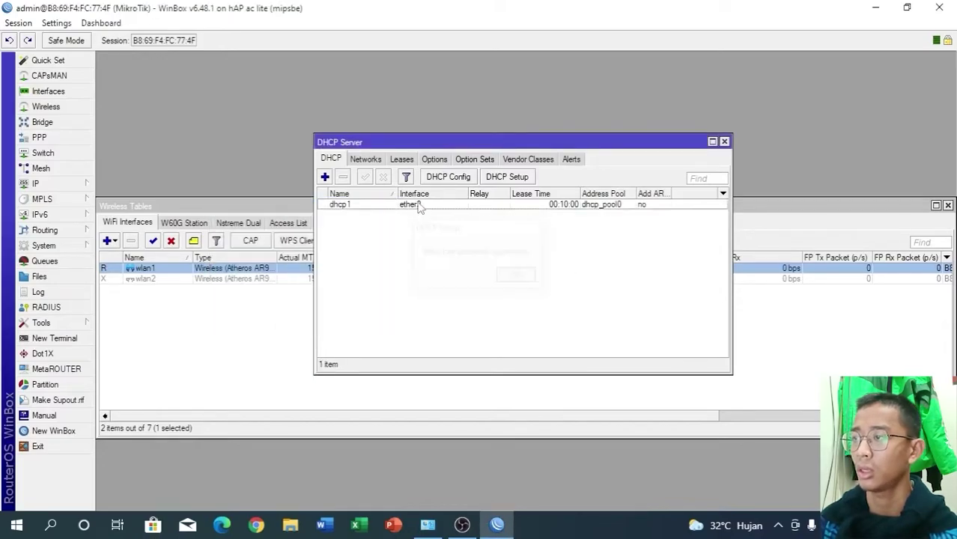
left_click(509, 180)
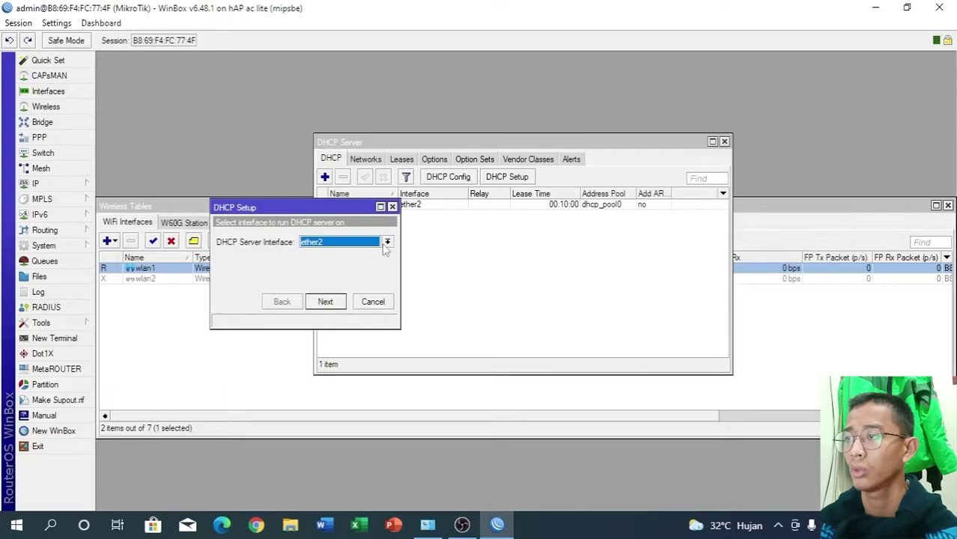
- Run DHCP setup on ether3, accepting 192.168.18.0/24, its gateway and pool
left_click(386, 242)
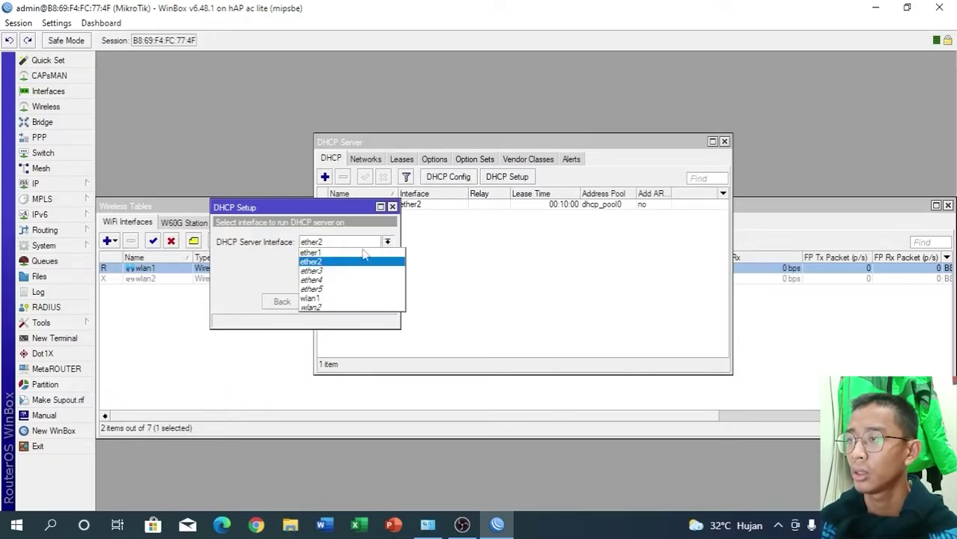
left_click(332, 274)
left_click(325, 302)
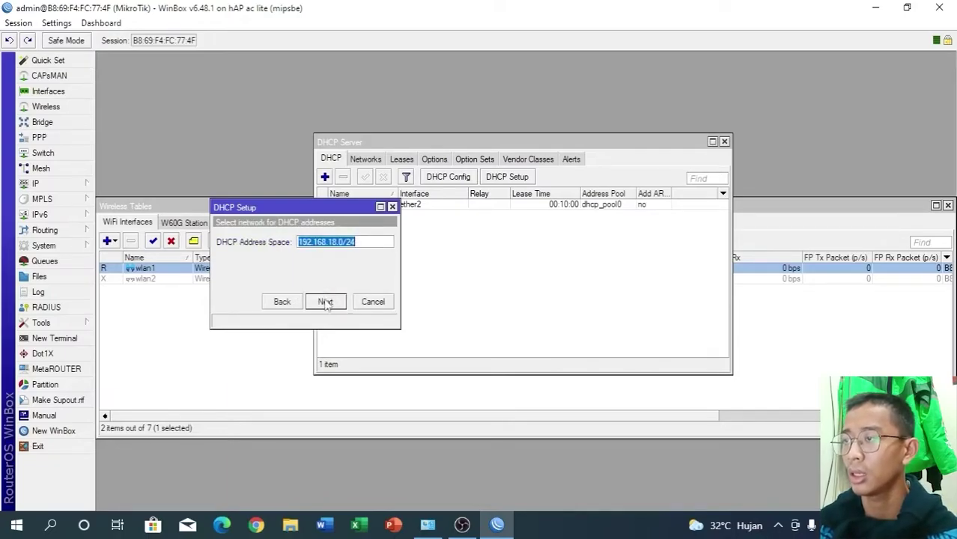
left_click(324, 303)
left_click(325, 303)
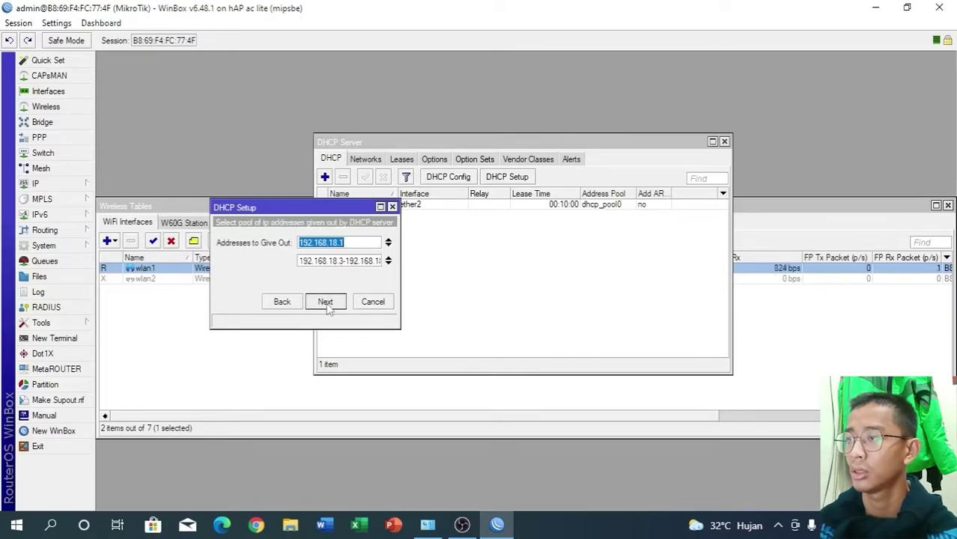
left_click(324, 303)
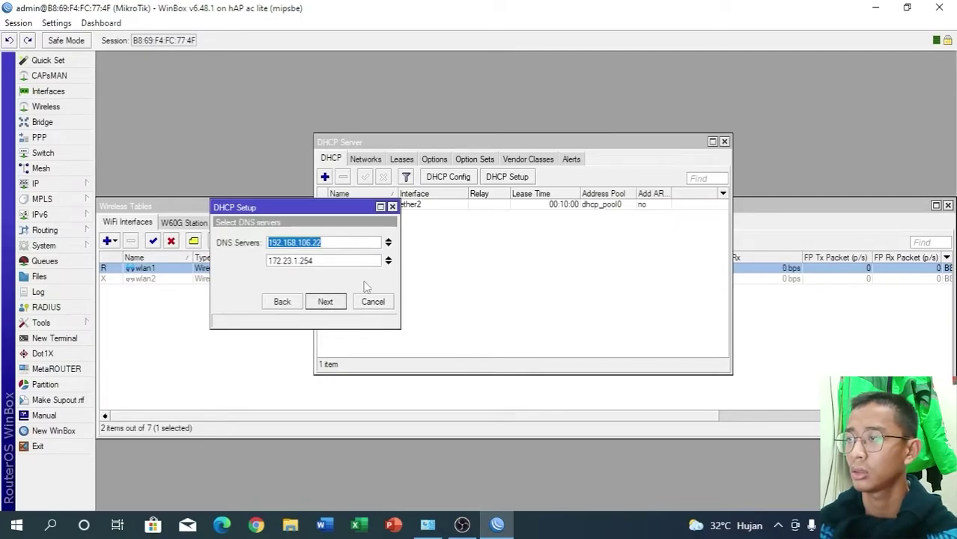
- Remove DNS 192.168.106.22, keep 172.23.1.254, and finish with a 10-minute lease
left_click(388, 242)
left_click(341, 303)
left_click(335, 304)
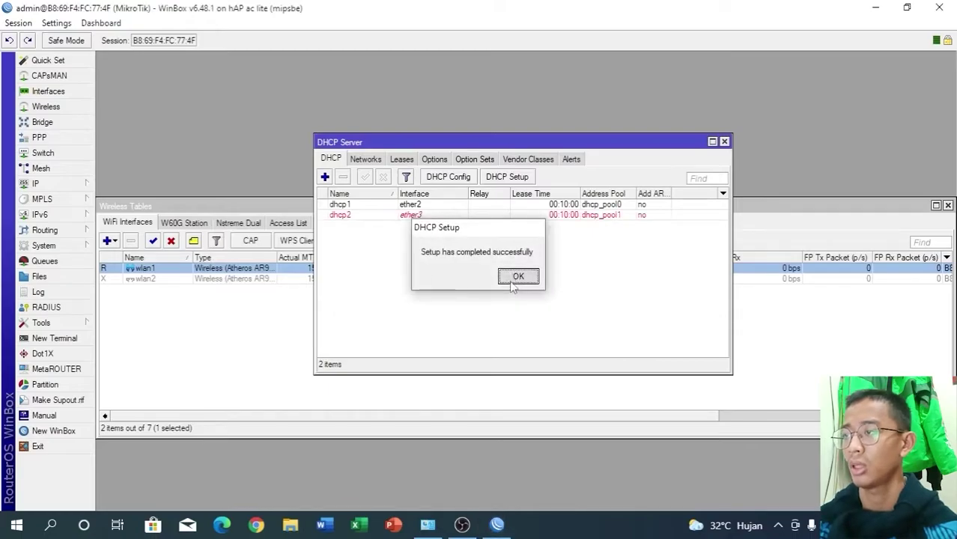
left_click(517, 277)
left_click(269, 343)
left_click(33, 185)
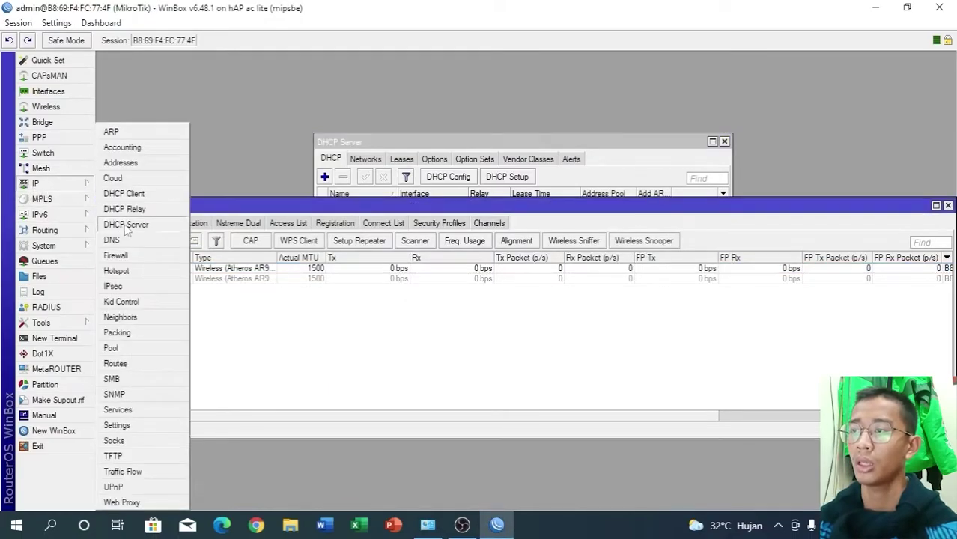
- Add a srcnat masquerade NAT rule for traffic leaving through wlan1
left_click(125, 256)
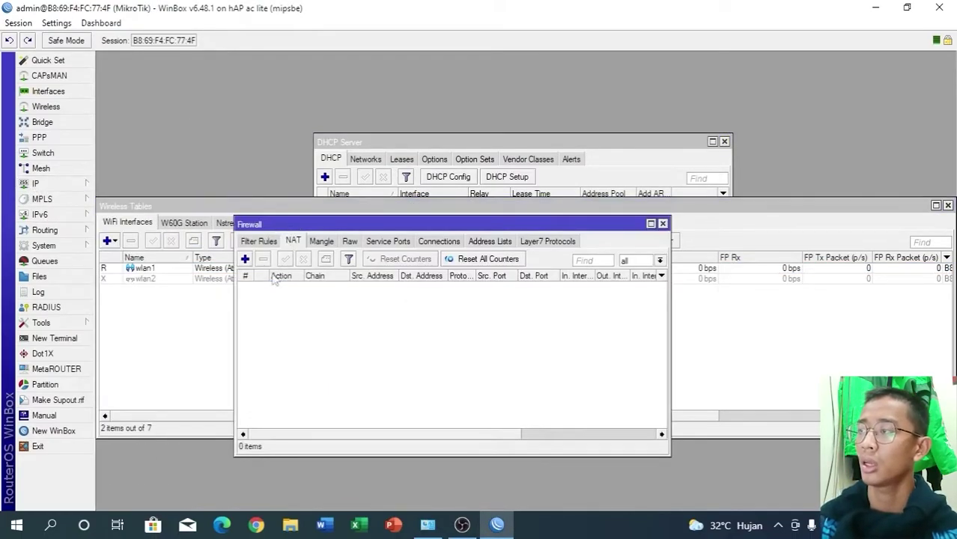
left_click(245, 259)
left_click(285, 96)
left_click(270, 162)
left_click(234, 78)
left_click(207, 78)
left_click(196, 78)
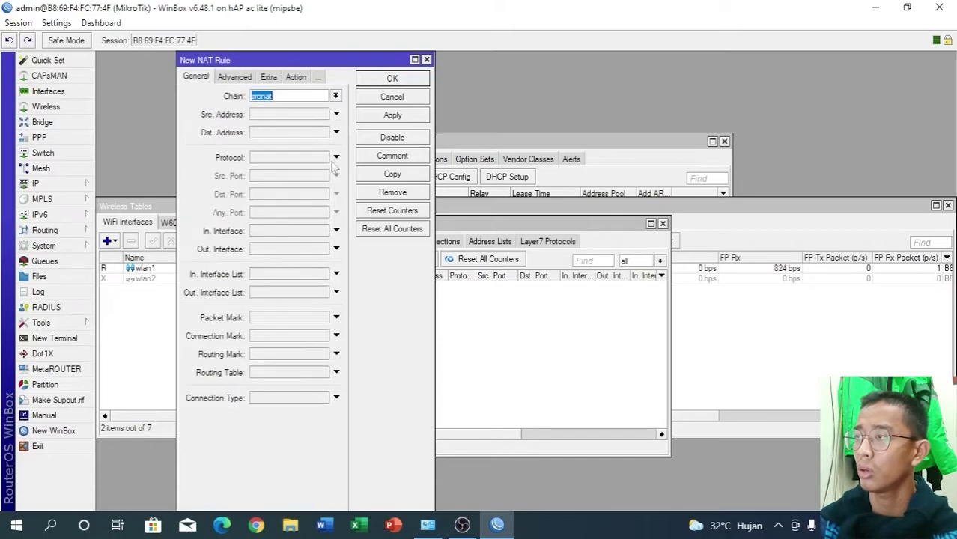
left_click(336, 249)
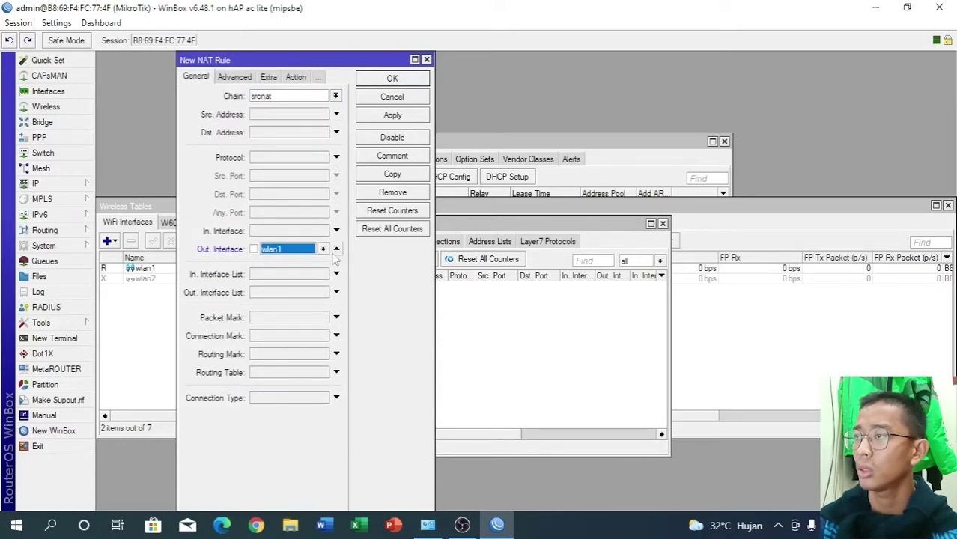
left_click(408, 116)
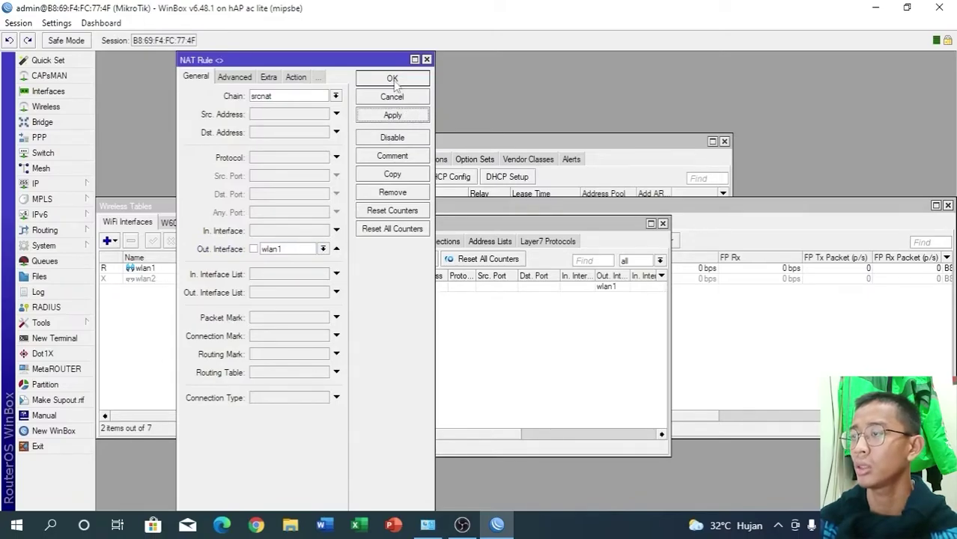
left_click(392, 79)
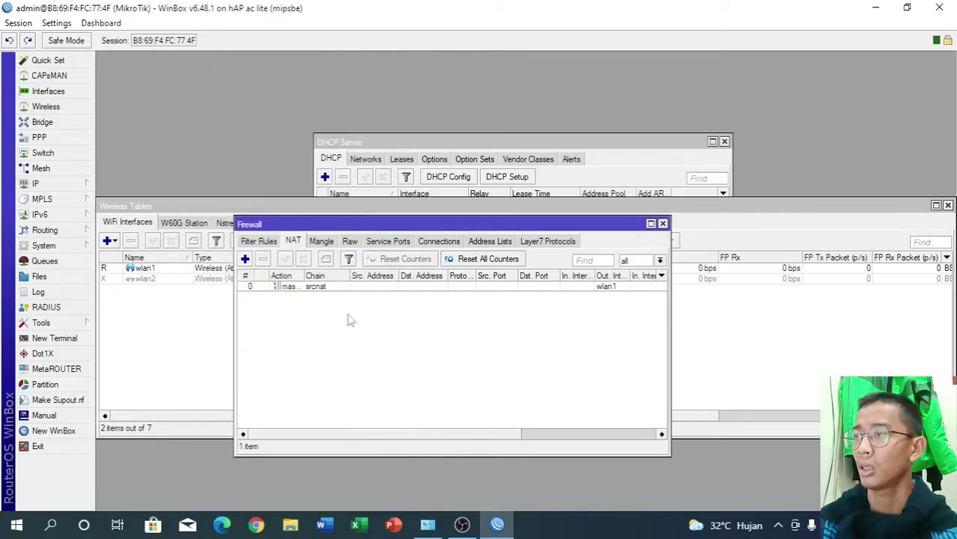
- Add a second srcnat masquerade rule for traffic leaving through ether1
left_click(252, 258)
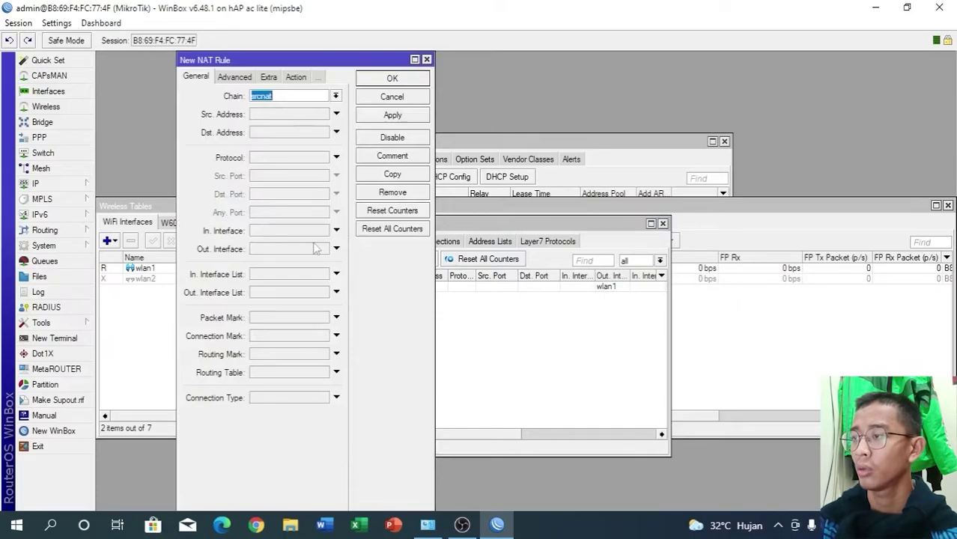
left_click(336, 249)
left_click(323, 249)
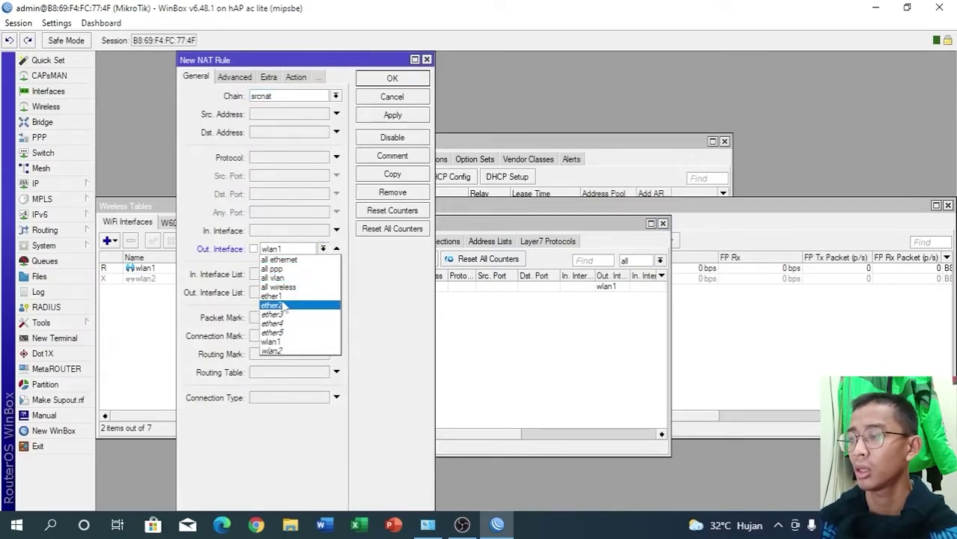
left_click(284, 296)
left_click(292, 78)
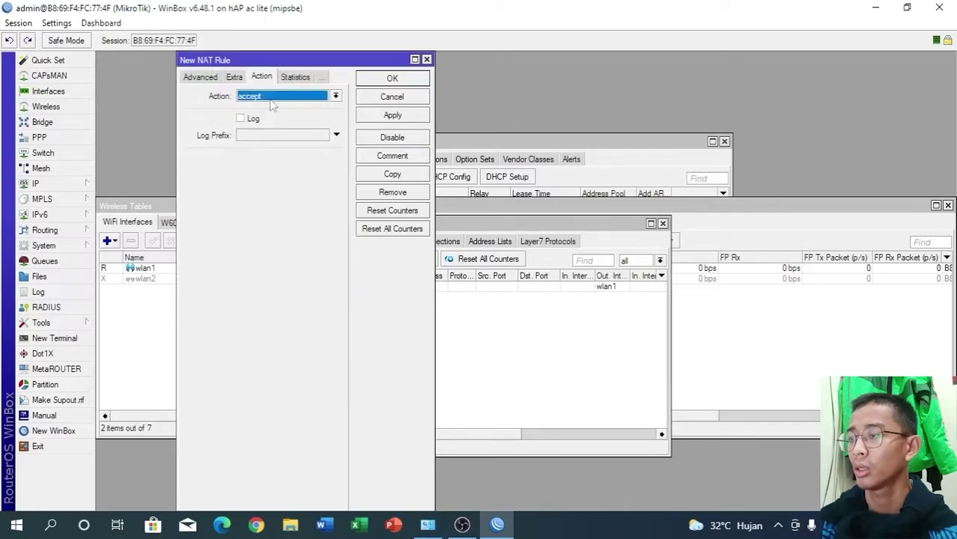
left_click(270, 99)
left_click(257, 162)
left_click(393, 115)
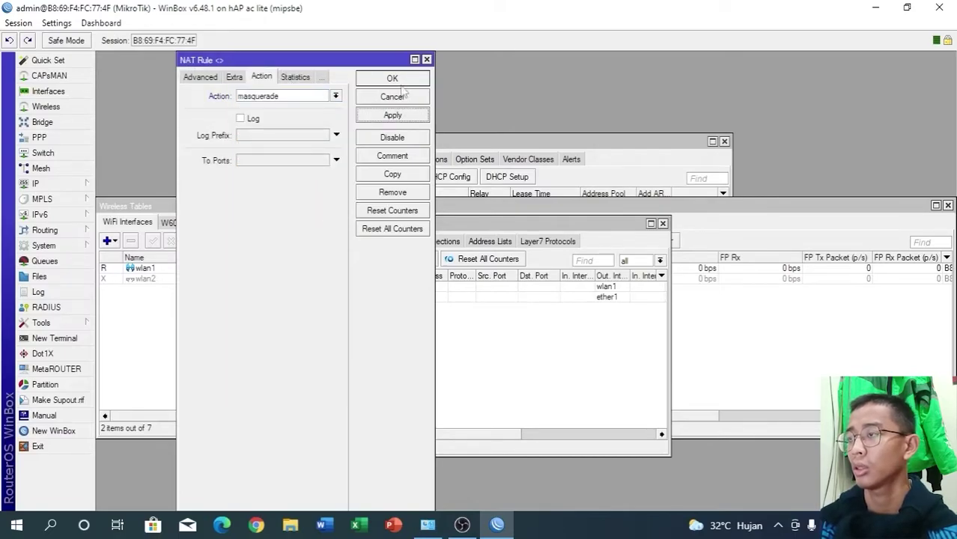
left_click(392, 79)
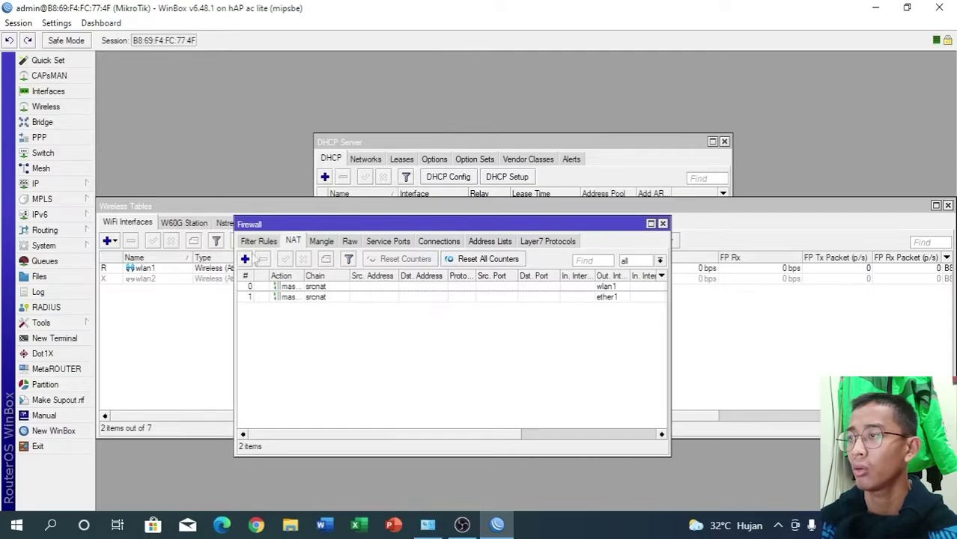
- Create a prerouting mark-routing mangle rule with routing mark KONEKSI 1, matching a source address list
left_click(321, 241)
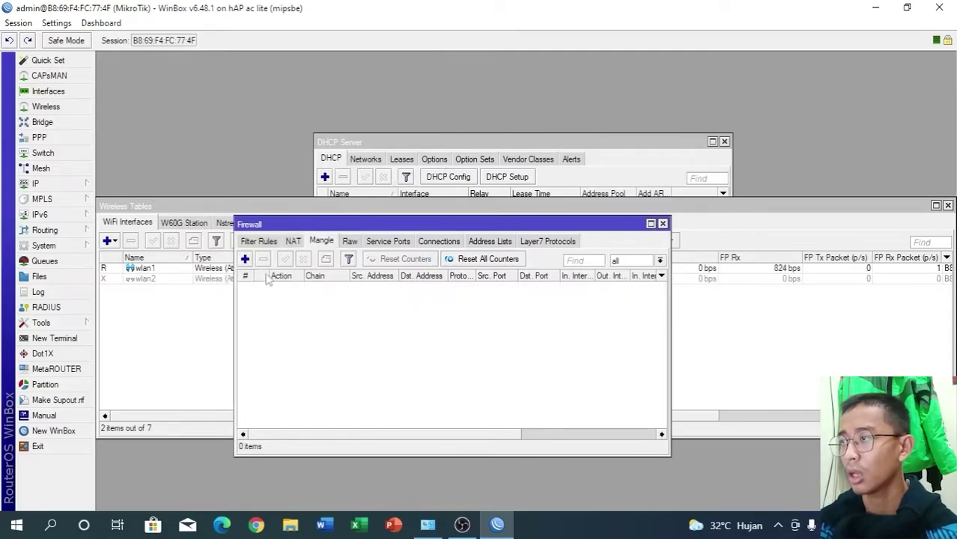
left_click(245, 258)
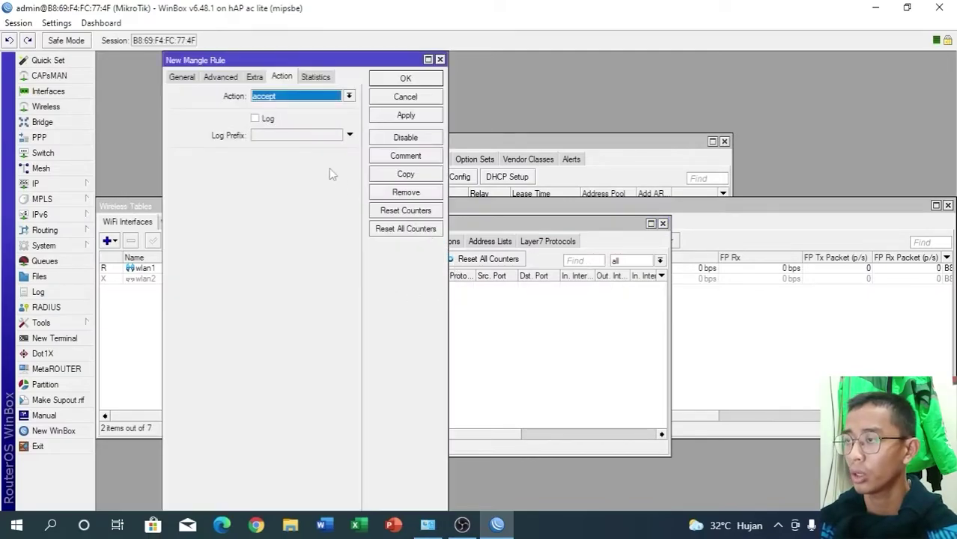
left_click(306, 102)
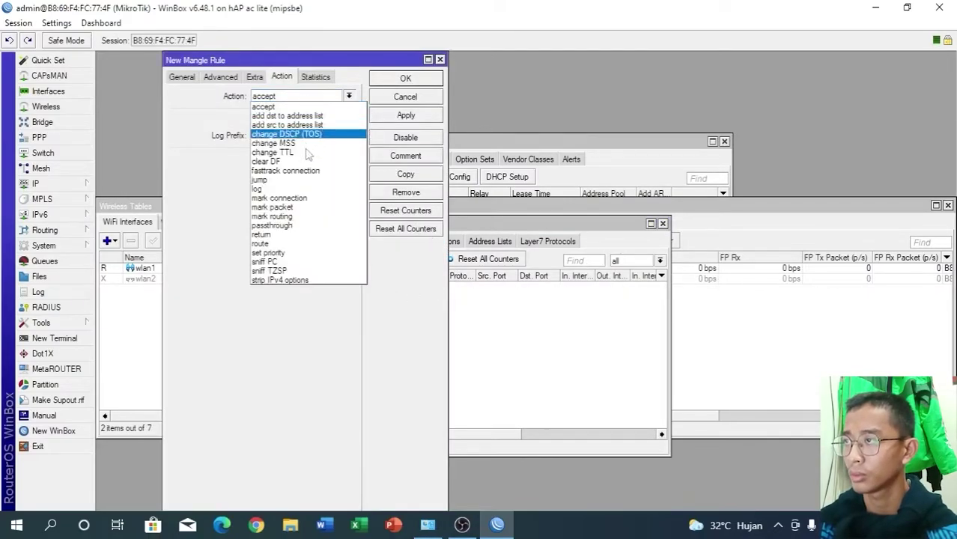
left_click(288, 217)
left_click(254, 77)
left_click(220, 76)
left_click(262, 98)
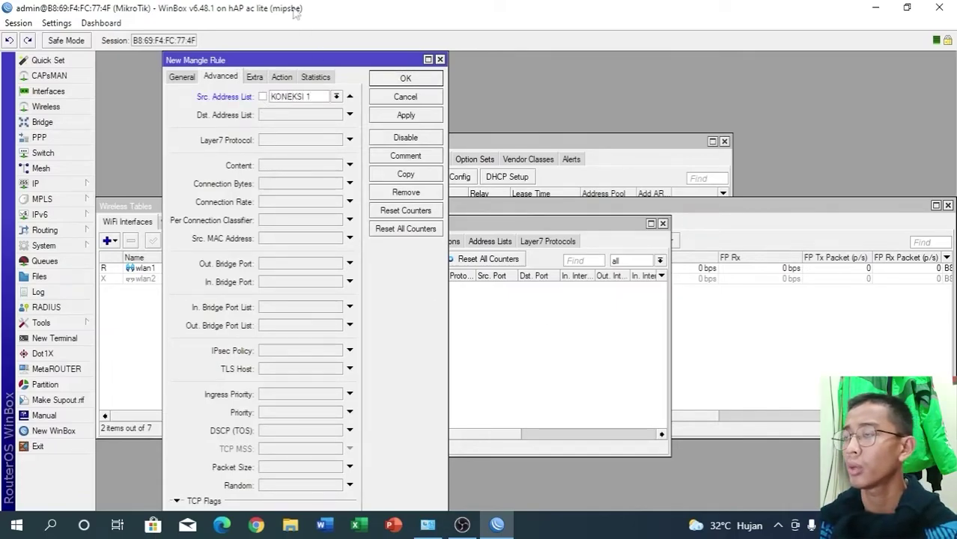
left_click(282, 77)
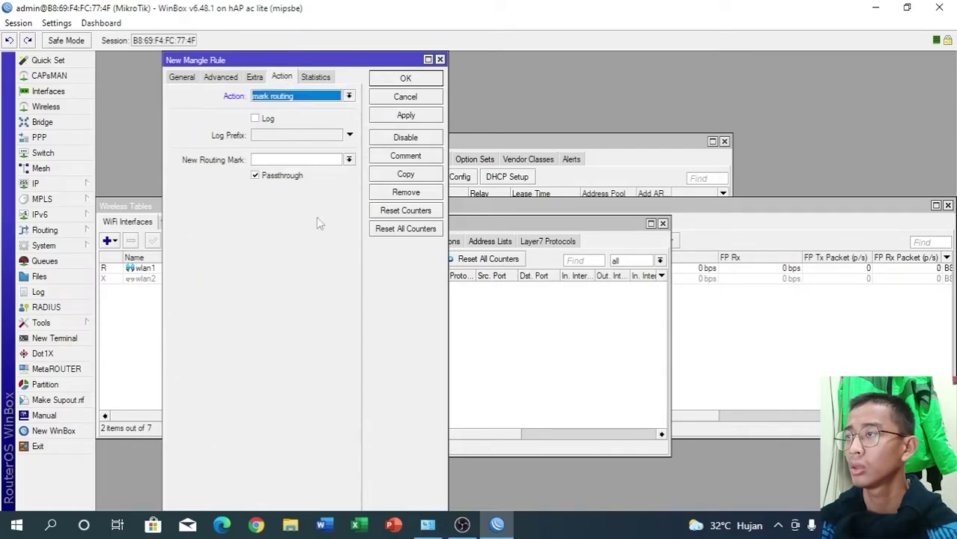
left_click(294, 159)
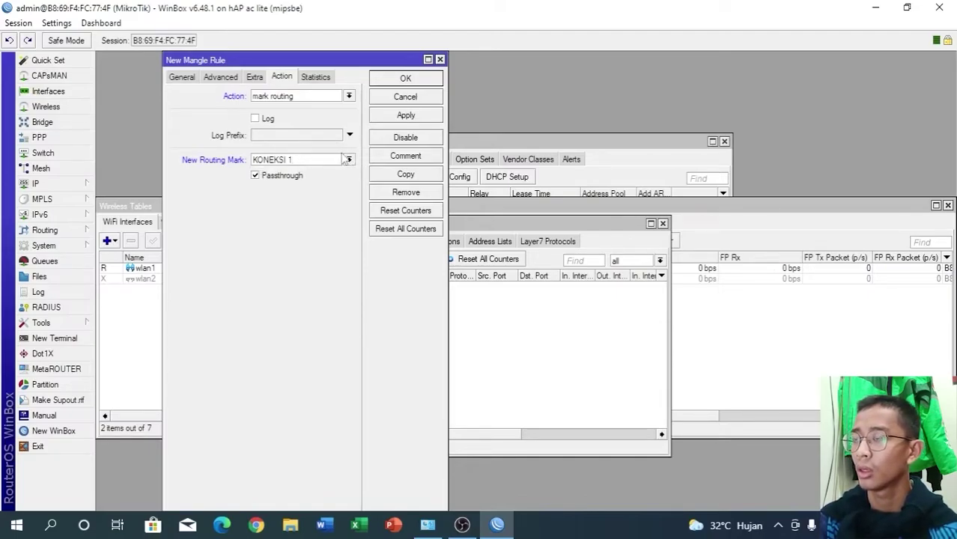
left_click(390, 118)
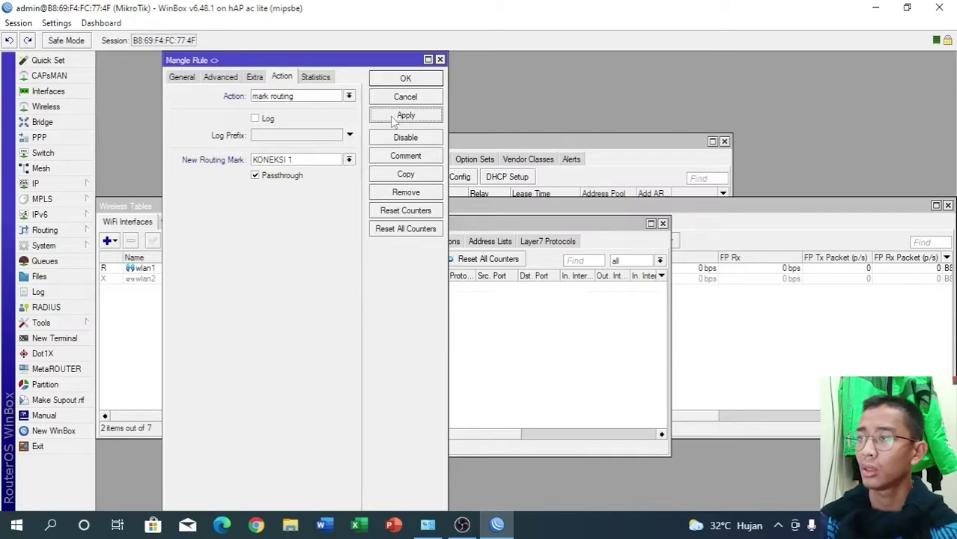
- Copy it into a new rule with routing mark and source address list KONEKSI 2
left_click(405, 174)
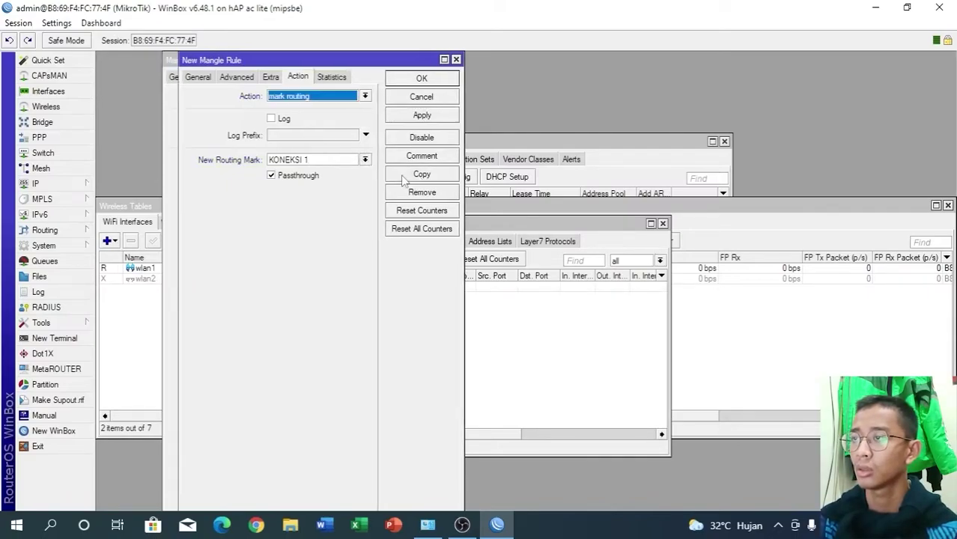
left_click(327, 159)
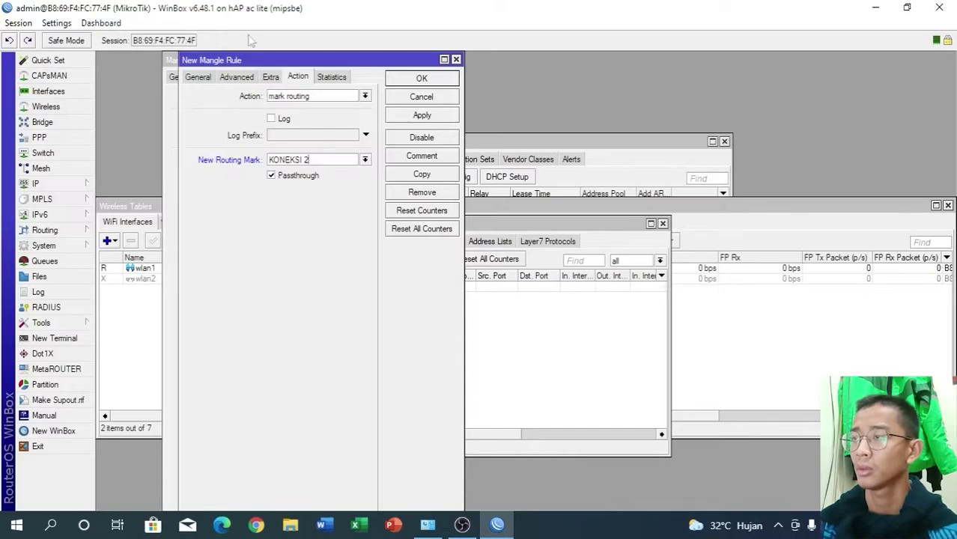
left_click(251, 81)
left_click(334, 94)
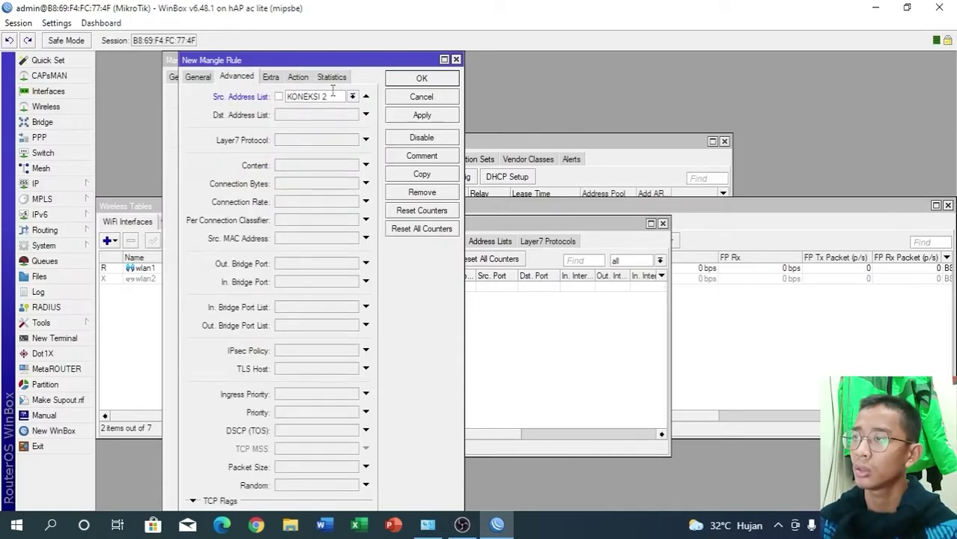
left_click(199, 77)
left_click(424, 116)
left_click(433, 78)
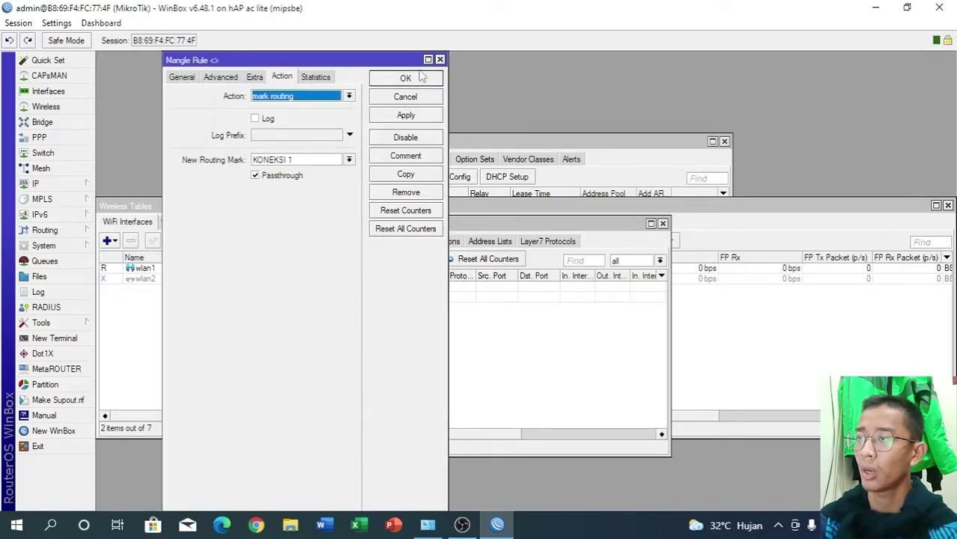
left_click(419, 74)
double_click(280, 287)
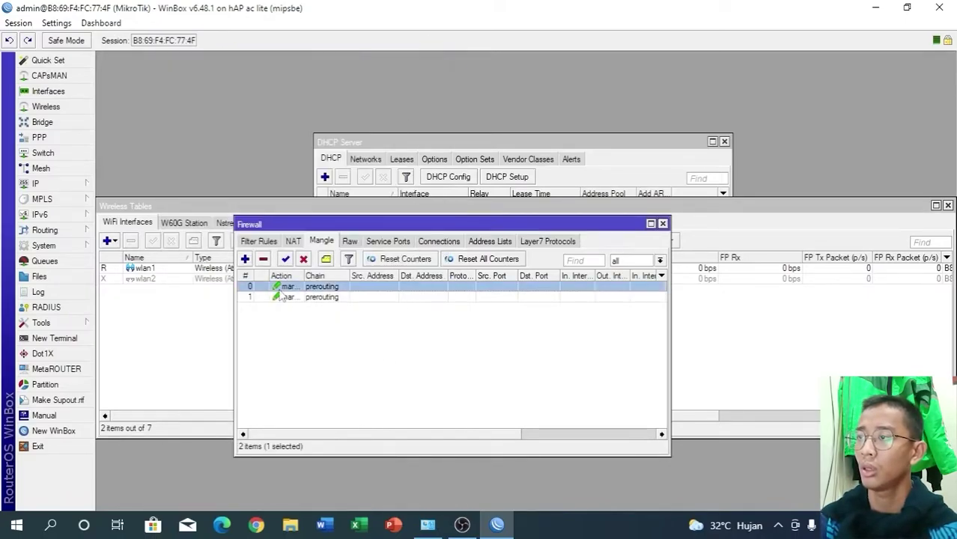
- Give the first mangle rule the comment KONEKSI 1
left_click(416, 156)
type("NAT")
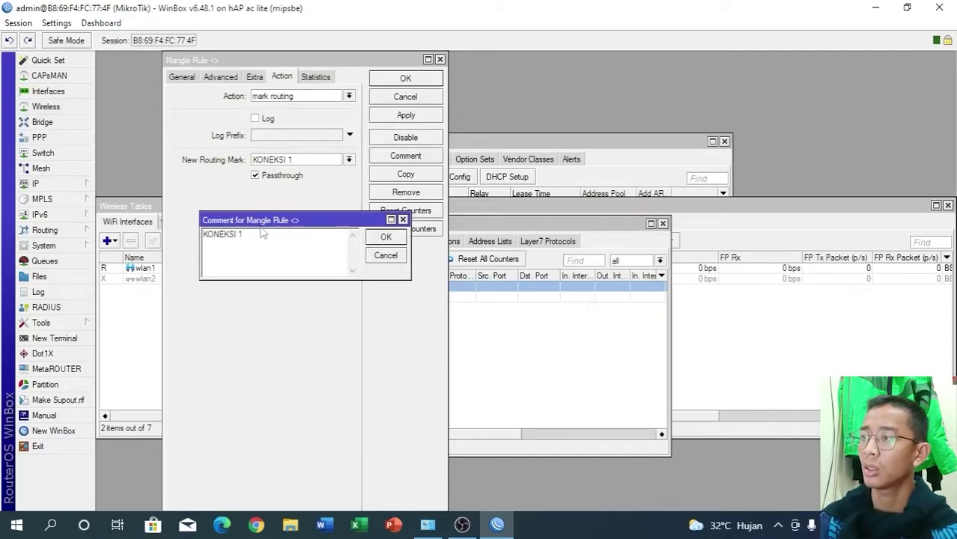
left_click(386, 236)
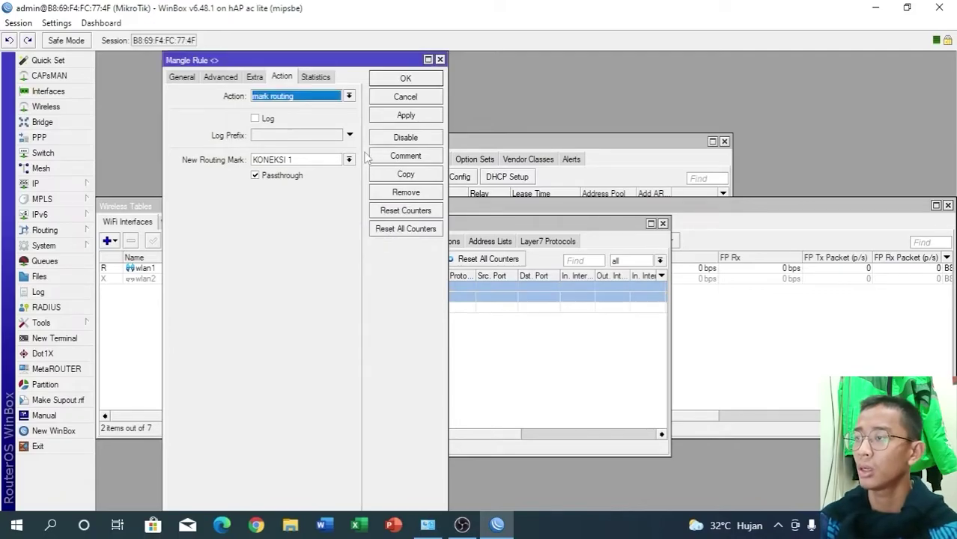
left_click(420, 116)
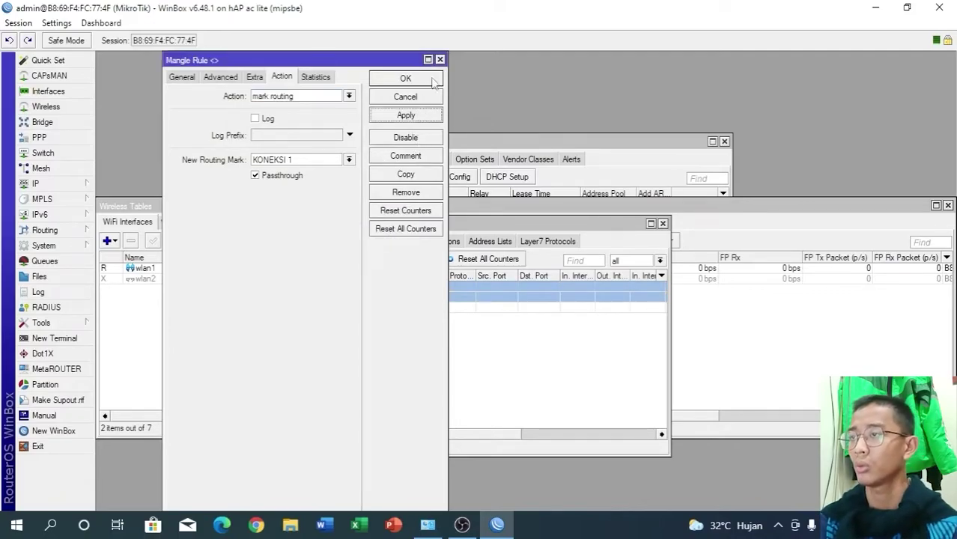
left_click(405, 78)
- Give the second mangle rule the comment KONEKSI 2
double_click(292, 307)
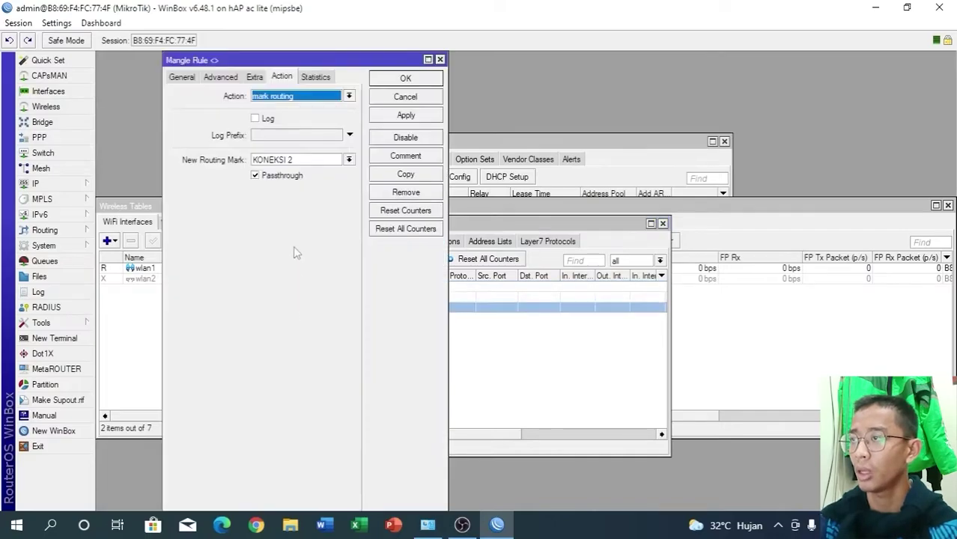
left_click(416, 160)
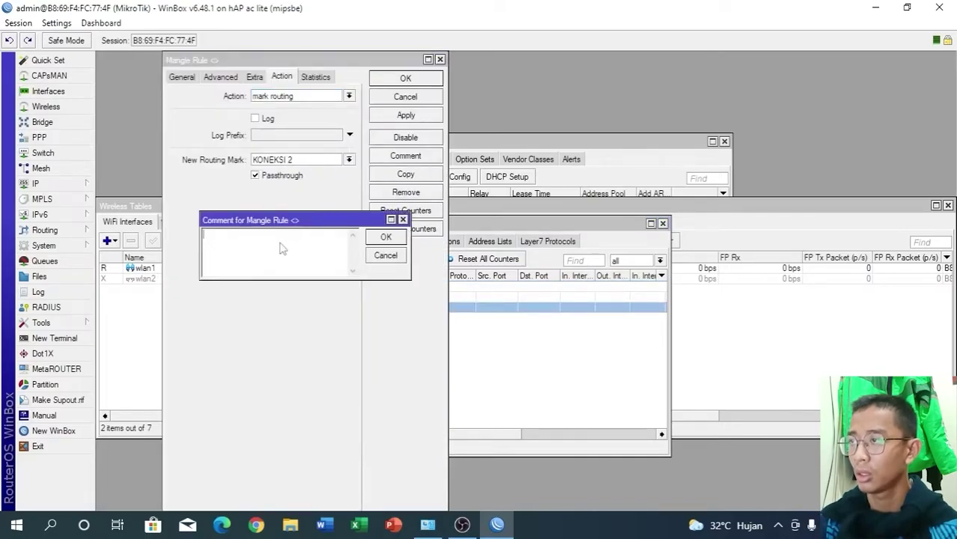
type("KONEKSI 2")
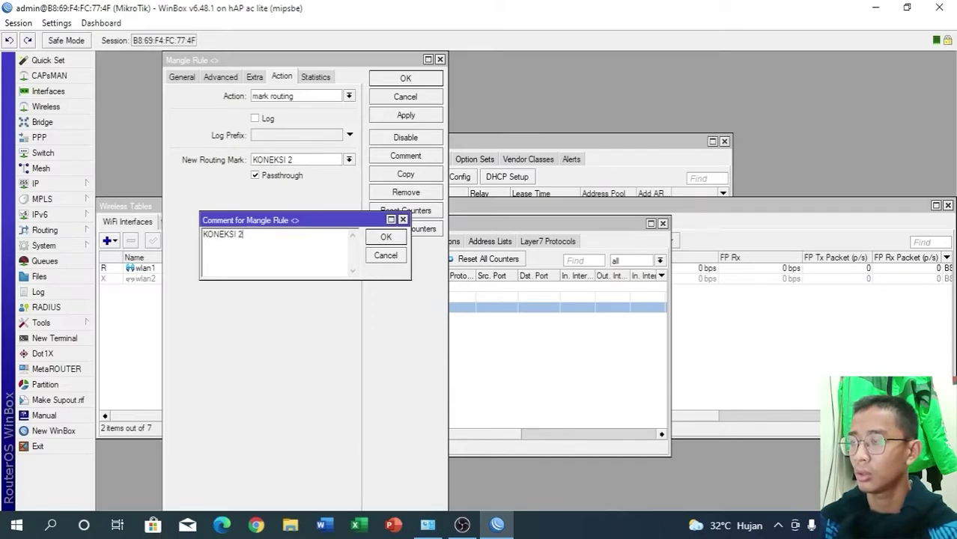
left_click(385, 236)
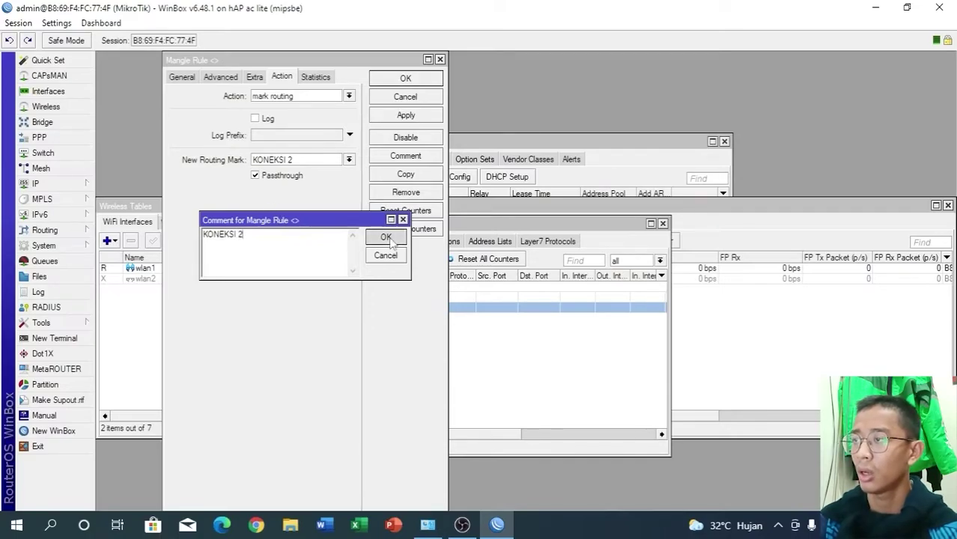
left_click(417, 116)
left_click(406, 78)
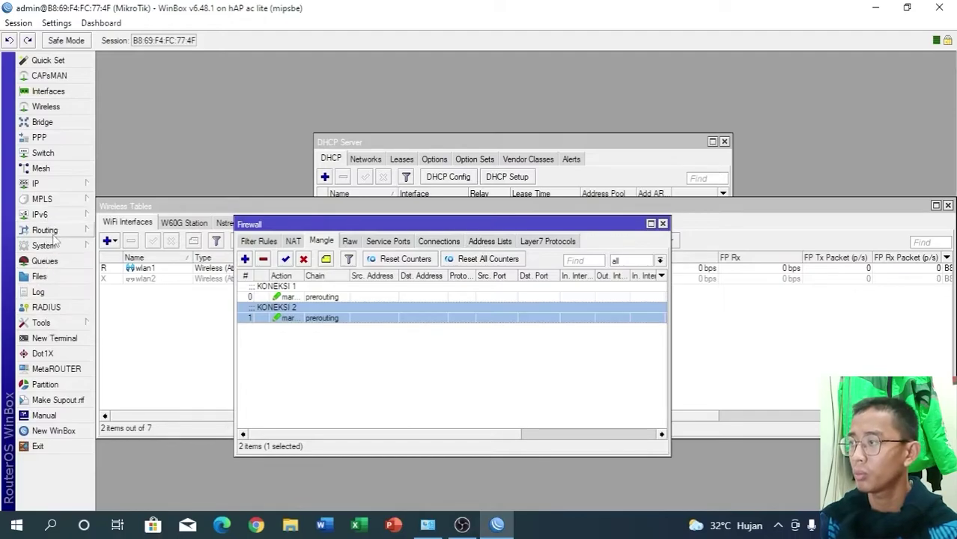
- Open the IP > Routes list and begin adding a new route
left_click(45, 183)
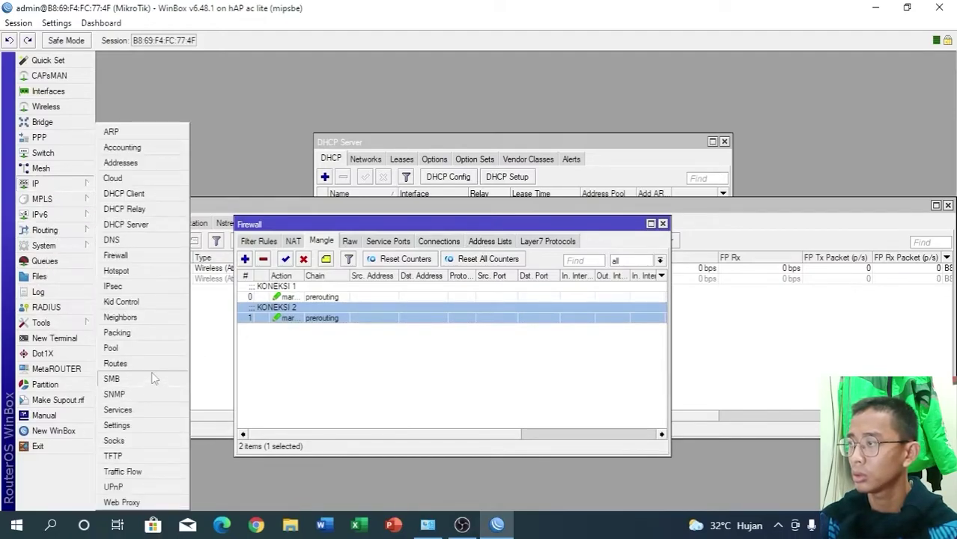
left_click(150, 364)
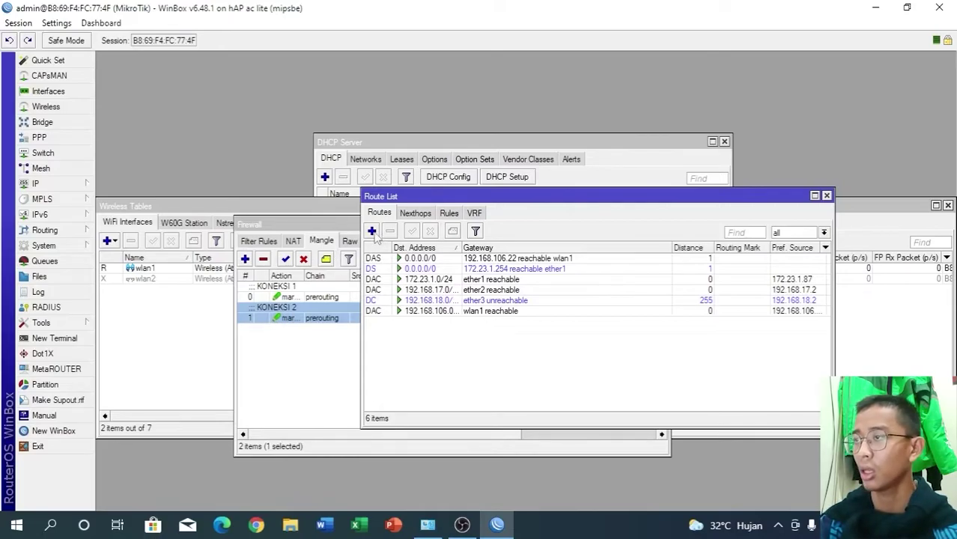
left_click(372, 232)
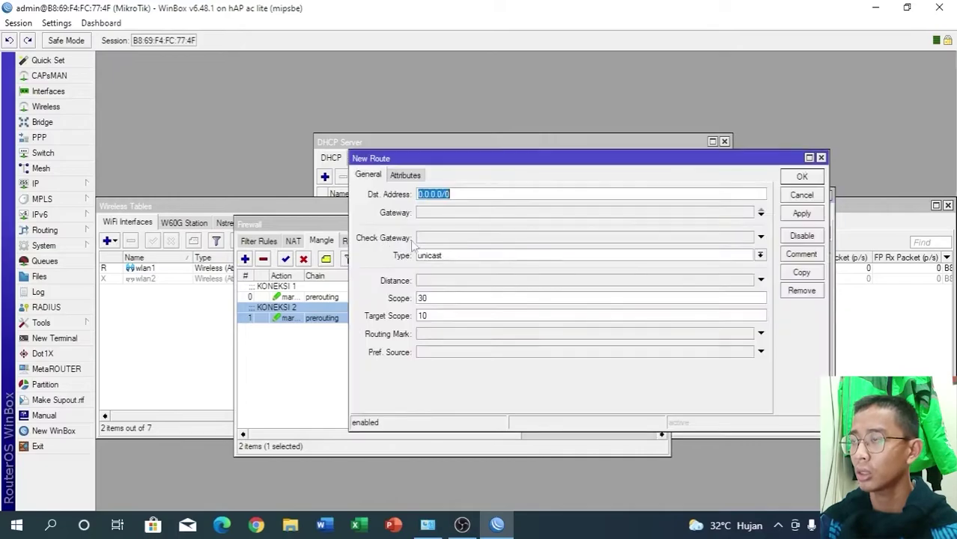
left_click(442, 213)
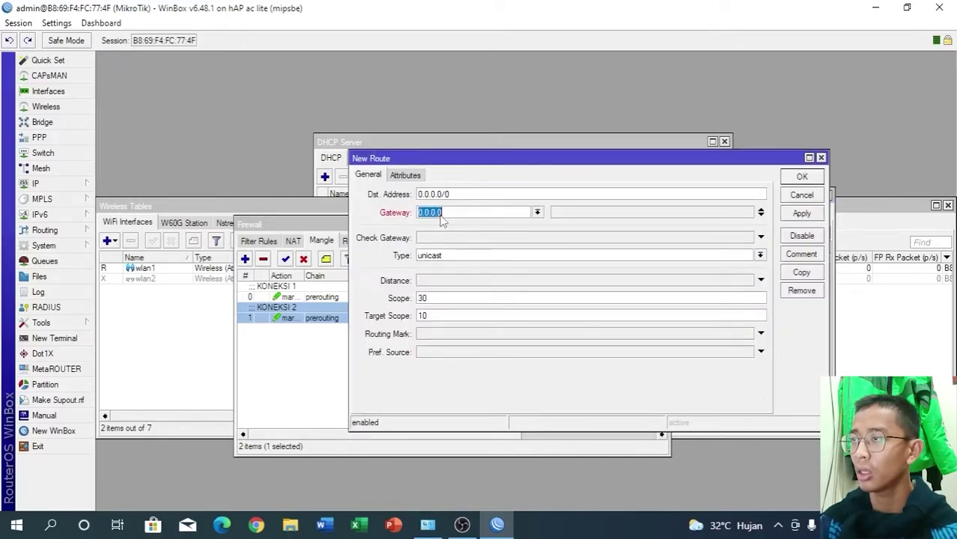
- Copy the first dynamic DNS server address, 192.168.106.22, from IP > DNS
left_click(36, 184)
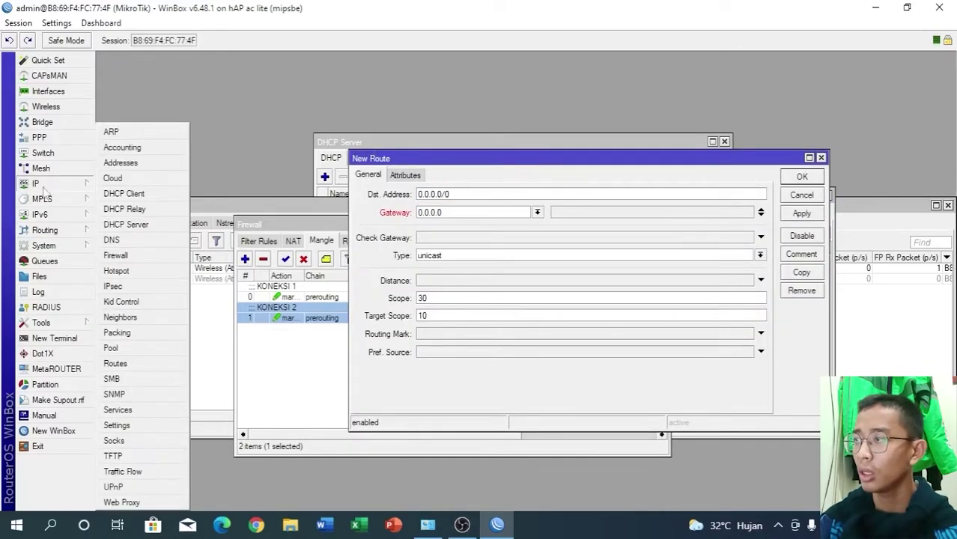
left_click(134, 236)
left_click_drag(231, 137, 283, 142)
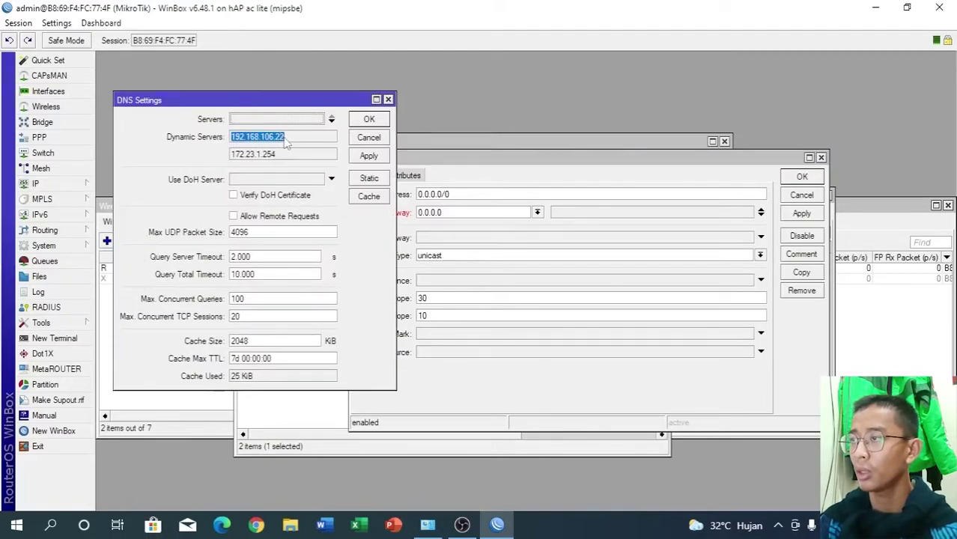
right_click(279, 139)
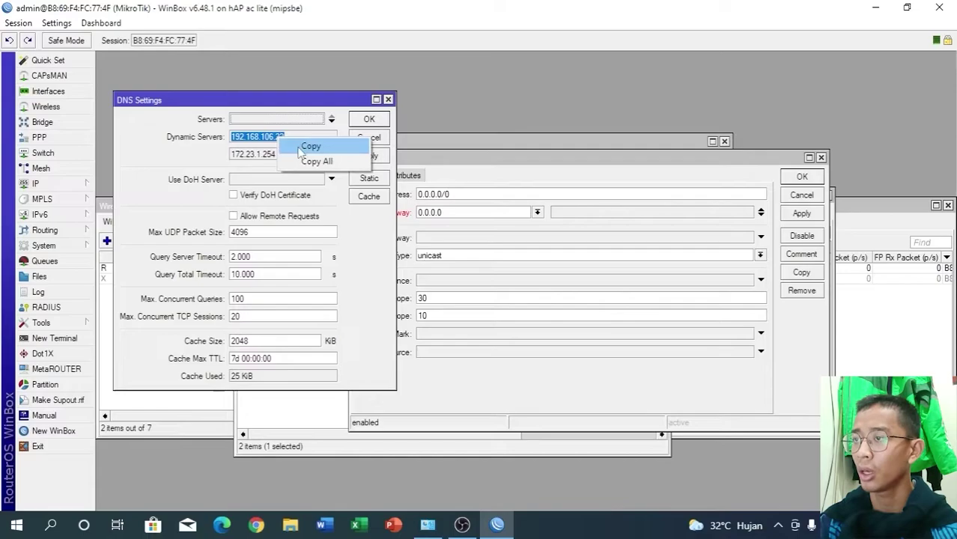
left_click(302, 149)
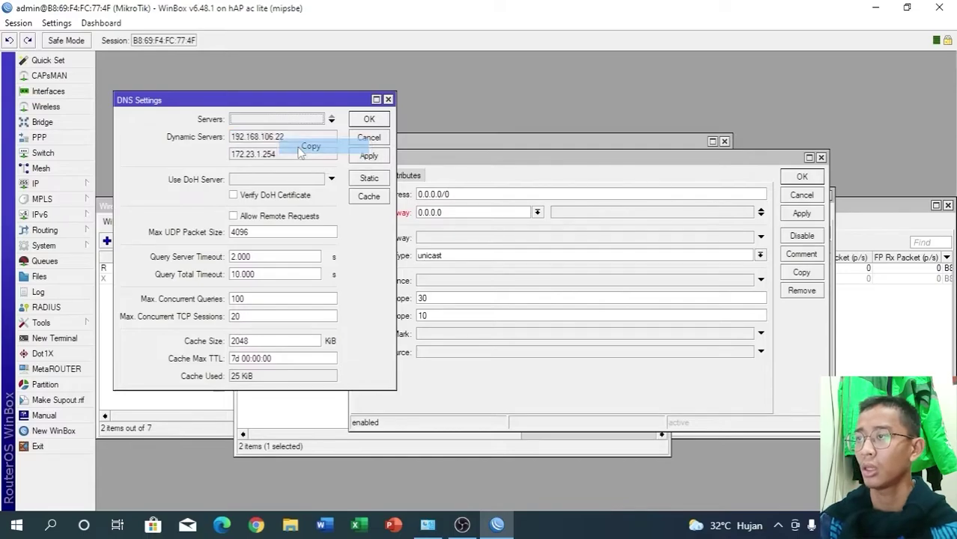
- Save a default route via gateway 192.168.106.22 with routing mark KONEKSI 1
left_click(447, 212)
left_click(449, 212)
key("BackSpace")
key("BackSpace")
key("BackSpace")
key("BackSpace")
key("BackSpace")
key("BackSpace")
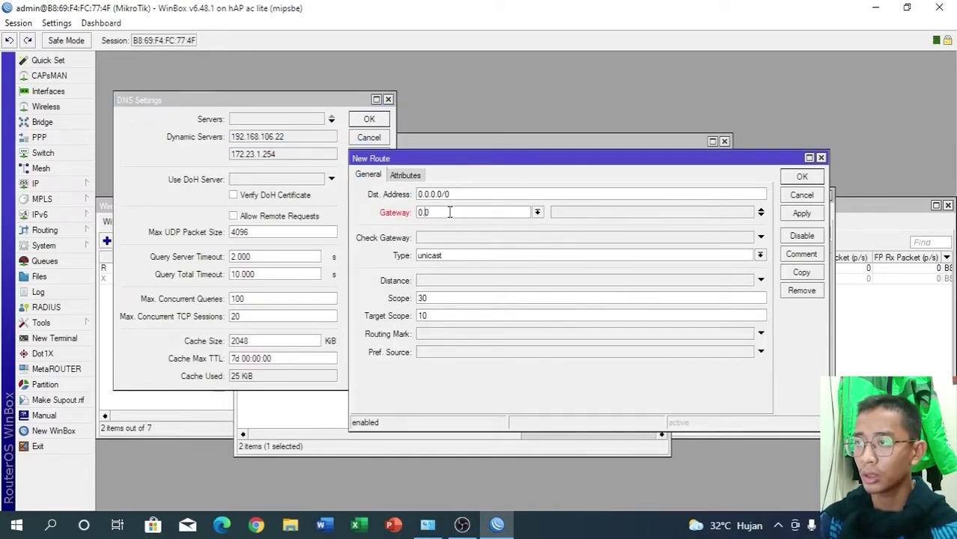
key("ctrl+v")
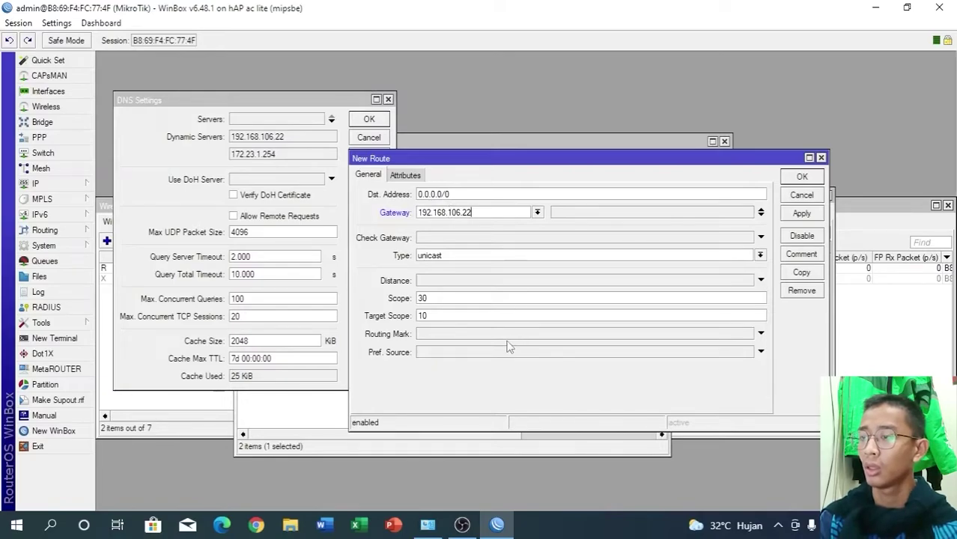
left_click(514, 335)
left_click(747, 333)
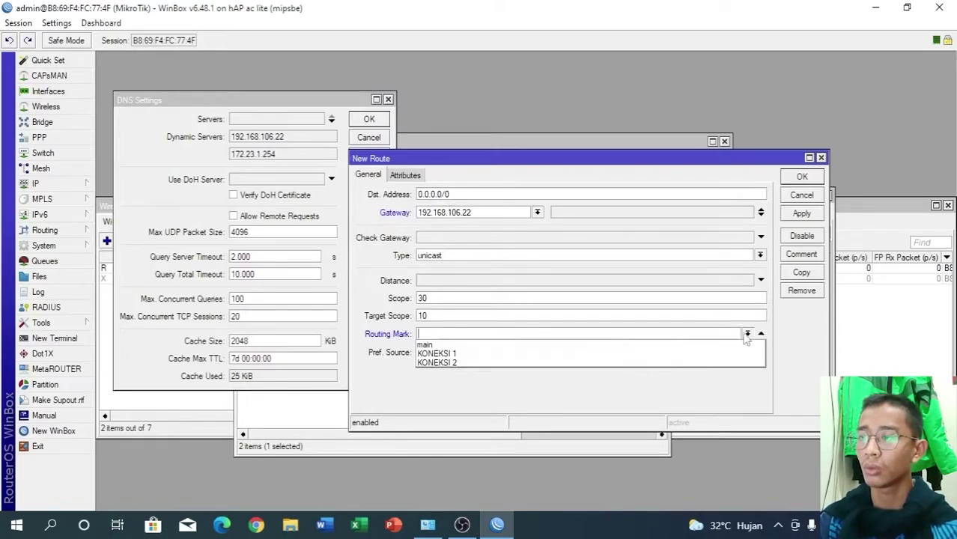
left_click(588, 355)
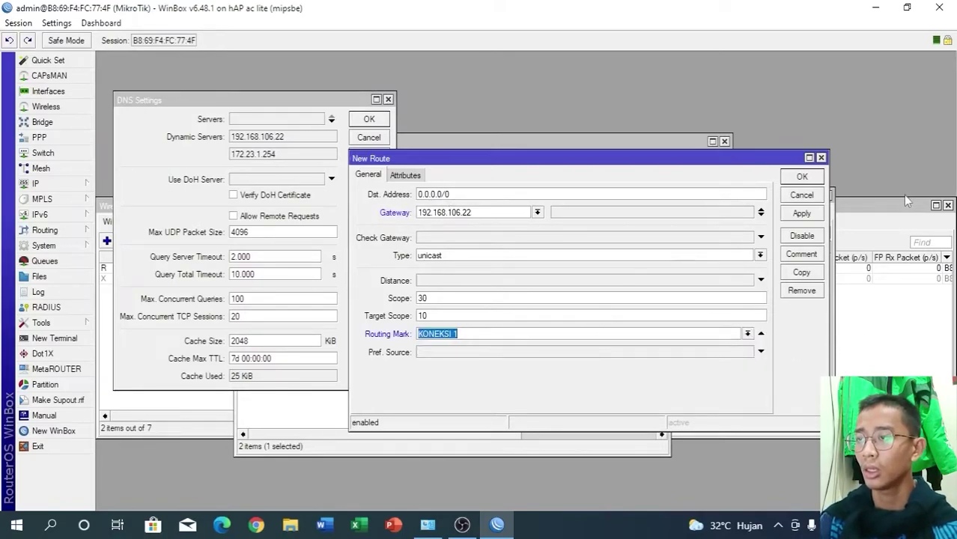
left_click(808, 218)
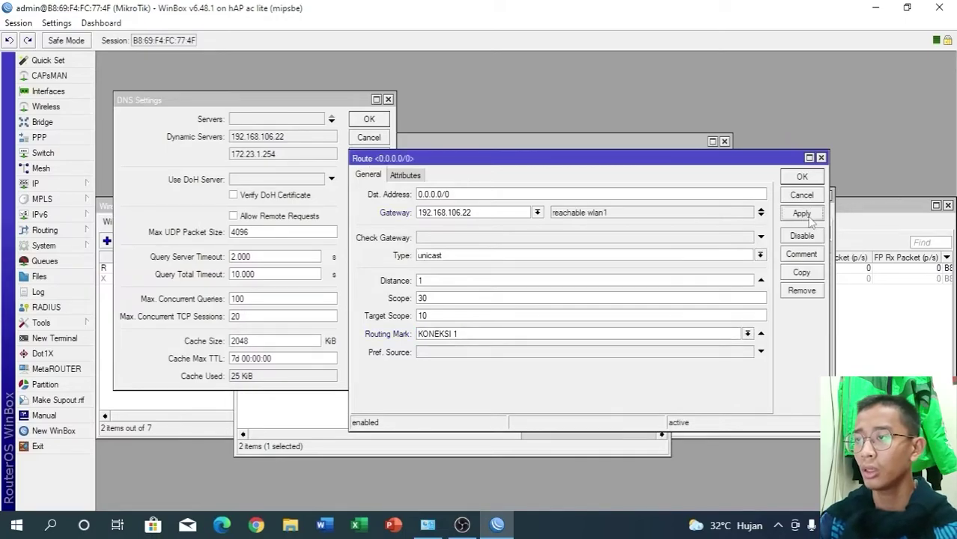
left_click(787, 182)
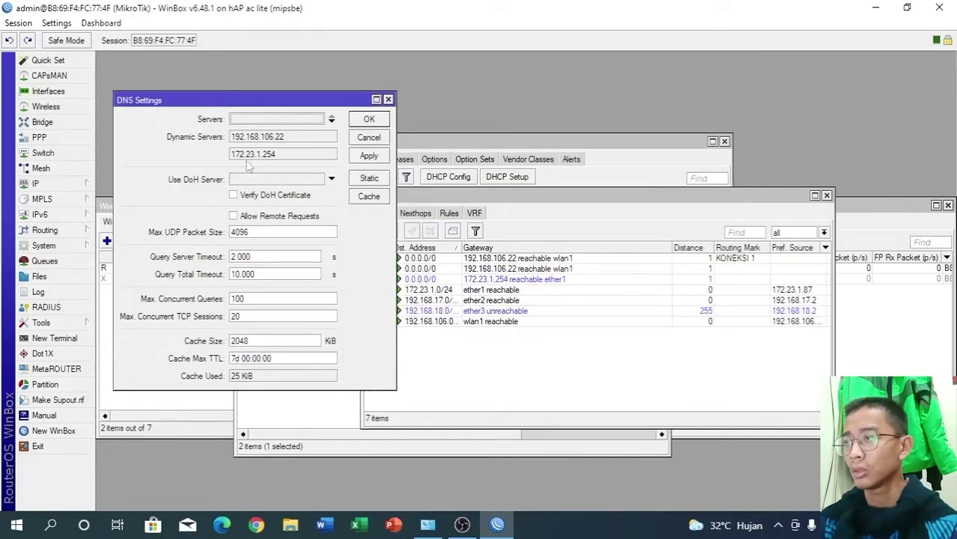
- Copy the second DNS server address, 172.23.1.254, and close the DNS settings
left_click_drag(232, 154, 278, 157)
right_click(275, 155)
left_click(292, 163)
left_click(388, 100)
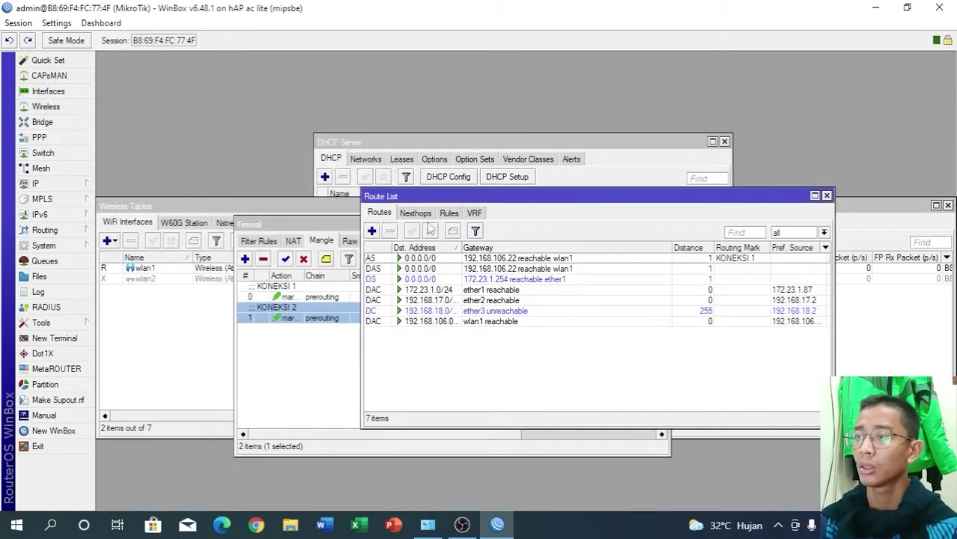
- Add default route 0.0.0.0/0 via 172.23.1.254 with routing mark KONEKSI 2, then close the route list
left_click(372, 230)
left_click(438, 212)
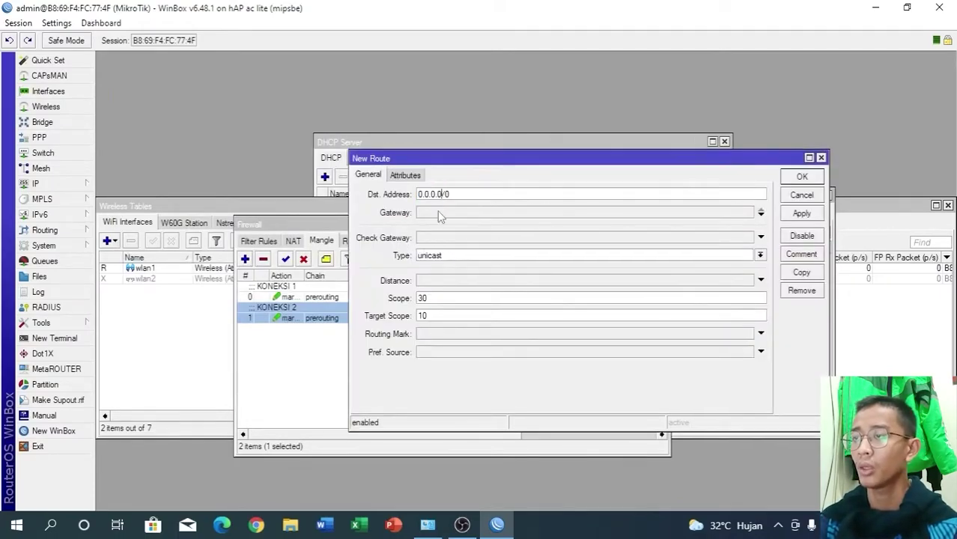
key("ctrl+v")
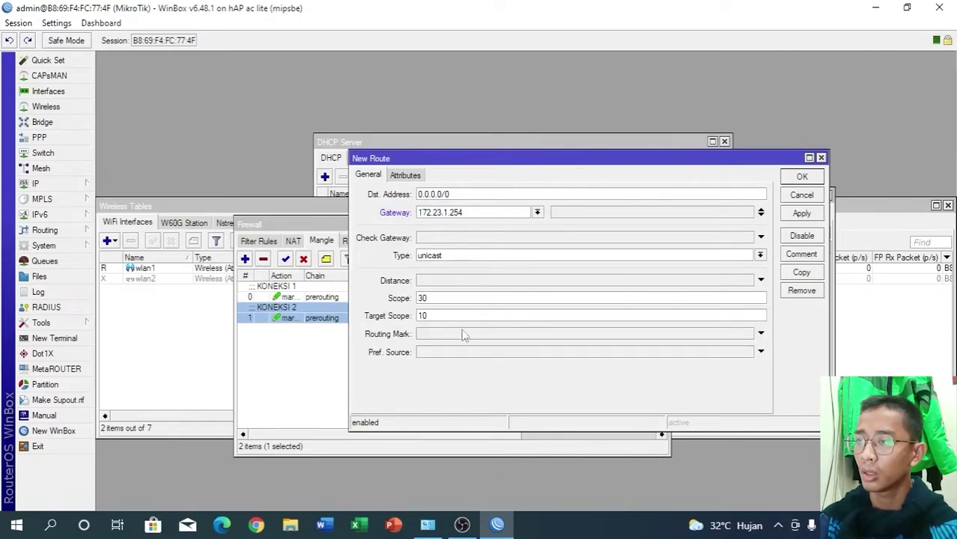
left_click(444, 334)
left_click(748, 334)
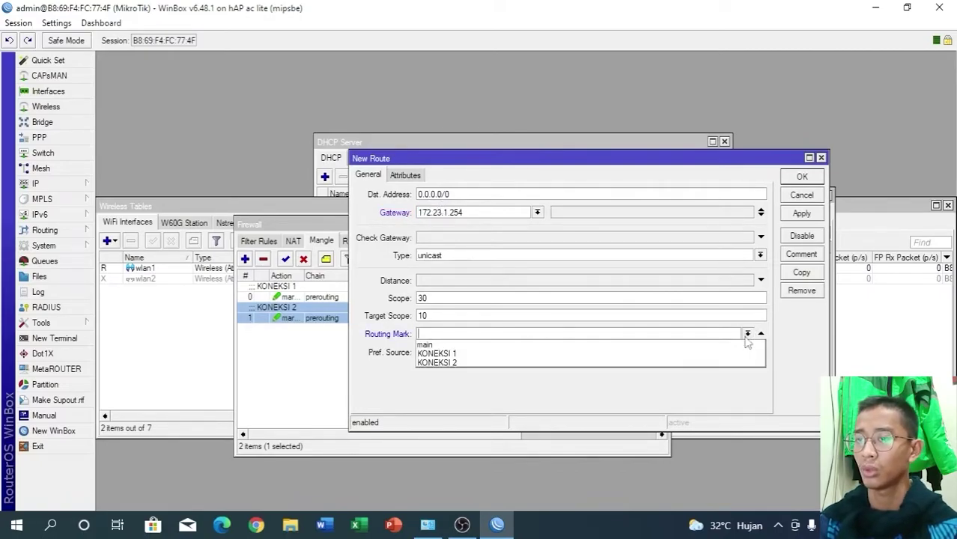
left_click(487, 362)
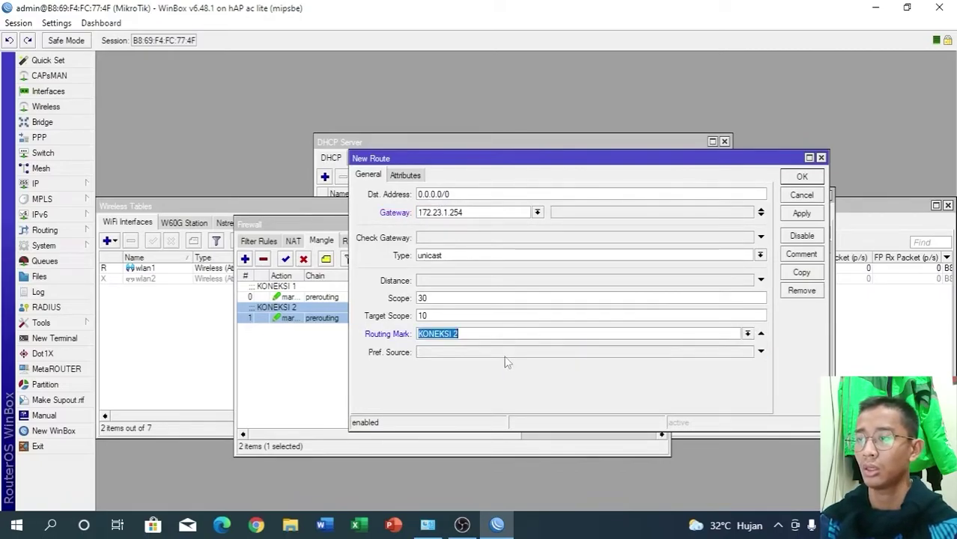
left_click(802, 214)
left_click(801, 178)
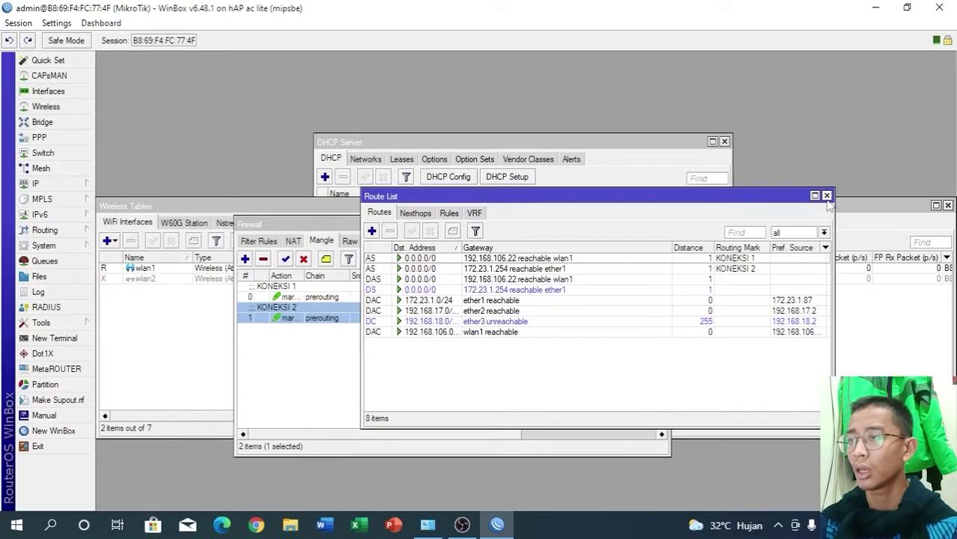
left_click(827, 196)
- Add firewall address-list entry KONEKSI 1 with address 192.168.17.1
left_click(35, 184)
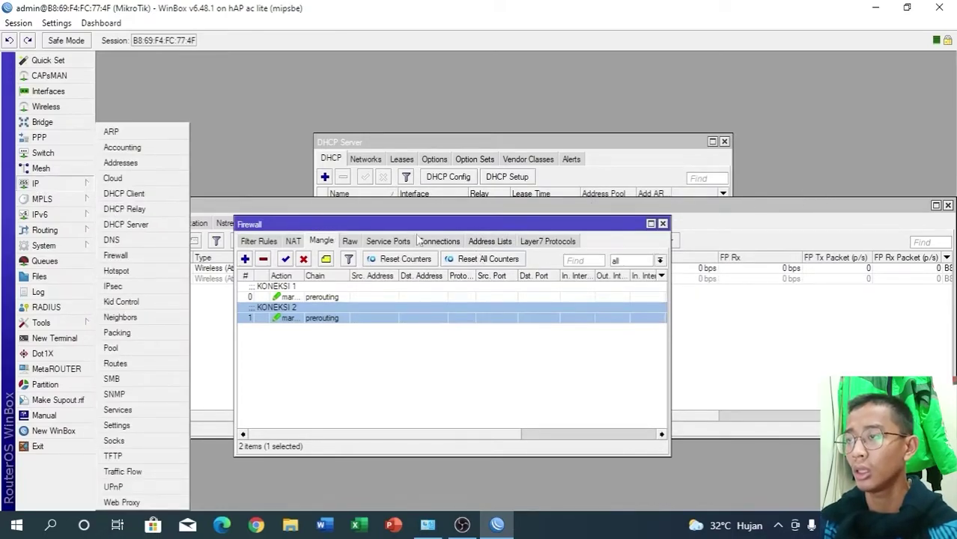
left_click(483, 241)
left_click(246, 259)
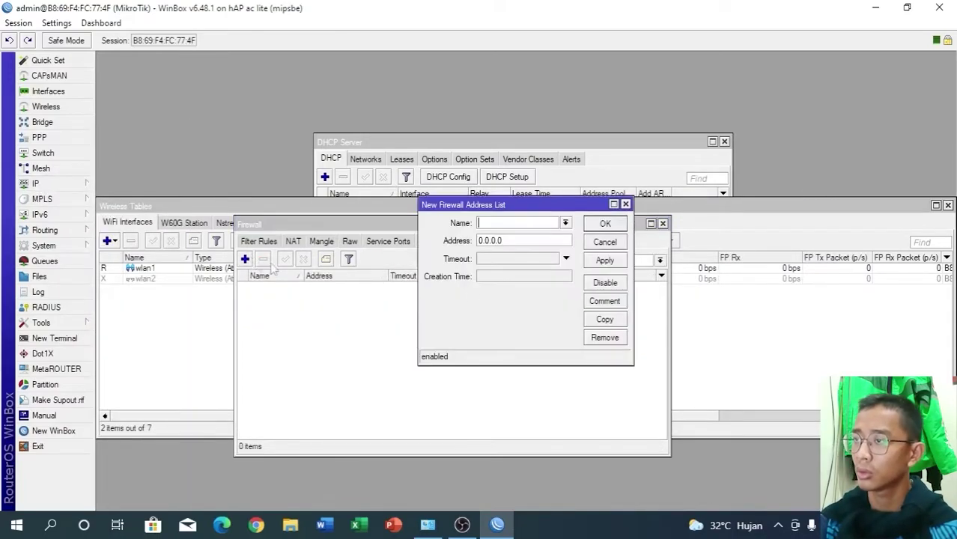
left_click(565, 223)
left_click(535, 231)
left_click(533, 242)
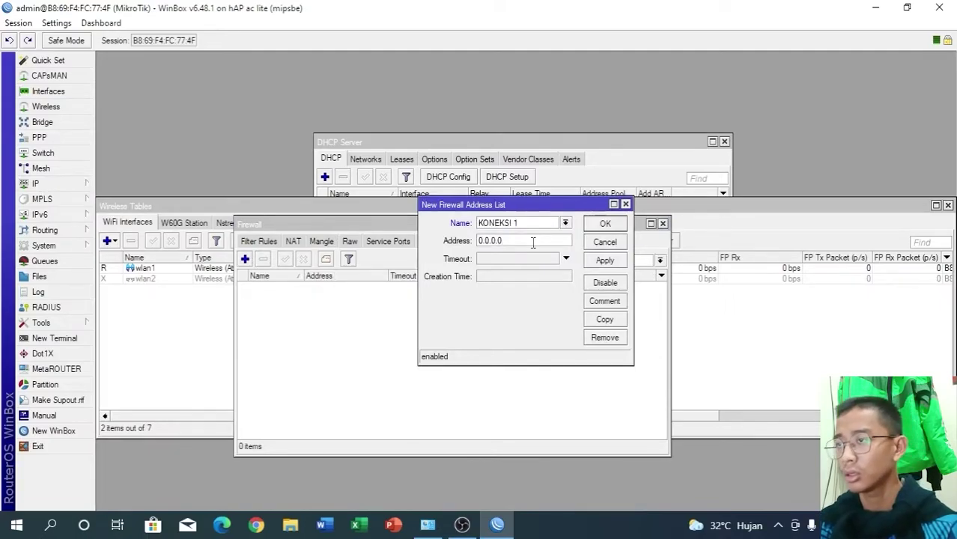
key("BackSpace")
key("BackSpace")
key("BackSpace")
key("BackSpace")
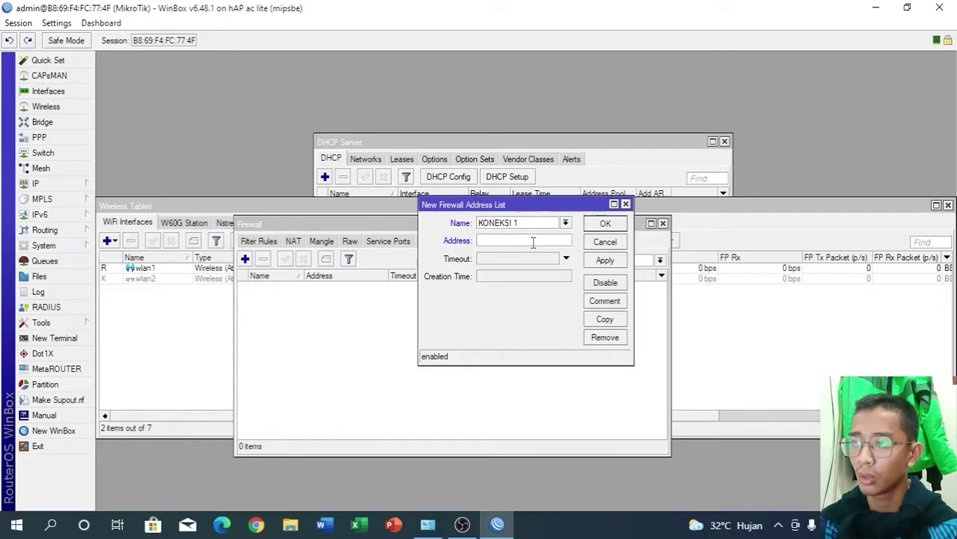
type("192.168.17.1")
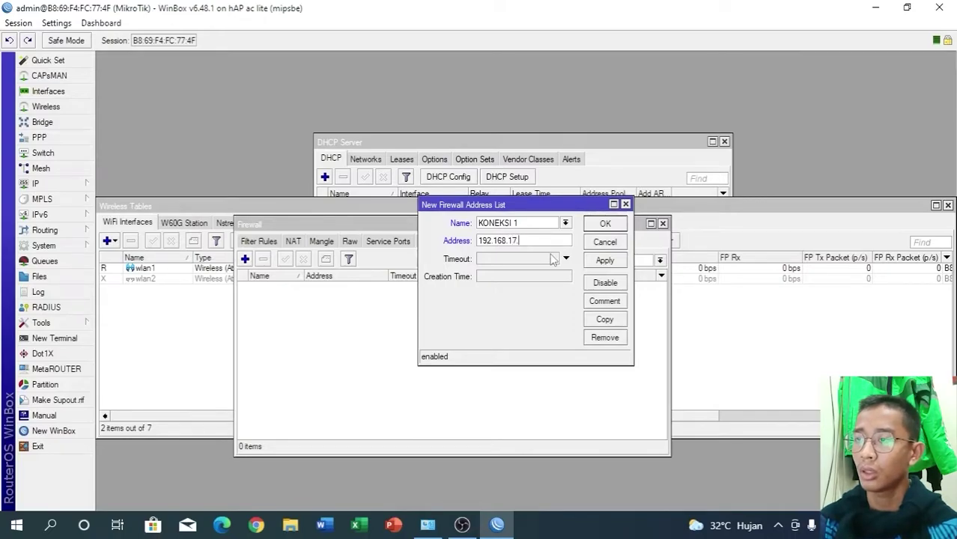
left_click(603, 259)
left_click(606, 225)
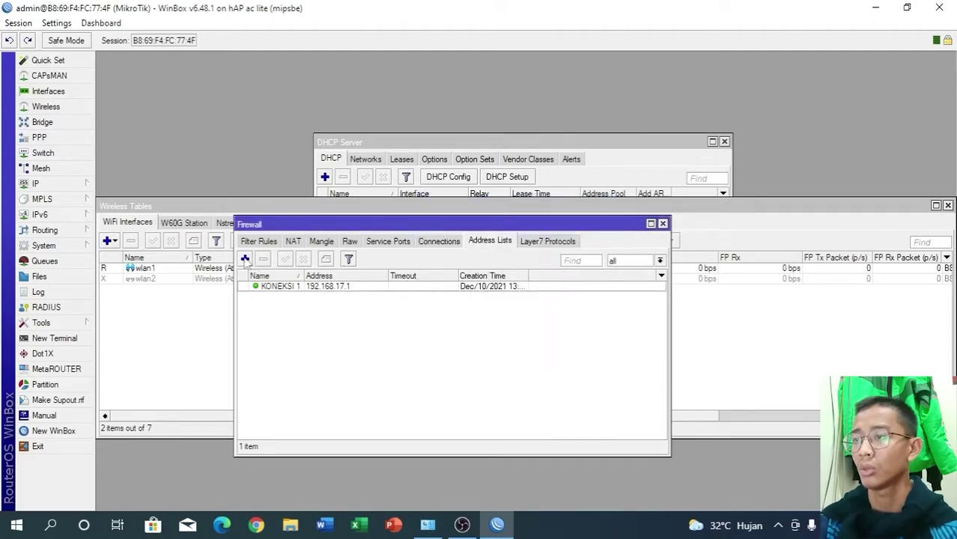
- Add firewall address-list entry KONEKSI 2 with address 192.168.18.1
left_click(245, 259)
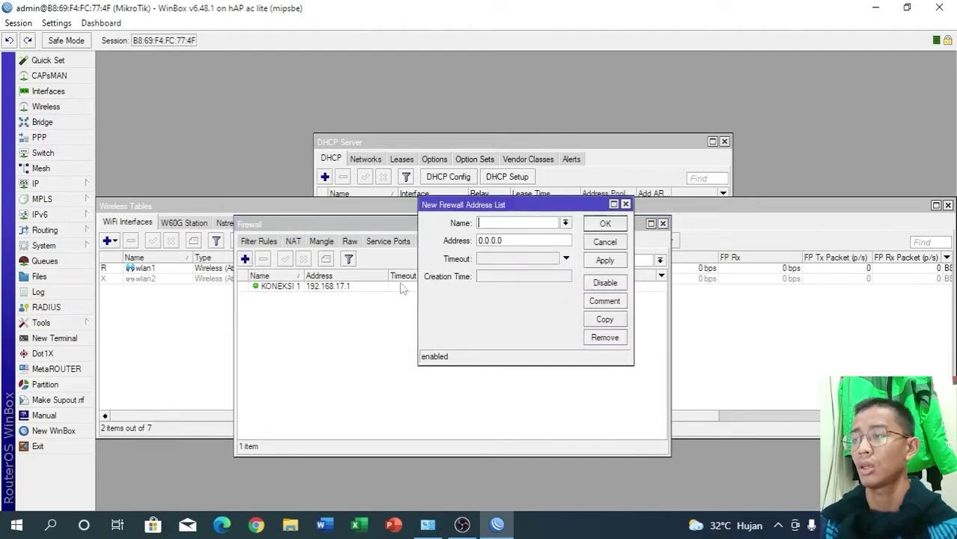
left_click(566, 223)
left_click(524, 243)
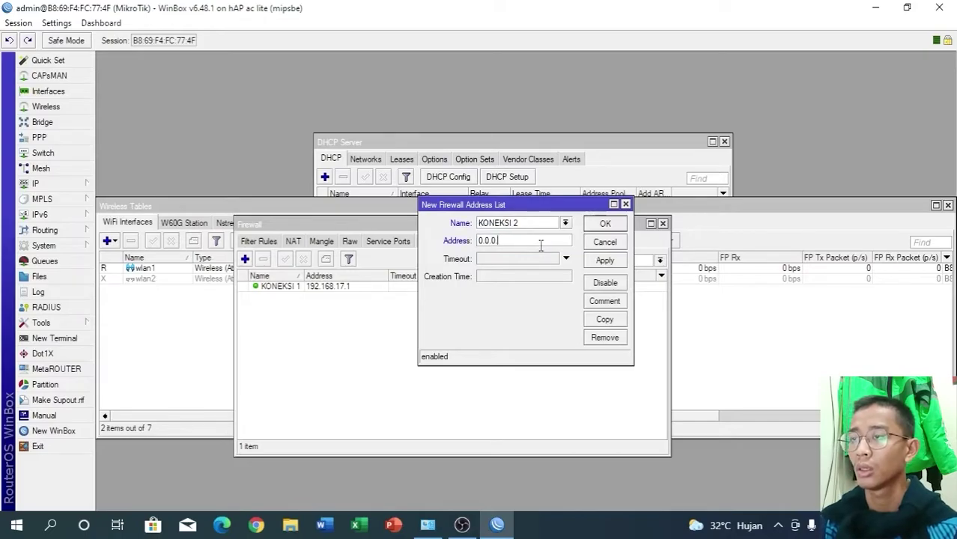
key("BackSpace")
key("BackSpace")
key("BackSpace")
key("BackSpace")
type("192.168")
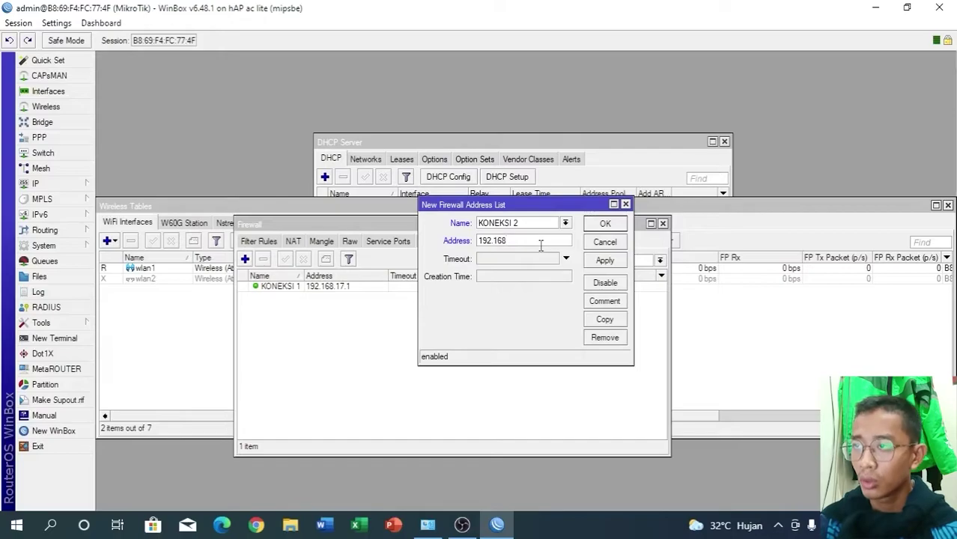
type(".18.1")
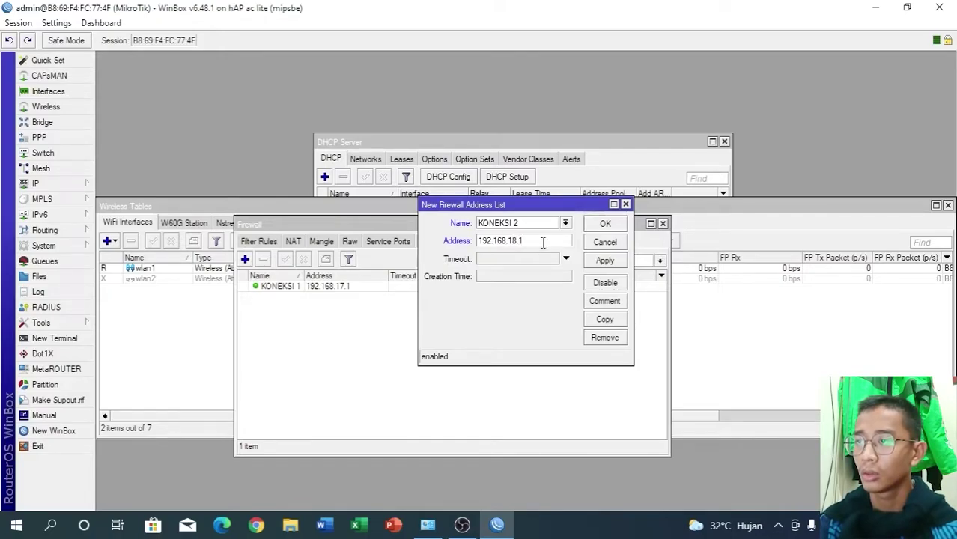
left_click(613, 261)
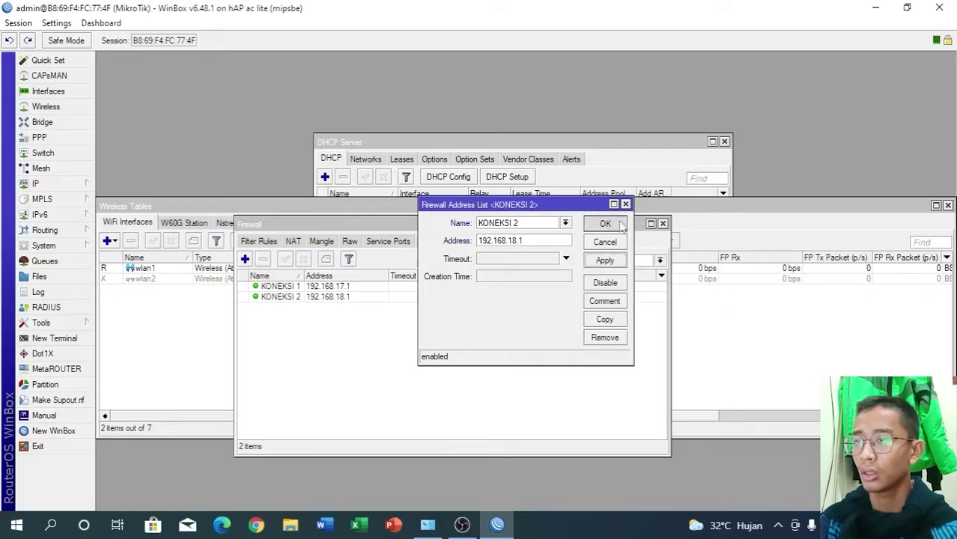
left_click(605, 223)
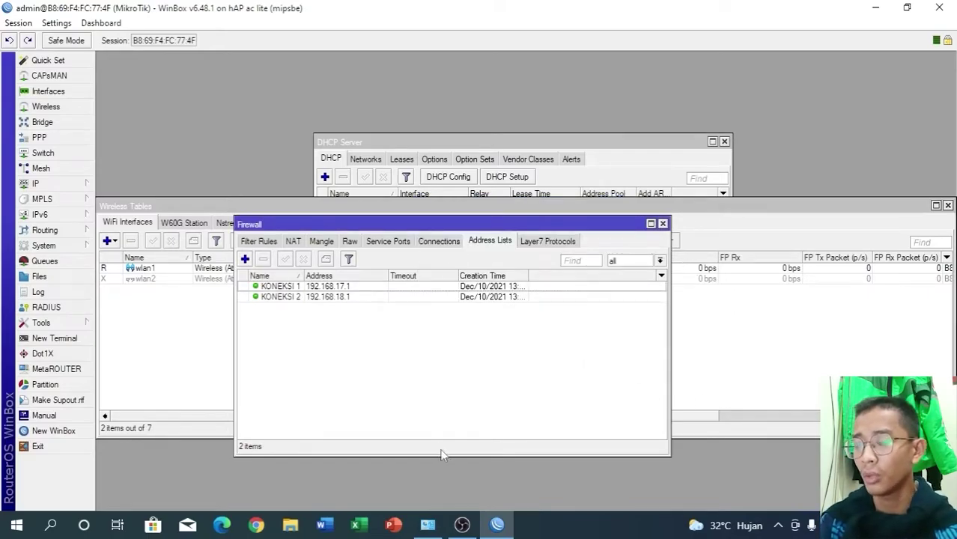
left_click(430, 527)
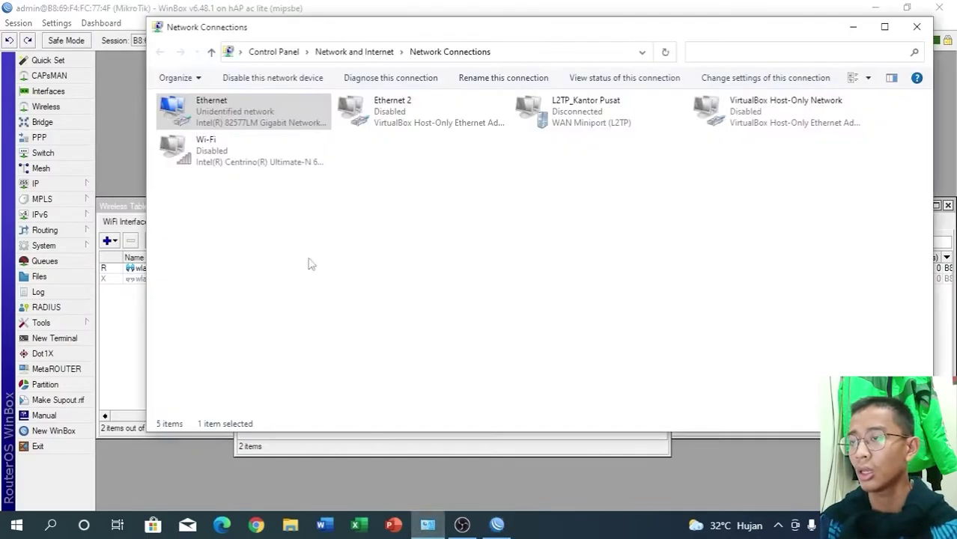
- Disable and re-enable the Ethernet adapter, then reconnect WinBox to the router
left_click(272, 79)
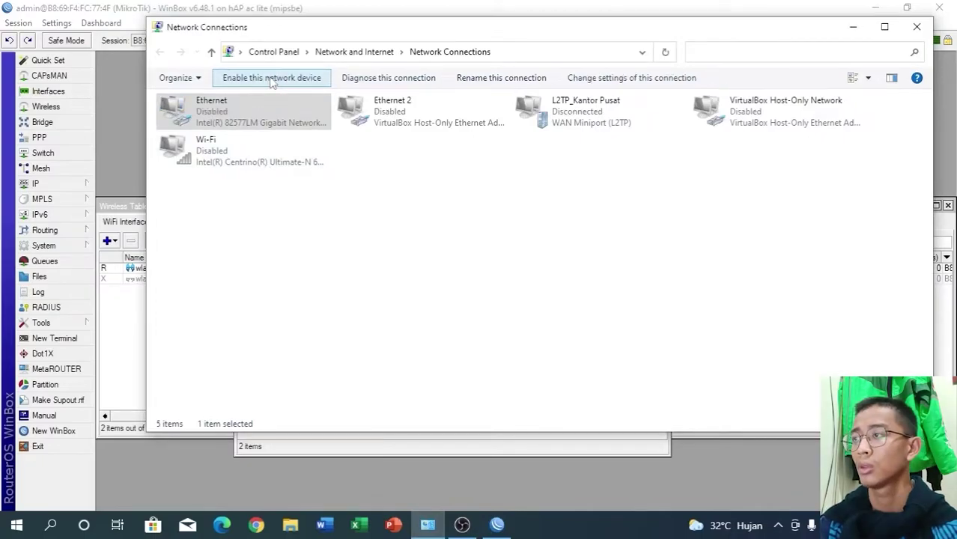
left_click(271, 79)
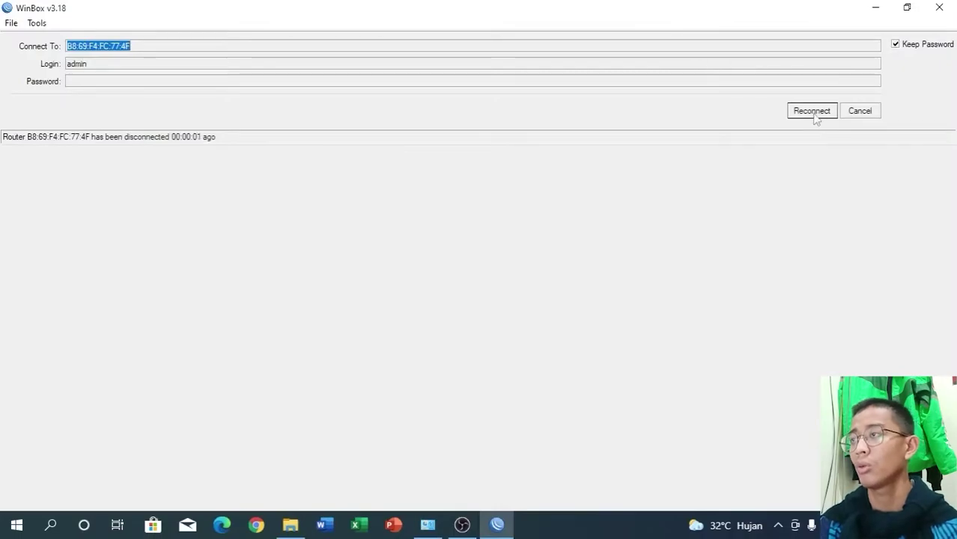
left_click(819, 113)
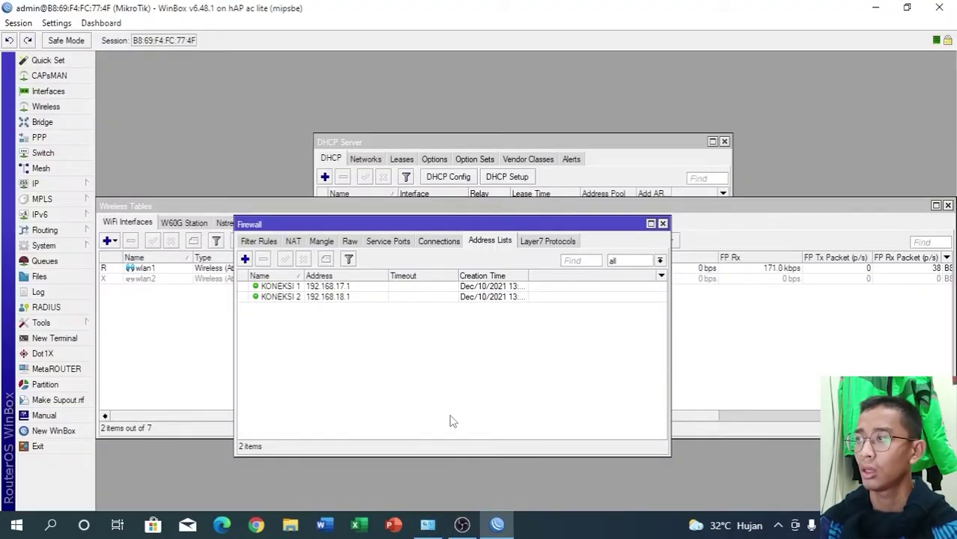
- Open Command Prompt and run tracert 8.8.8.8, stopping it with Ctrl+C
key("super+r")
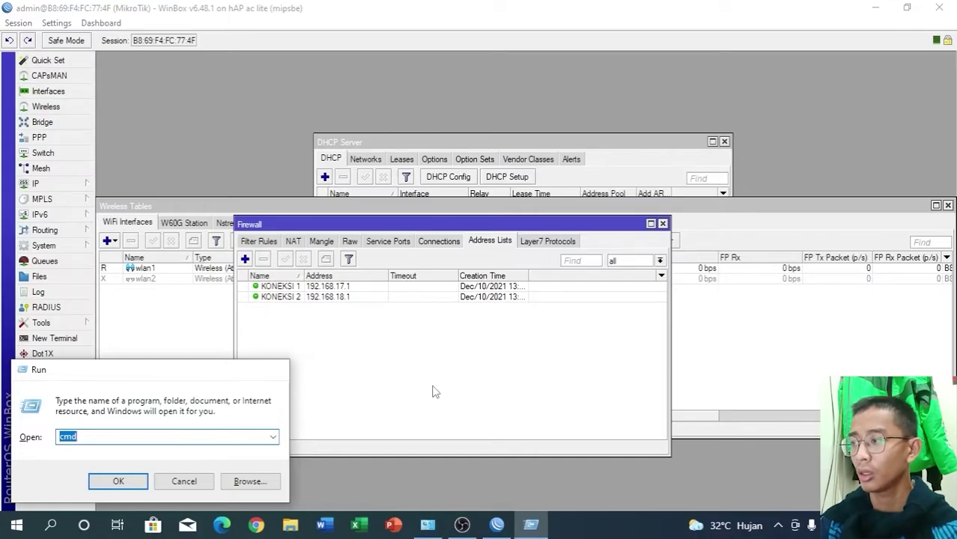
key("Return")
type("tra")
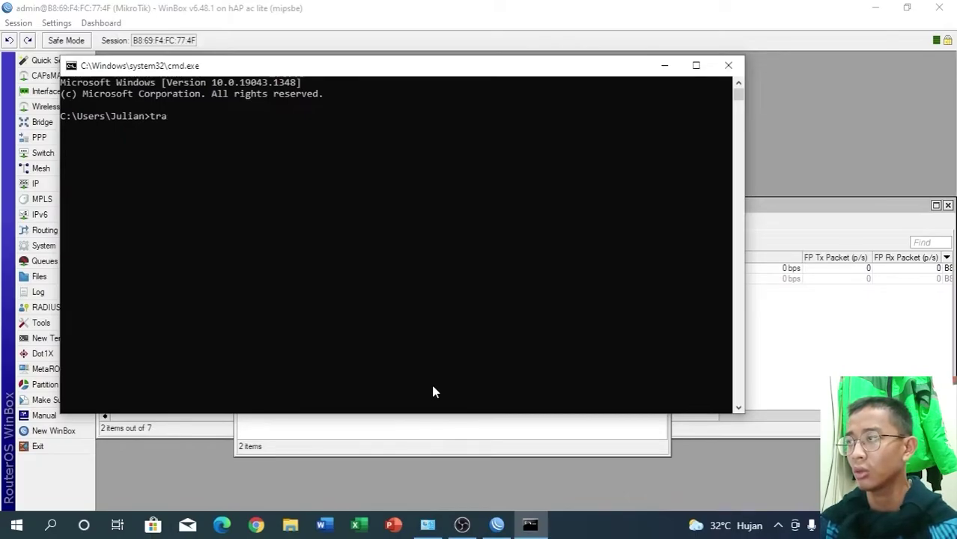
type("cer")
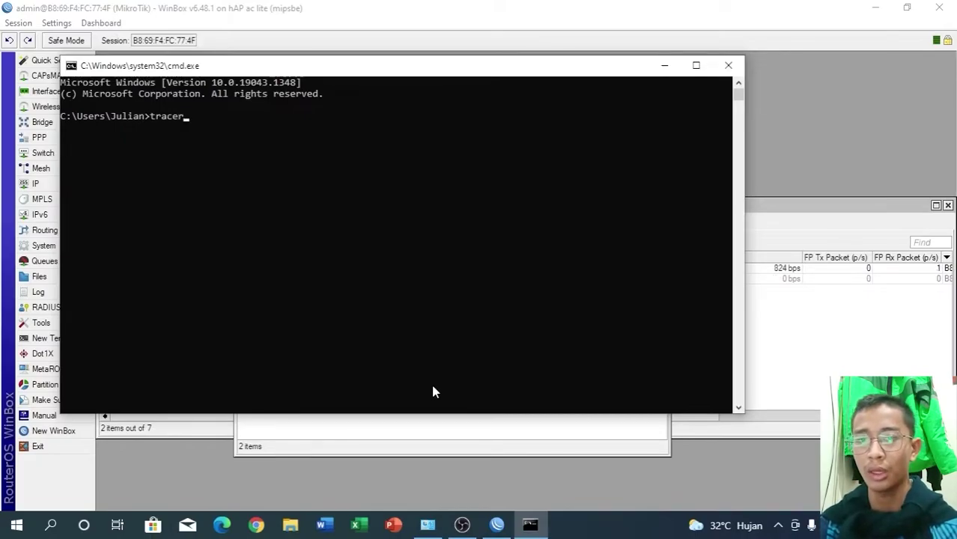
type("t 8.8.8.8")
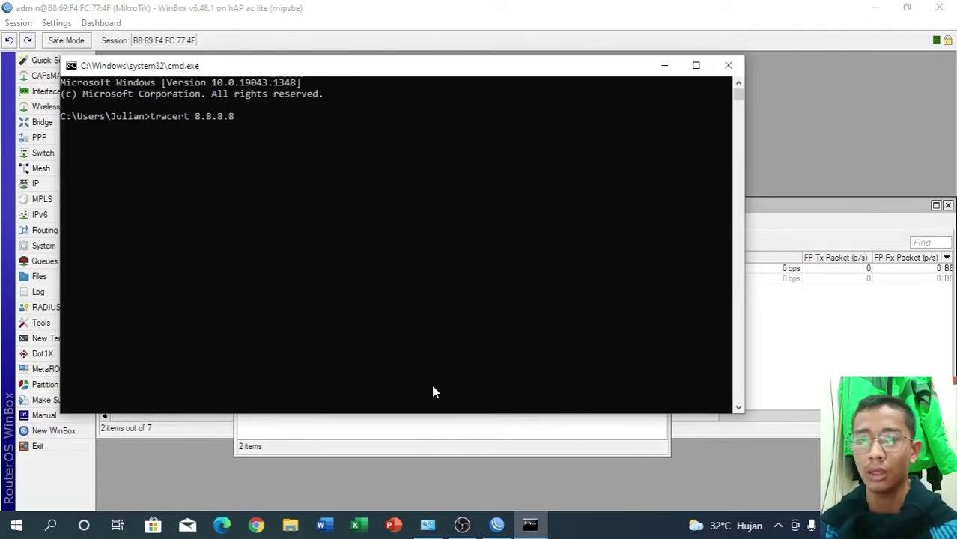
key("Return")
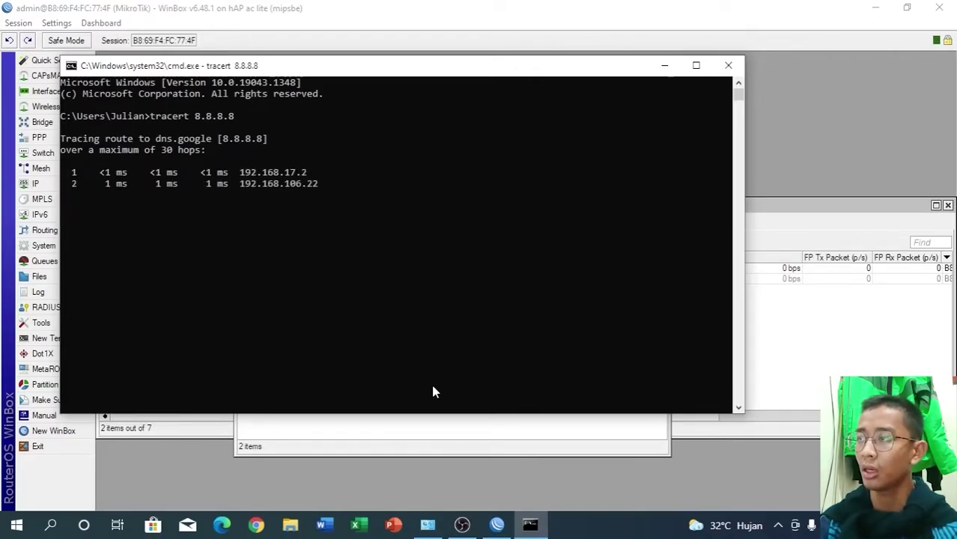
key("ctrl+c")
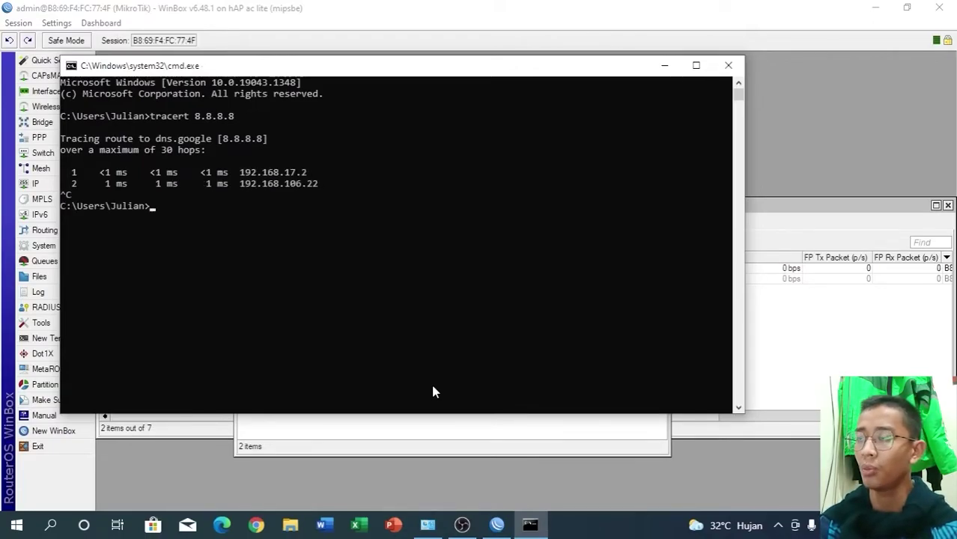
- Ping facebook.com continuously, stop it, and close the console
type("pi")
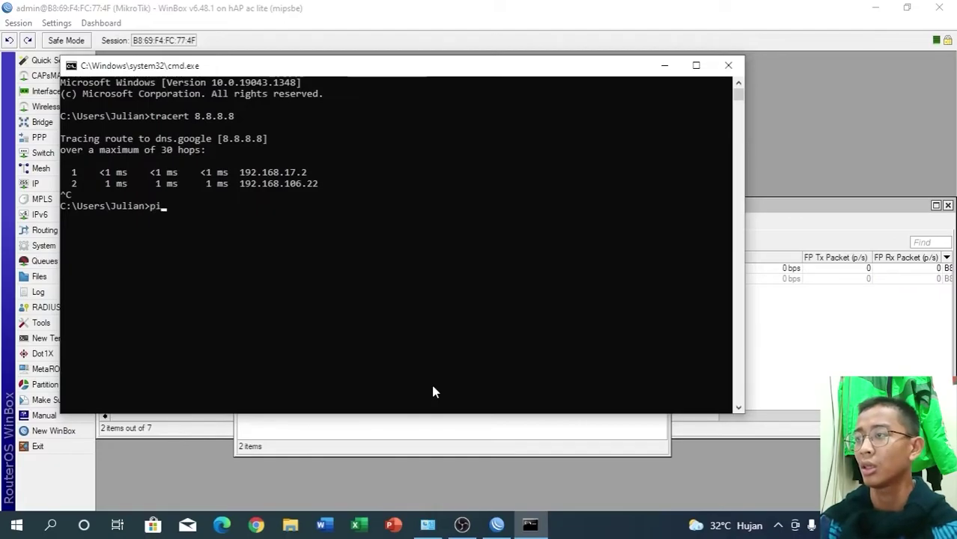
type("ng fa")
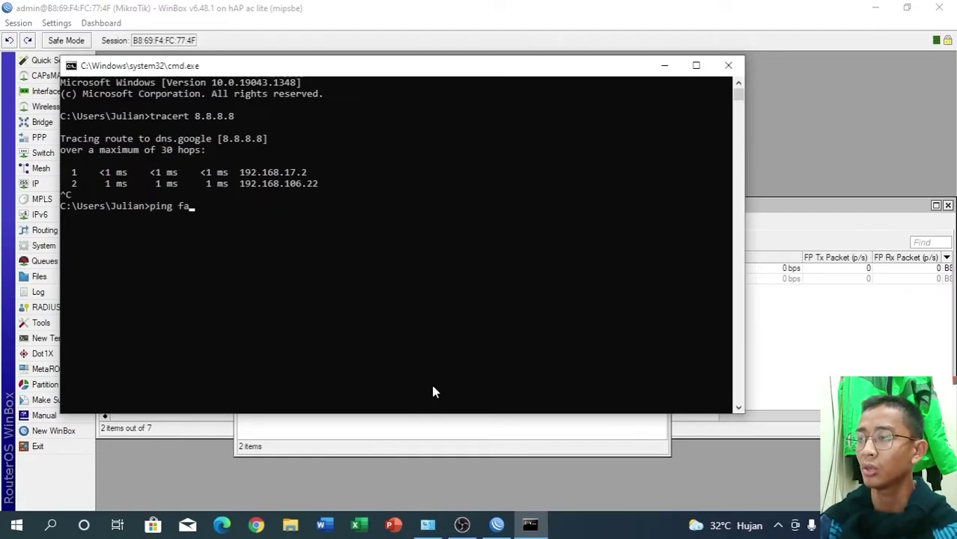
type("cebo")
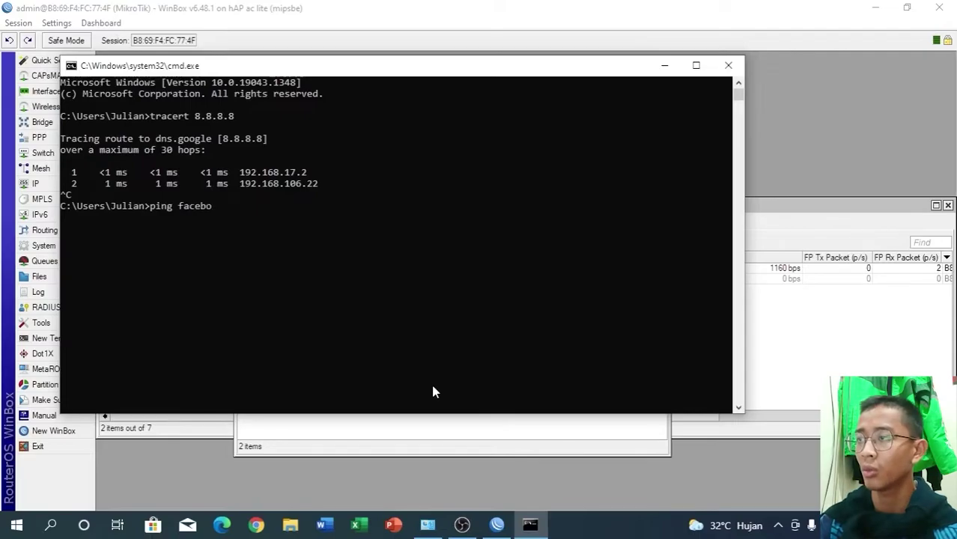
type("ok.com -t")
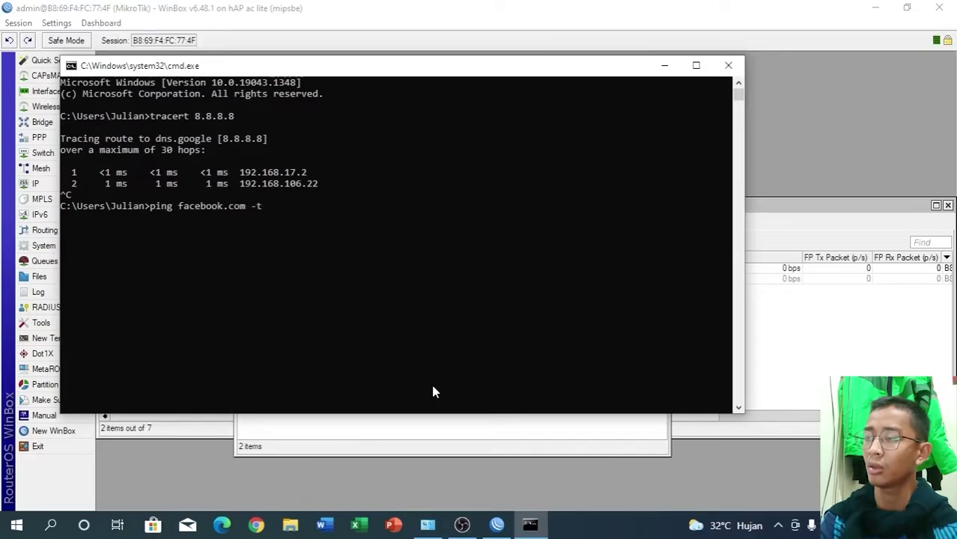
key("Return")
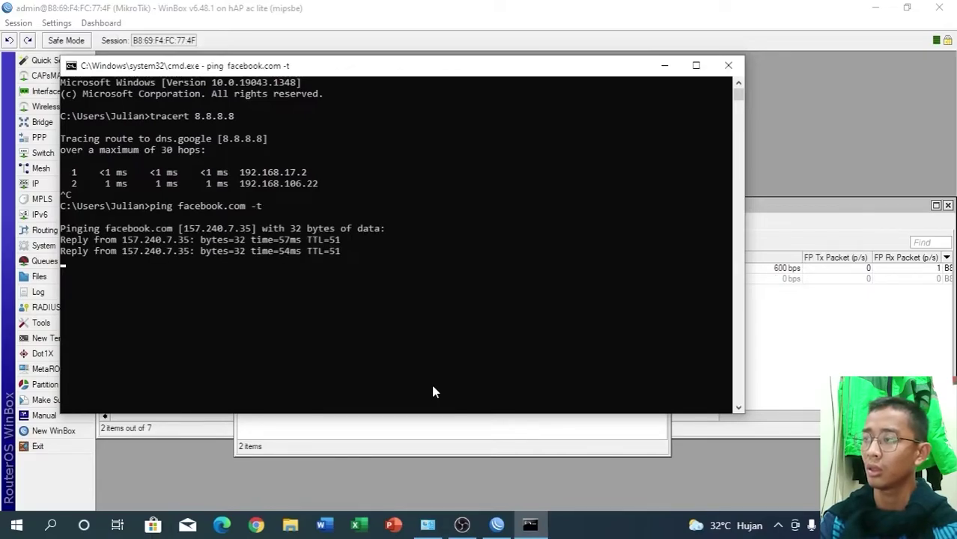
key("ctrl+c")
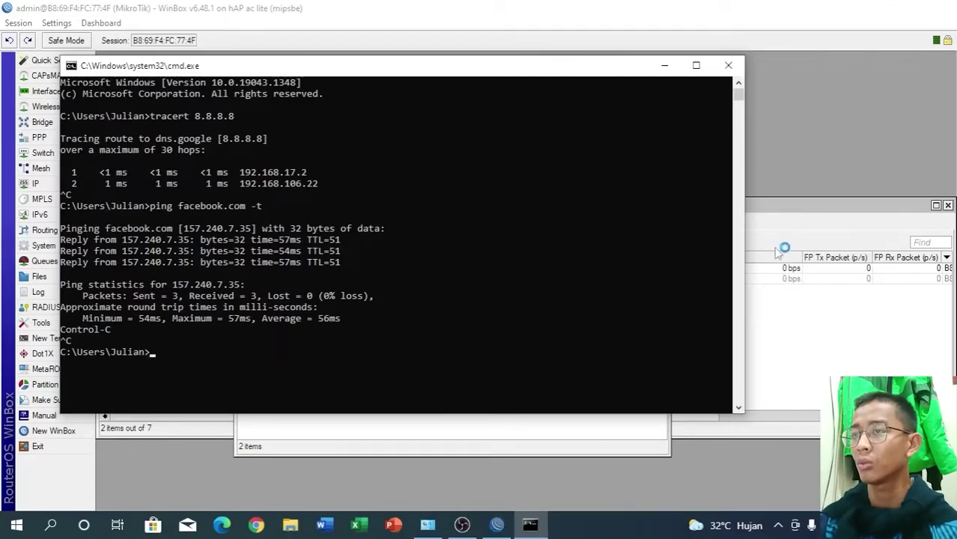
key("alt+F4")
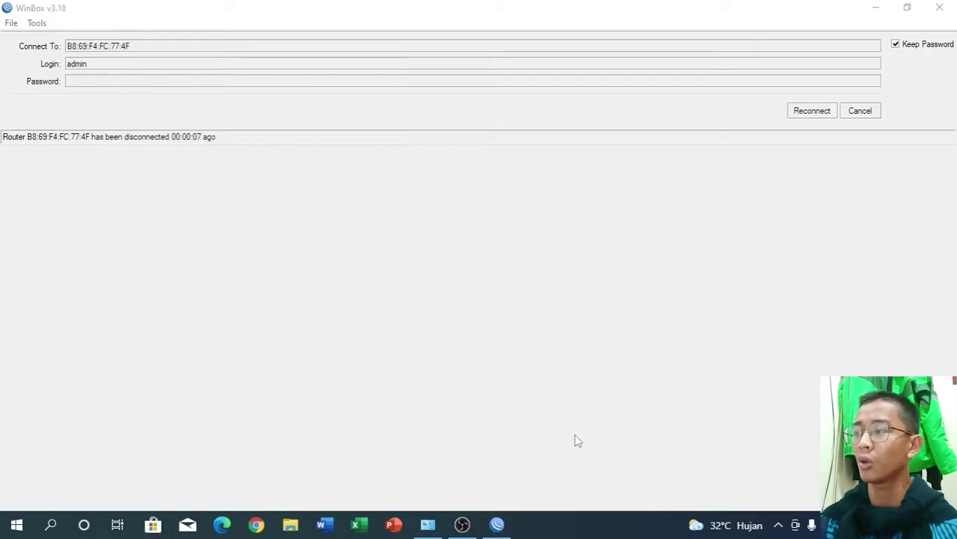
- Reconnect WinBox to the router and launch a new cmd console via Win+R
left_click(800, 114)
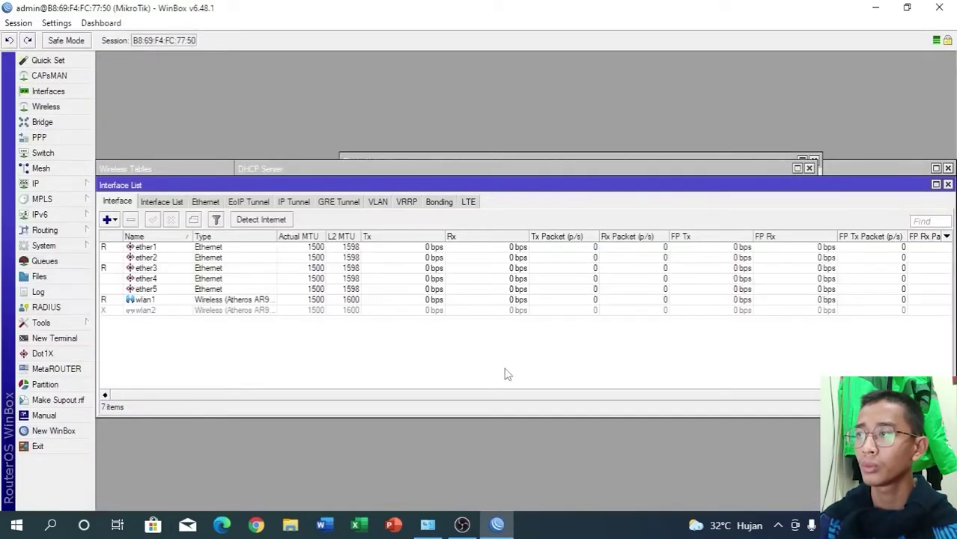
key("super+r")
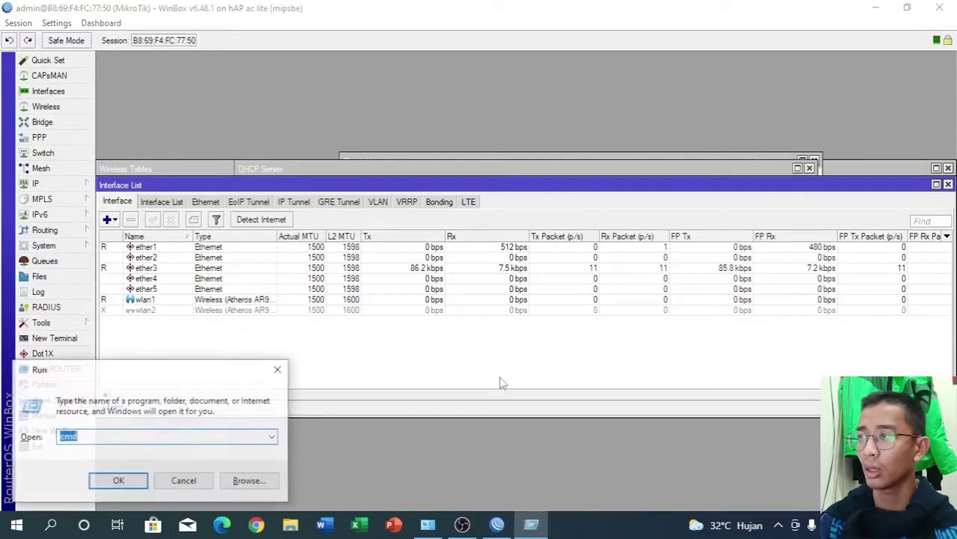
key("Return")
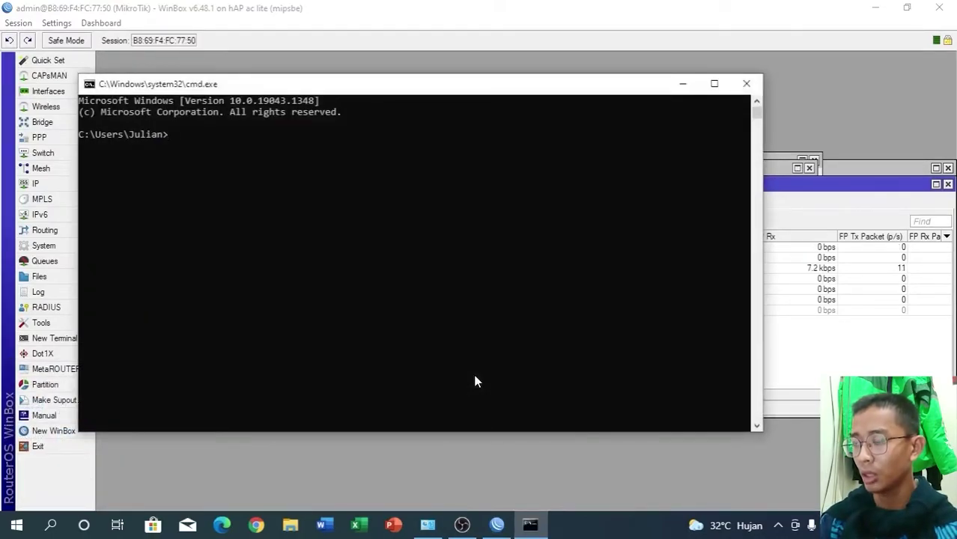
left_click(258, 526)
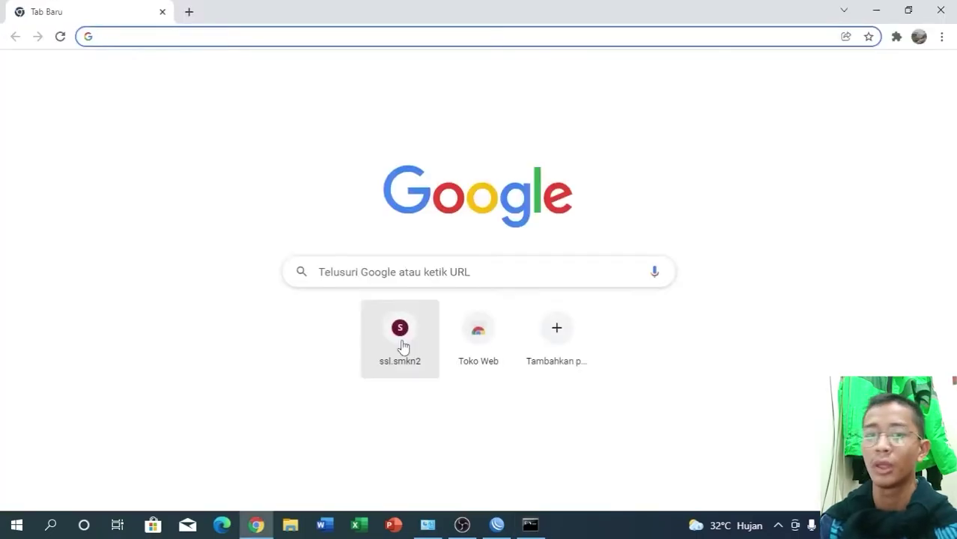
- Open the ssl.smkn2 hotspot status page, then enter tracert 8.8.8.8 in Command Prompt
left_click(400, 344)
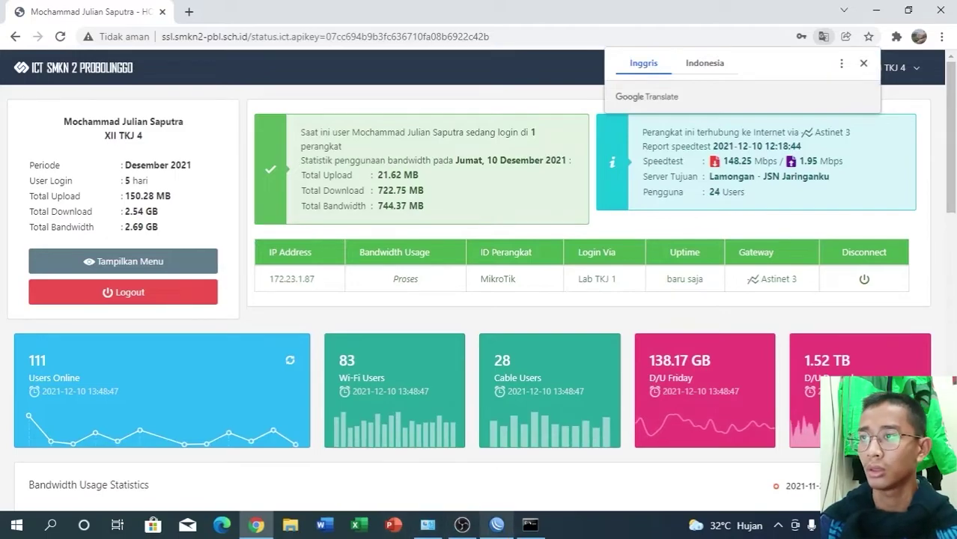
left_click(530, 524)
type("tracert 8")
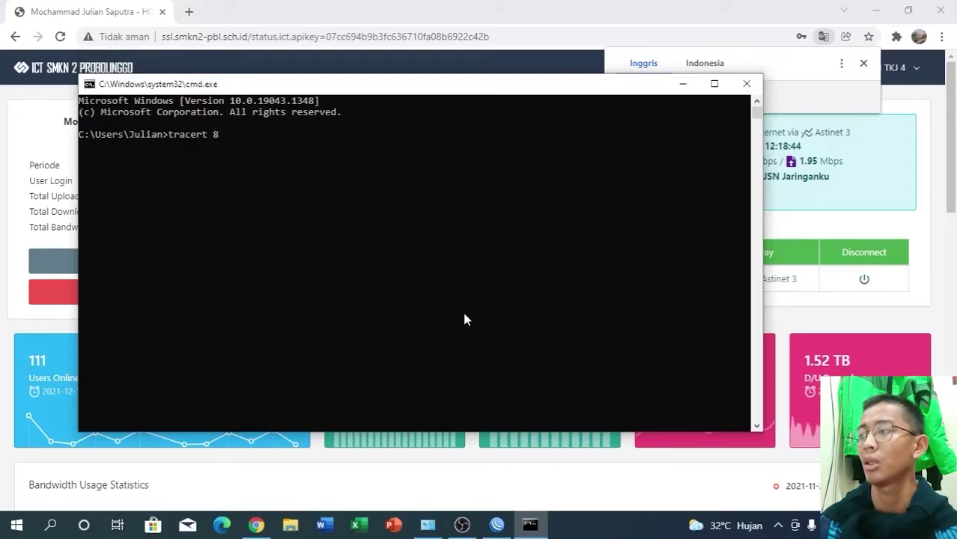
type(".8.8.8")
- Run the trace to 8.8.8.8 and stop it once hops 192.168.18.2 and 172.23.1.254 appear
key("Return")
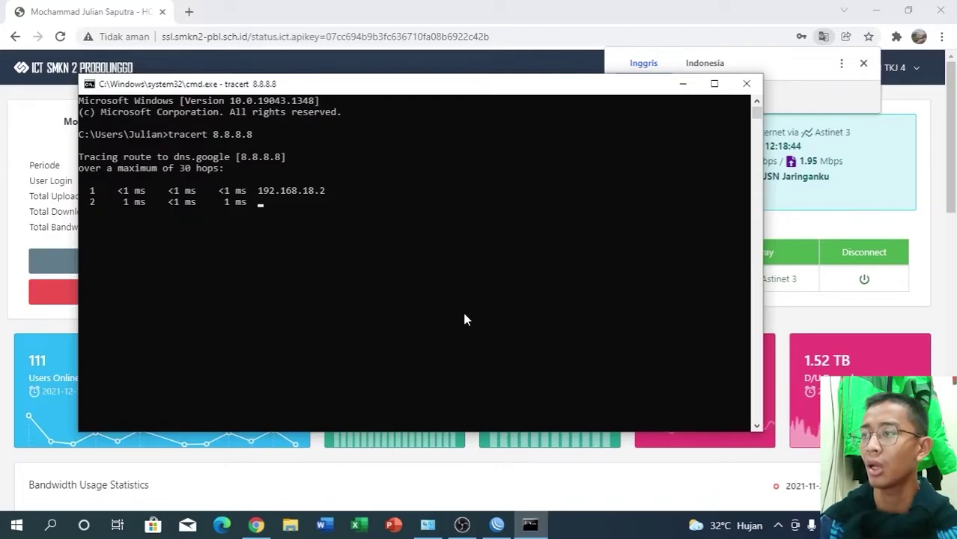
key("ctrl+c")
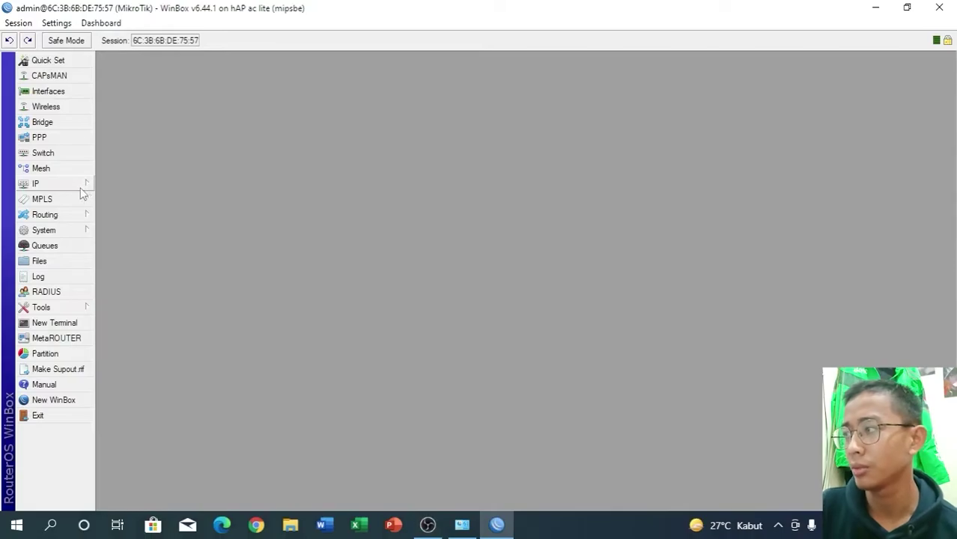
- Add a DHCP client on interface ether1, which obtains lease 172.23.3.1/24
left_click(85, 187)
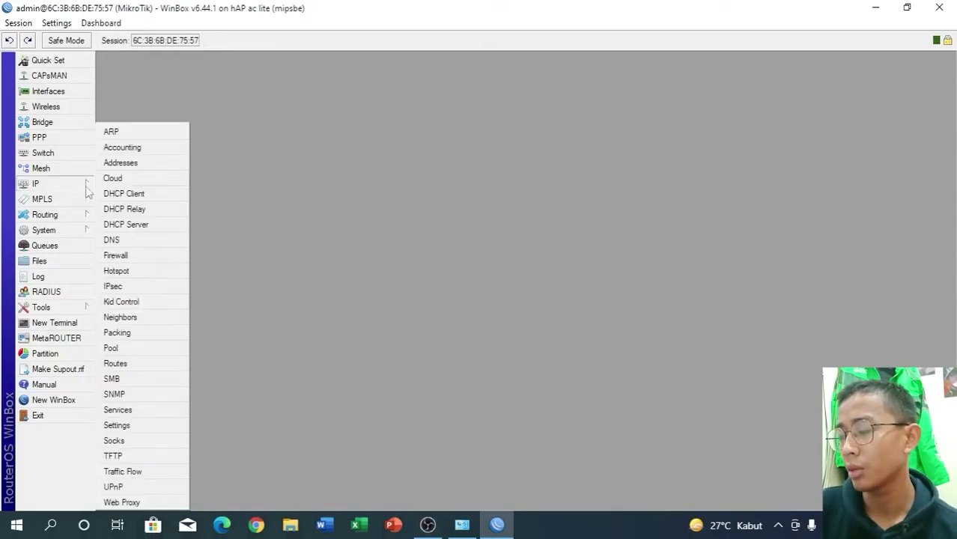
left_click(176, 197)
left_click(371, 204)
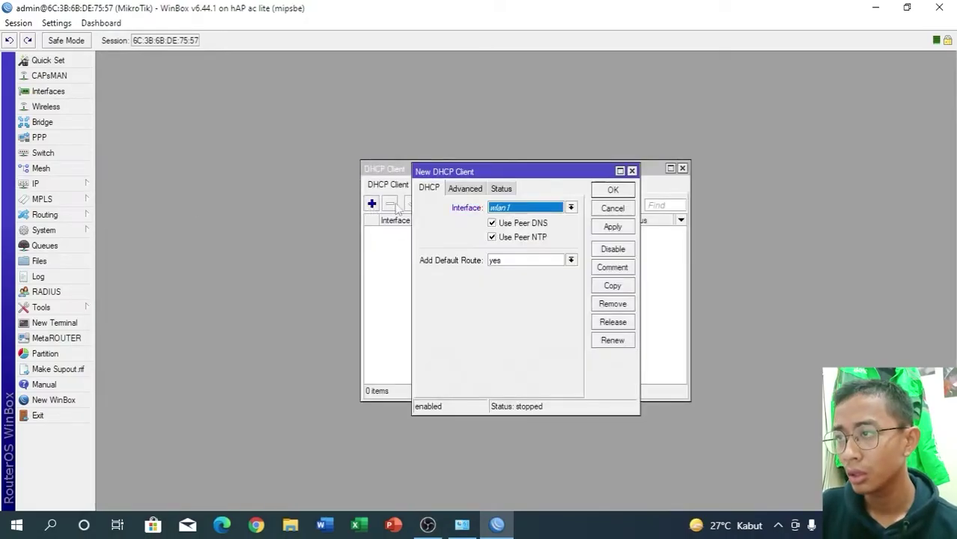
left_click(570, 208)
left_click(560, 218)
left_click(611, 227)
left_click(612, 190)
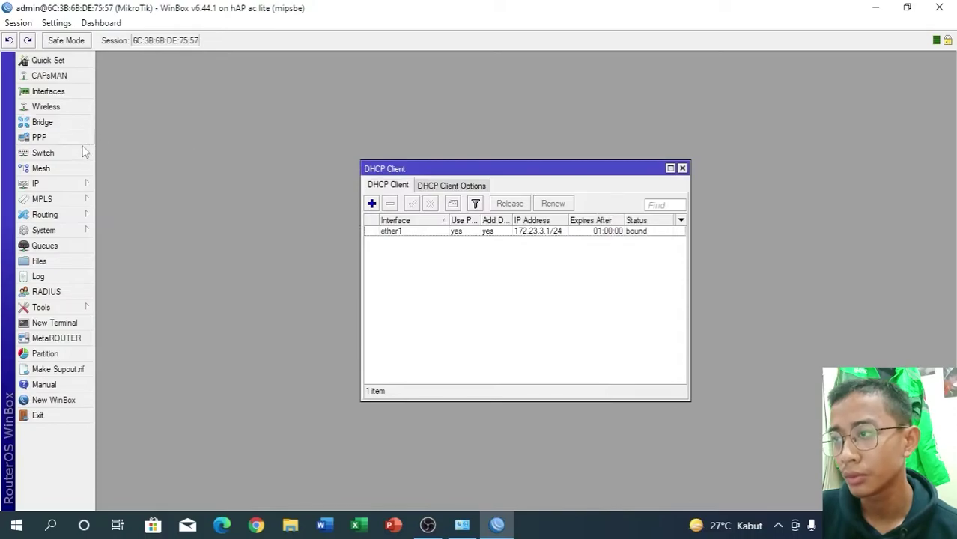
left_click(65, 188)
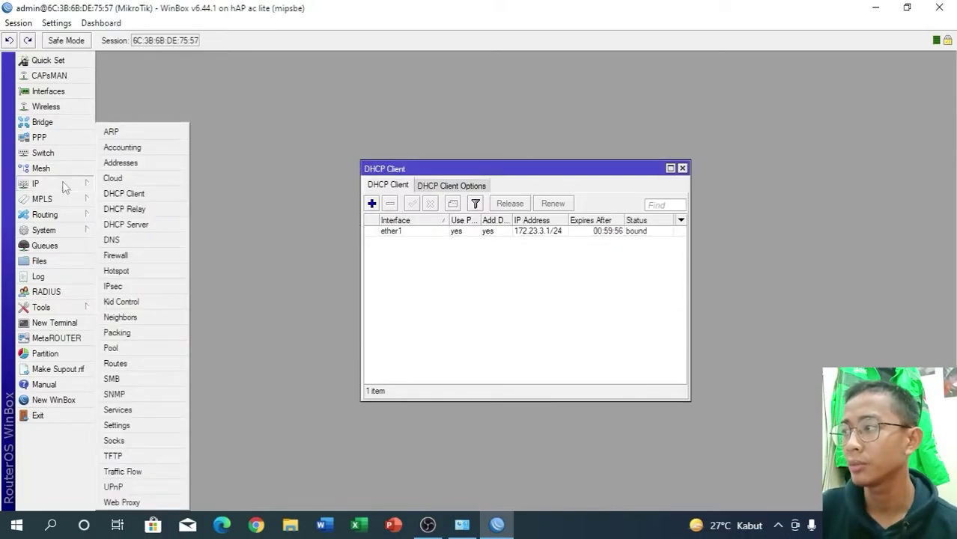
- Create a NAT rule: chain srcnat, action masquerade, Out. Interface ether1
left_click(121, 256)
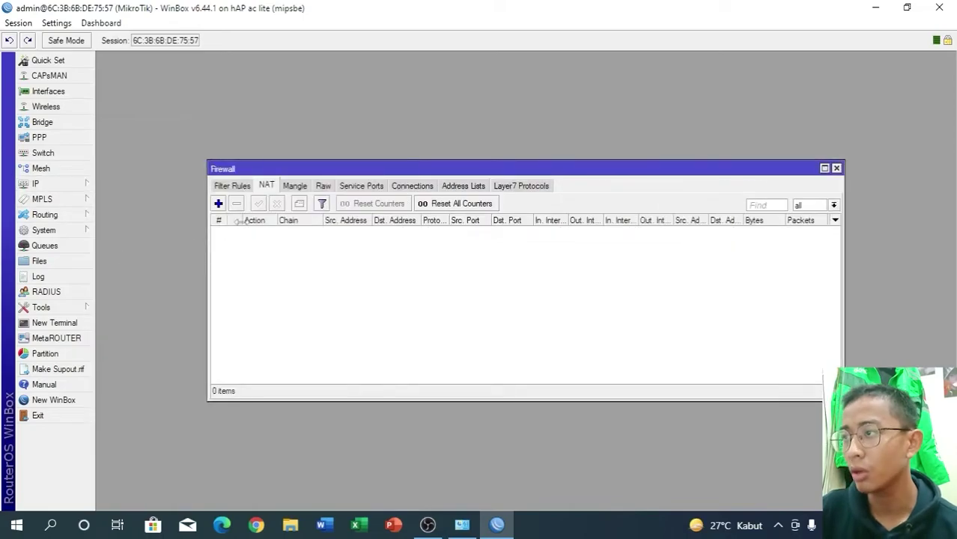
left_click(218, 203)
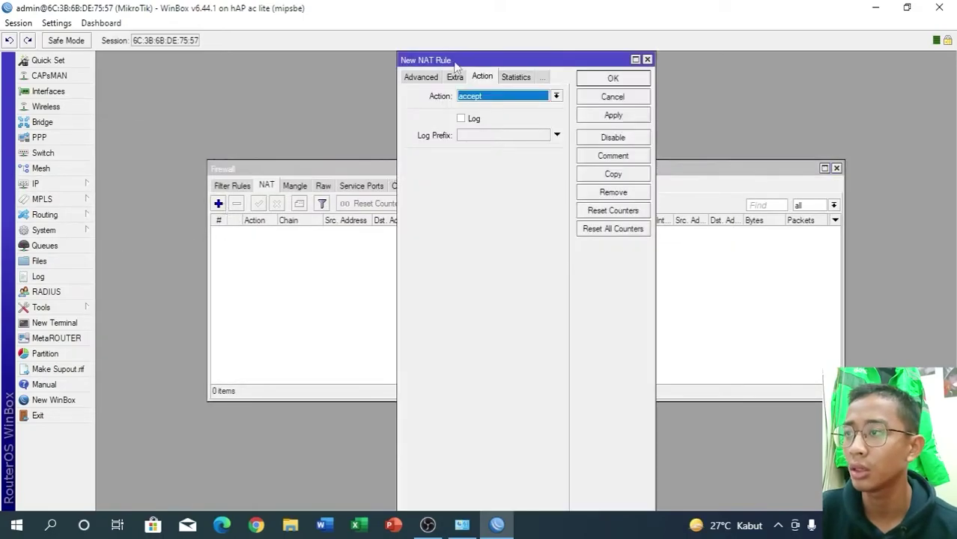
left_click(470, 97)
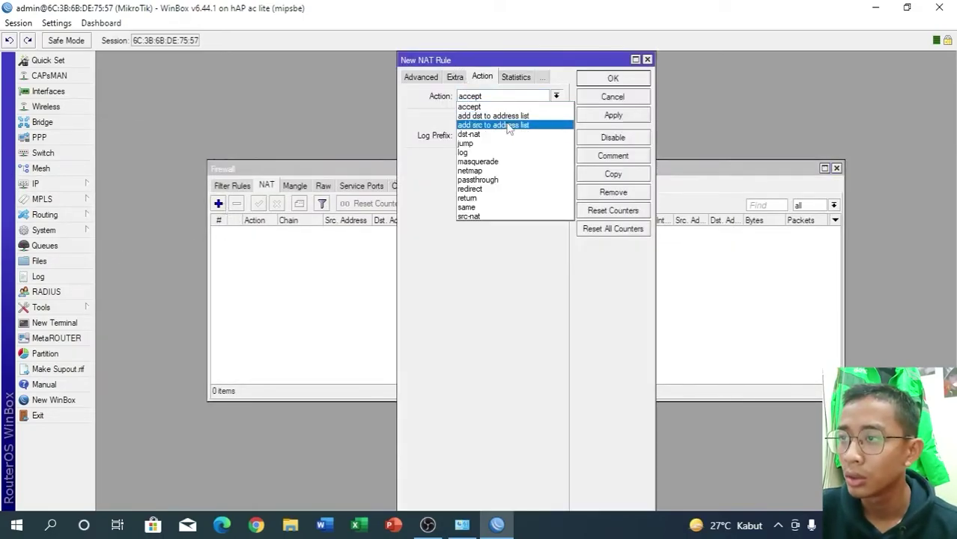
left_click(500, 162)
left_click(420, 76)
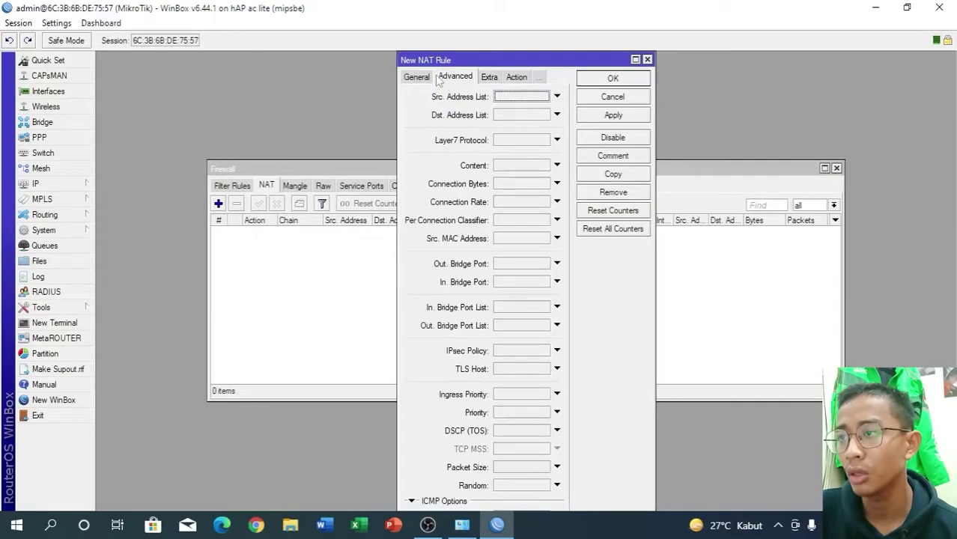
left_click(417, 76)
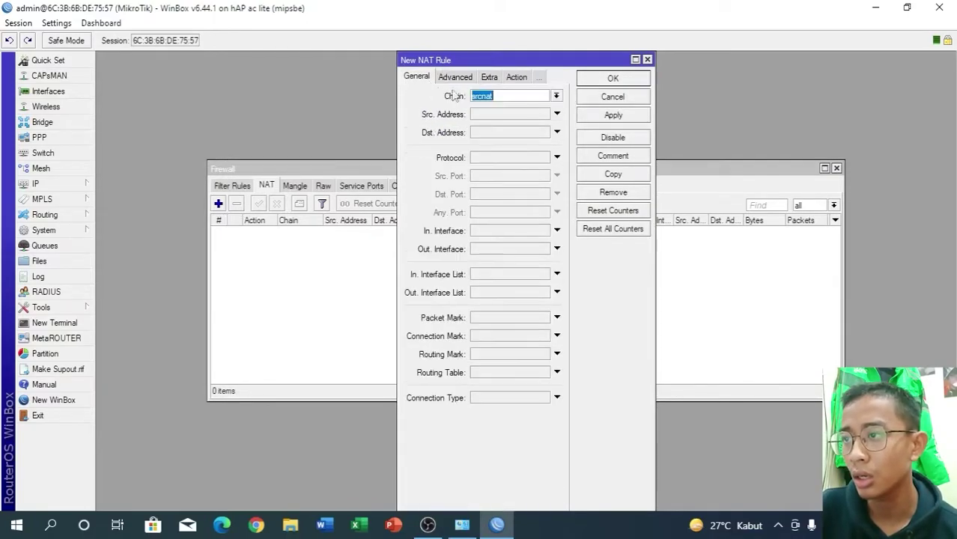
left_click(490, 248)
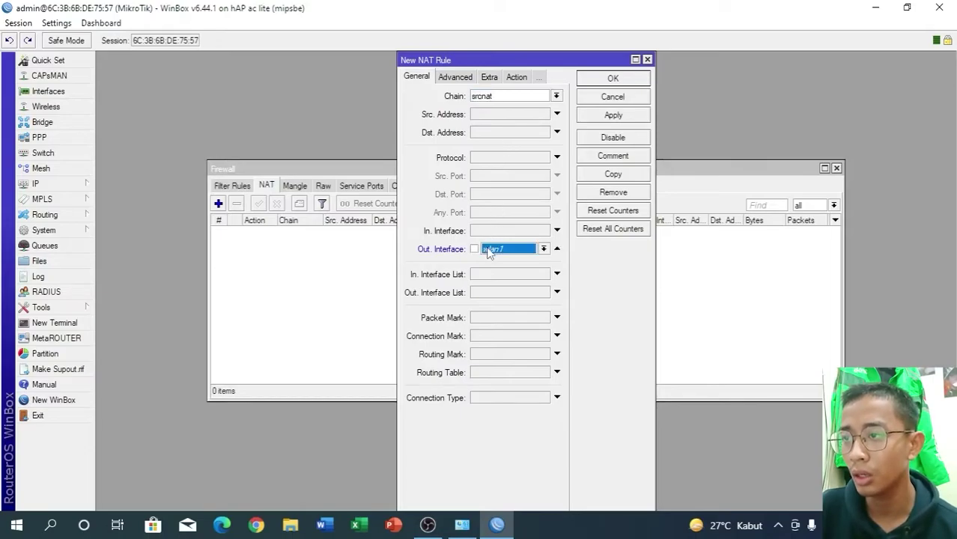
left_click(543, 250)
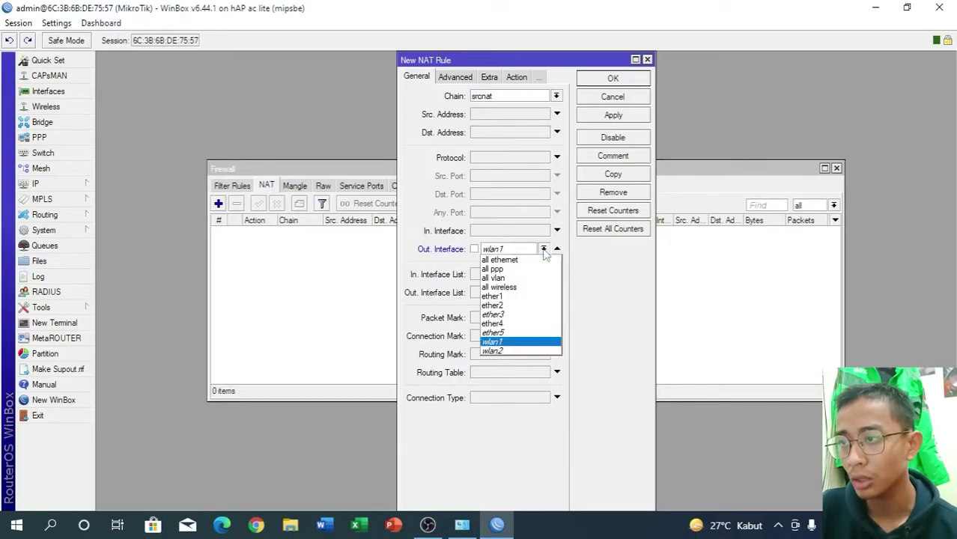
left_click(526, 297)
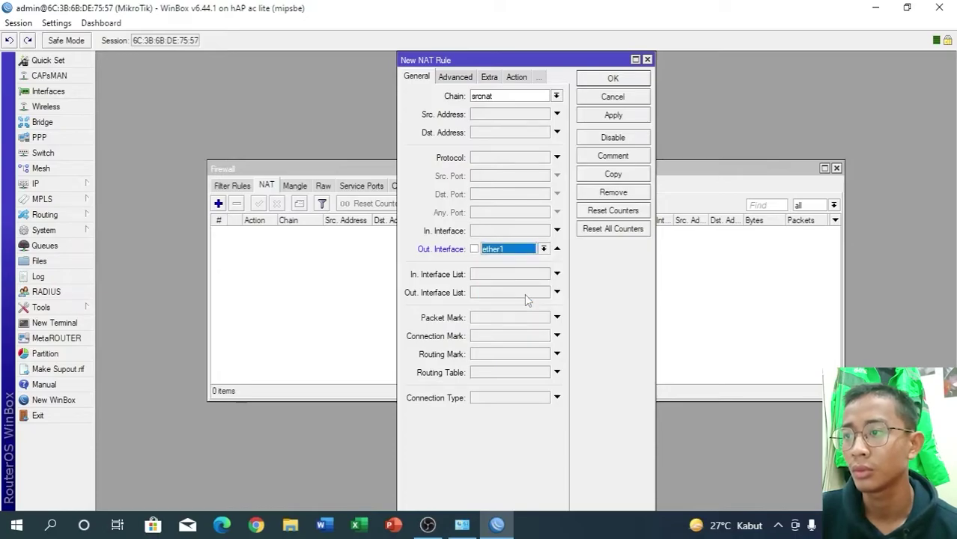
left_click(604, 119)
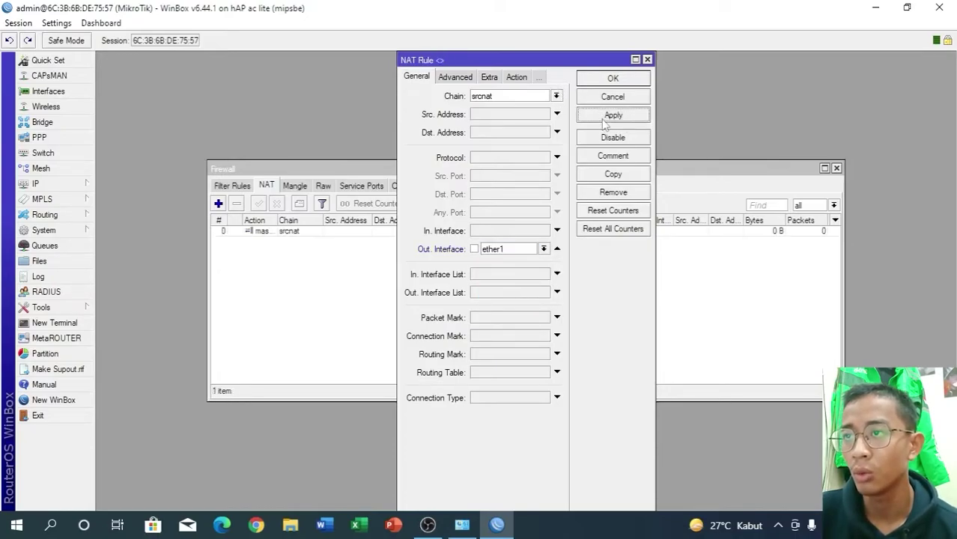
left_click(611, 78)
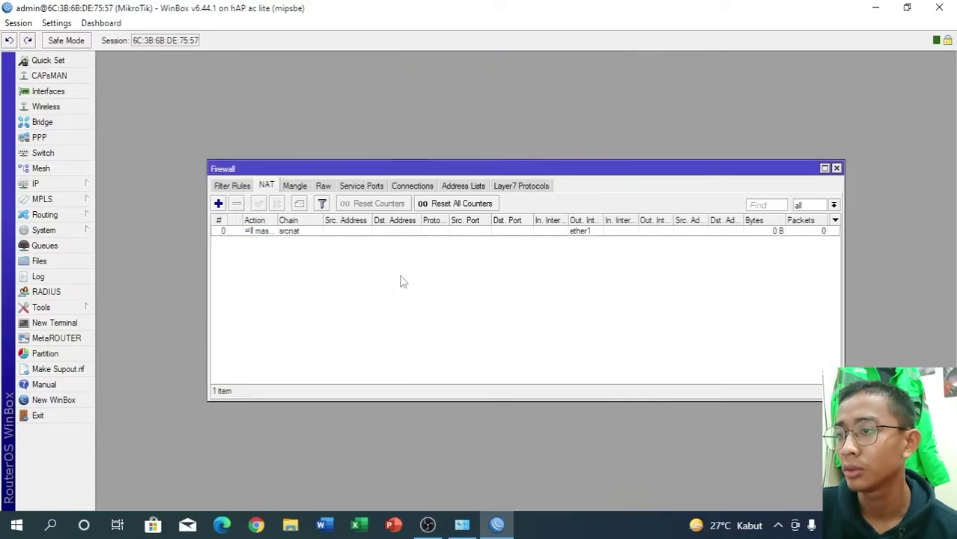
left_click(70, 185)
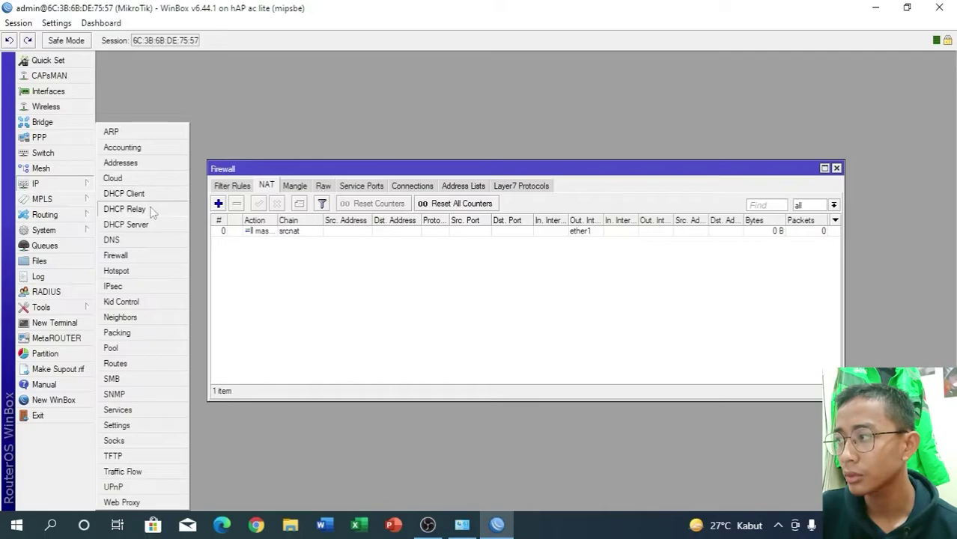
- Add IP address 192.168.50.1/24 on interface ether4 and close the Address List
left_click(145, 164)
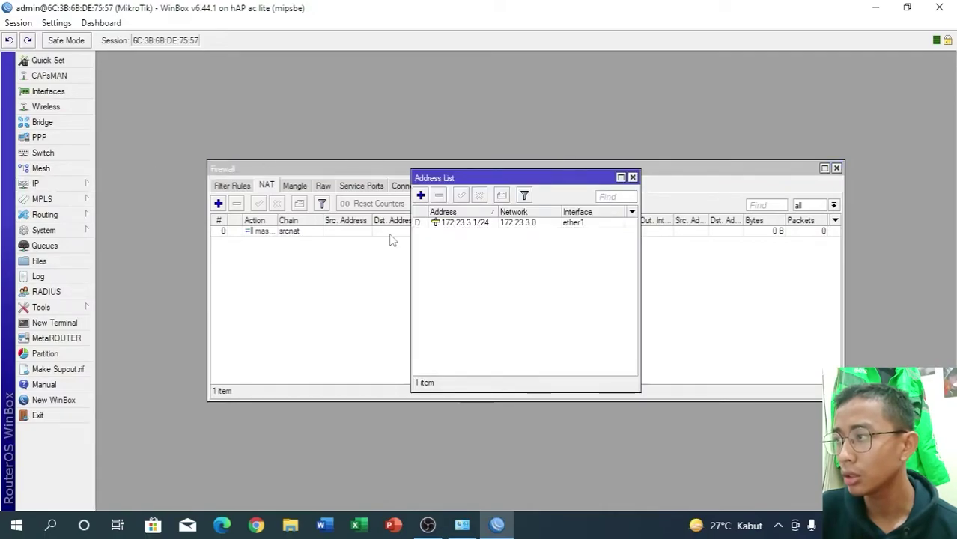
left_click(421, 195)
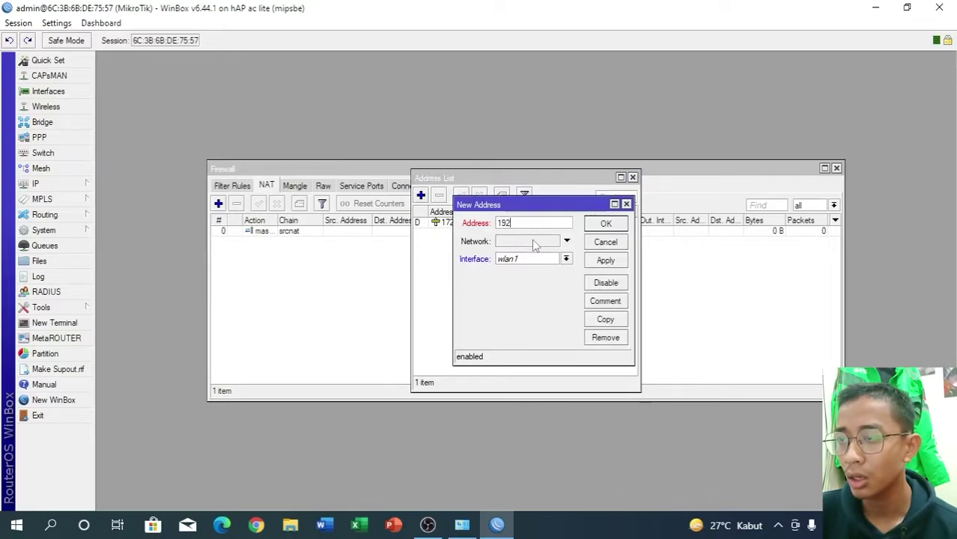
type("192.168.50.1/24")
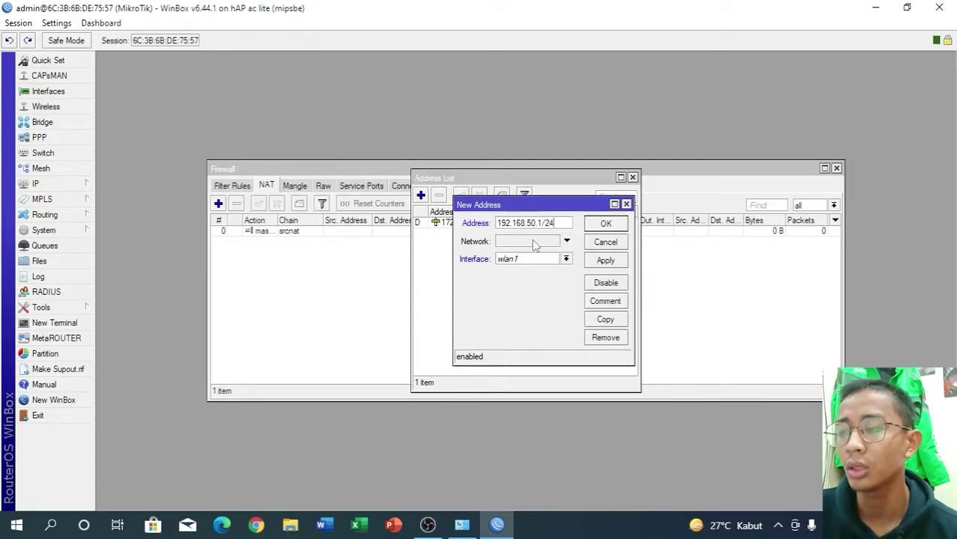
left_click(566, 259)
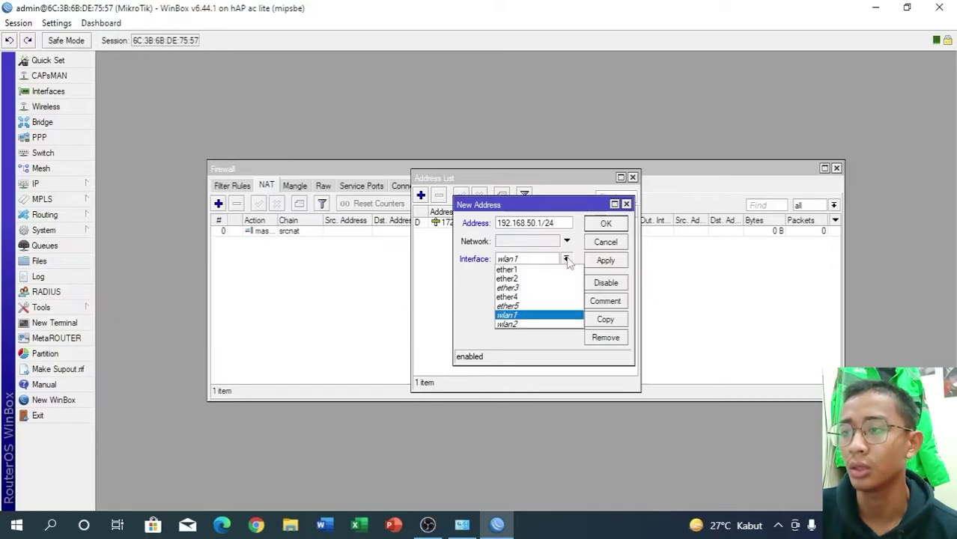
left_click(551, 296)
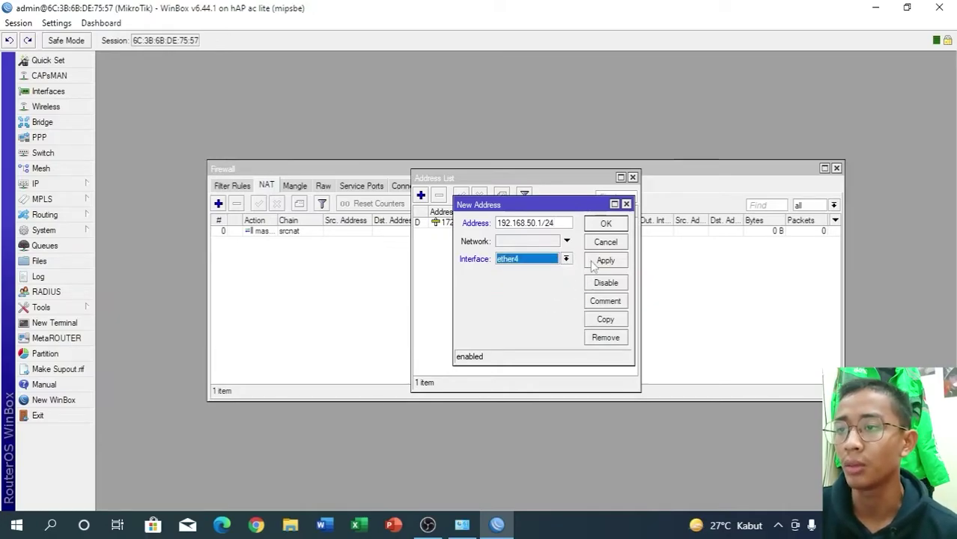
left_click(596, 262)
left_click(604, 223)
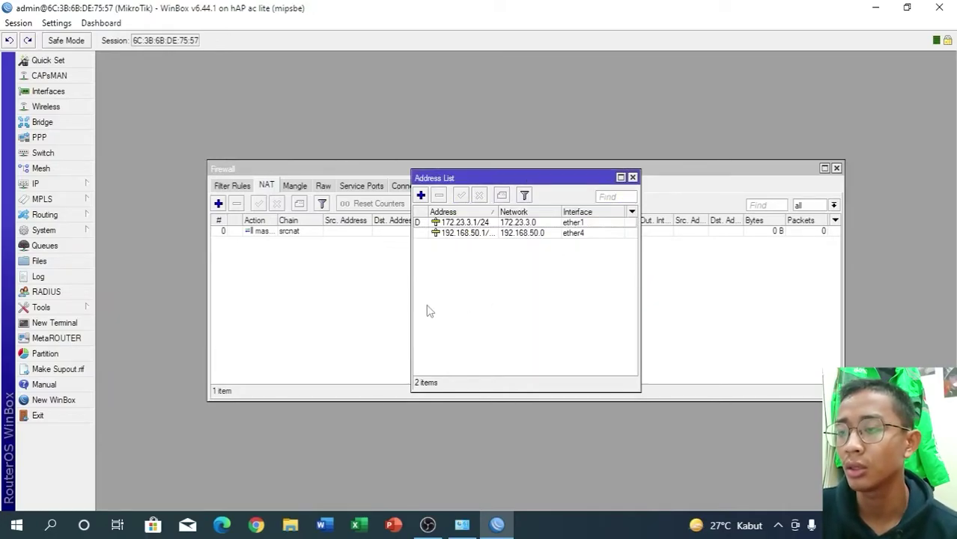
left_click(632, 178)
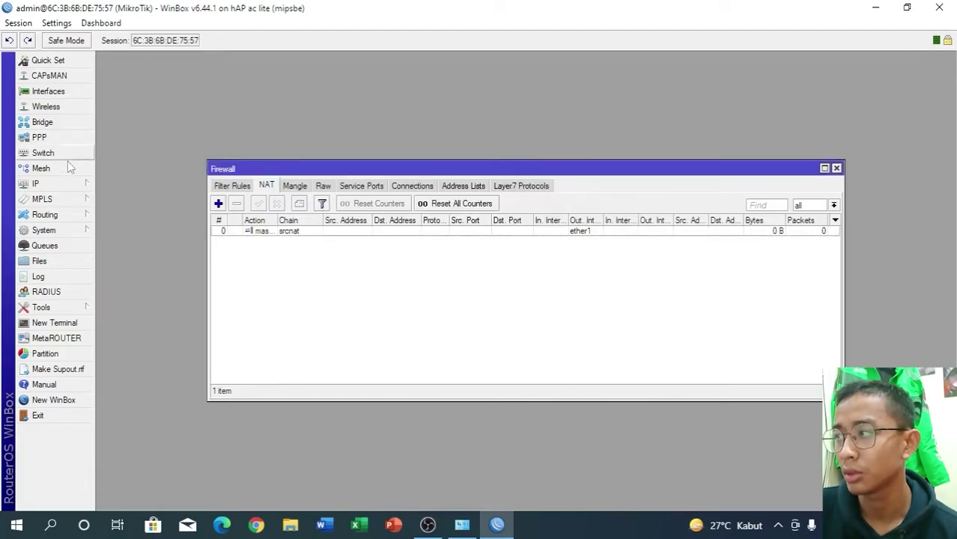
left_click(60, 183)
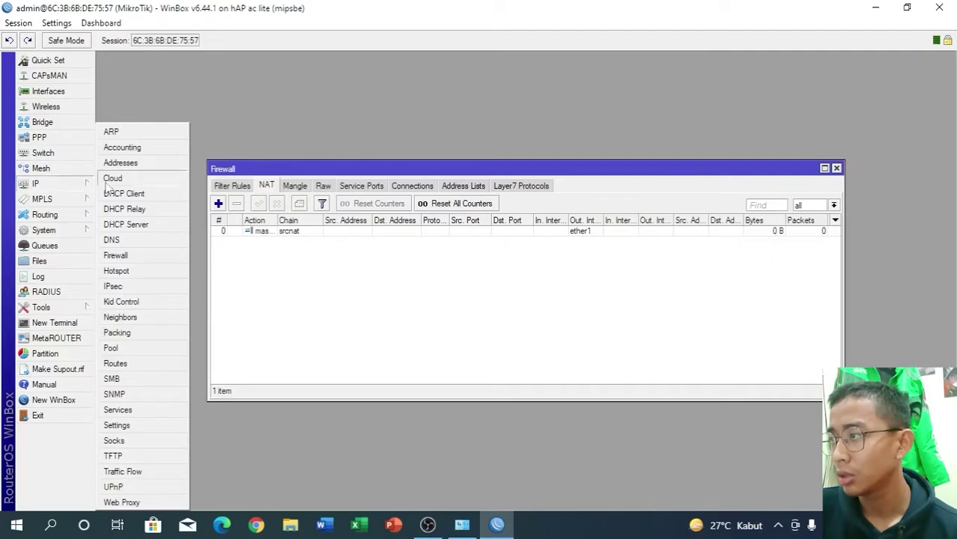
- Start the DHCP Setup wizard and choose ether4 as the server interface
left_click(128, 231)
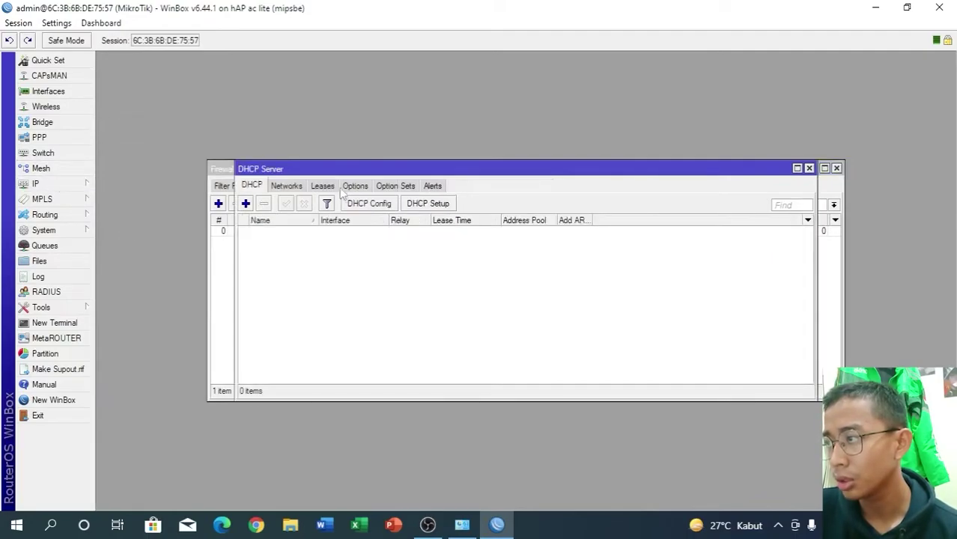
left_click(422, 205)
left_click(539, 279)
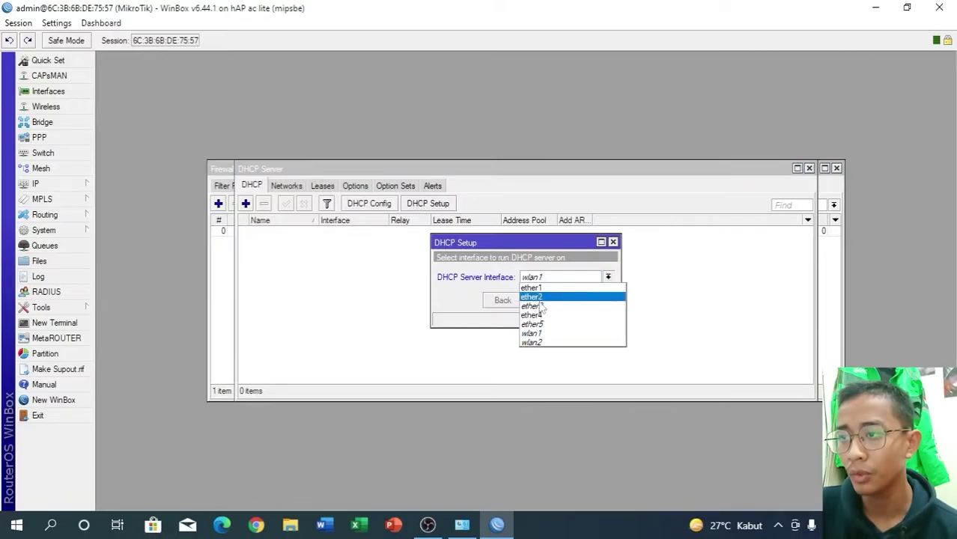
left_click(539, 316)
left_click(546, 301)
- Accept the suggested address space, gateway 192.168.50.1, address range, DNS servers and 00:10:00 lease
left_click(546, 300)
left_click(546, 300)
left_click(545, 300)
left_click(546, 300)
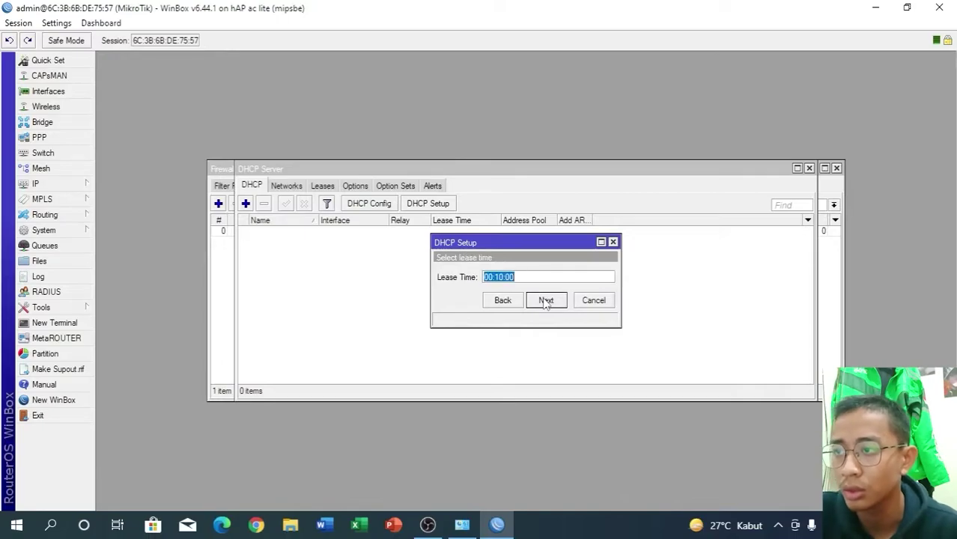
left_click(545, 300)
left_click(527, 279)
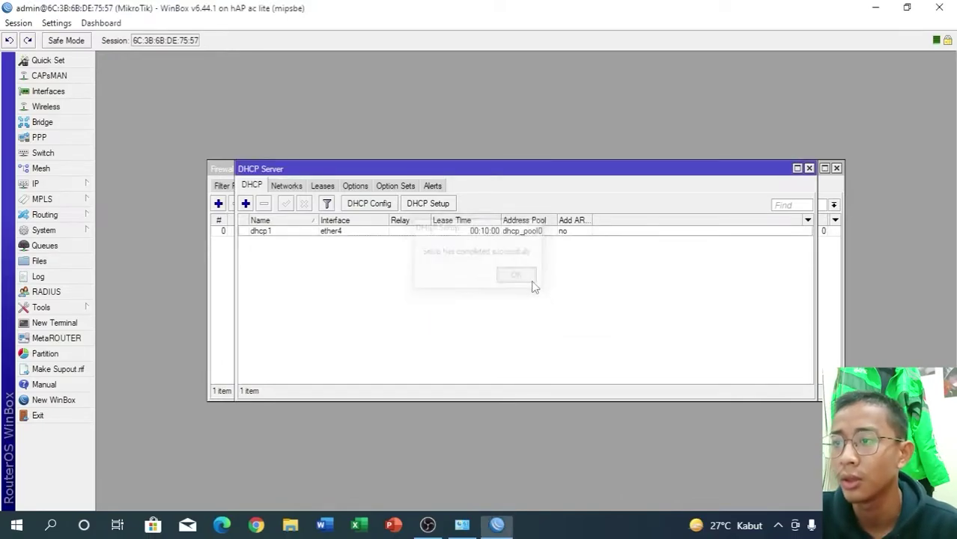
left_click(77, 181)
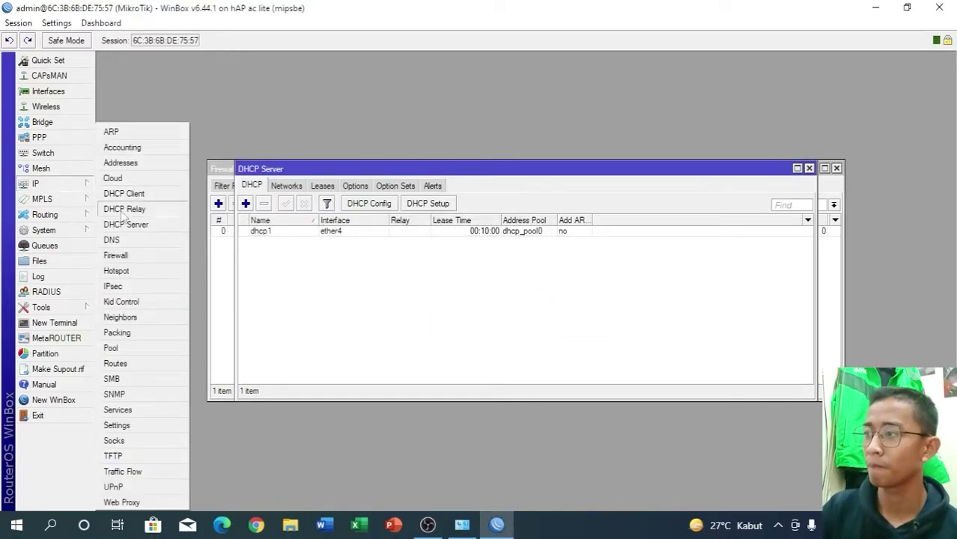
left_click(121, 239)
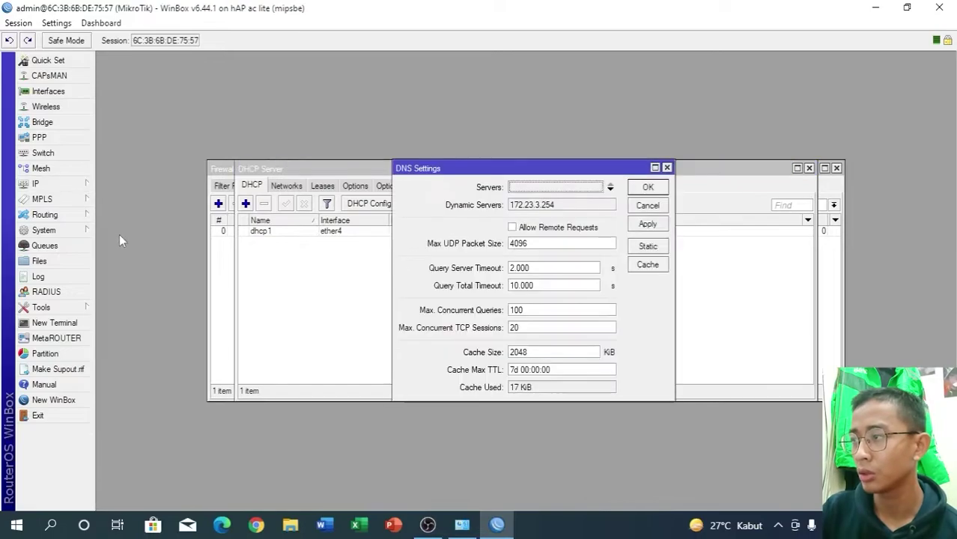
- Enable Allow Remote Requests in the router's DNS settings, then close the DHCP Server and Firewall windows
left_click(512, 227)
left_click(650, 224)
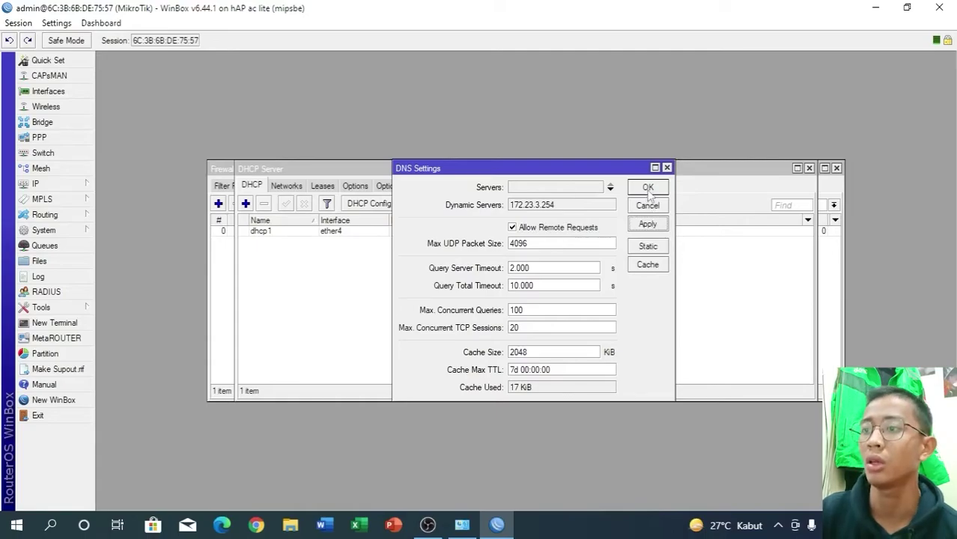
left_click(648, 189)
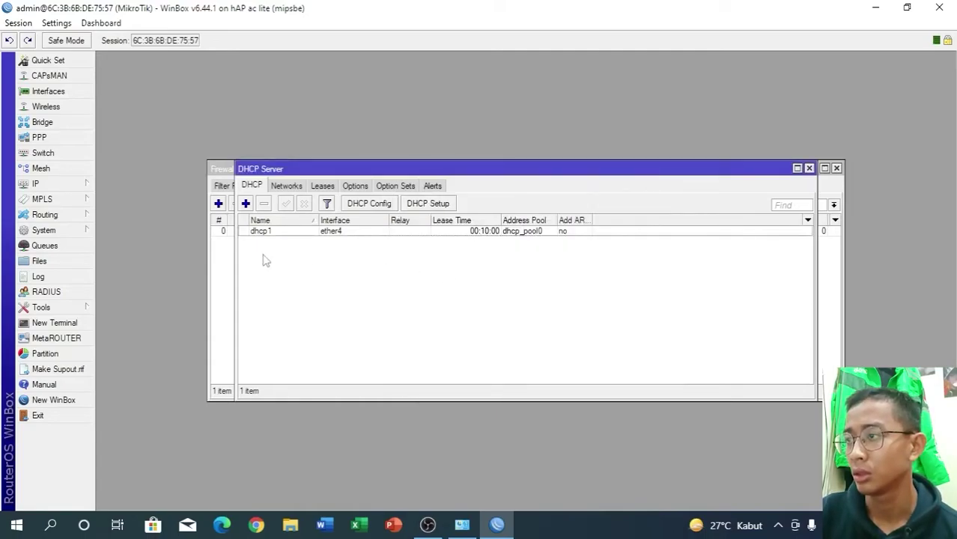
key("Escape")
key("Escape")
key("Escape")
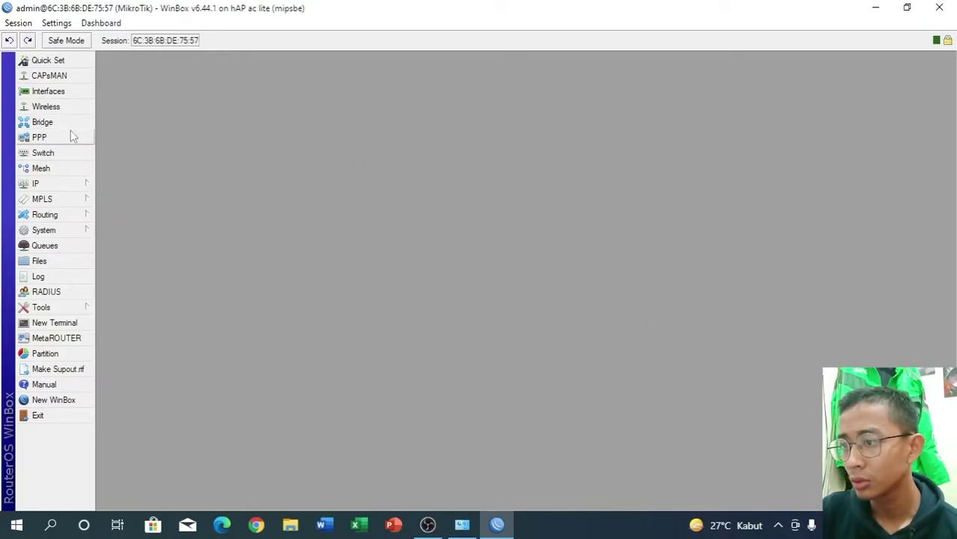
- Disable and re-enable the Windows Ethernet adapter, then view WinBox's interface list
left_click(461, 525)
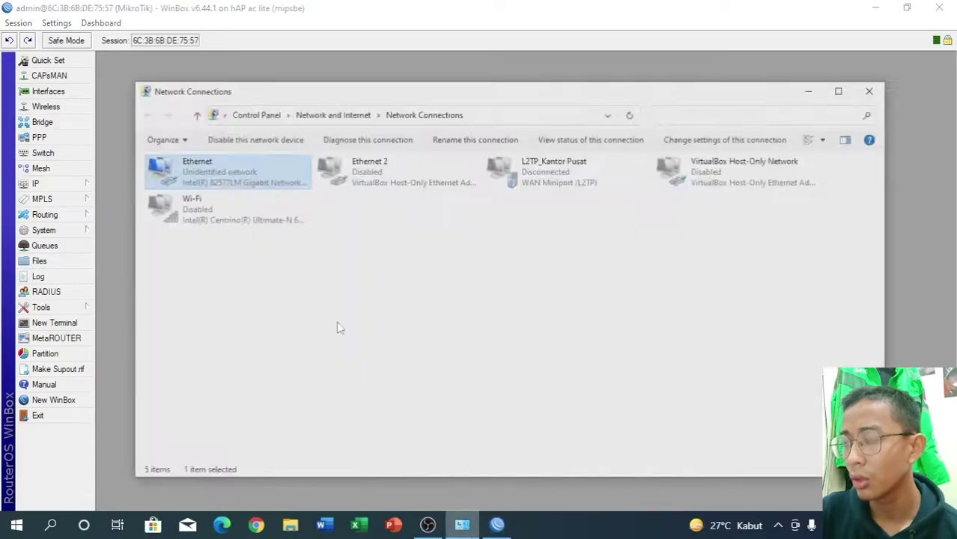
left_click(219, 120)
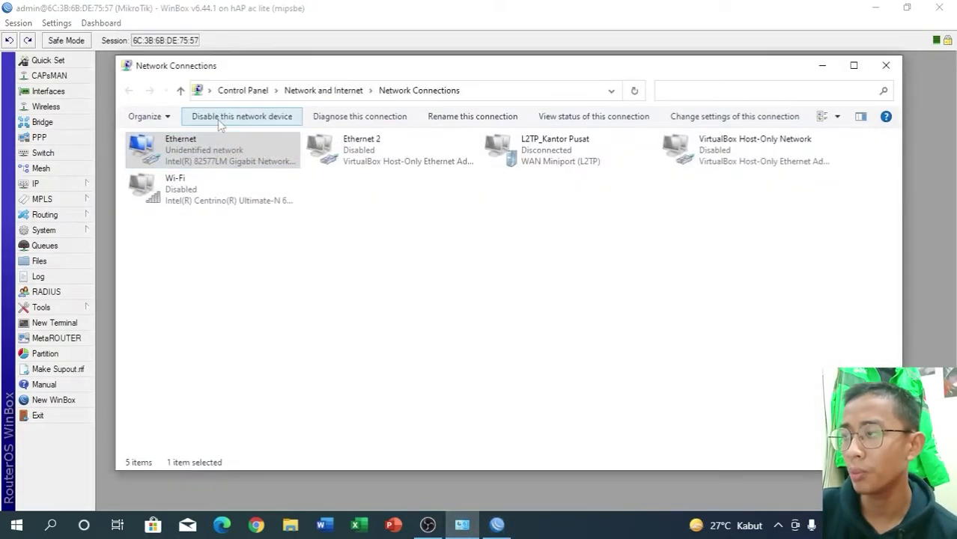
left_click(220, 120)
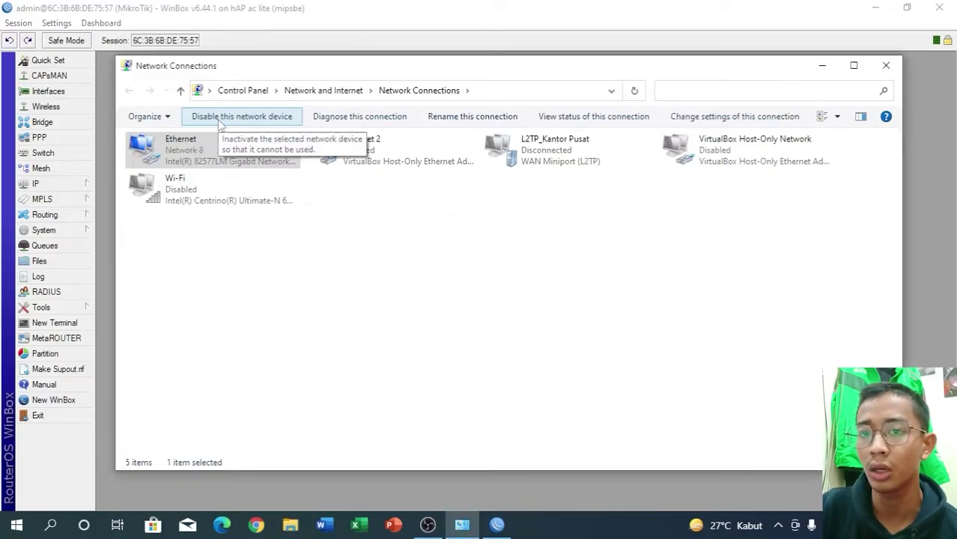
left_click(824, 69)
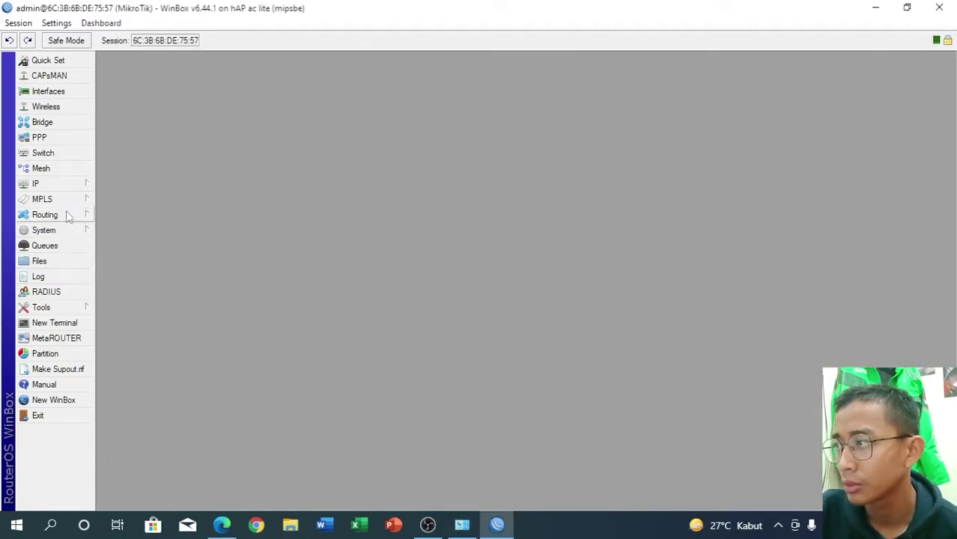
left_click(66, 91)
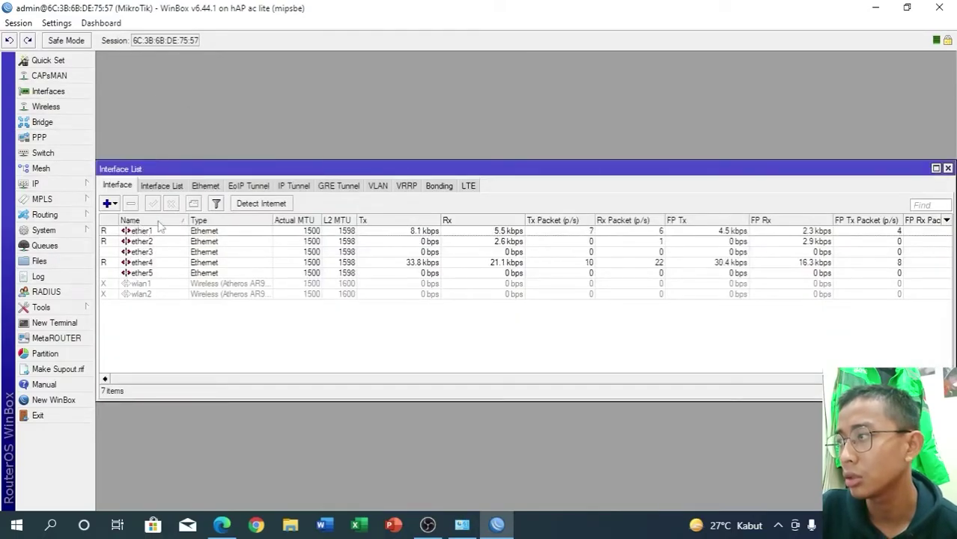
- Create VLAN interface vlan10 with VLAN ID 10 on ether2
left_click(115, 204)
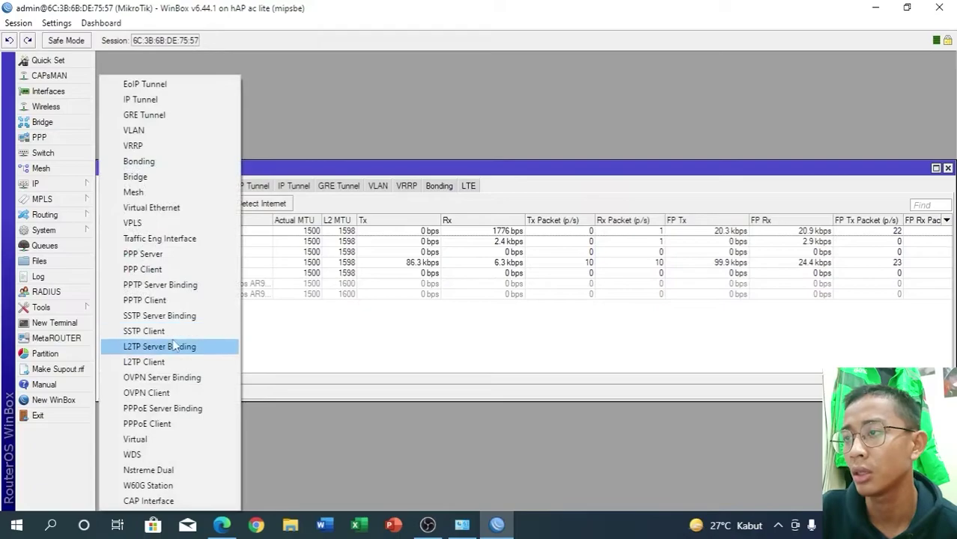
left_click(160, 132)
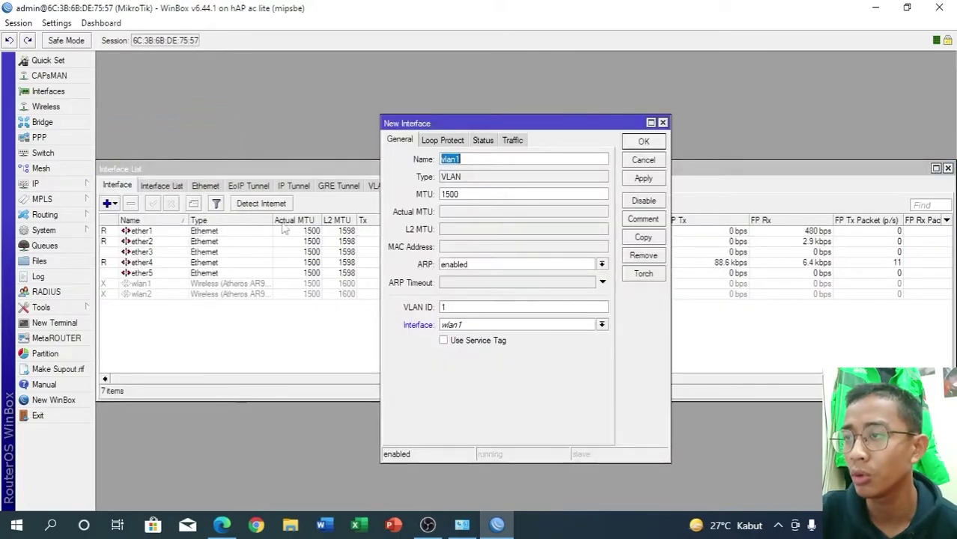
left_click(480, 157)
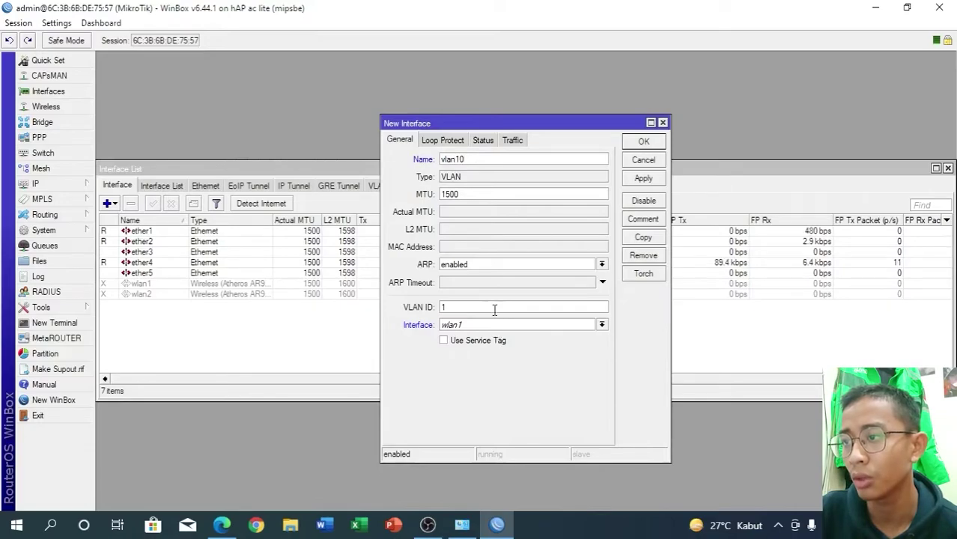
left_click(602, 324)
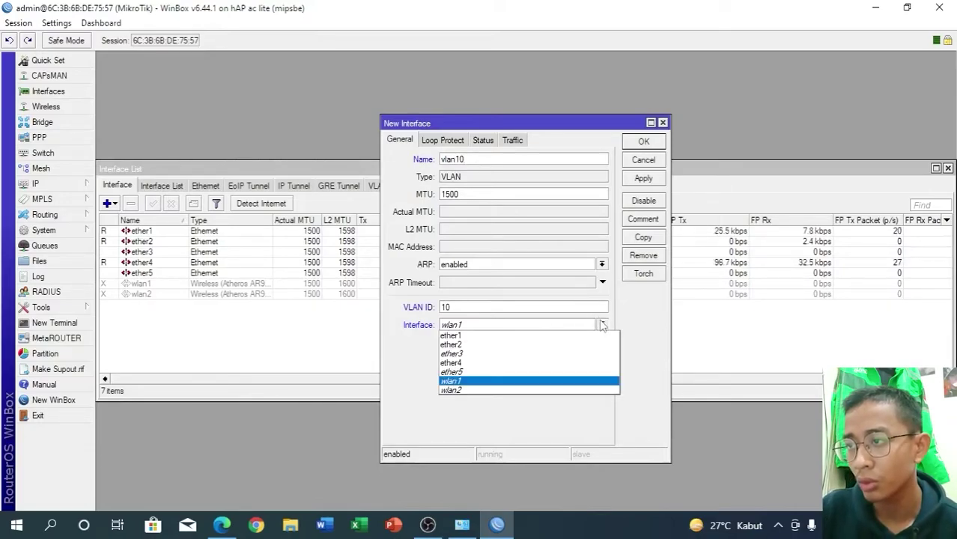
left_click(546, 344)
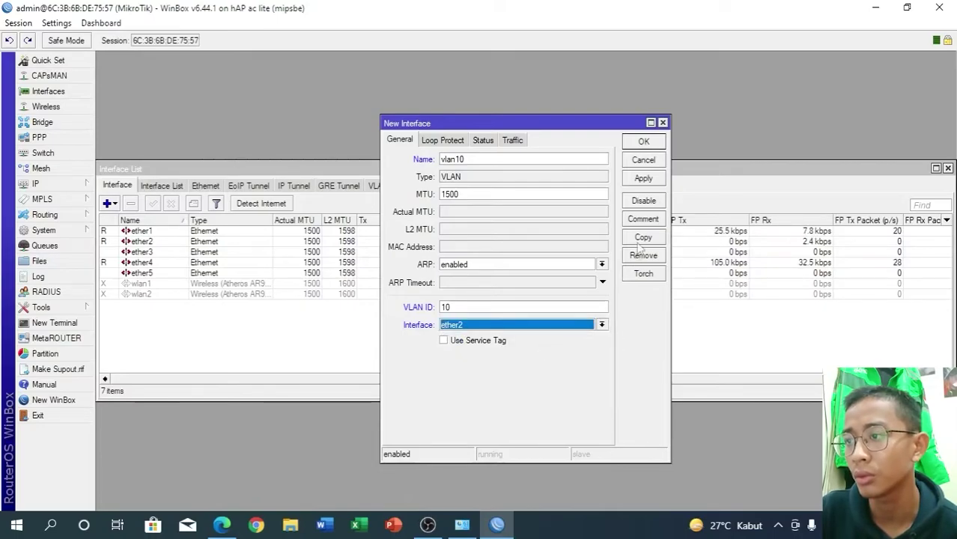
left_click(642, 179)
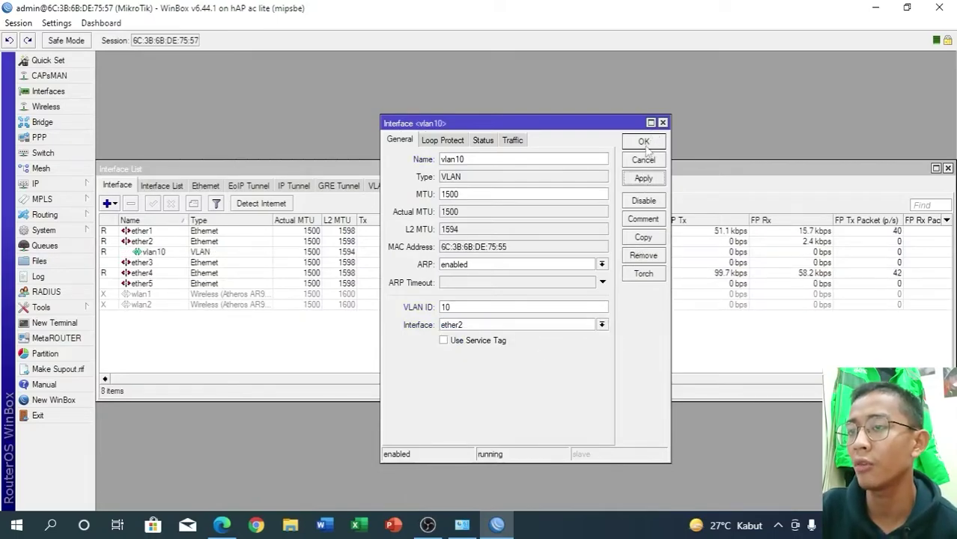
- Copy vlan10 into a new vlan20 with VLAN ID 20 and close both dialogs
left_click(648, 241)
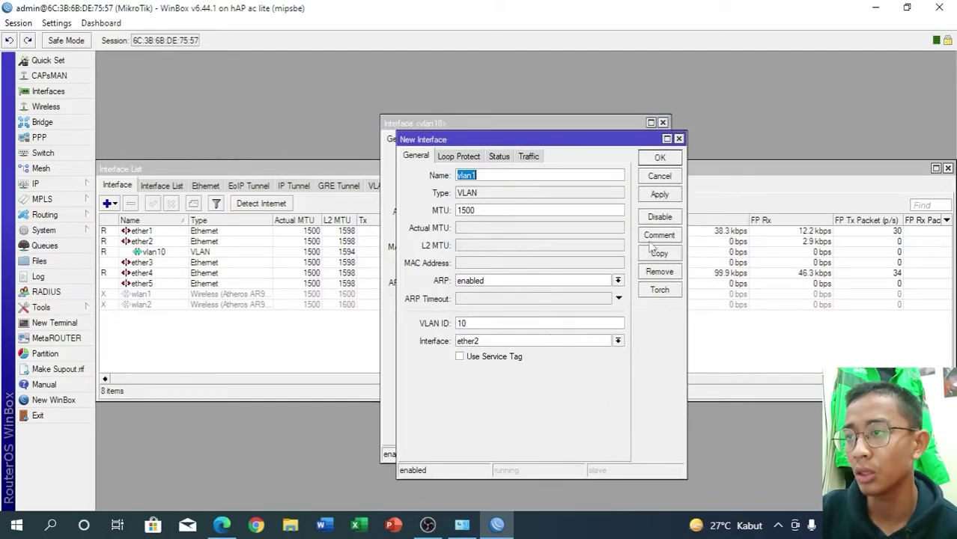
left_click(513, 177)
key("BackSpace")
key("BackSpace")
left_click(500, 322)
key("BackSpace")
type("2")
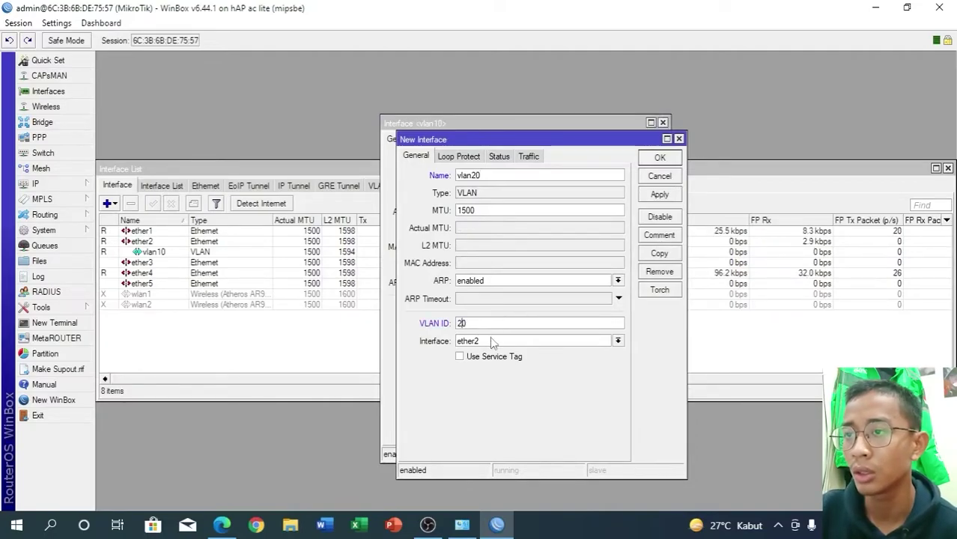
left_click(658, 197)
left_click(658, 160)
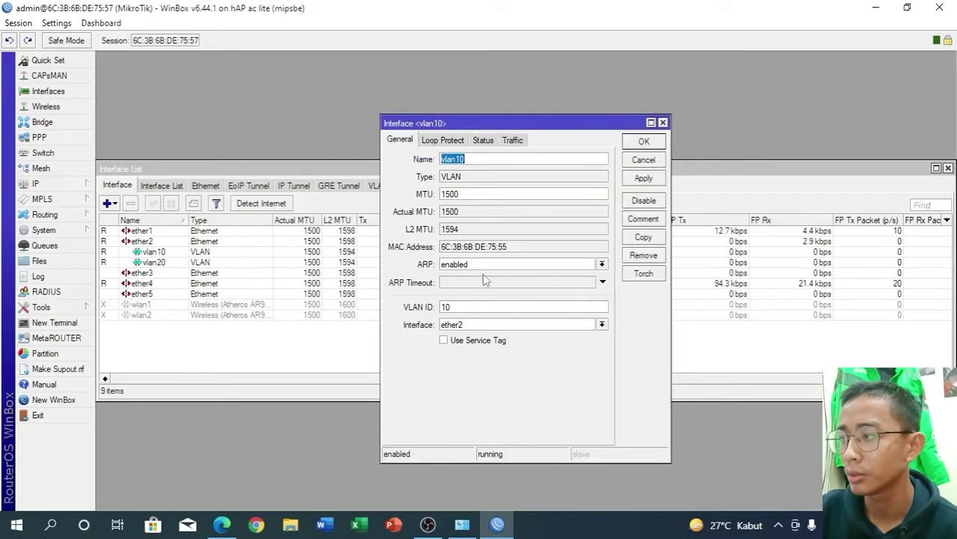
left_click(644, 142)
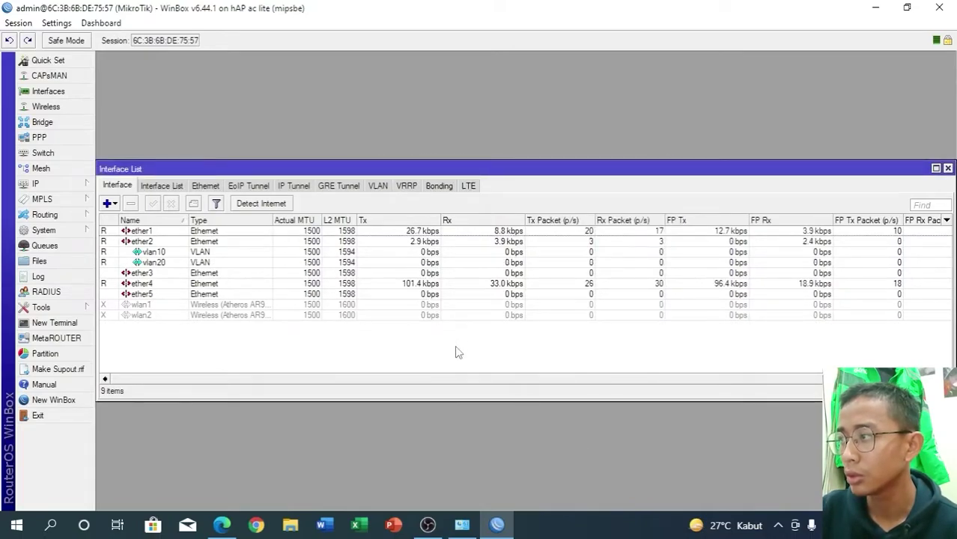
- Add address 10.10.10.1/24 on interface vlan10
left_click(67, 184)
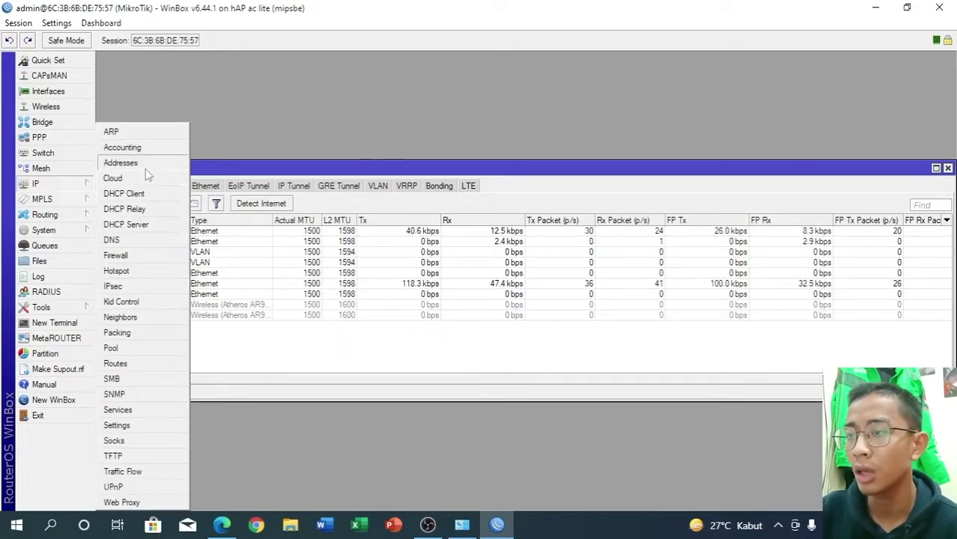
left_click(145, 166)
left_click(421, 194)
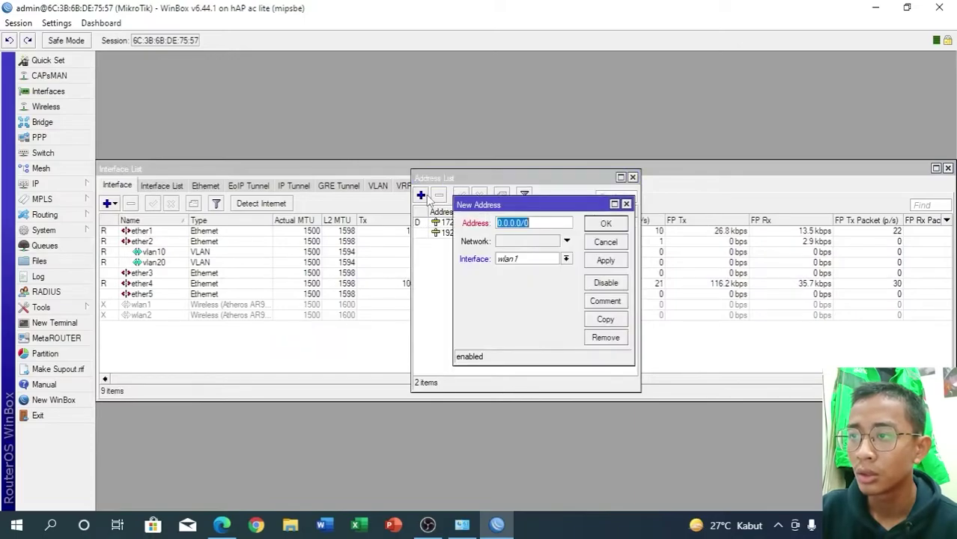
type("192")
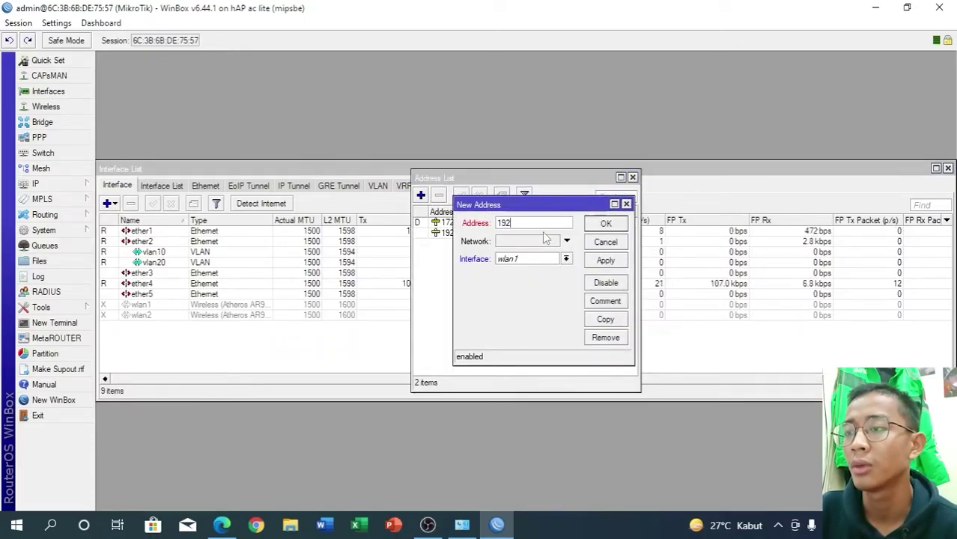
key("BackSpace")
key("BackSpace")
key("BackSpace")
type("10.10")
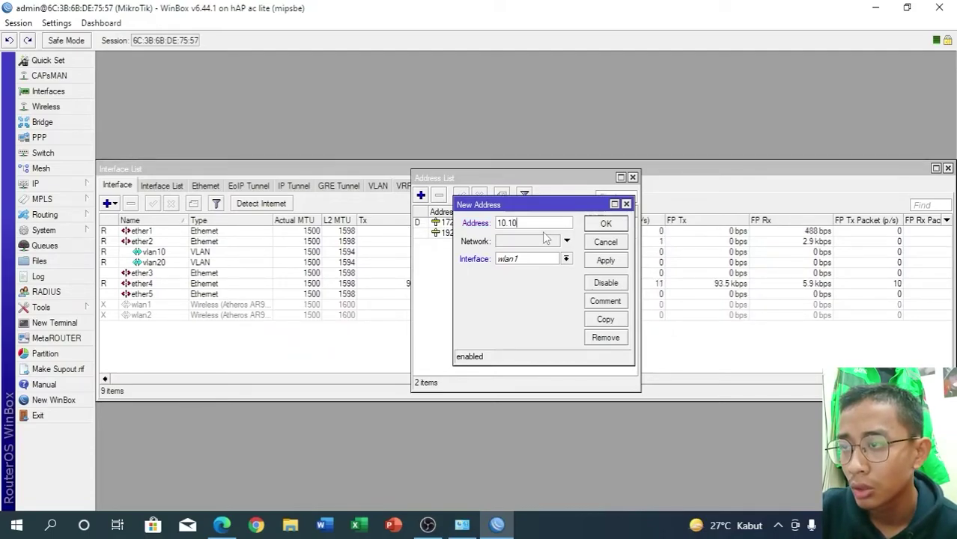
type(".10.1/24")
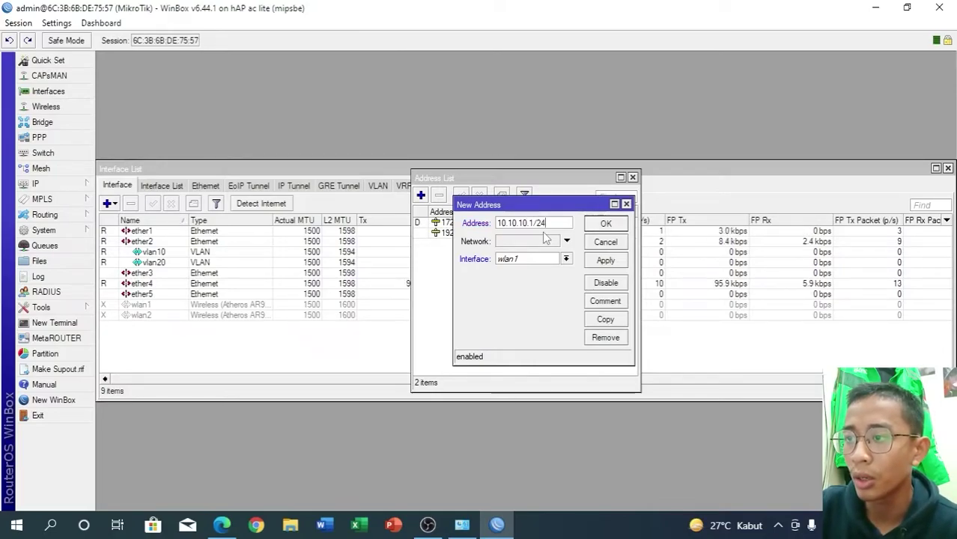
left_click(566, 259)
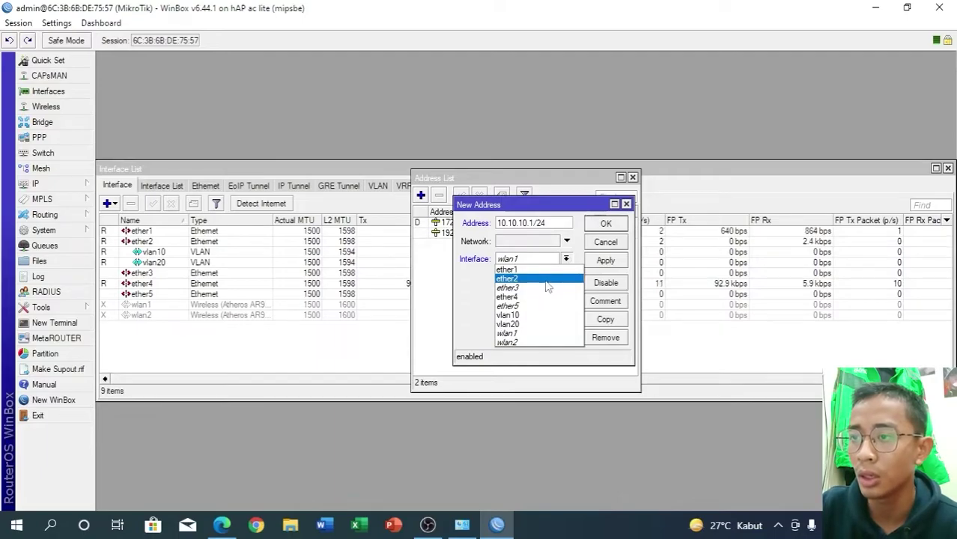
left_click(538, 315)
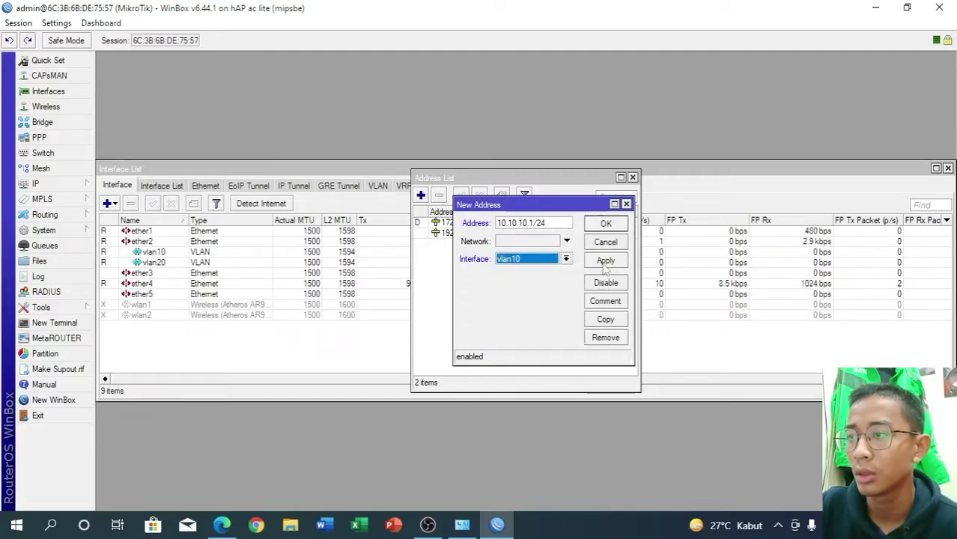
left_click(605, 260)
left_click(606, 223)
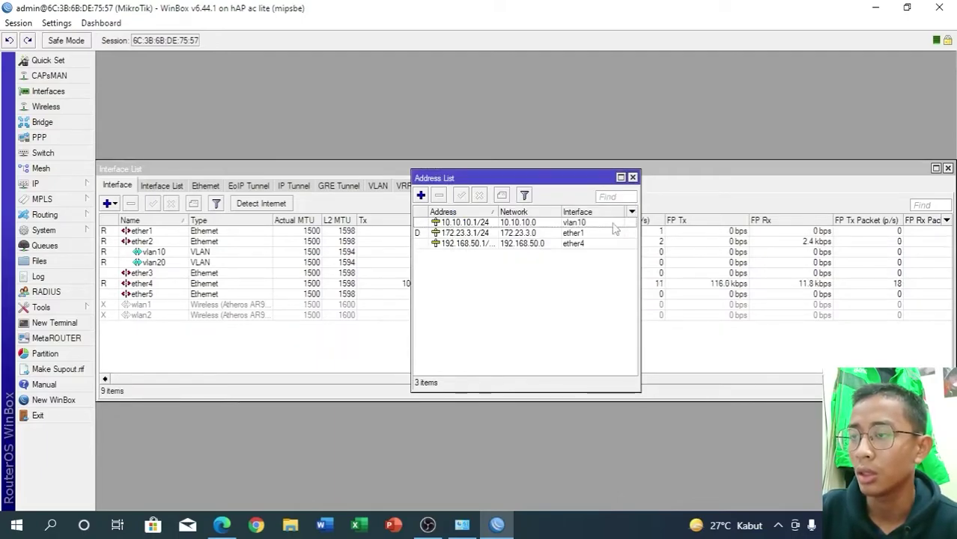
- Add address 20.20.20.1/24 on interface vlan20
left_click(421, 195)
key("BackSpace")
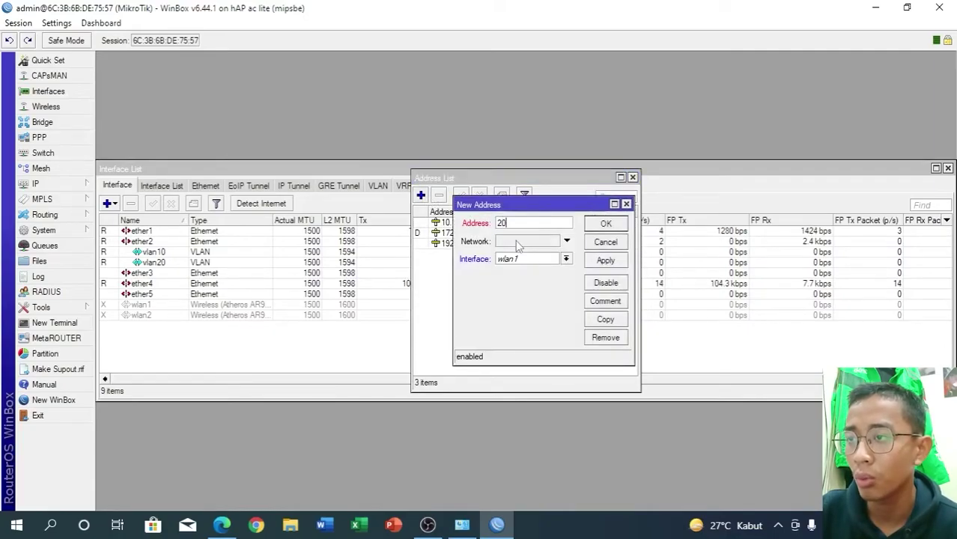
type("20.20.20")
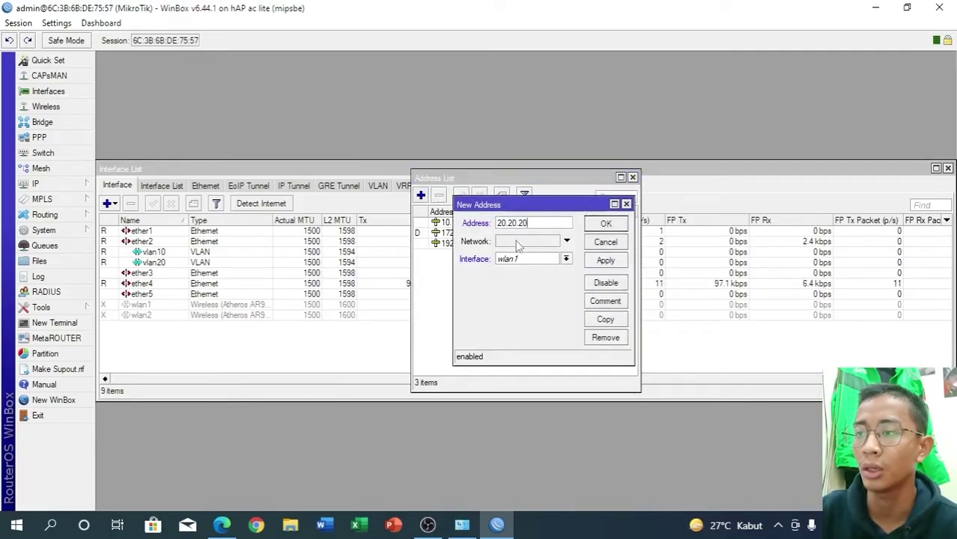
type(".1")
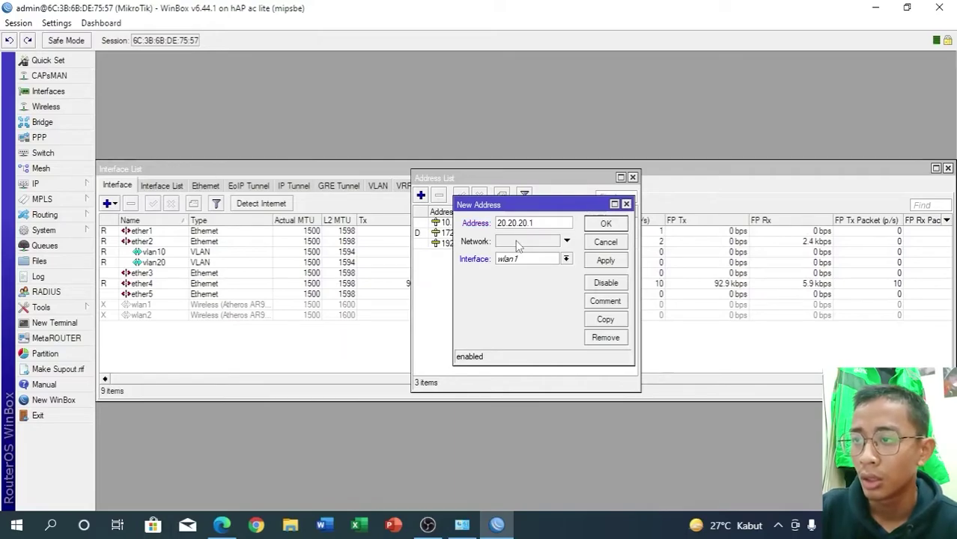
type("/24")
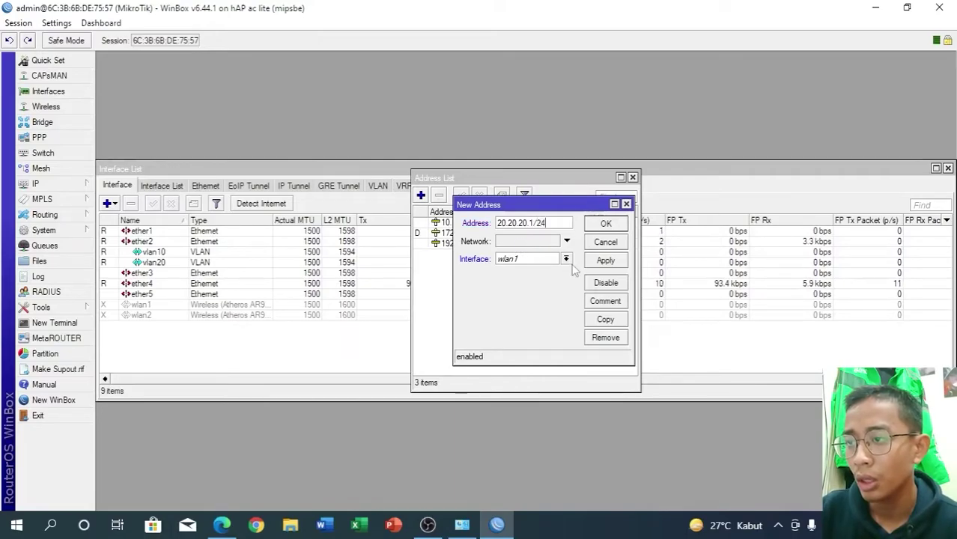
left_click(566, 259)
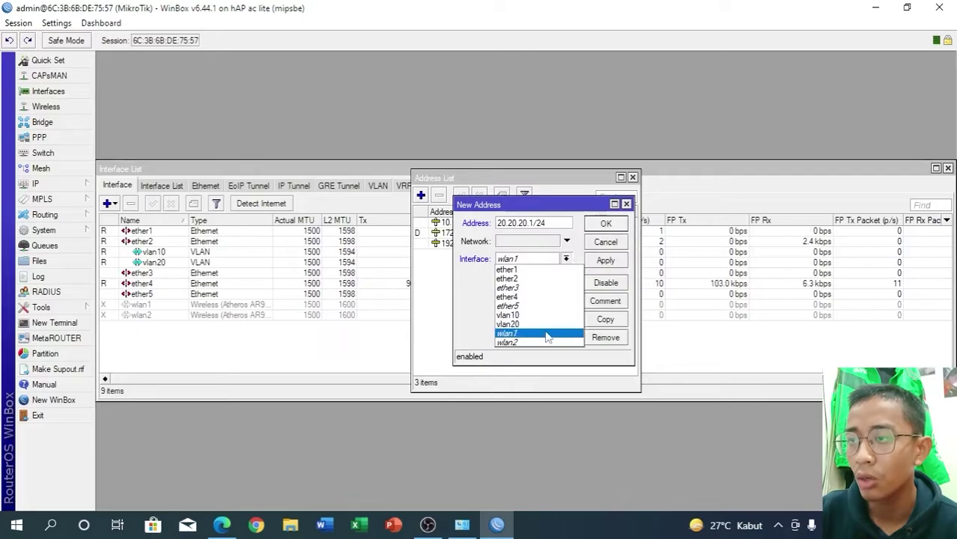
left_click(547, 324)
left_click(603, 260)
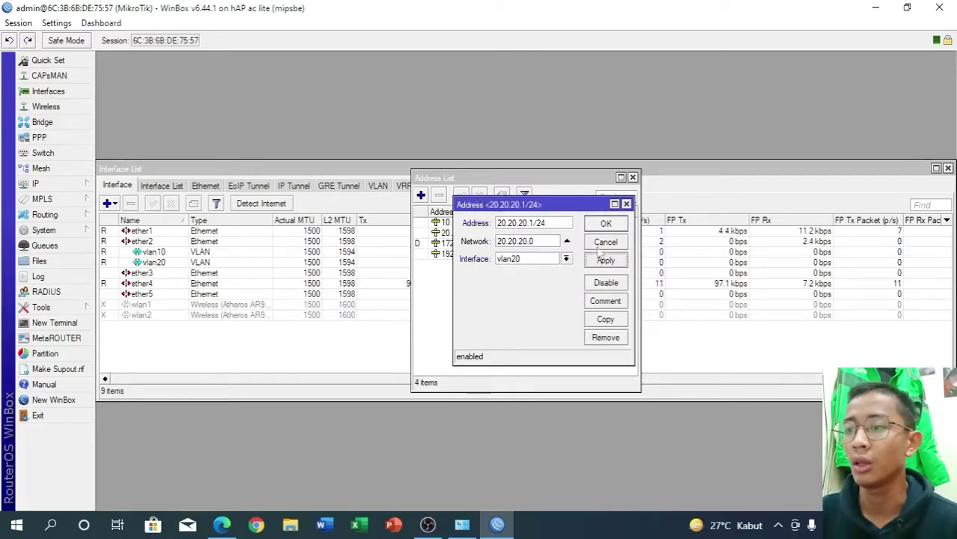
left_click(605, 224)
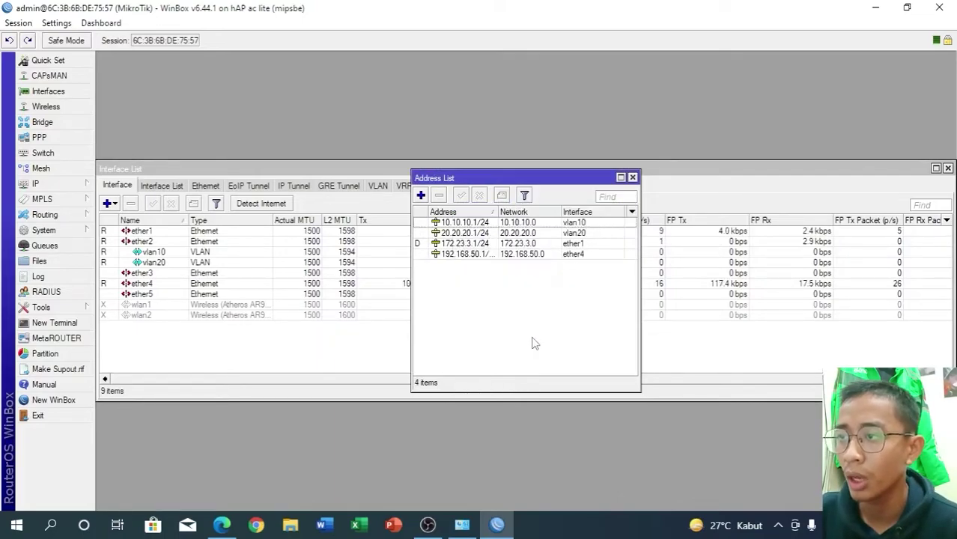
left_click(30, 185)
- Run DHCP Setup on vlan10, accepting the 10.10.10.0/24 space, defaults and 00:10:00 lease
left_click(125, 225)
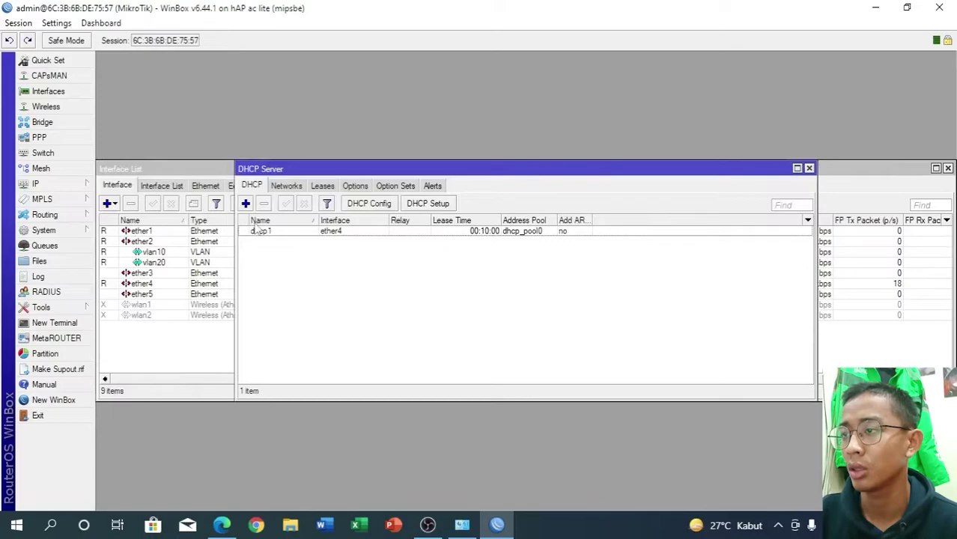
left_click(441, 205)
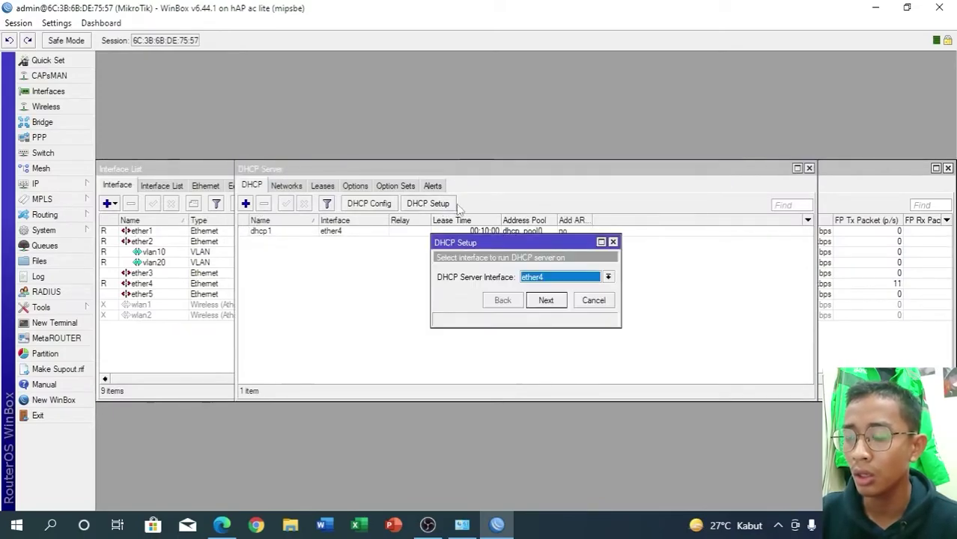
left_click(552, 280)
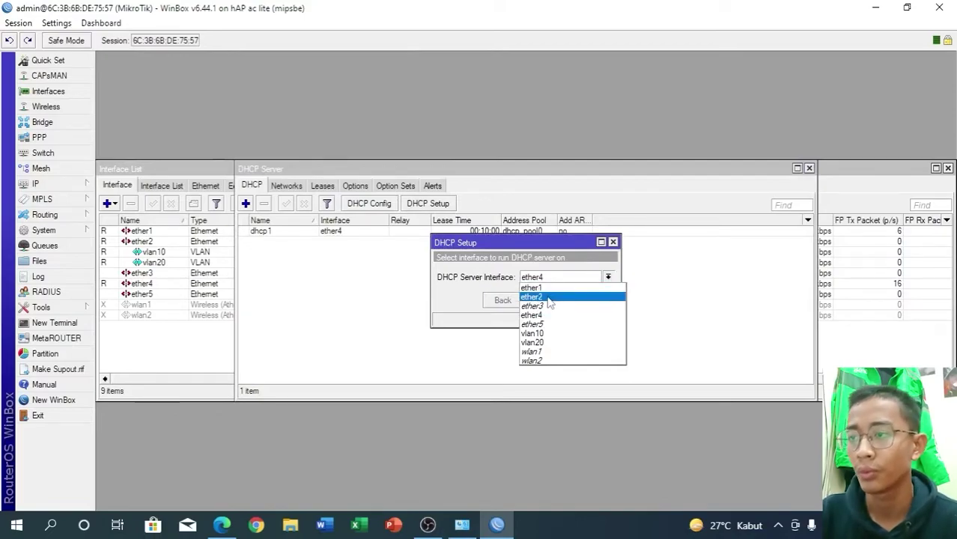
left_click(545, 333)
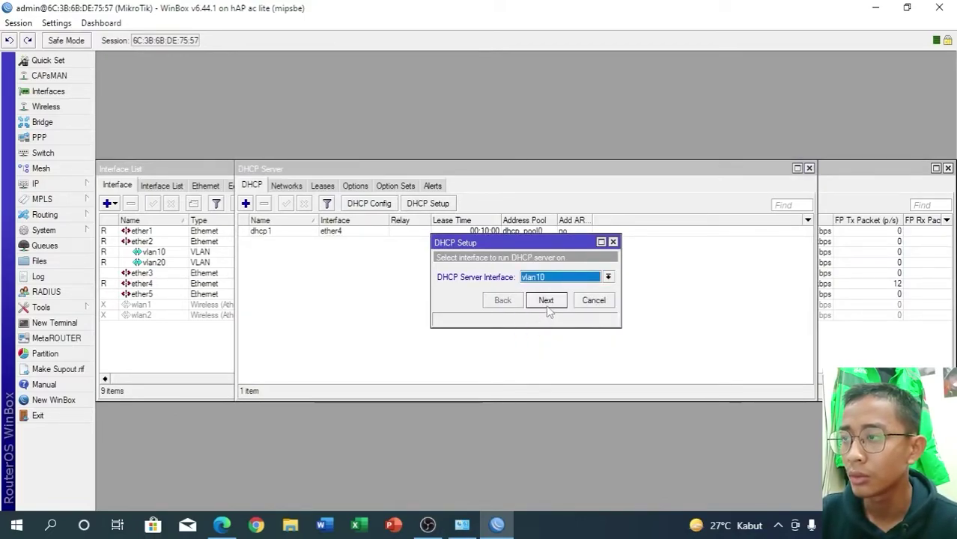
left_click(546, 301)
left_click(546, 303)
left_click(545, 302)
left_click(546, 302)
left_click(545, 302)
left_click(547, 303)
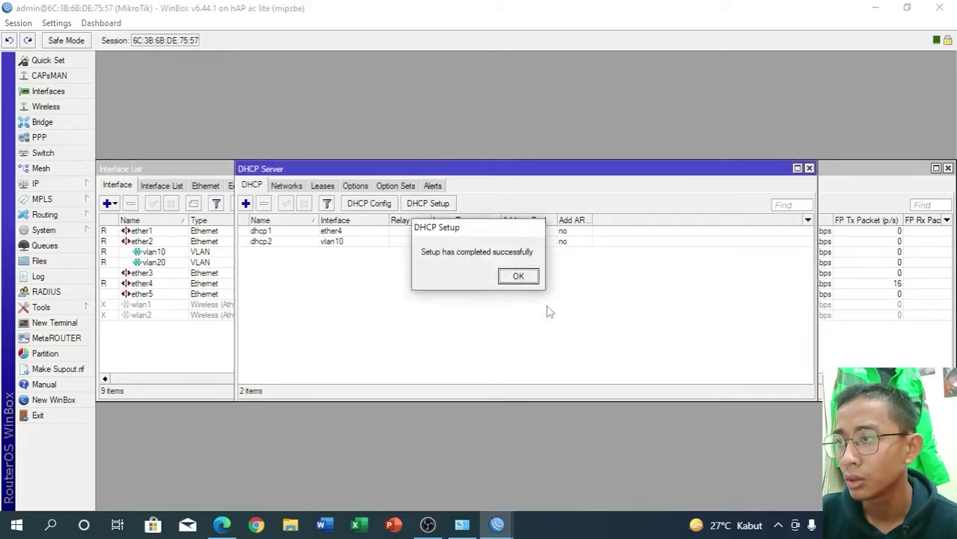
left_click(516, 276)
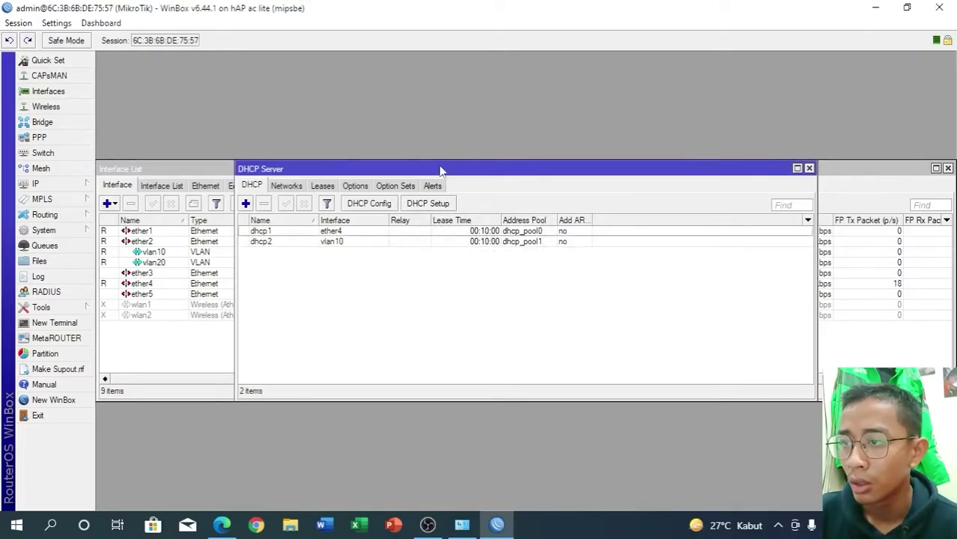
- Run DHCP Setup on vlan20 with gateway 20.20.20.1 and the suggested range, DNS and lease
left_click(430, 209)
left_click(608, 277)
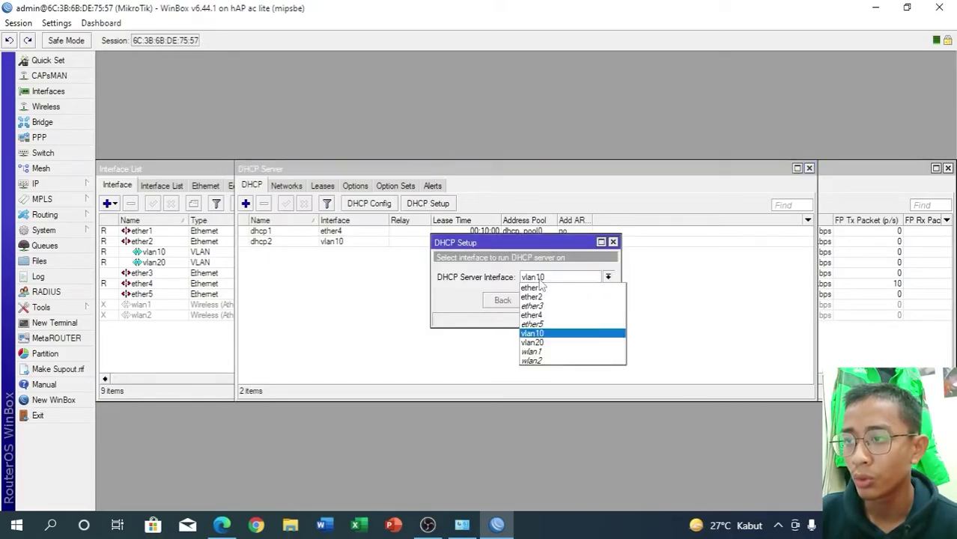
left_click(539, 343)
left_click(546, 301)
left_click(547, 301)
left_click(546, 300)
left_click(547, 301)
left_click(546, 300)
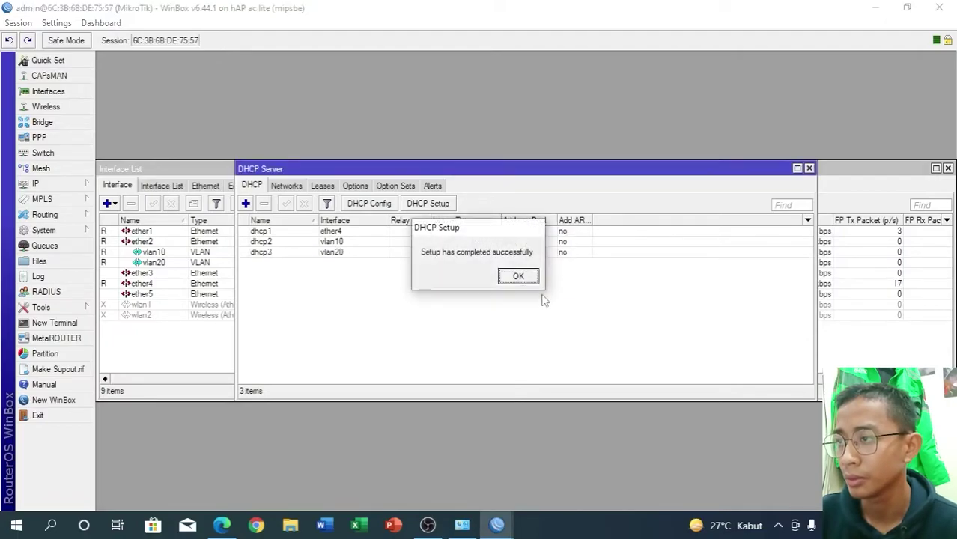
left_click(517, 276)
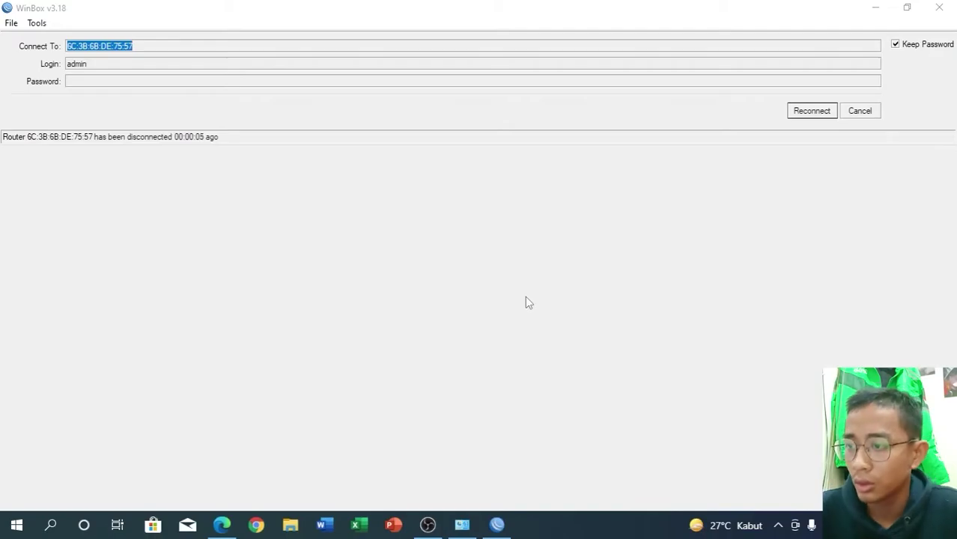
- Set Ethernet IPv4 to static 192.168.88.2, mask 255.255.255.0, gateway 192.168.88.1
left_click(463, 527)
right_click(272, 163)
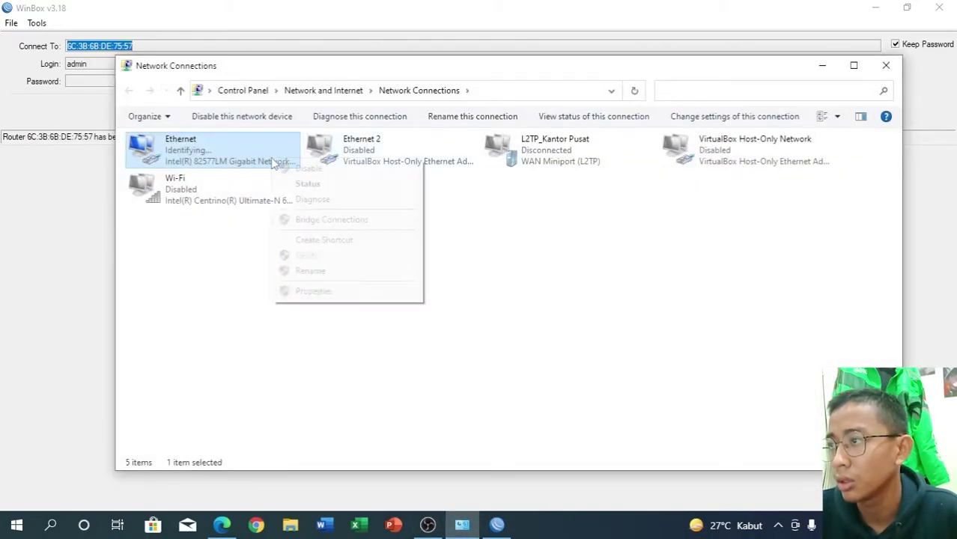
left_click(310, 292)
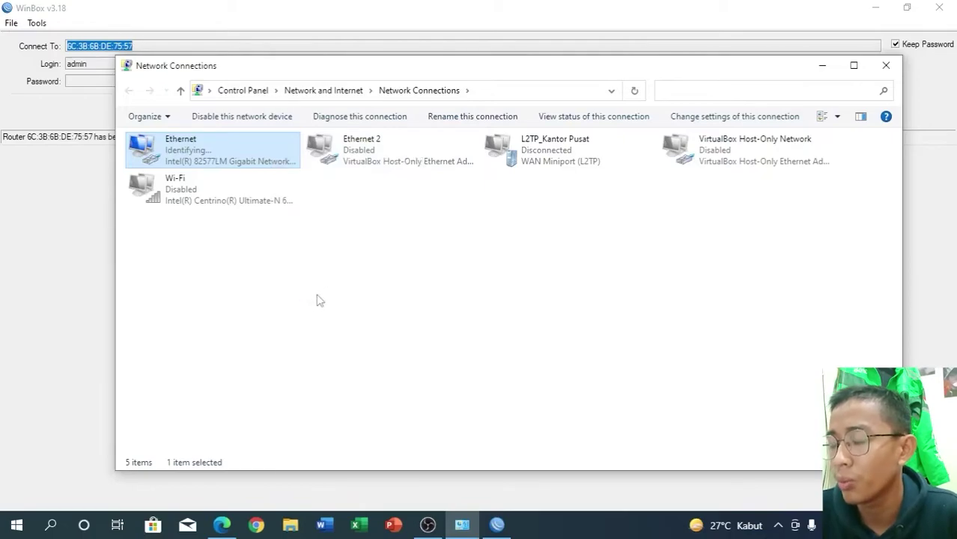
double_click(281, 290)
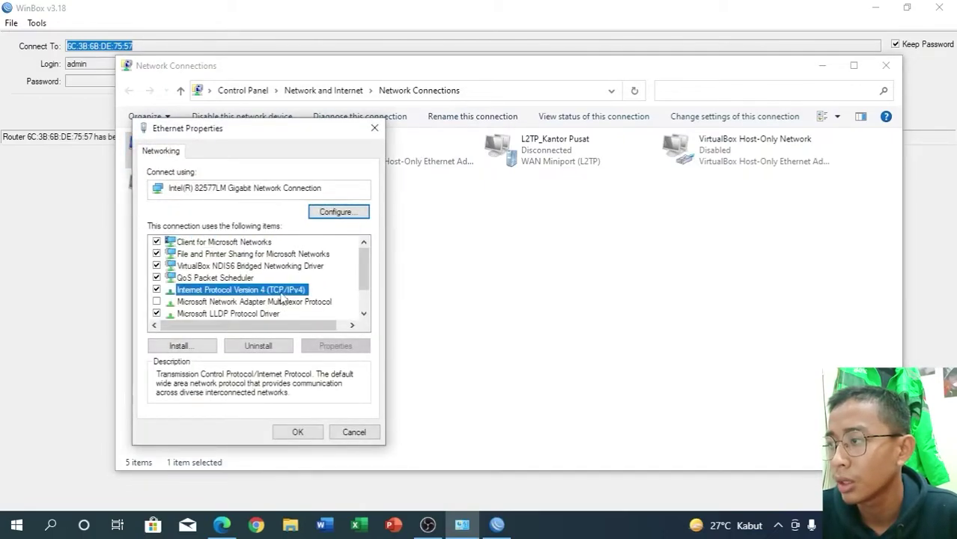
left_click(274, 285)
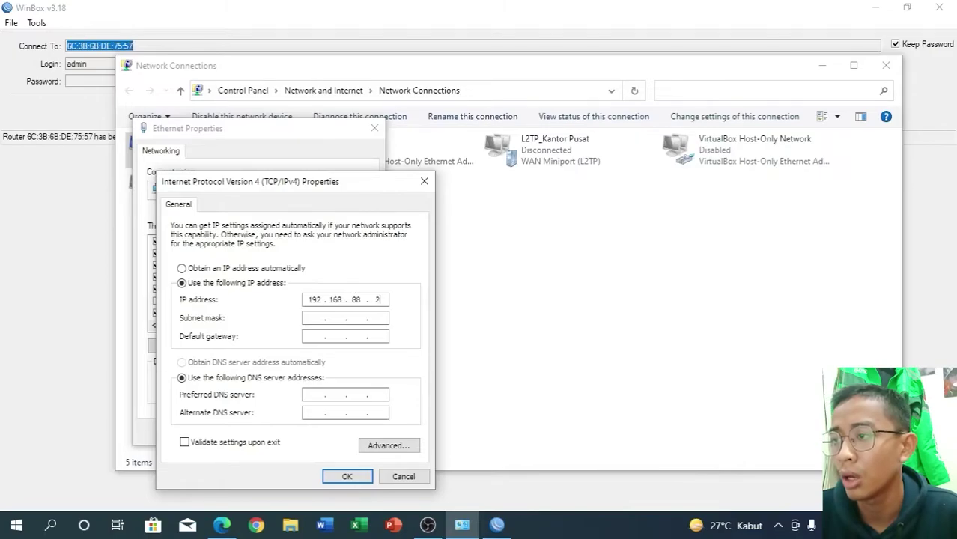
key("Tab")
key("Tab")
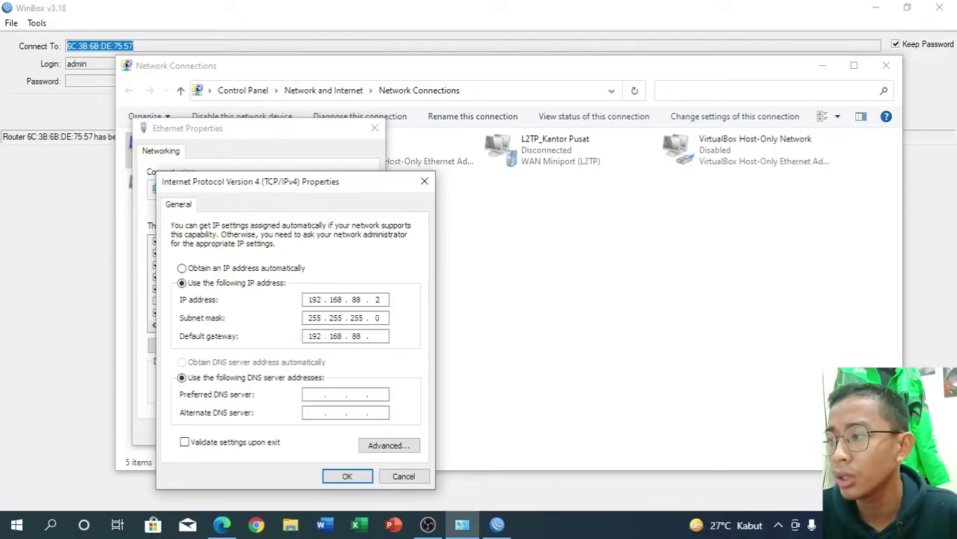
left_click(345, 475)
left_click(318, 433)
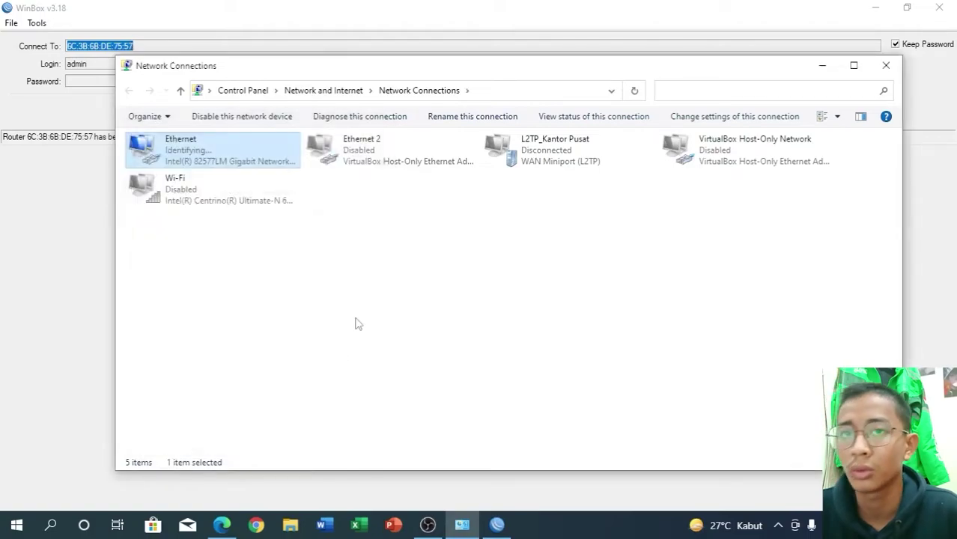
- Bring the hotspot login page in Edge forward and open a new tab
left_click(330, 308)
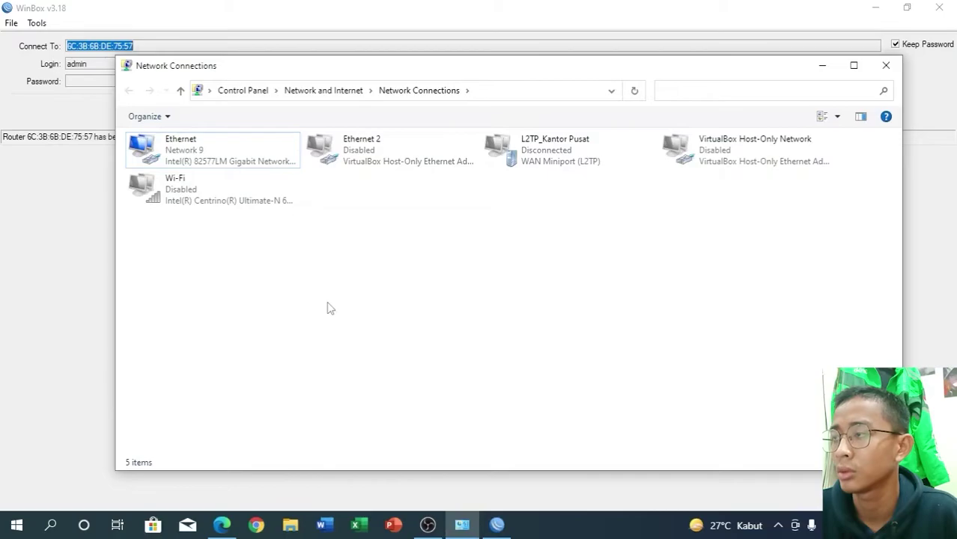
left_click(222, 525)
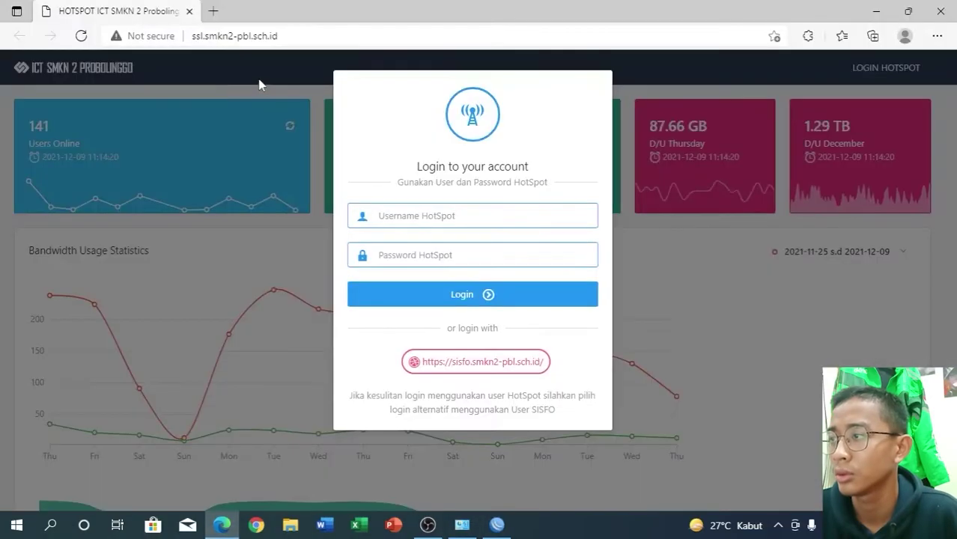
left_click(213, 11)
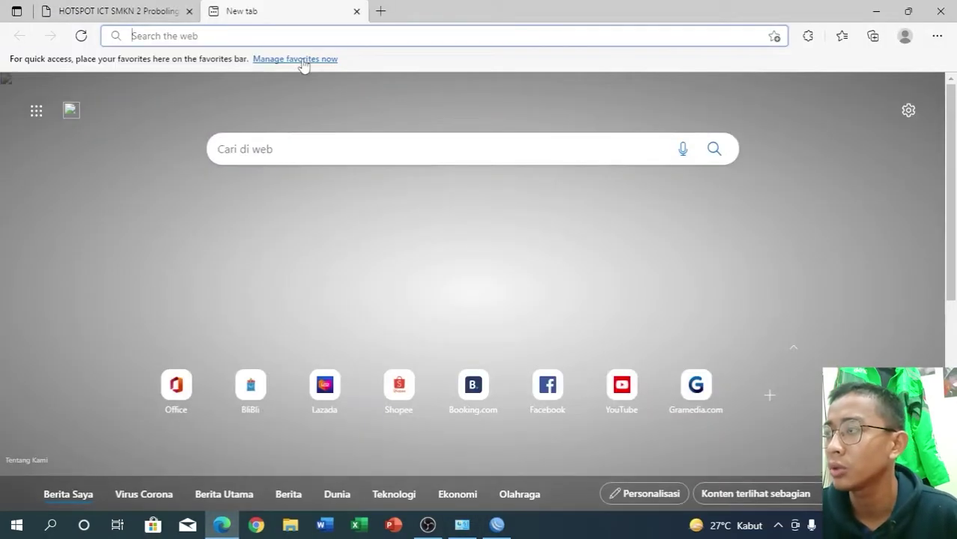
- Load the SwOS switch at 192.168.88.1 in Edge and sign in
type("192.16")
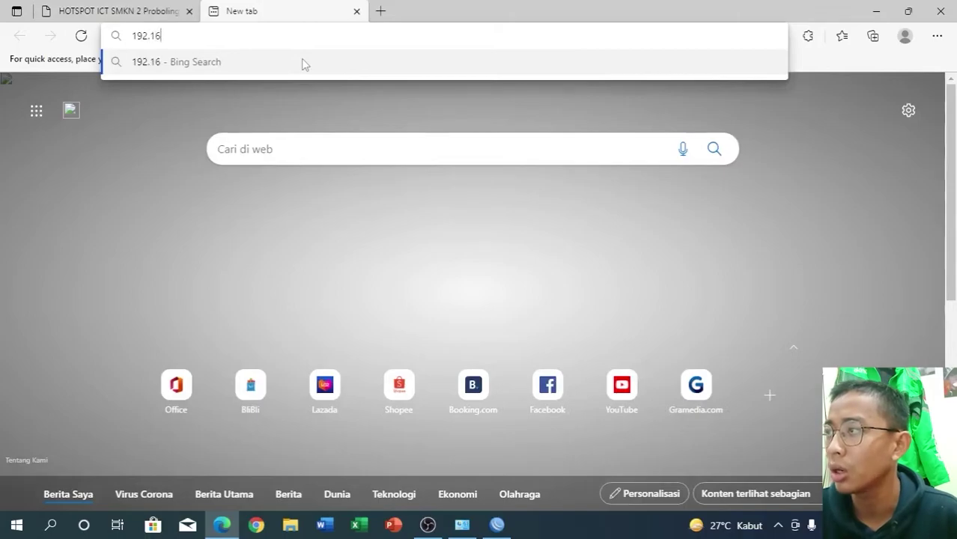
type("8.88")
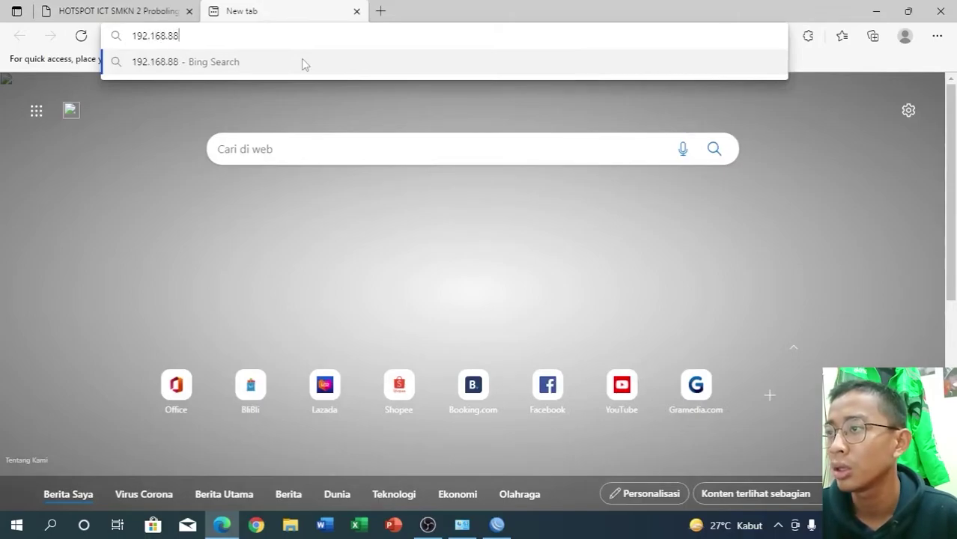
type(".1")
key("Return")
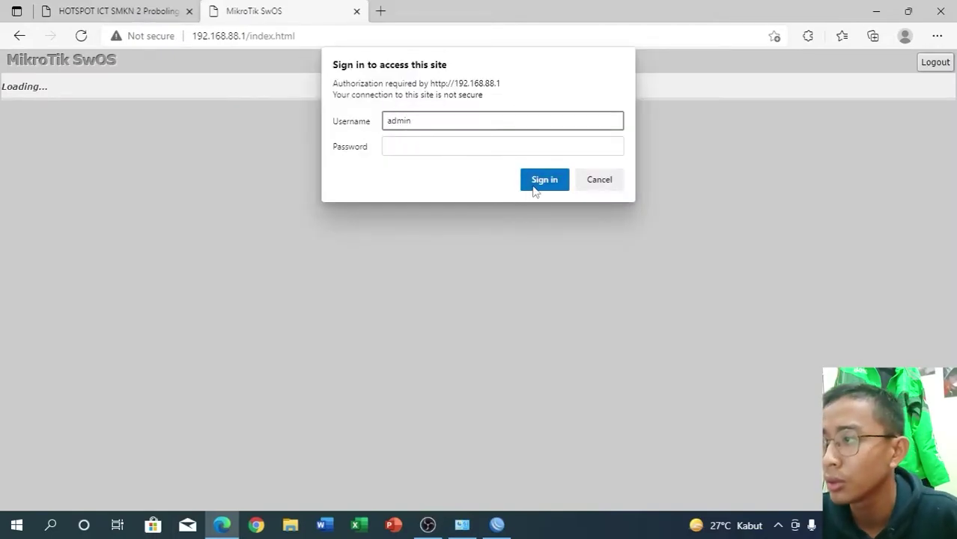
left_click(532, 187)
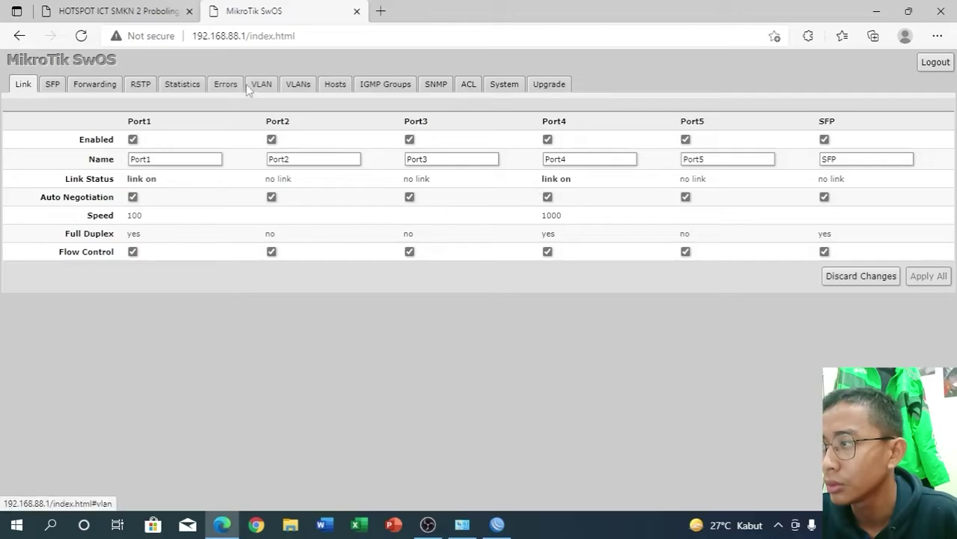
- On the VLAN page, set Port1 to receive only tagged frames and Ports 2–3 only untagged
left_click(254, 86)
left_click(166, 183)
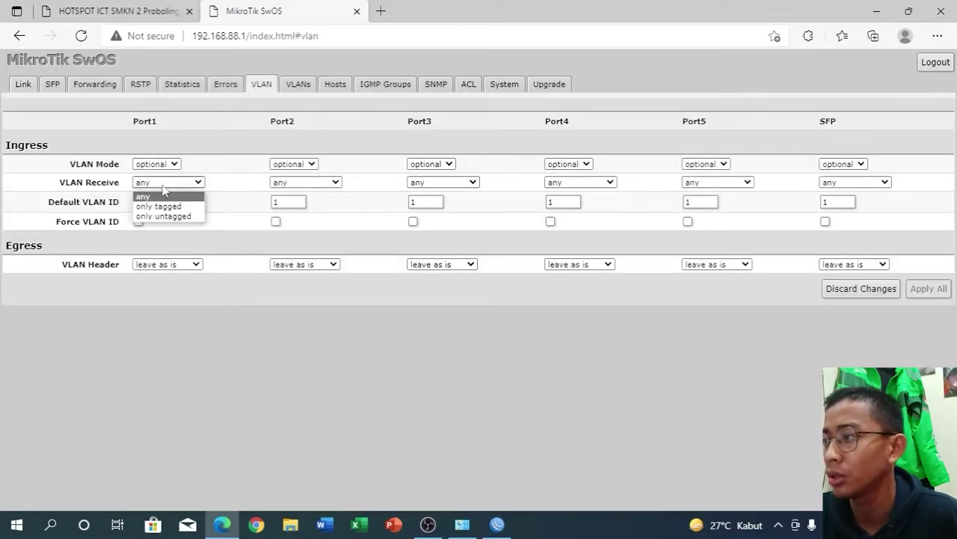
left_click(164, 206)
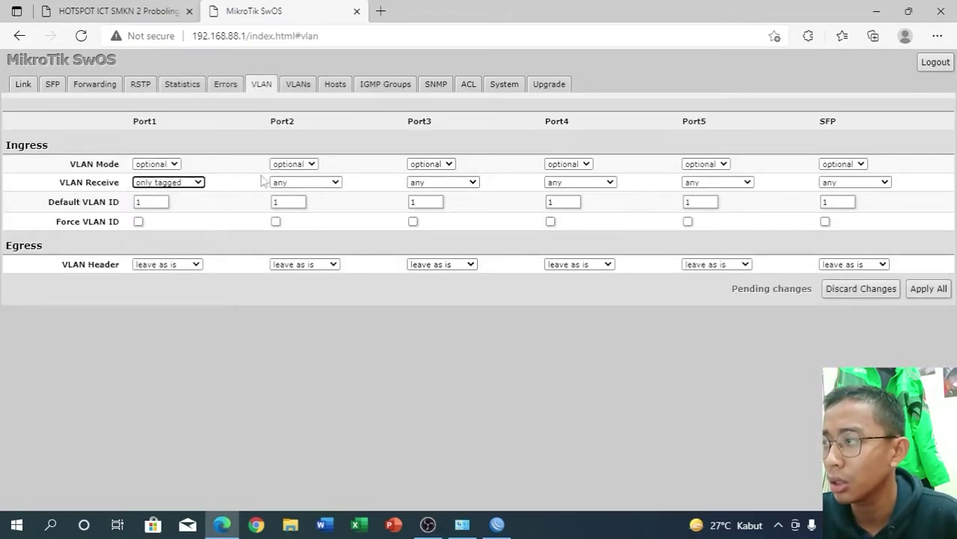
left_click(288, 183)
left_click(300, 217)
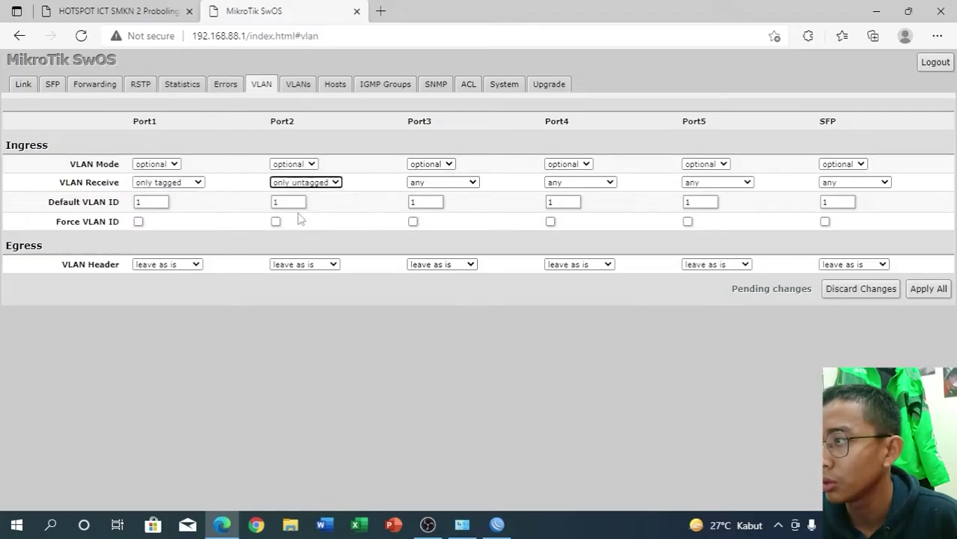
left_click(445, 182)
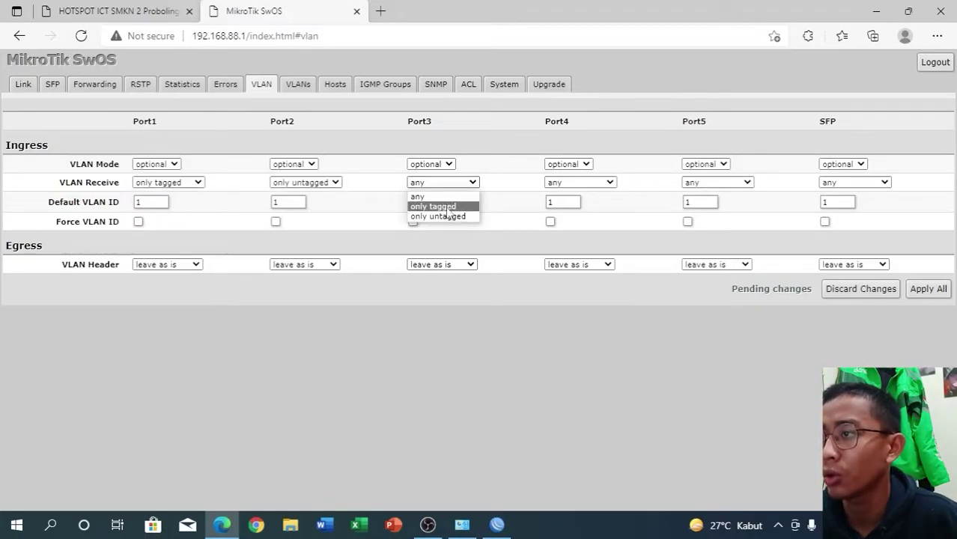
left_click(445, 218)
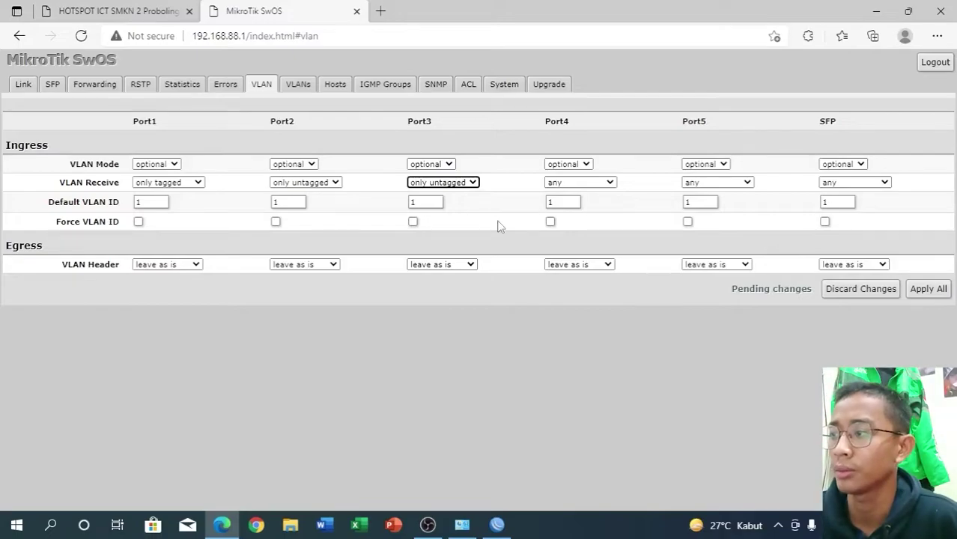
- Set default VLAN ID 10 on Port2 and 20 on Port3
left_click(289, 200)
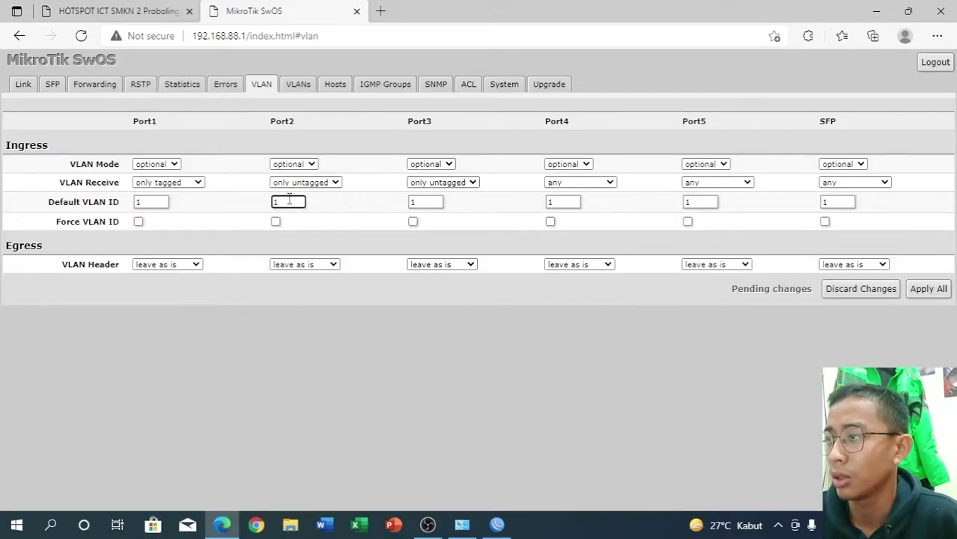
type("0")
left_click(421, 200)
key("BackSpace")
type("20")
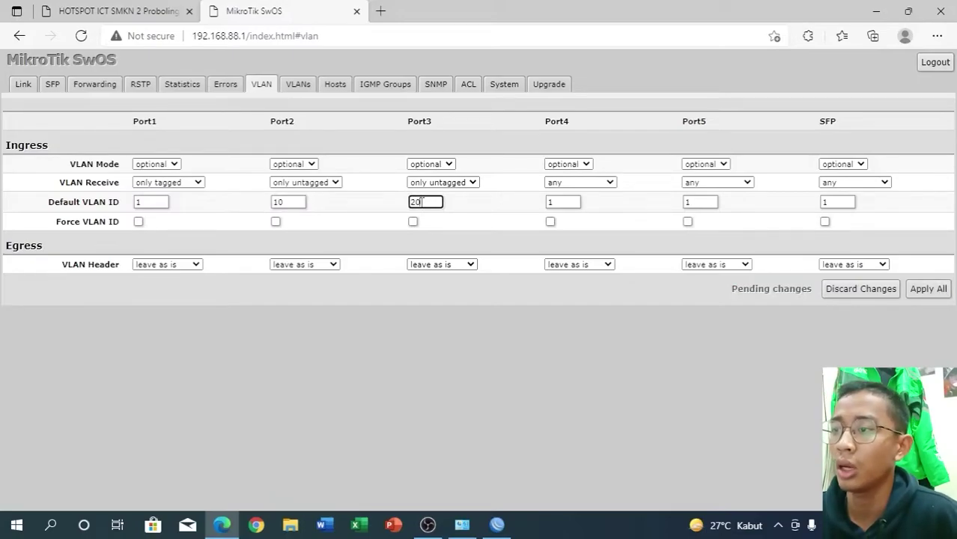
- Set VLAN mode to enabled on Ports 1, 2 and 3
left_click(175, 163)
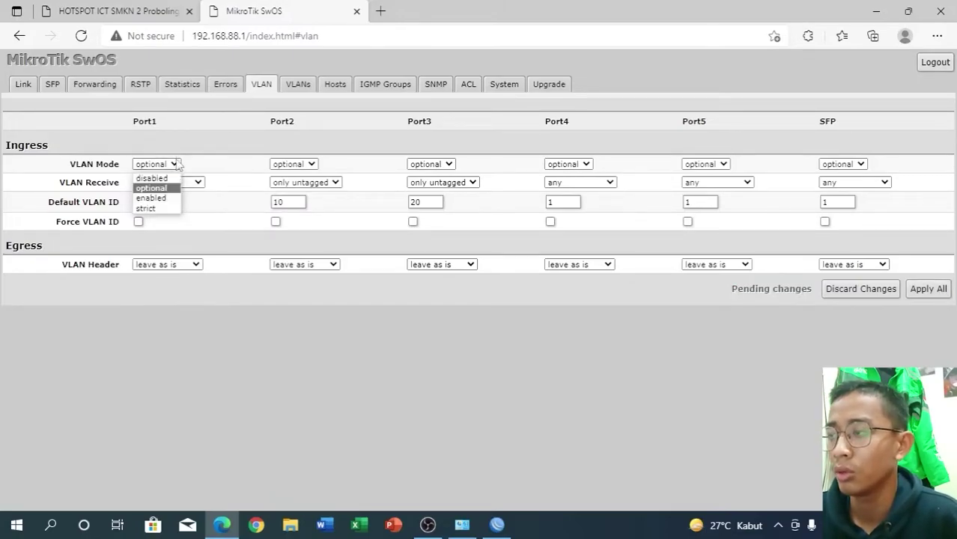
left_click(152, 198)
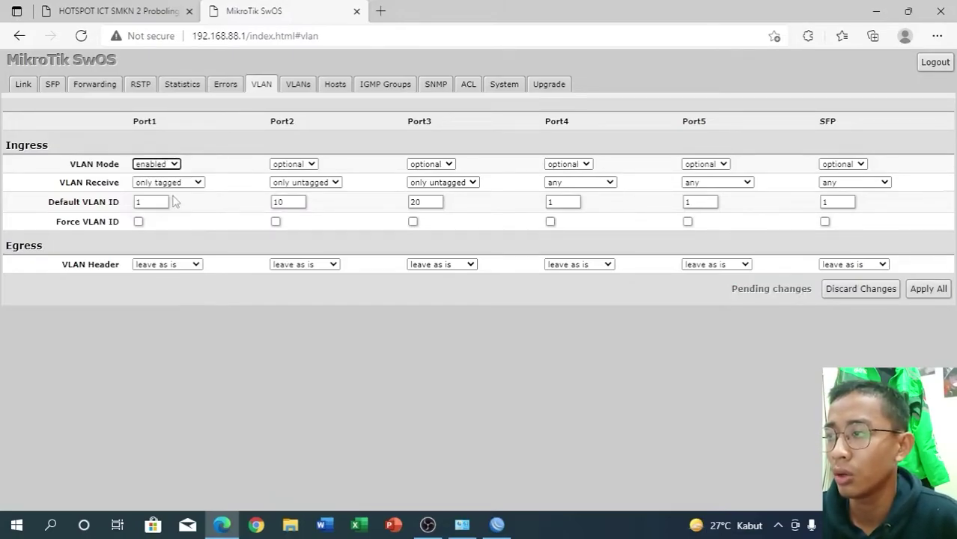
left_click(292, 165)
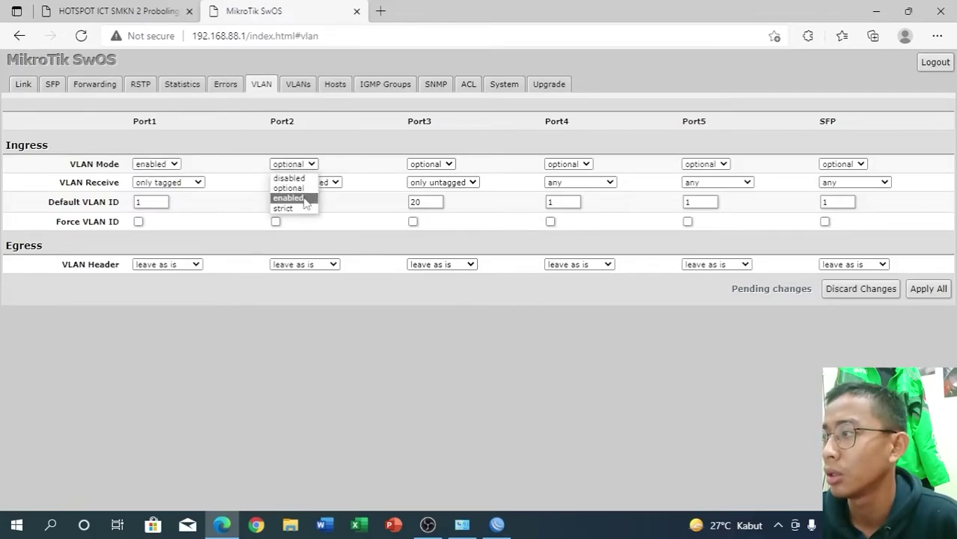
left_click(303, 200)
left_click(430, 164)
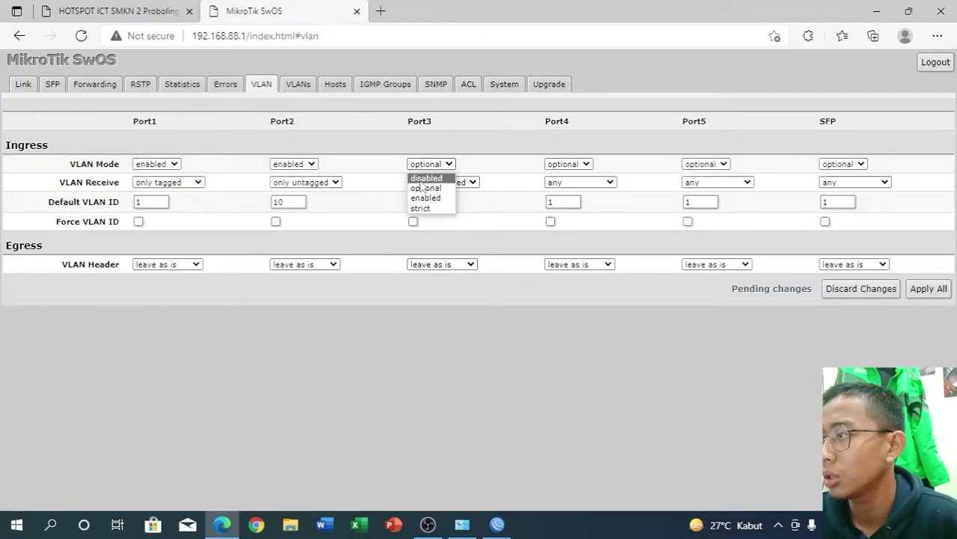
left_click(425, 198)
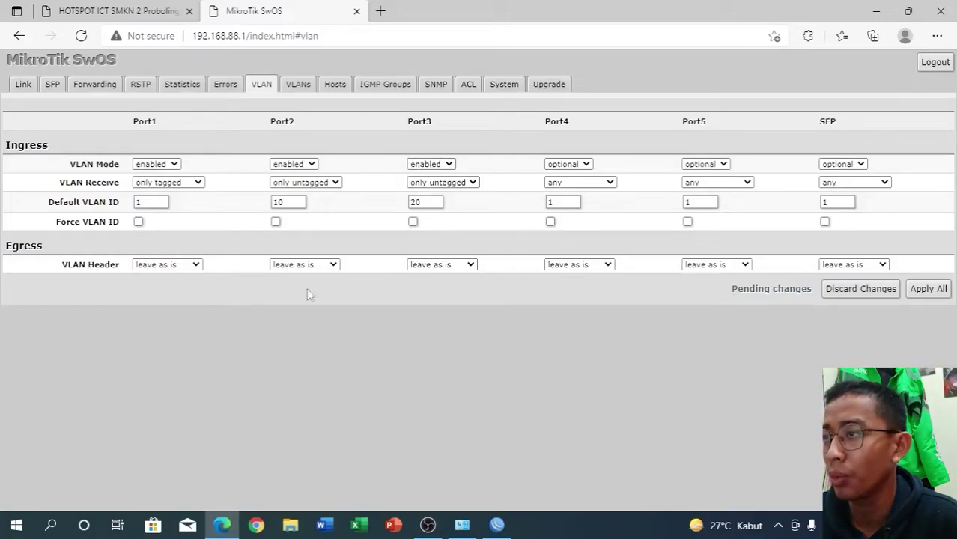
- Set VLAN header to add-if-missing on Port1 and always-strip on Ports 2–3, then apply all
left_click(197, 266)
left_click(161, 298)
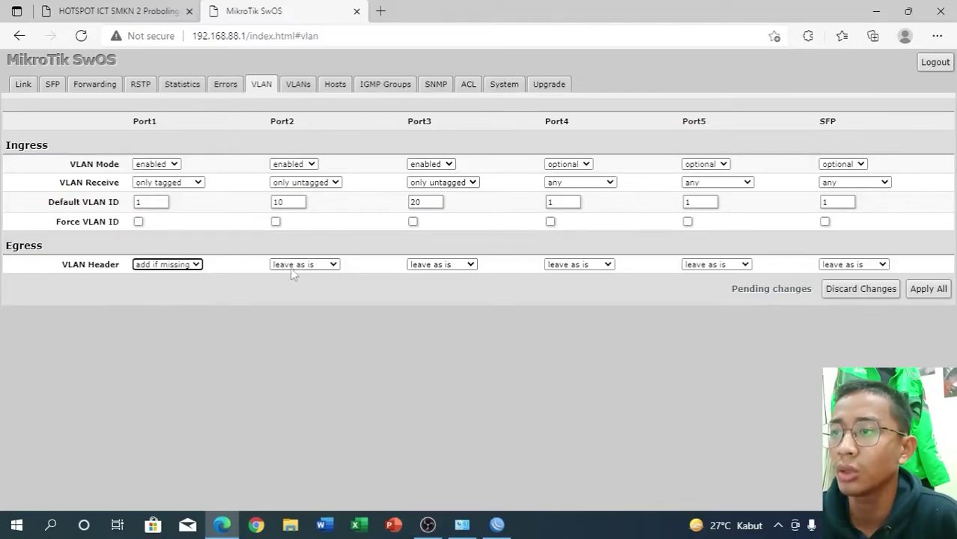
left_click(296, 265)
left_click(296, 288)
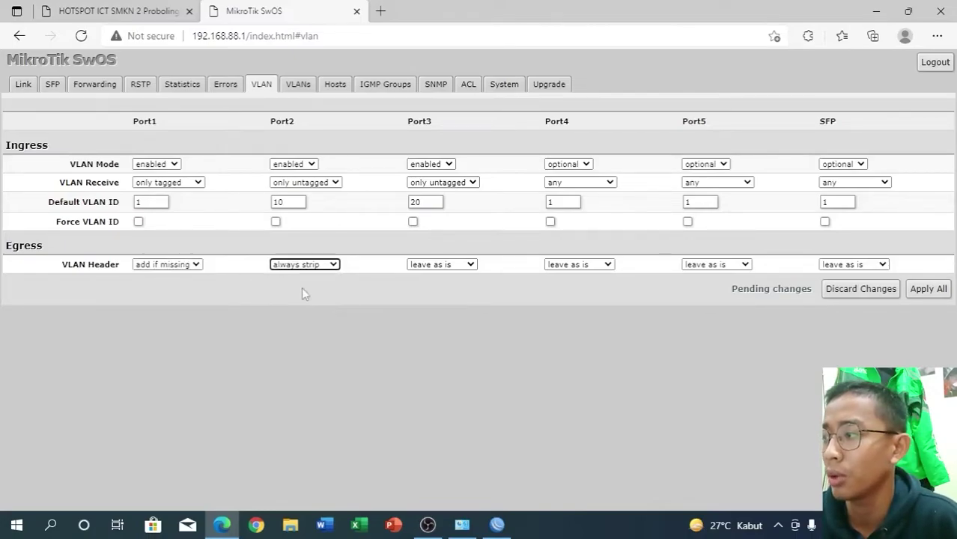
left_click(418, 267)
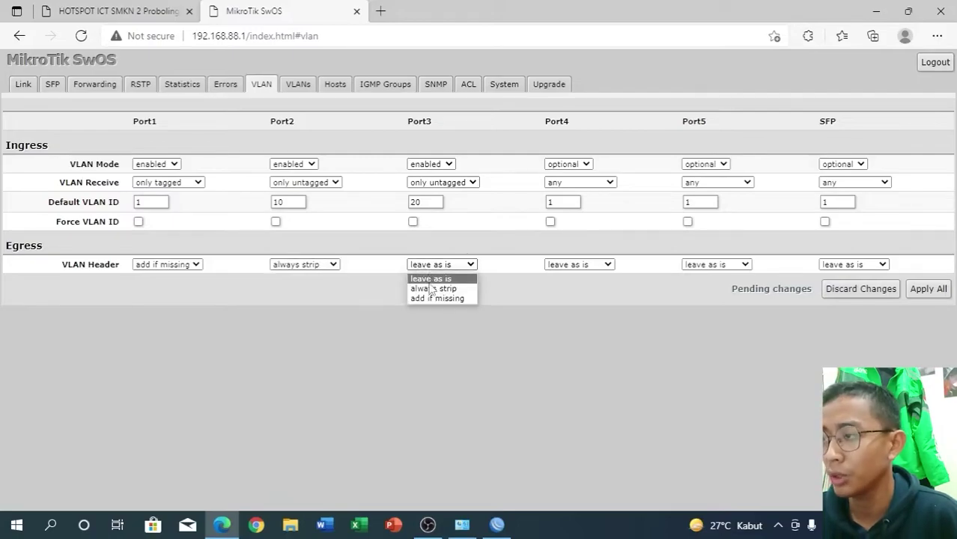
left_click(432, 289)
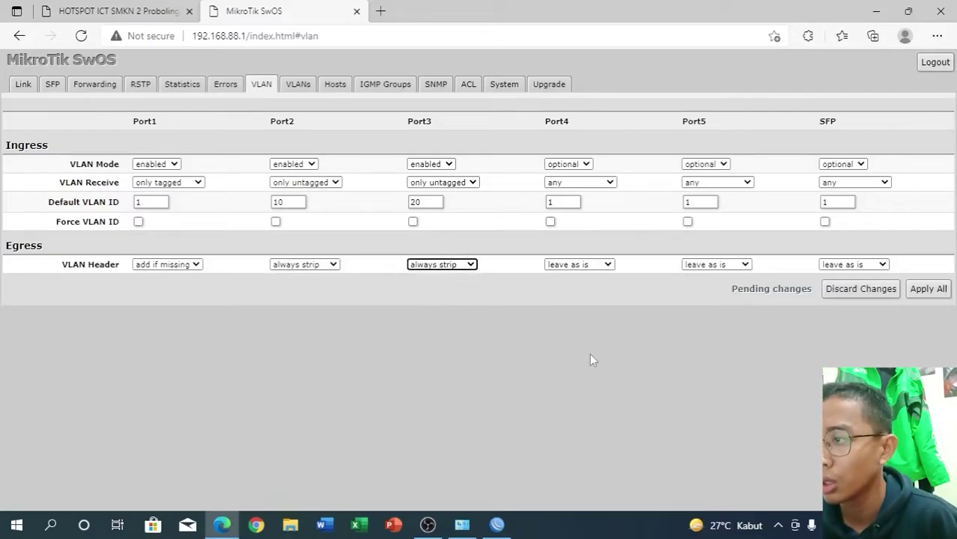
left_click(914, 291)
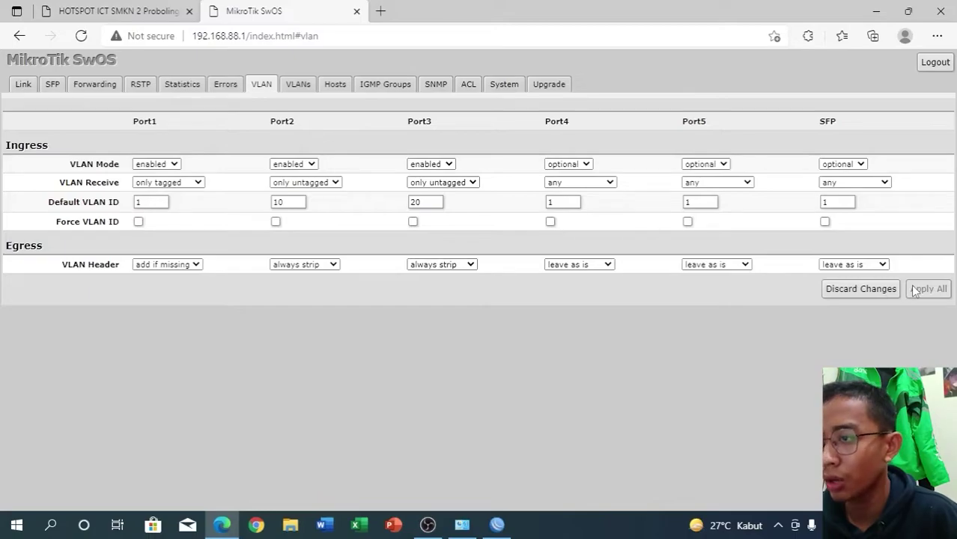
left_click(298, 82)
- Add three VLAN rows with IDs 10, 20 and 99
left_click(763, 143)
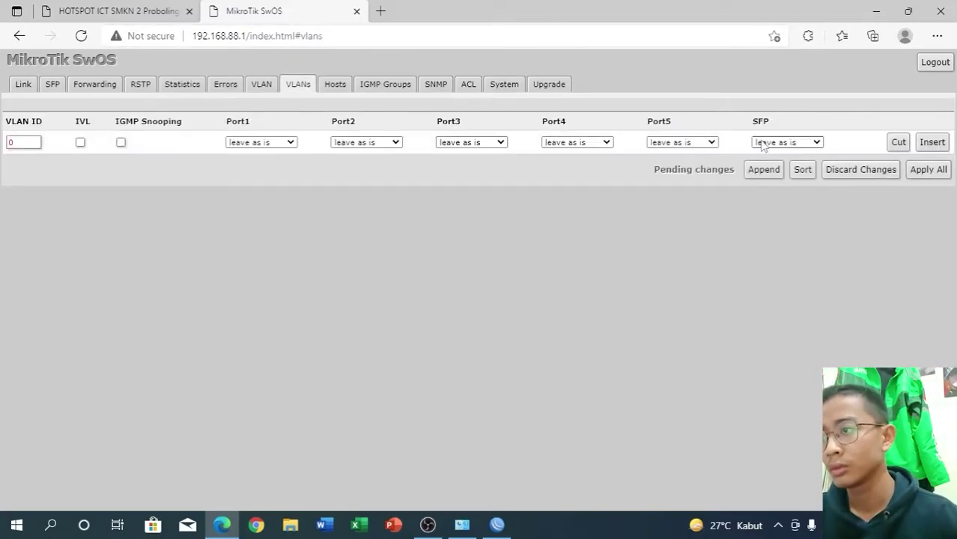
left_click(763, 170)
left_click(765, 194)
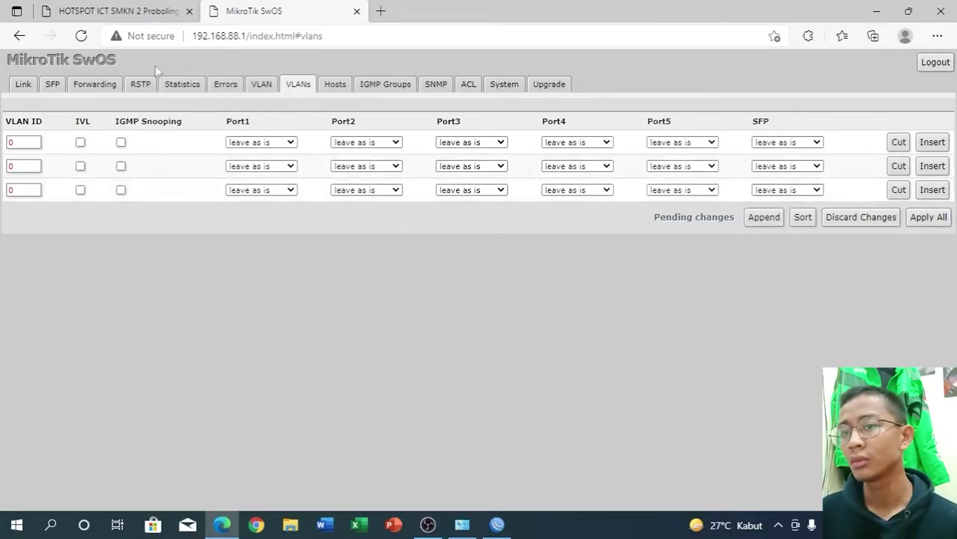
left_click(40, 145)
key("BackSpace")
type("10")
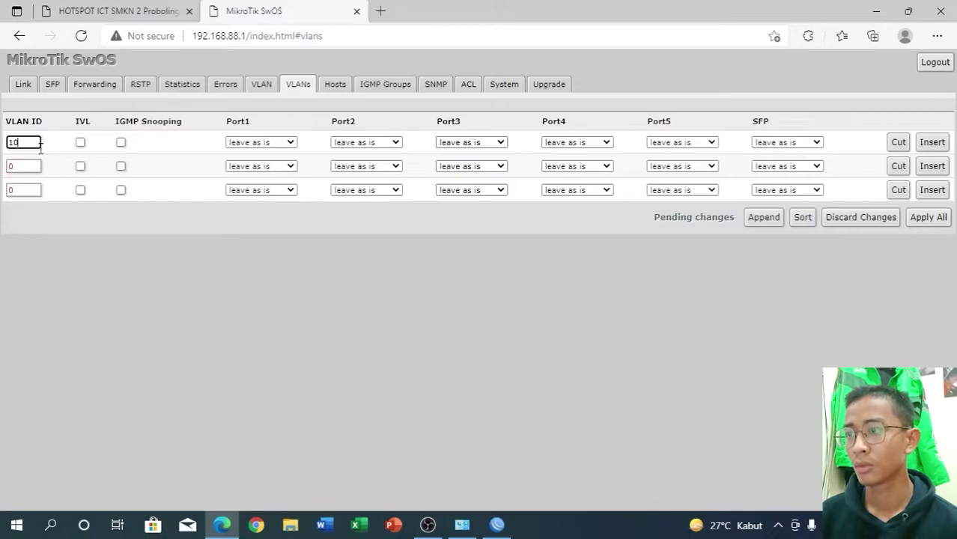
left_click(25, 171)
key("BackSpace")
type("20")
left_click(25, 187)
key("BackSpace")
type("99")
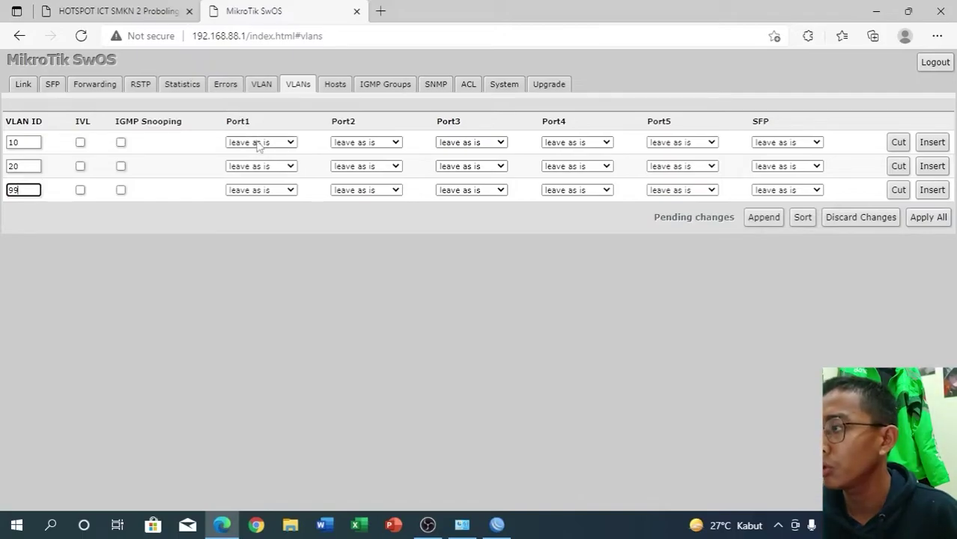
- Make Port1 a tagged member of VLANs 10, 20 and 99
left_click(259, 143)
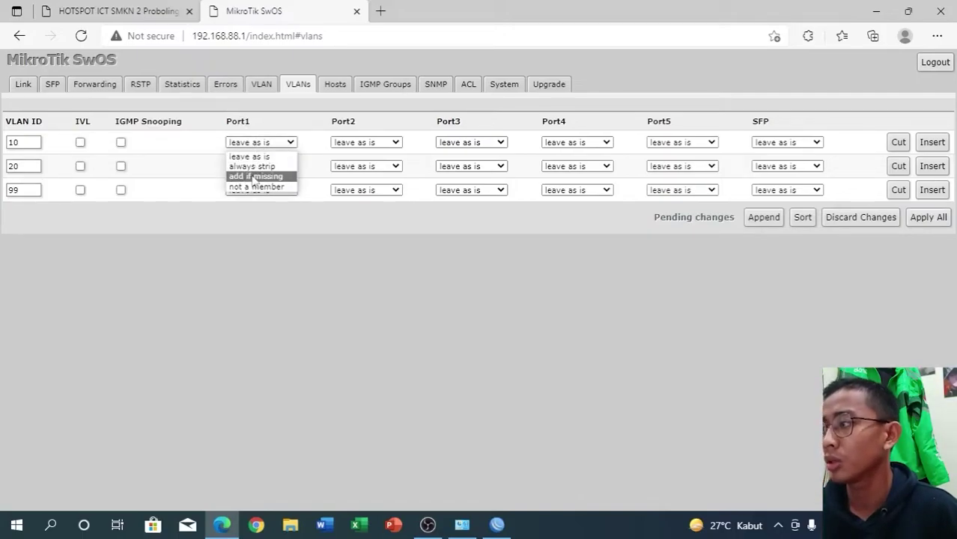
left_click(258, 176)
left_click(263, 168)
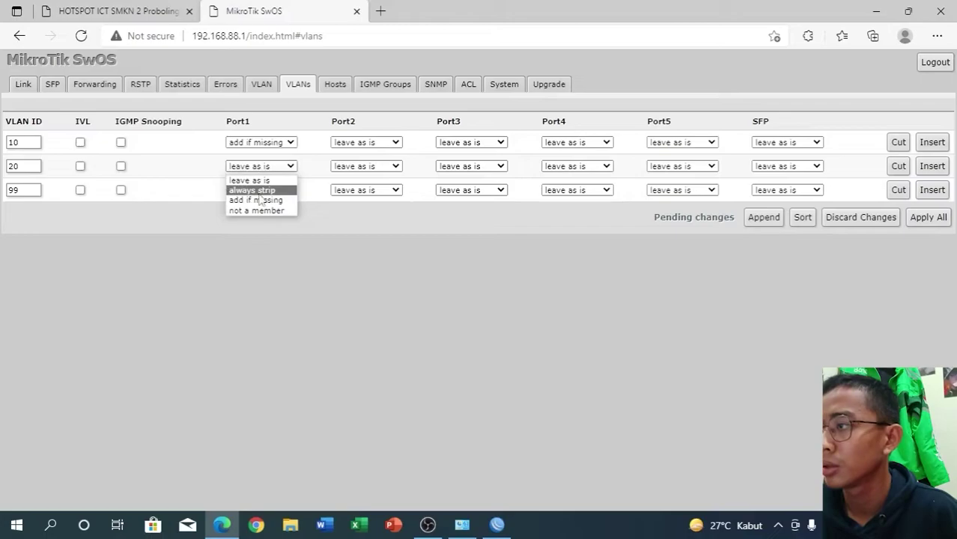
left_click(260, 202)
left_click(261, 190)
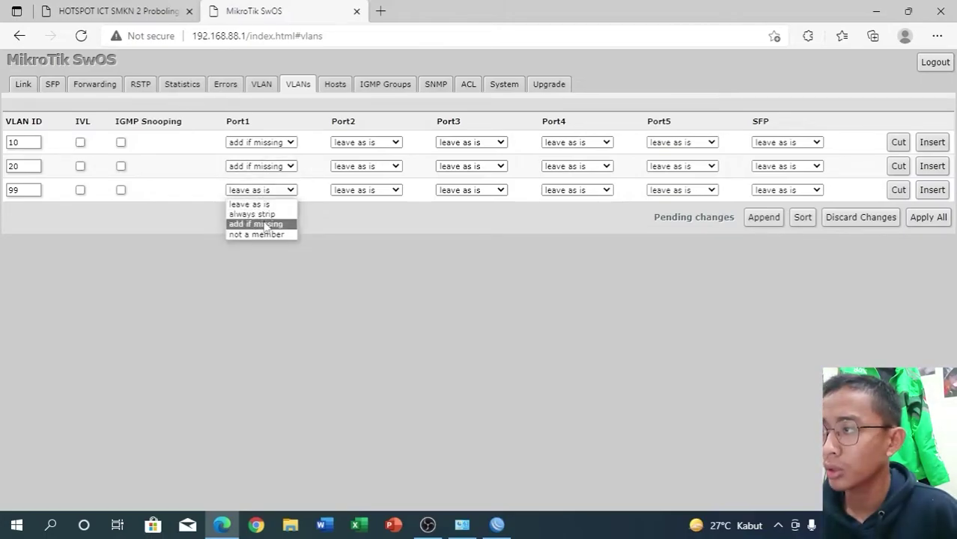
left_click(262, 220)
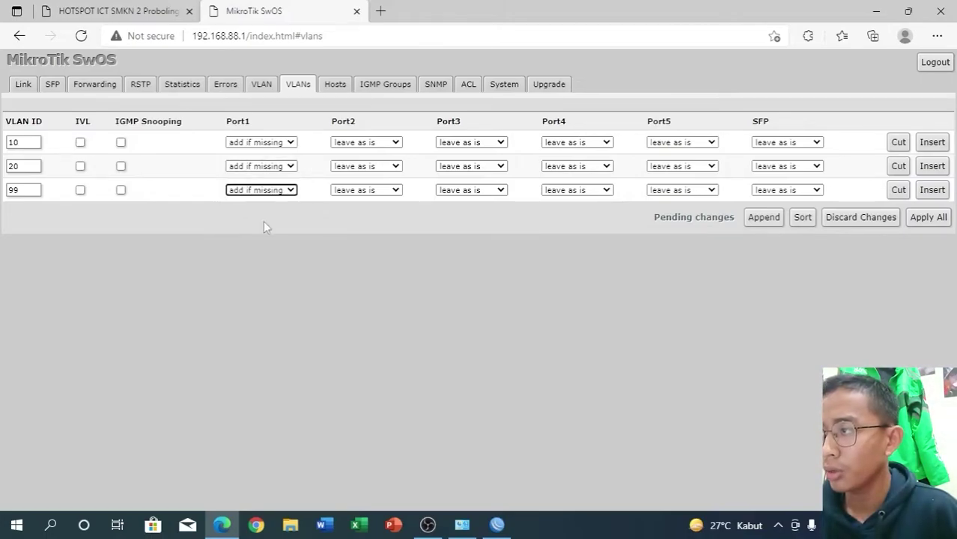
- For VLAN 10, set Port2 to always strip and Port3–5 and SFP to not a member
left_click(363, 142)
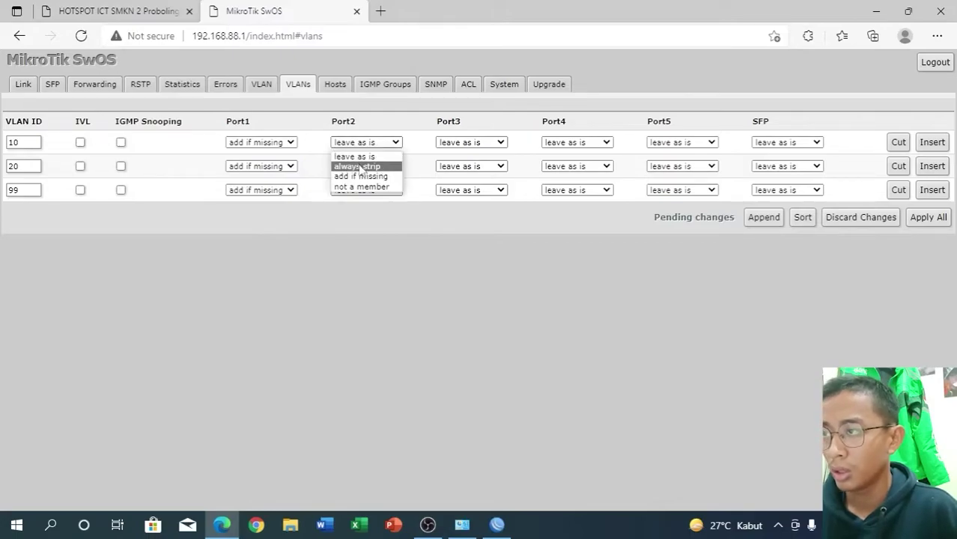
left_click(358, 166)
left_click(464, 146)
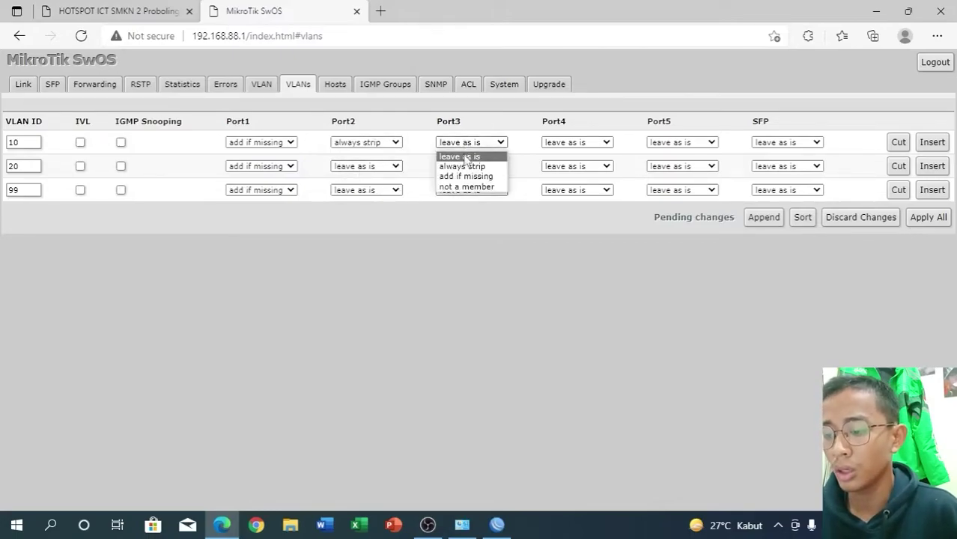
left_click(462, 191)
left_click(556, 150)
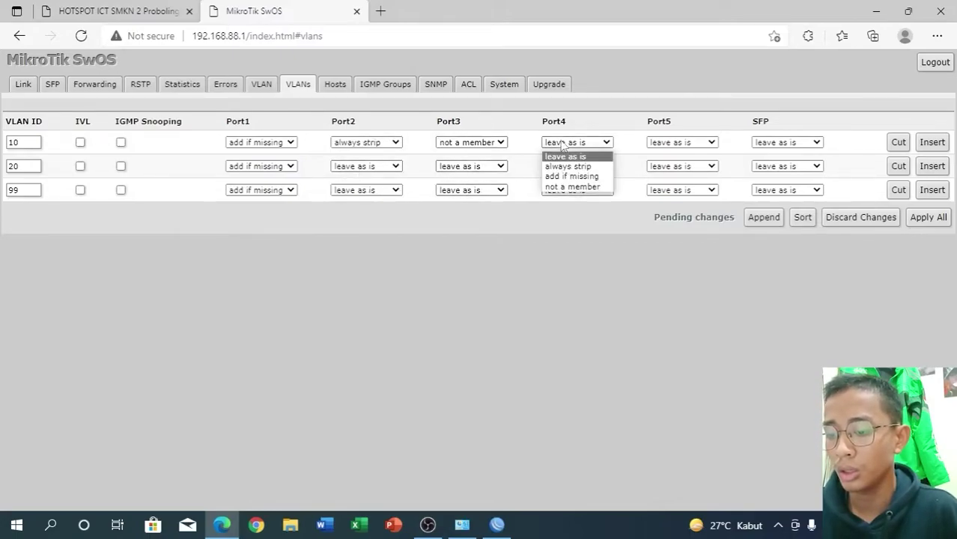
left_click(566, 185)
left_click(649, 147)
left_click(664, 187)
left_click(785, 144)
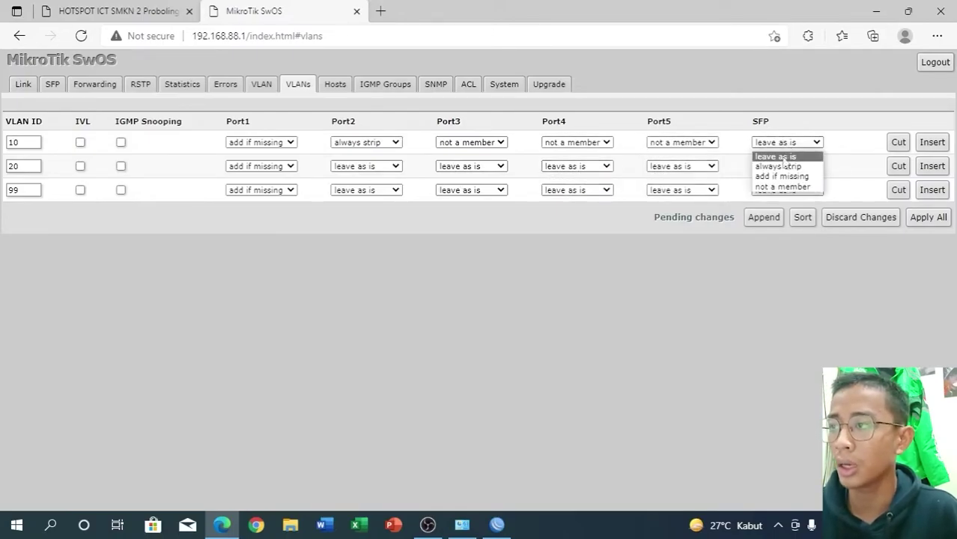
left_click(782, 187)
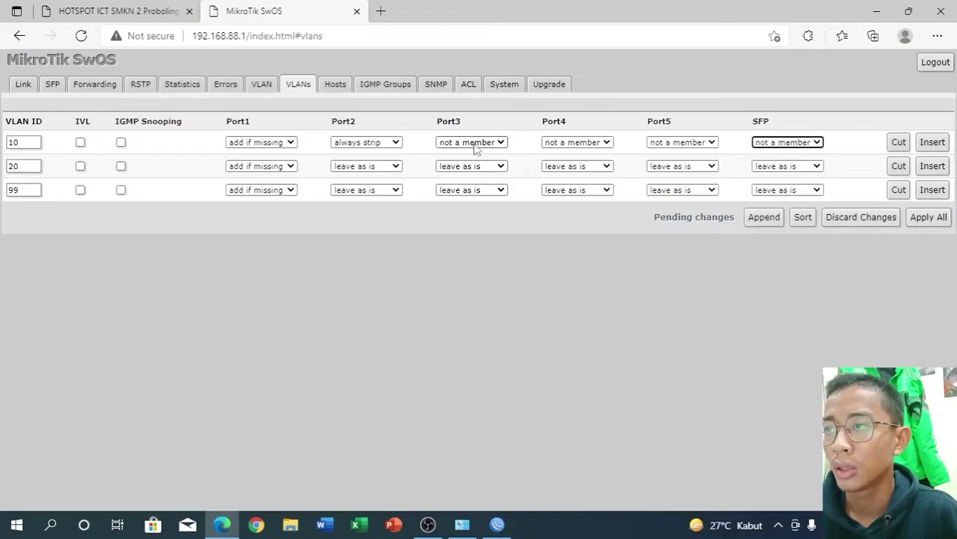
- For VLAN 20, set Port3 to always strip and Port2, Port4, Port5 and SFP to not a member
left_click(395, 166)
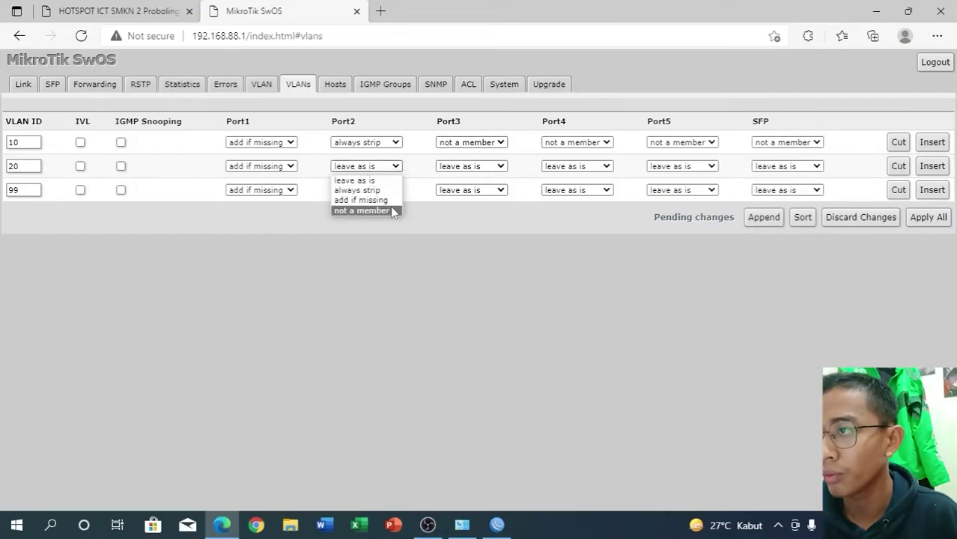
left_click(393, 210)
left_click(466, 166)
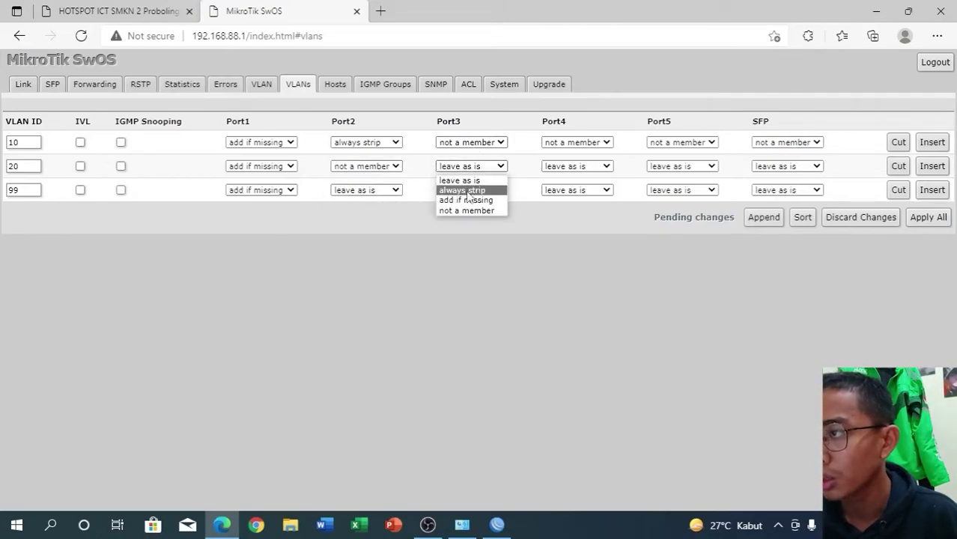
left_click(467, 192)
left_click(565, 166)
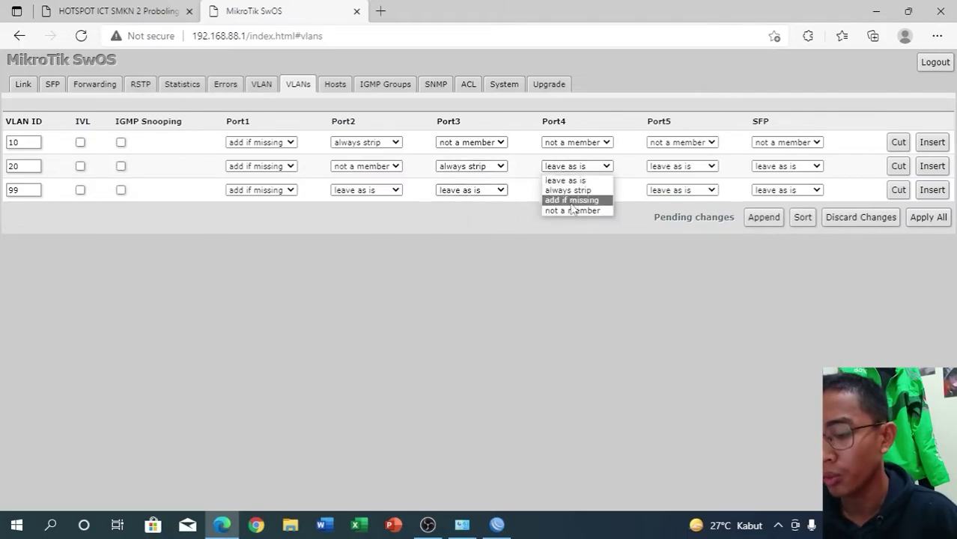
left_click(571, 211)
left_click(650, 171)
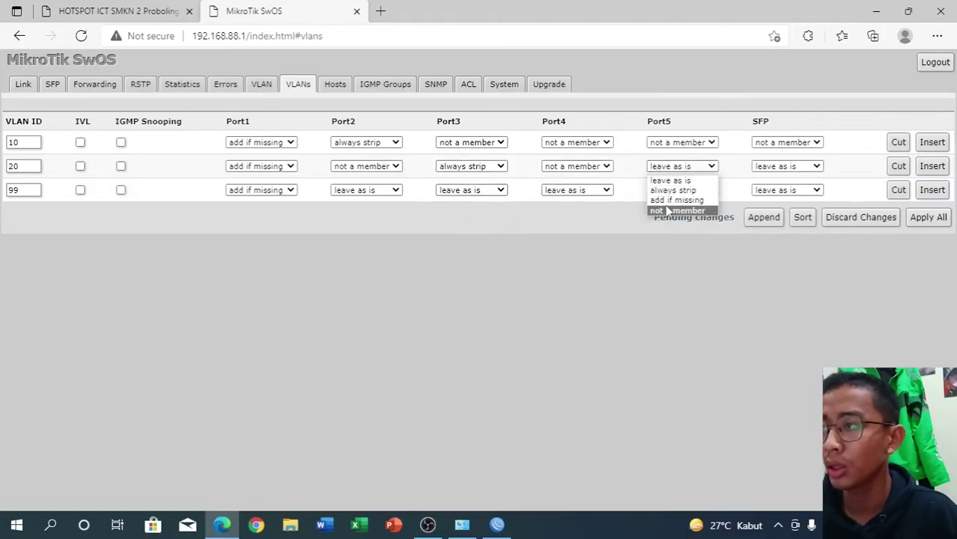
left_click(666, 211)
left_click(786, 166)
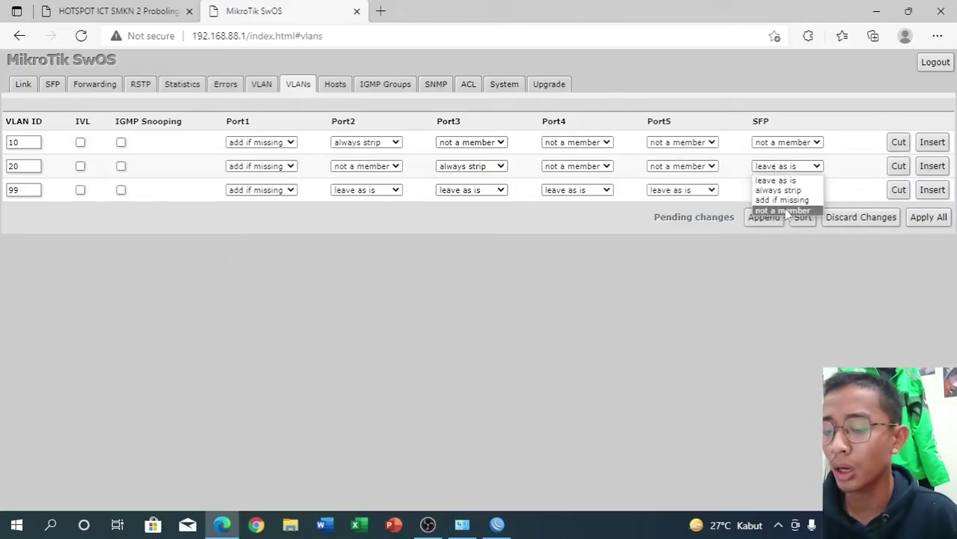
left_click(779, 211)
- Remove Port2–5 and SFP from VLAN 99, then apply all VLAN changes
left_click(361, 192)
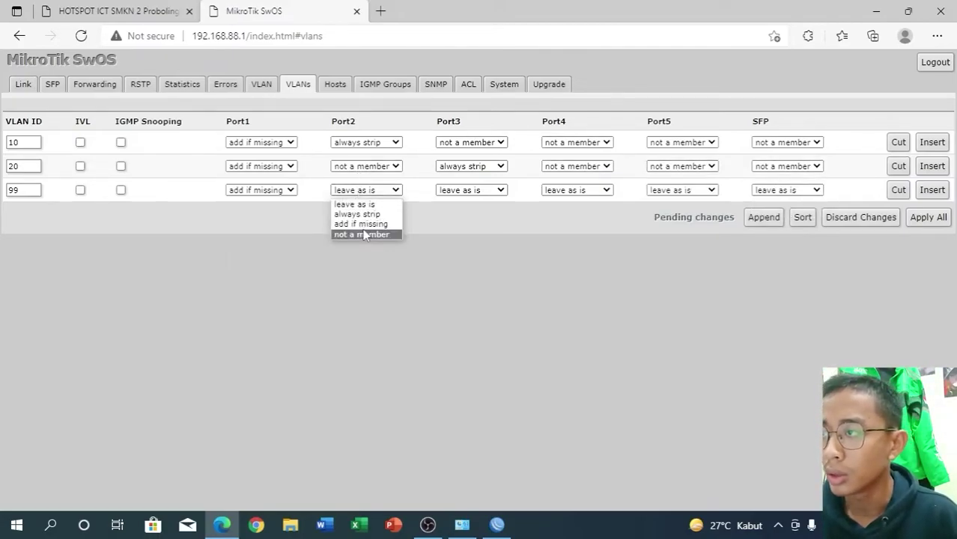
left_click(363, 235)
left_click(453, 191)
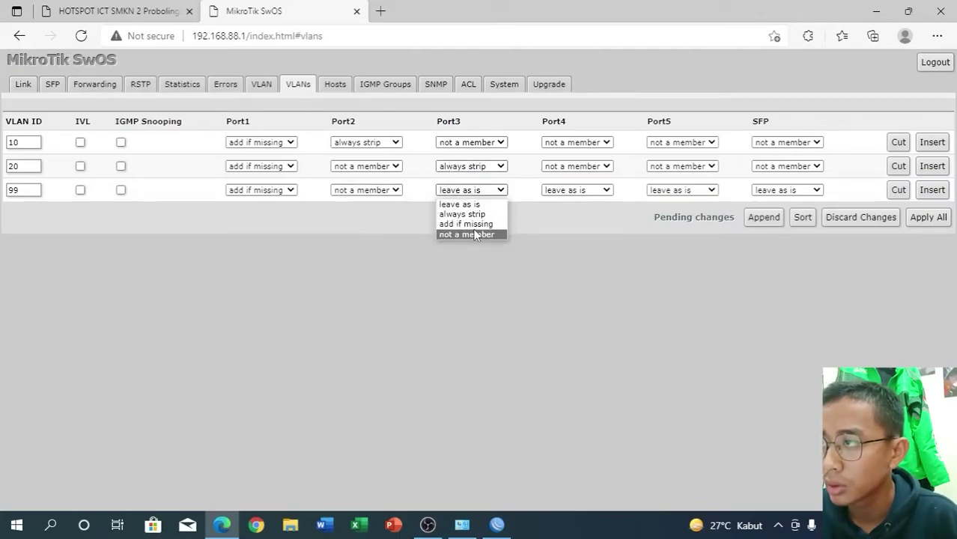
left_click(472, 237)
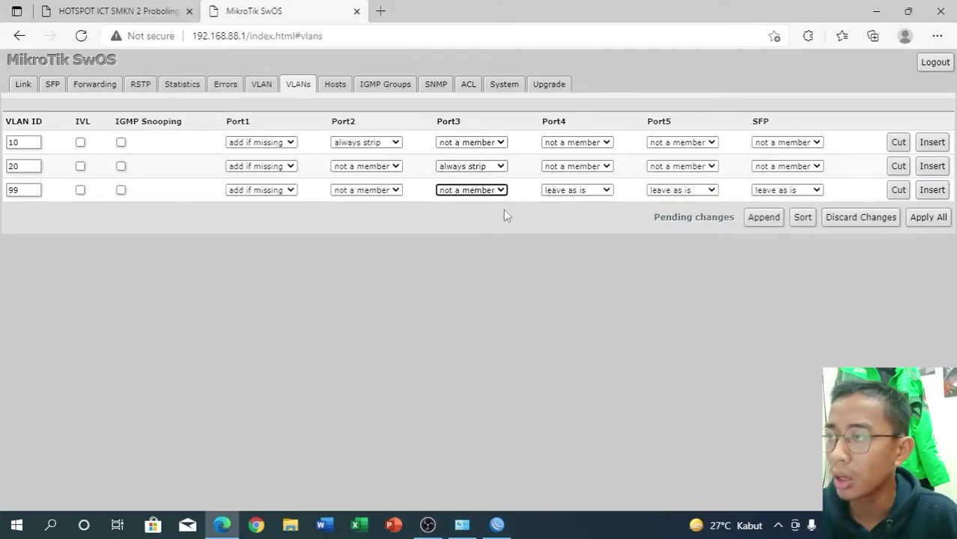
left_click(550, 192)
left_click(553, 234)
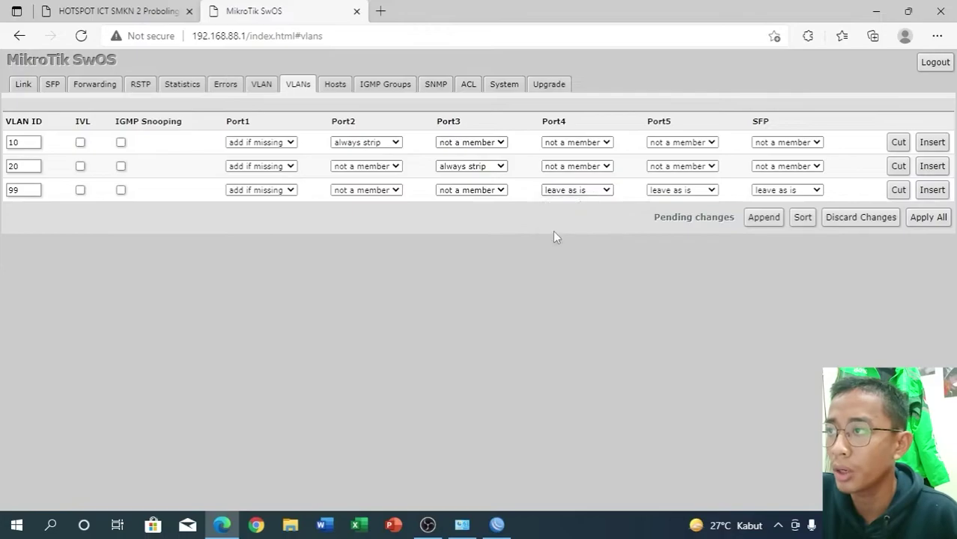
left_click(672, 192)
left_click(682, 235)
left_click(768, 192)
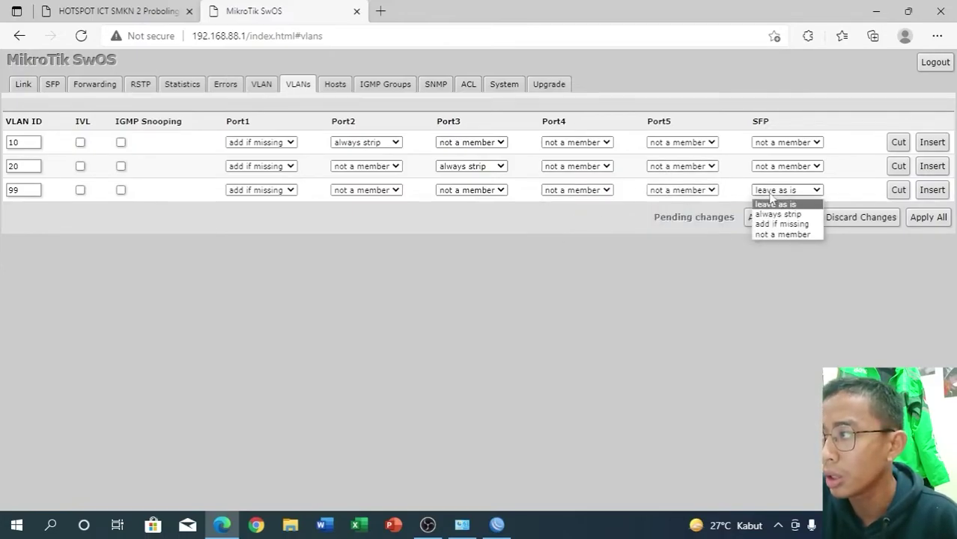
left_click(770, 234)
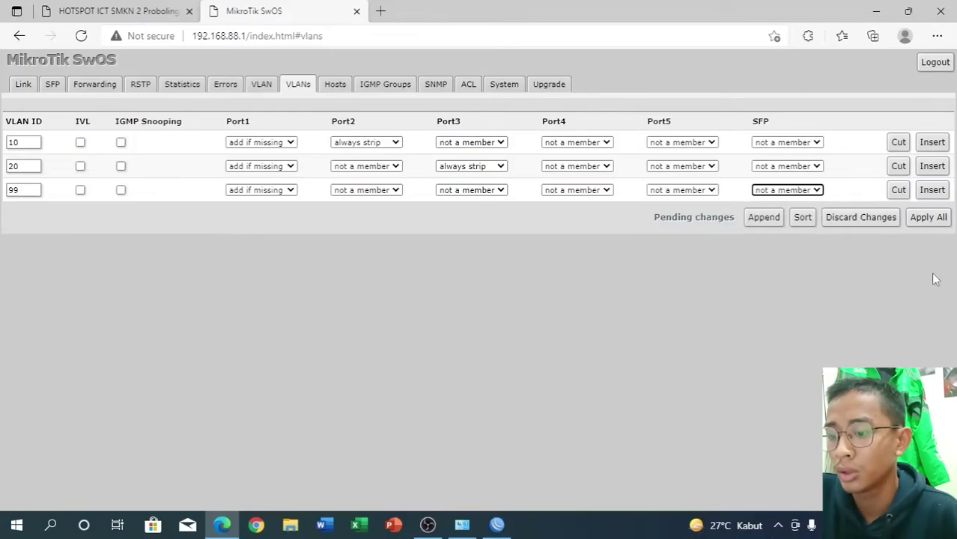
left_click(943, 223)
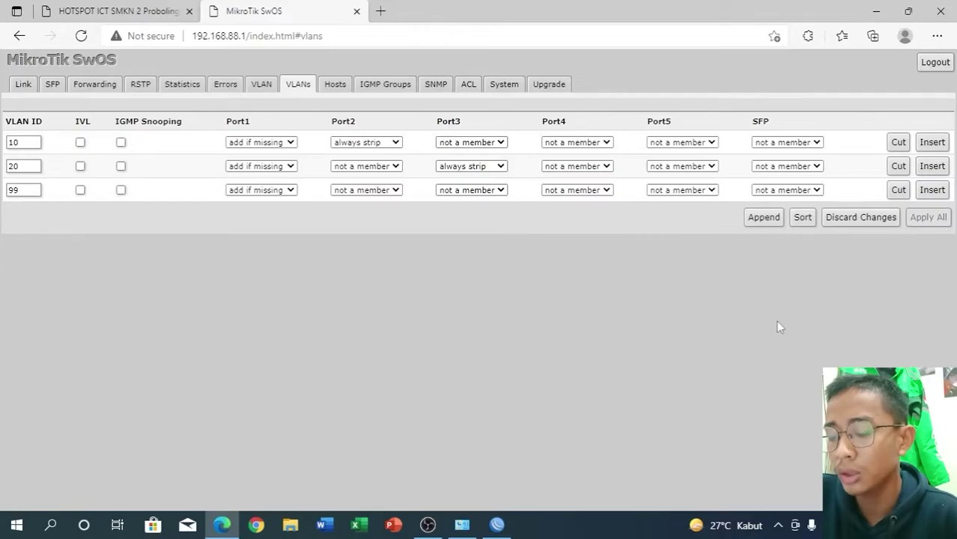
mouse_move(461, 525)
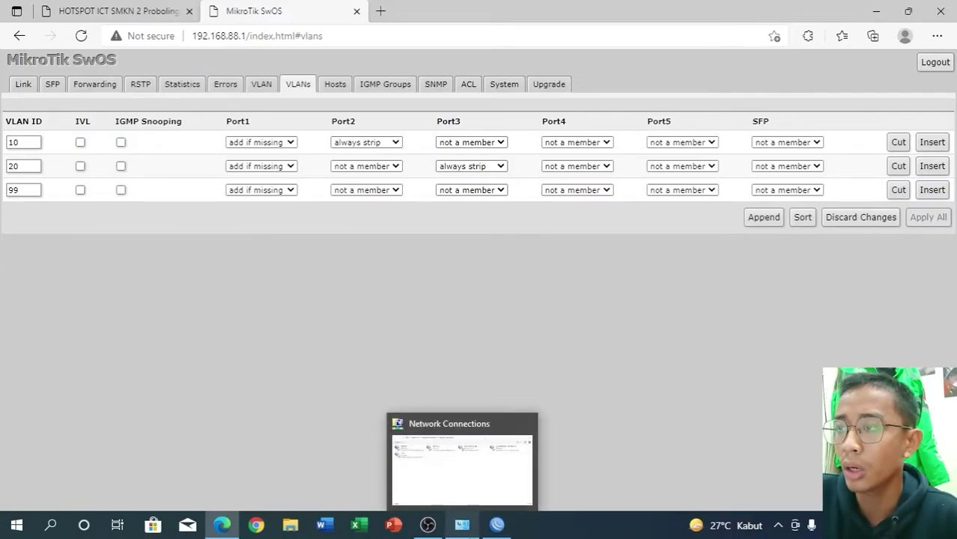
- Set the Ethernet adapter's IPv4 to obtain IP address and DNS server automatically
left_click(462, 525)
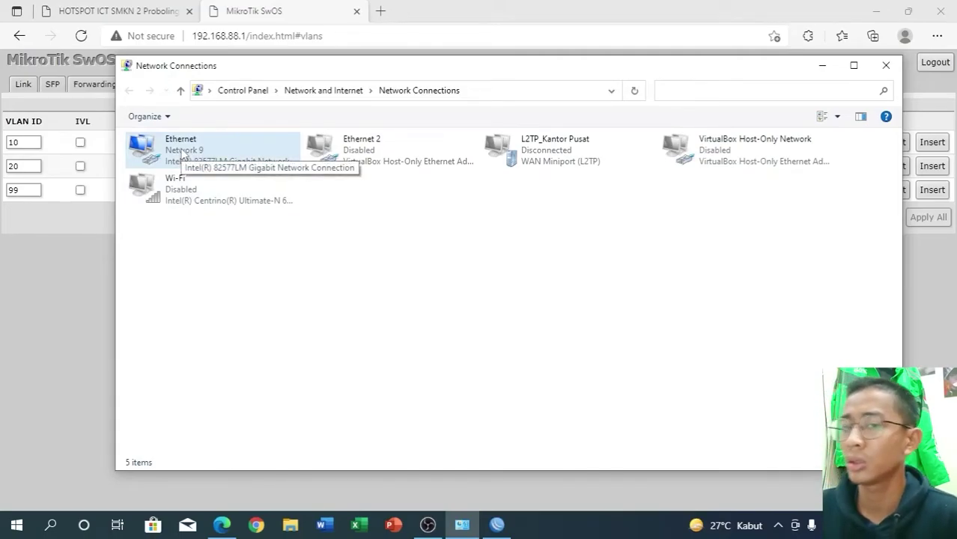
right_click(182, 154)
left_click(215, 283)
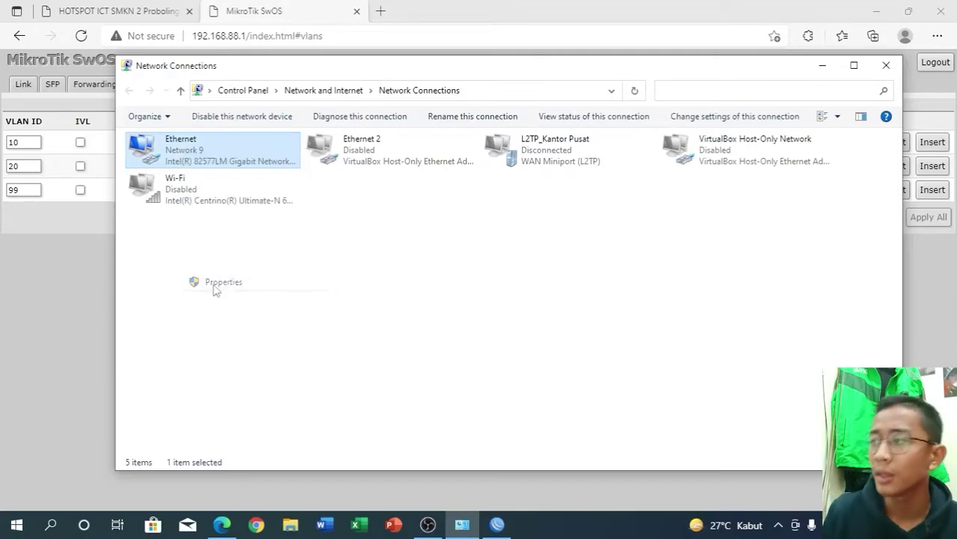
double_click(273, 290)
left_click(279, 270)
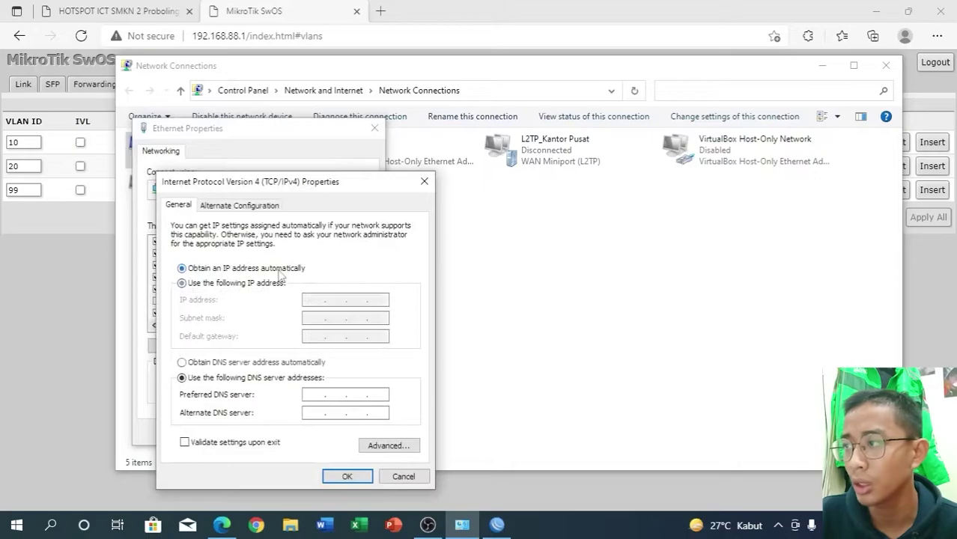
left_click(246, 363)
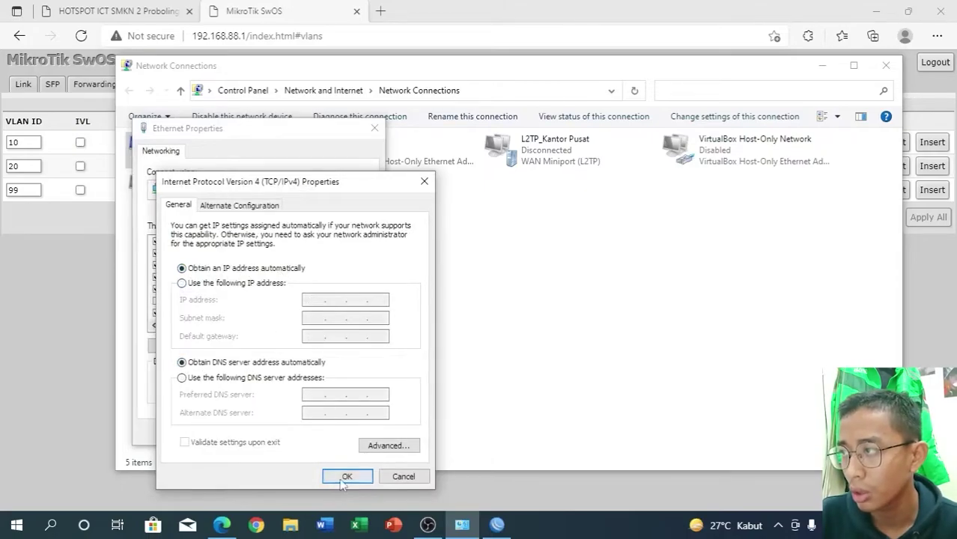
left_click(343, 483)
left_click(302, 435)
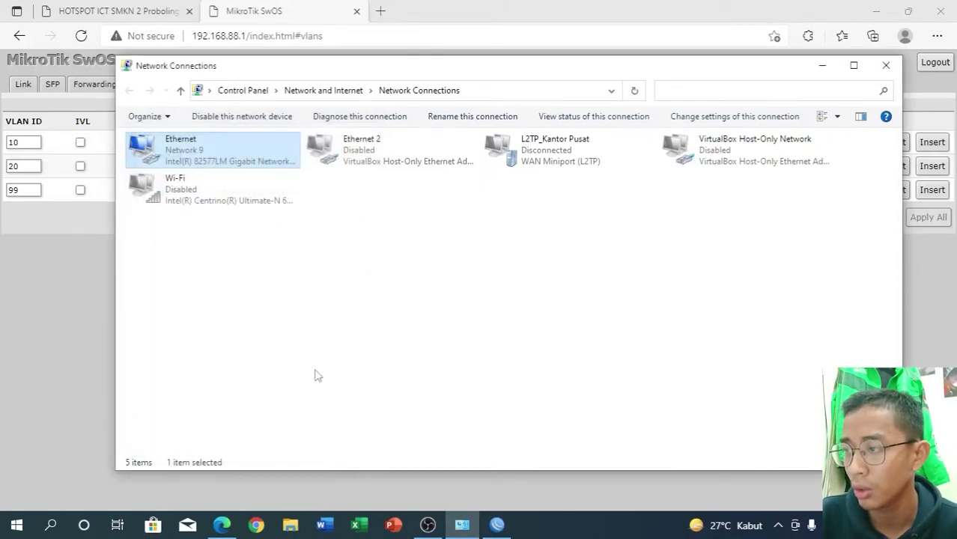
left_click(431, 318)
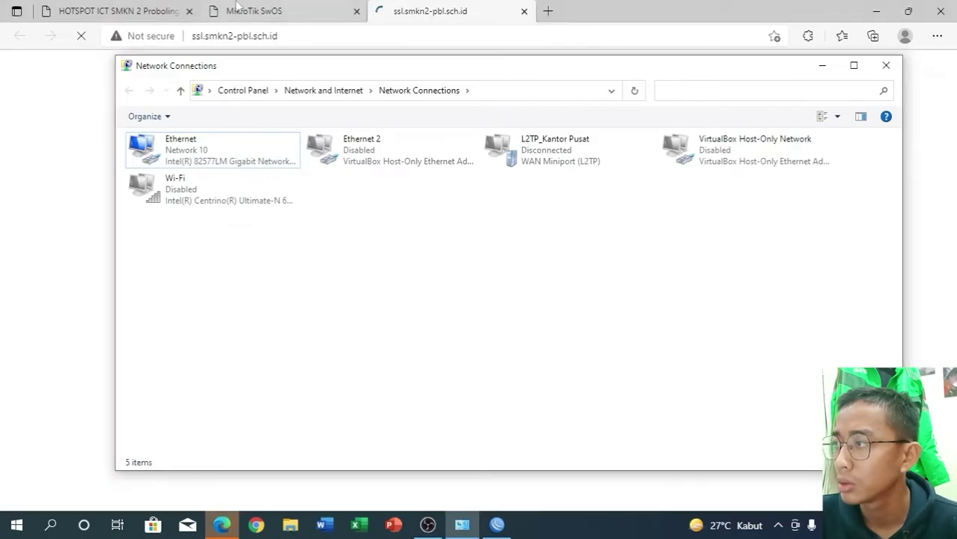
- Log in to the hotspot with the student username and password, then open a new tab
left_click(429, 11)
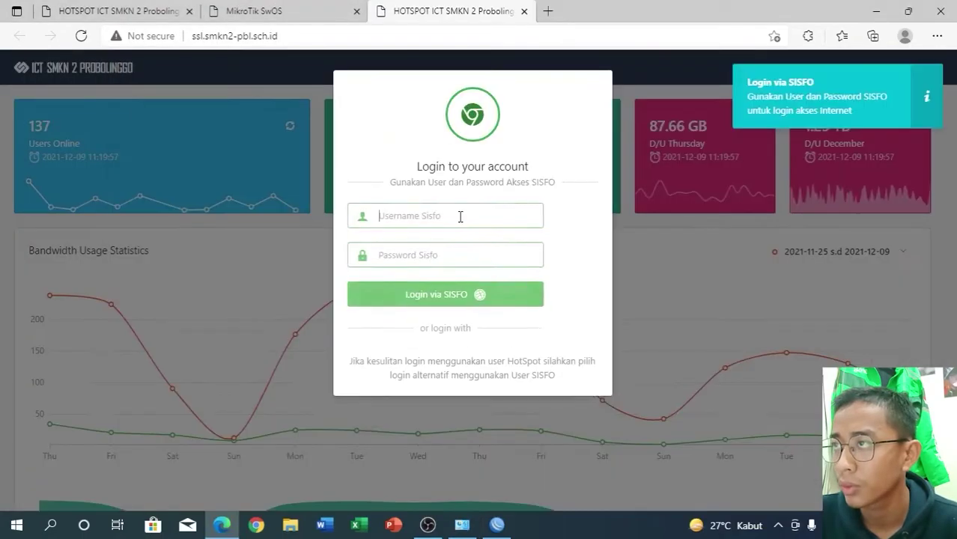
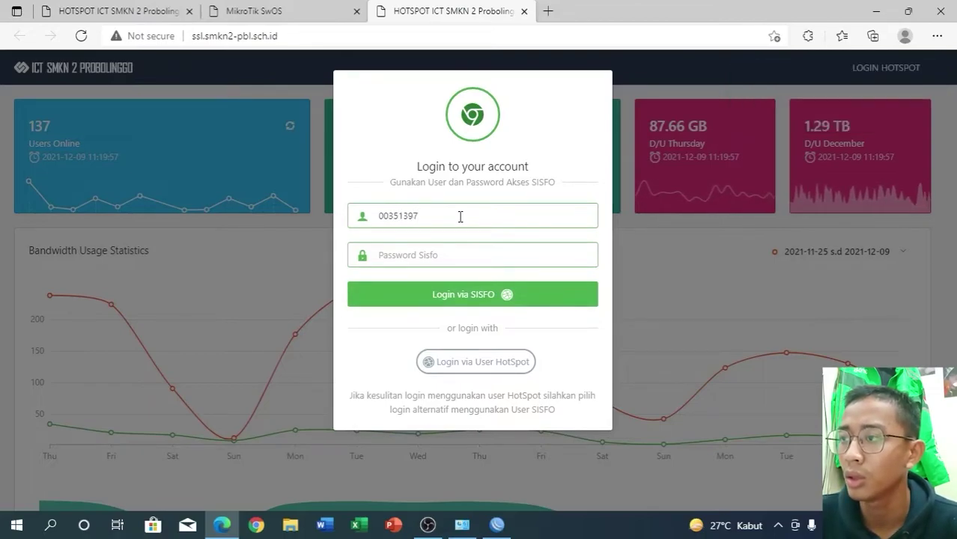
key("Tab")
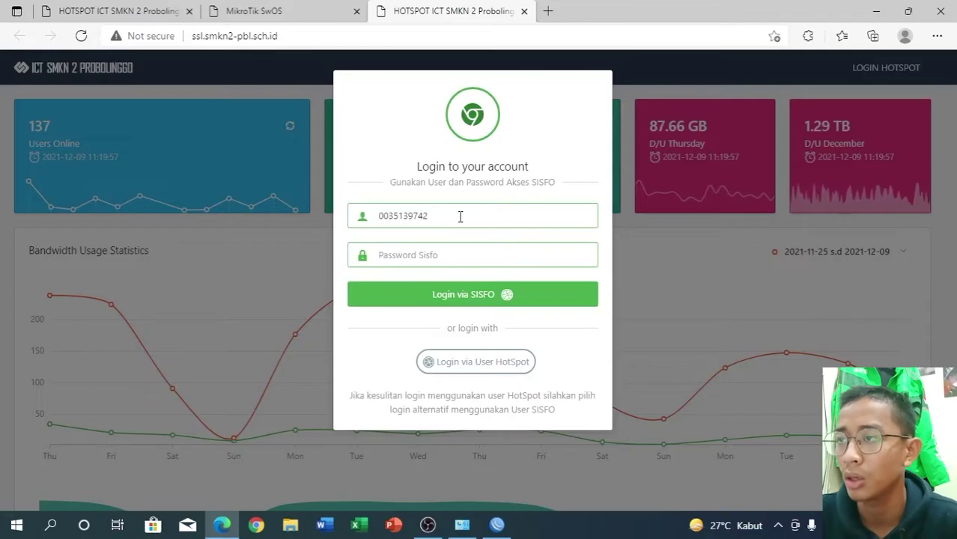
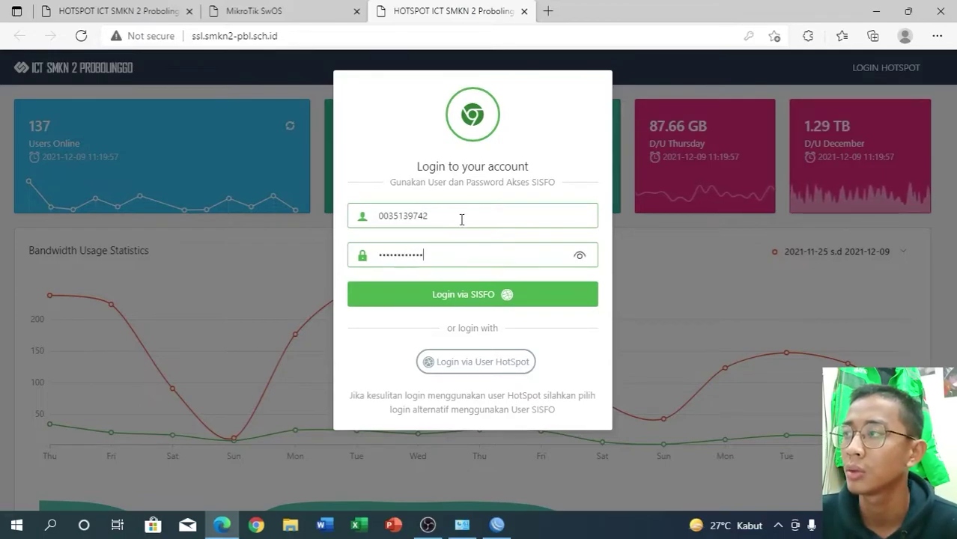
left_click(474, 295)
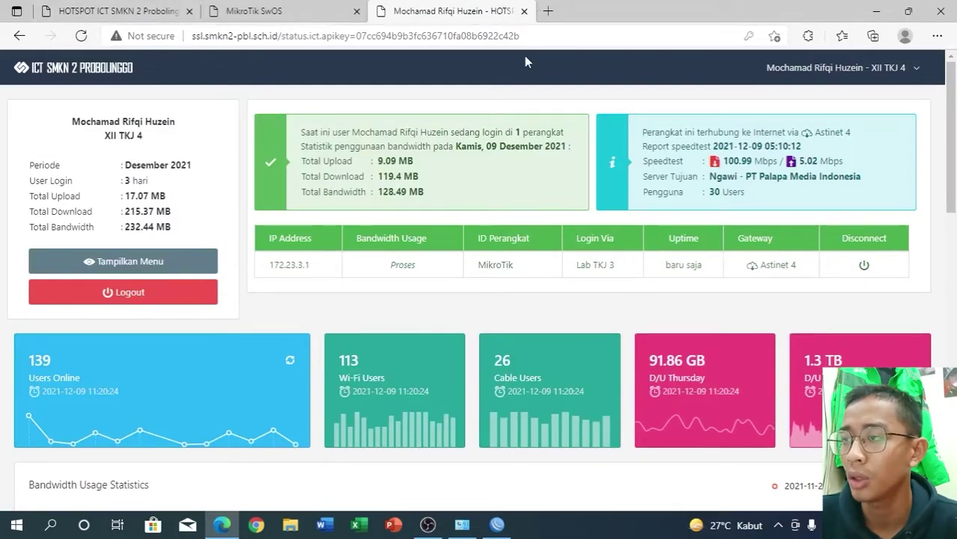
left_click(547, 11)
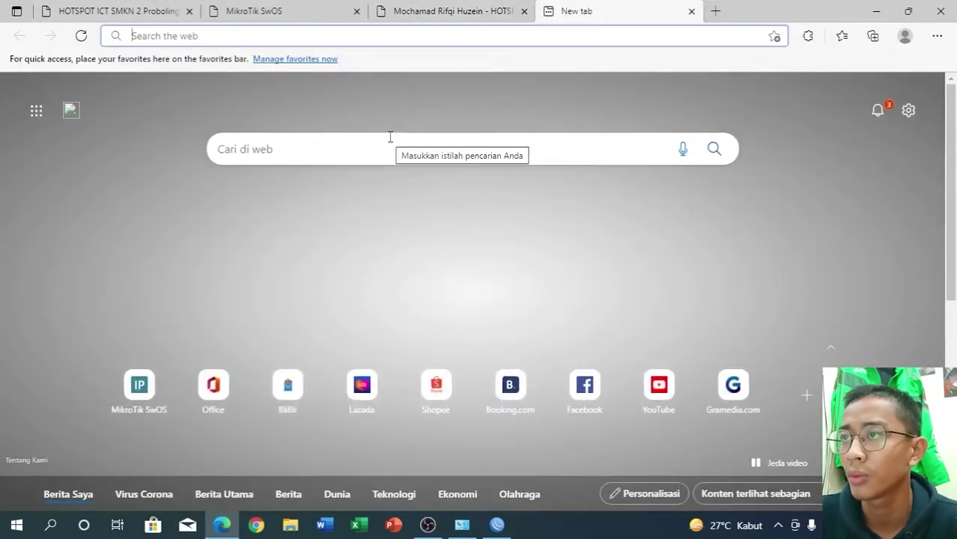
- Load youtube.com to test internet access, then close the extra tab
type("youtube")
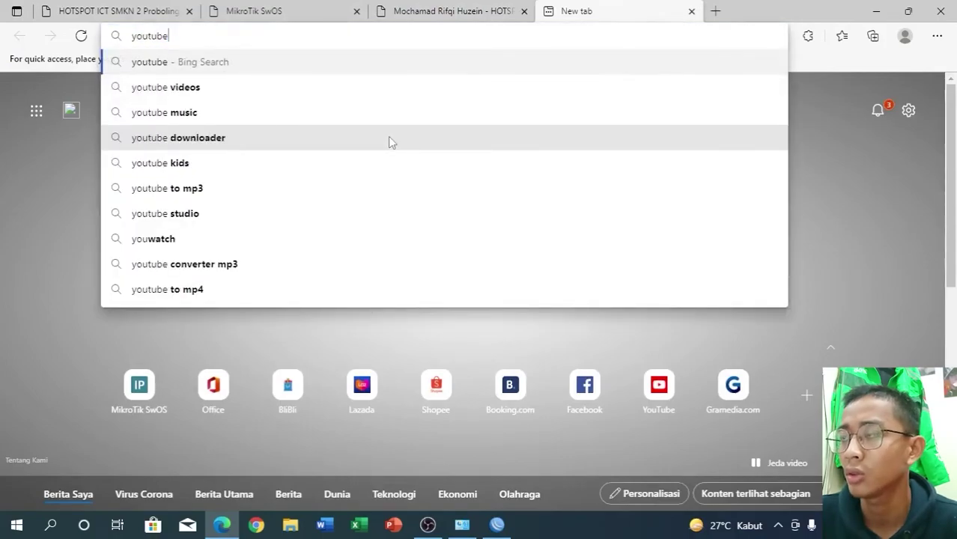
type(".com")
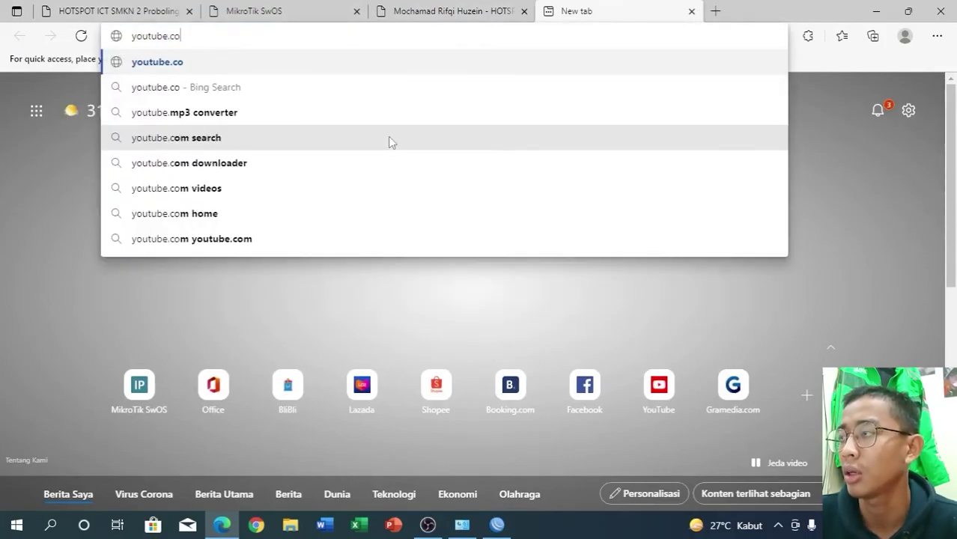
key("Return")
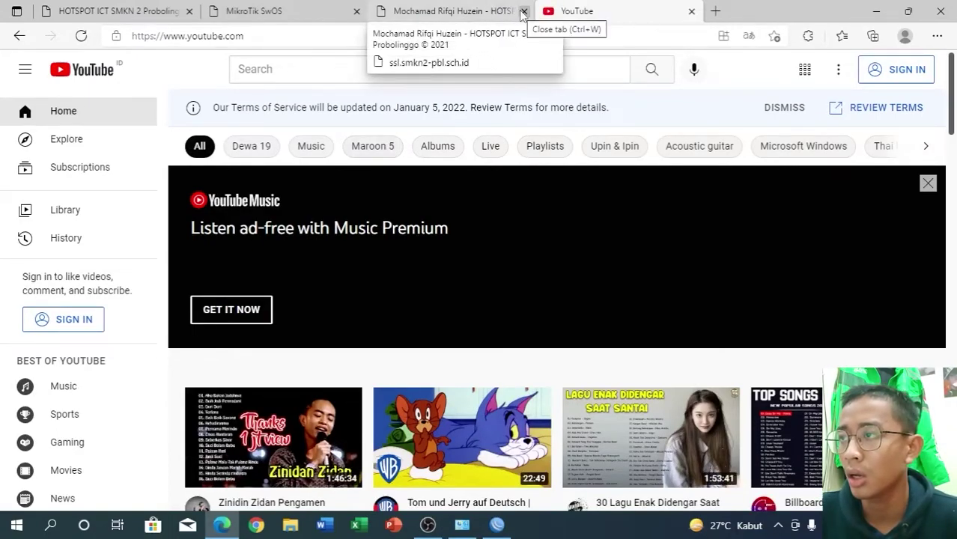
left_click(522, 13)
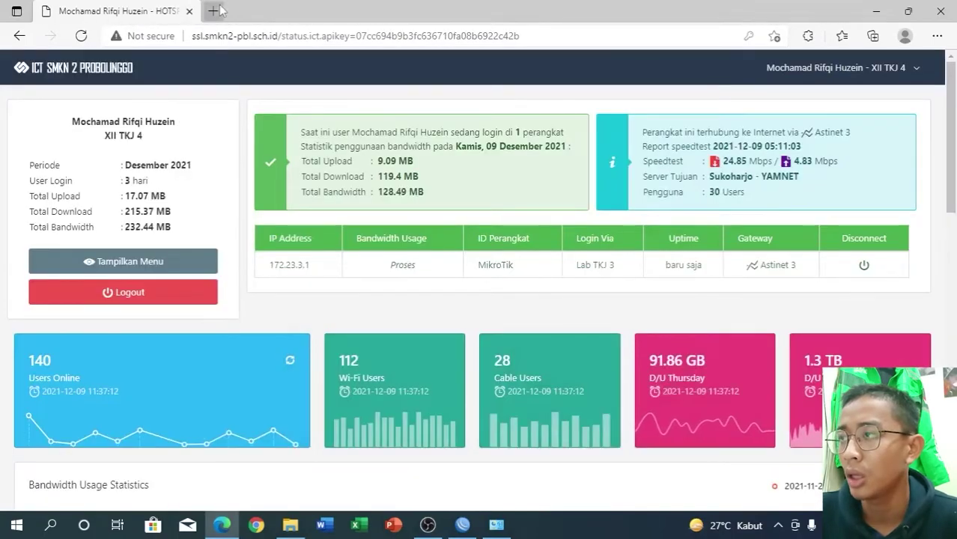
- Open the router admin page at 192.168.0.1 in a new tab
left_click(214, 12)
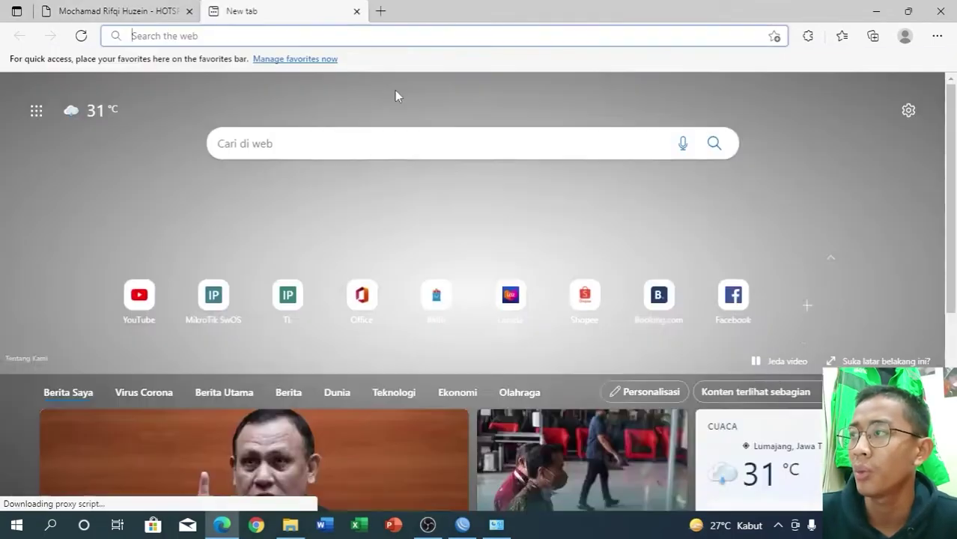
type("192")
key("Right")
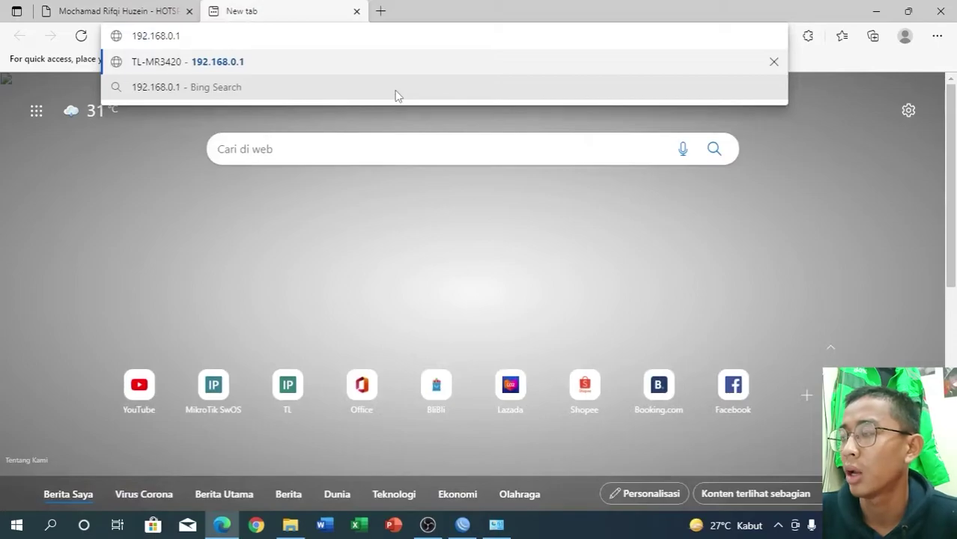
key("Return")
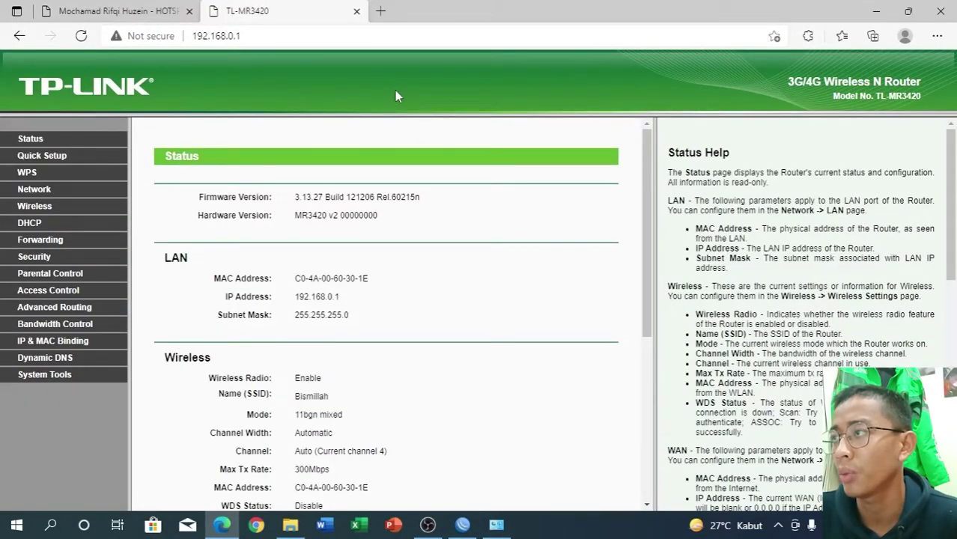
- Change the wireless network name from Bismillah to 'hamba allah' and save
left_click(40, 210)
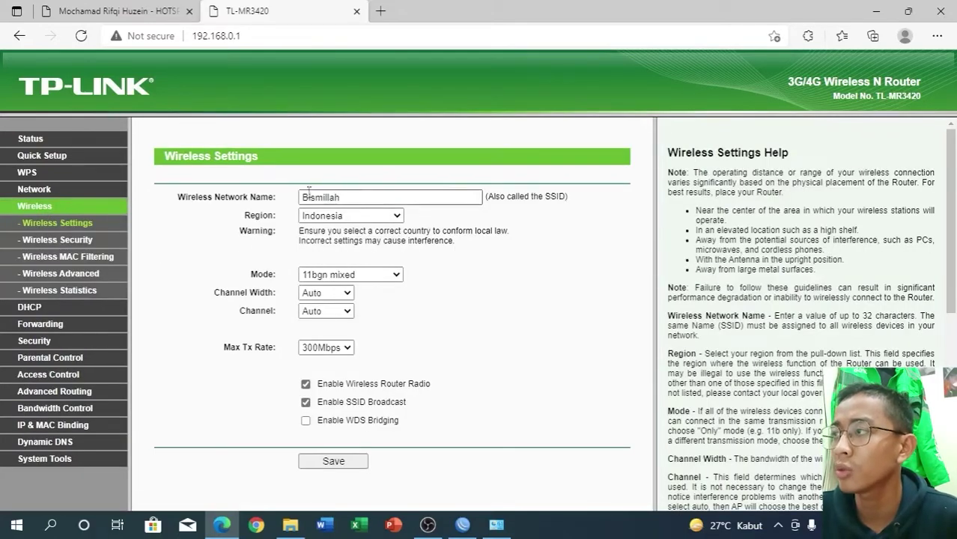
left_click(342, 193)
key("BackSpace")
key("BackSpace")
key("BackSpace")
key("BackSpace")
key("BackSpace")
key("BackSpace")
key("BackSpace")
key("BackSpace")
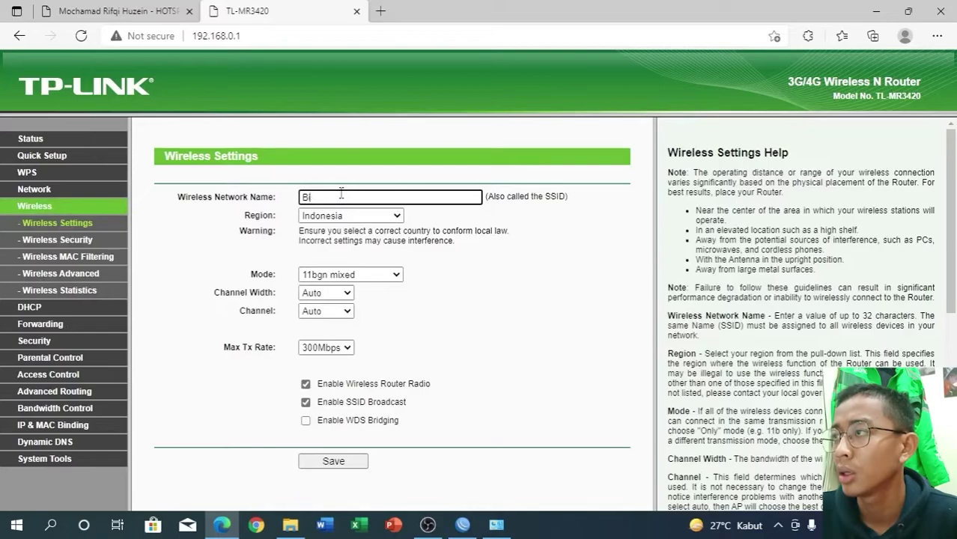
type("hamba")
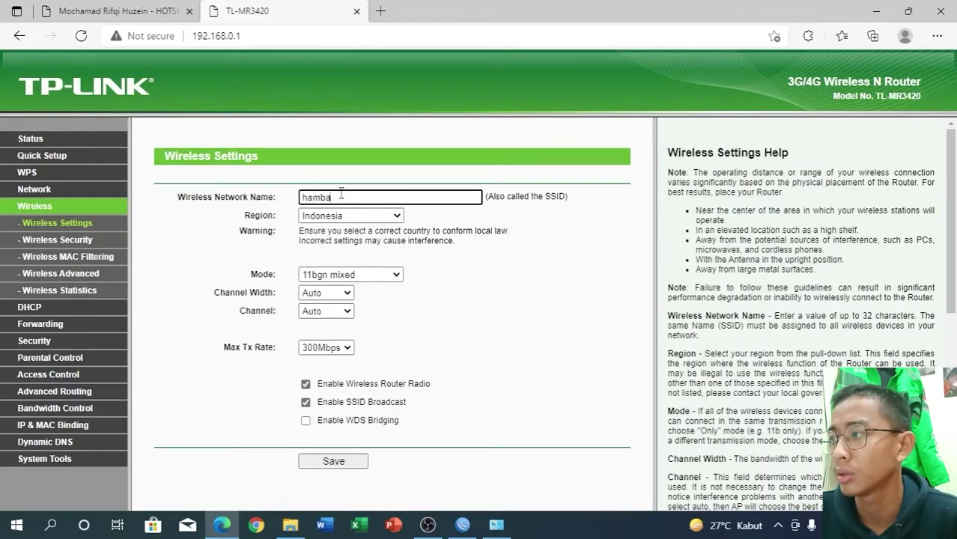
type(" allah")
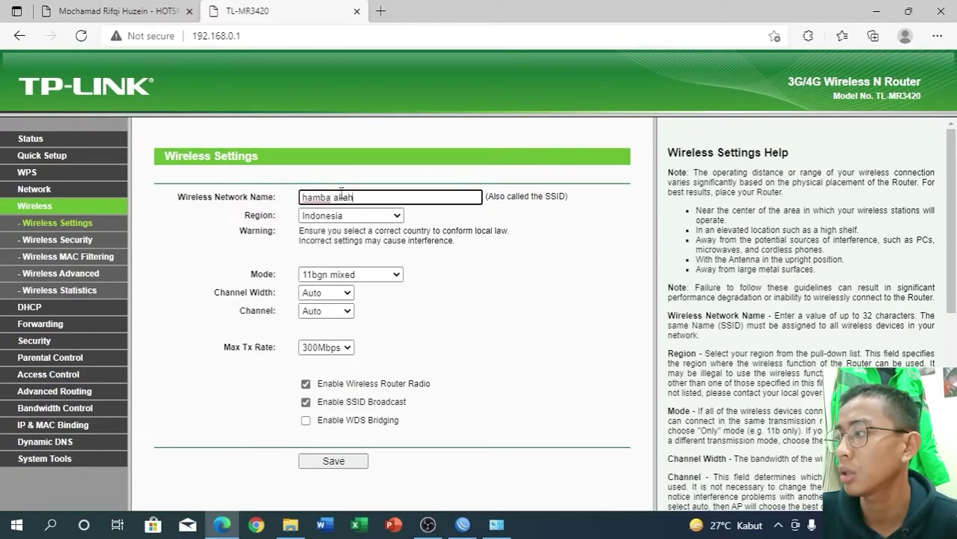
left_click(358, 468)
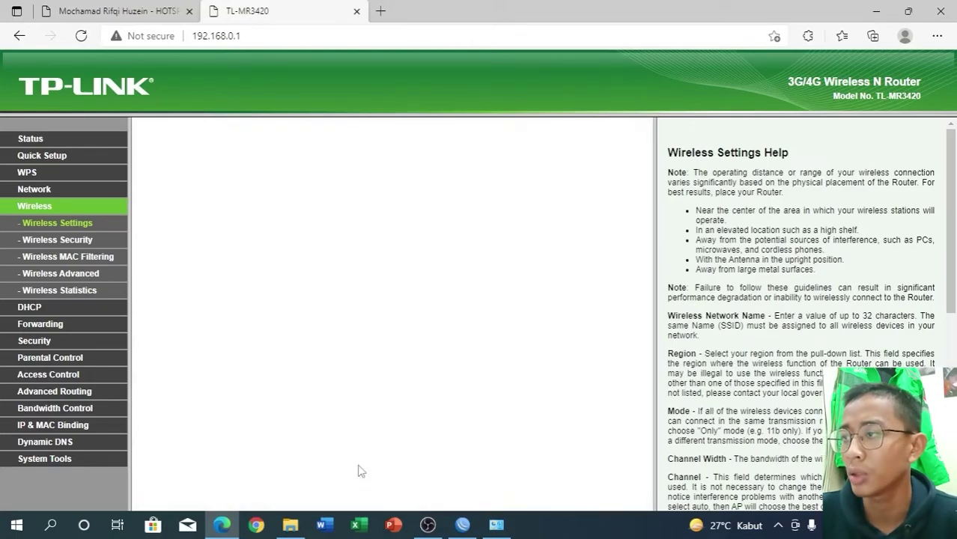
- Save the WPA/WPA2-Personal wireless security settings with the wireless password
left_click(64, 240)
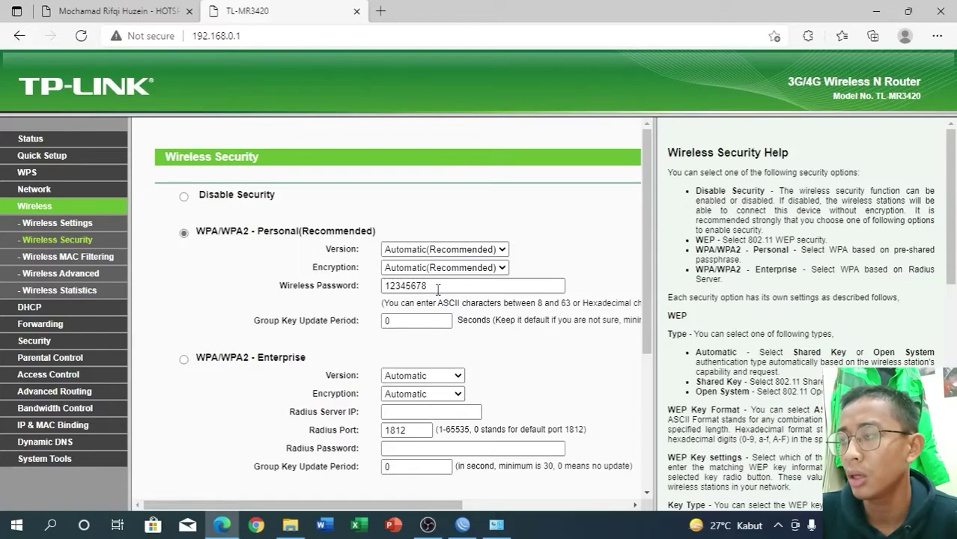
left_click_drag(645, 263, 666, 440)
left_click(431, 466)
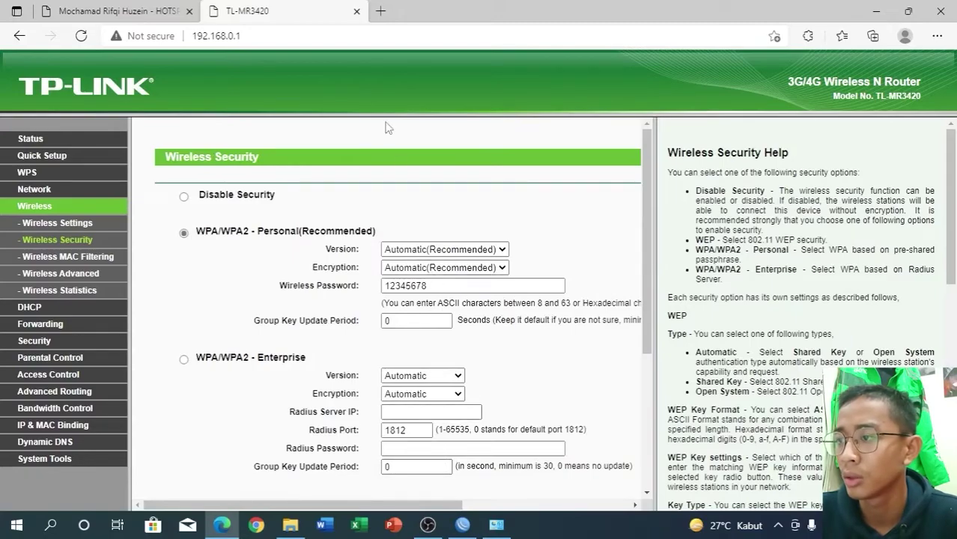
- Reboot the TL-MR3420 router from System Tools and confirm the restart
left_click(60, 458)
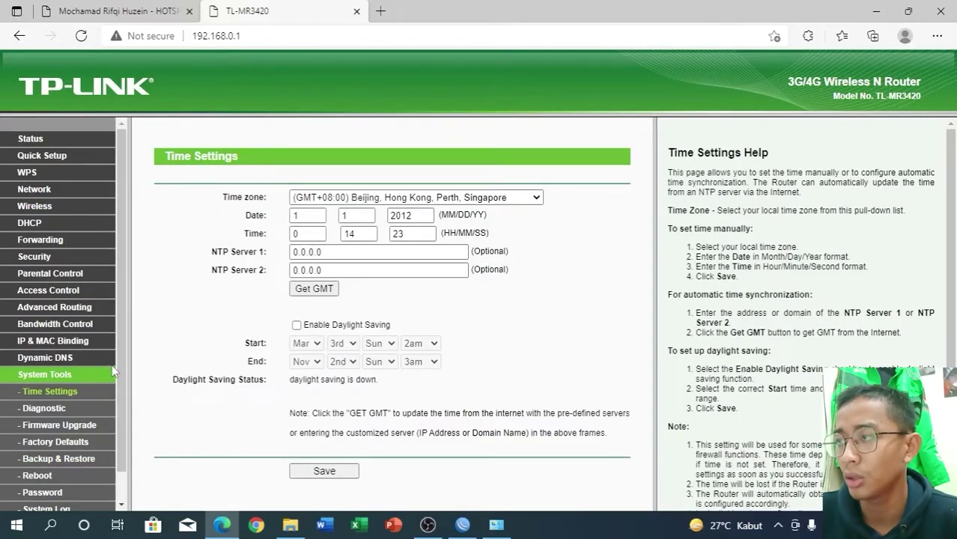
scroll(117, 365, "down", 1)
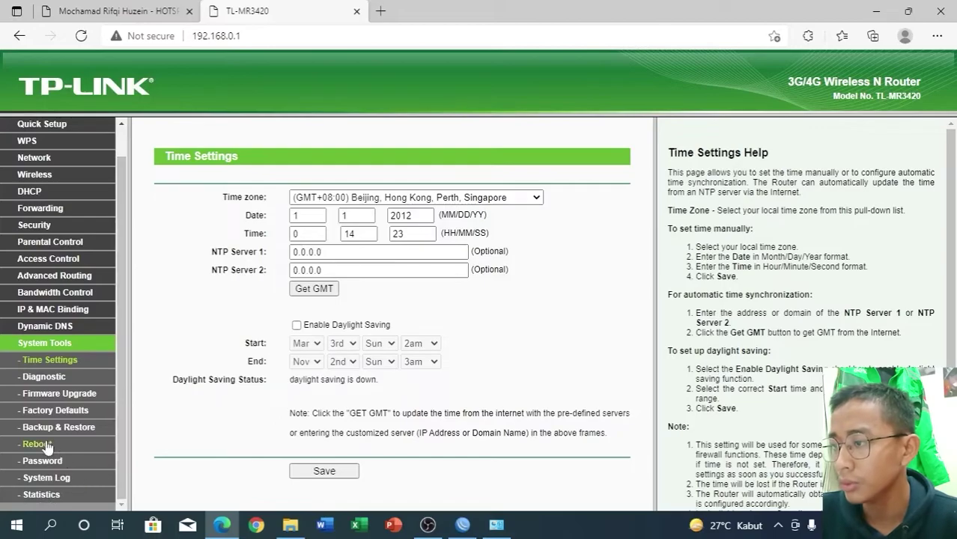
left_click(39, 444)
left_click(342, 214)
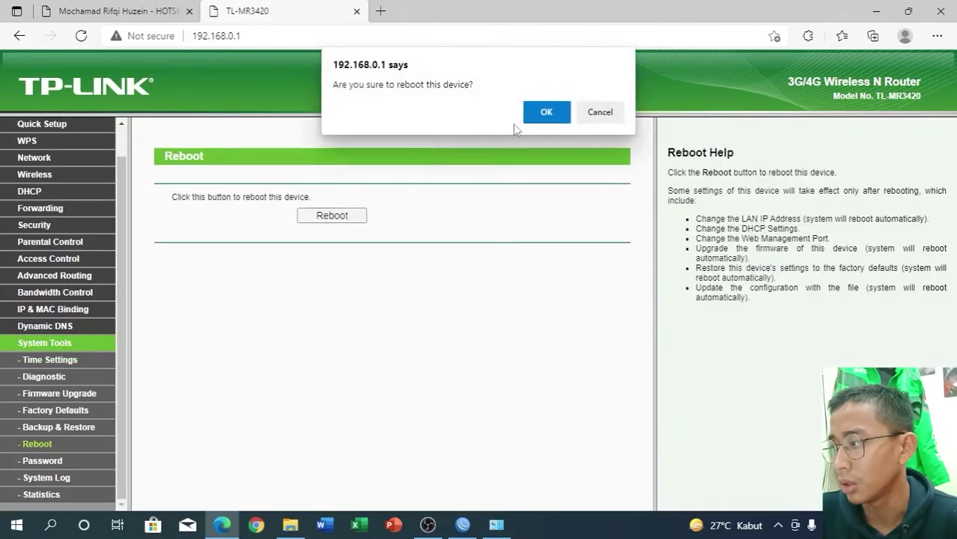
left_click(546, 113)
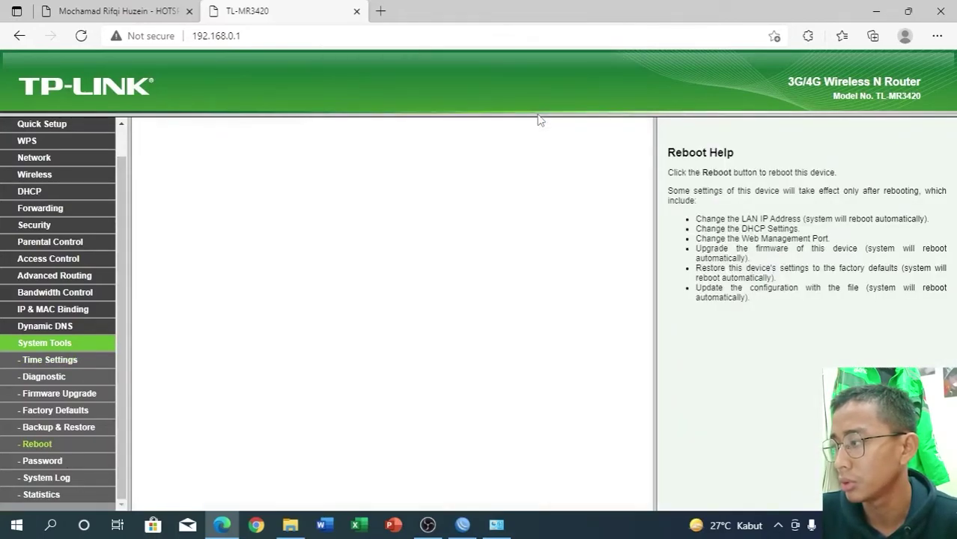
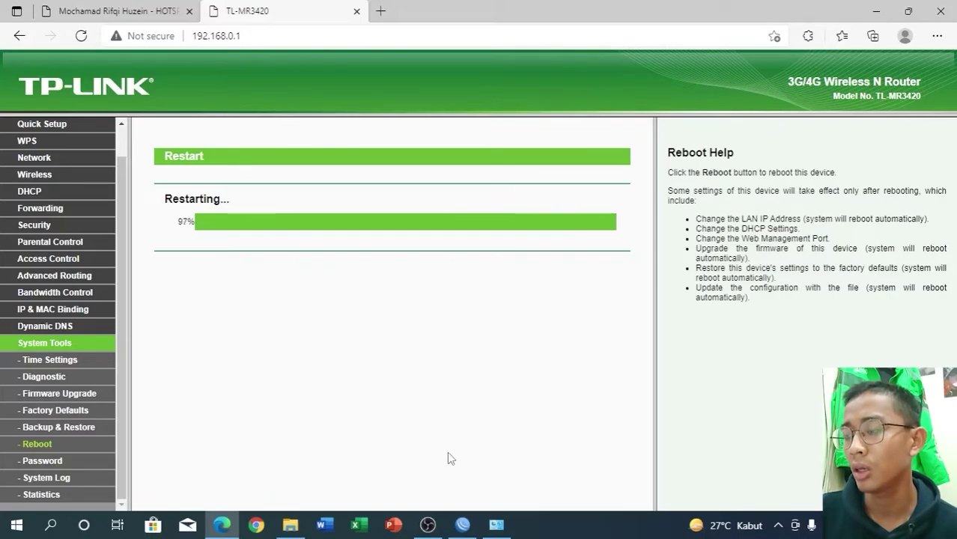
- Let the TL-MR3420 reboot reach 100%, then bring up the WinBox session to the hAP ac lite
mouse_move(443, 518)
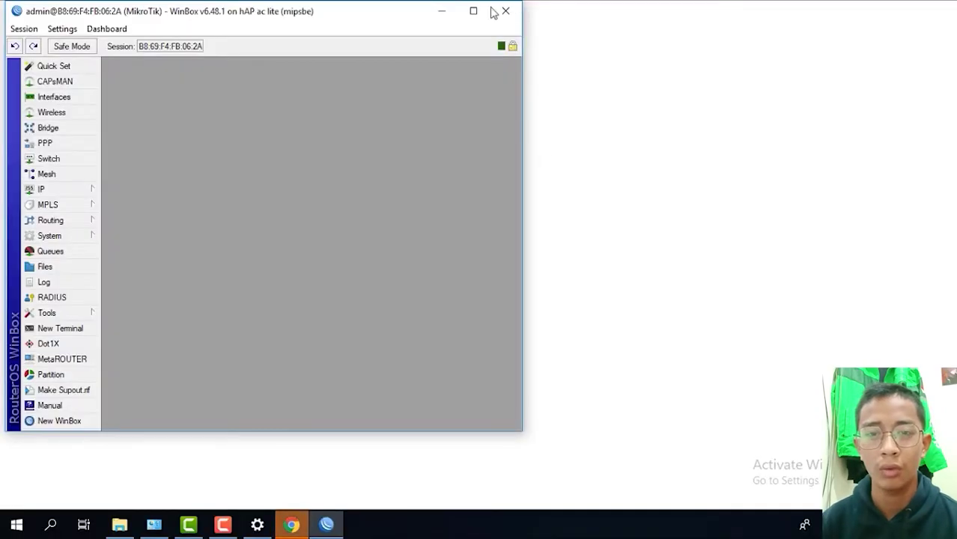
- Maximize WinBox and open the IP > Firewall Filter Rules list
left_click(473, 11)
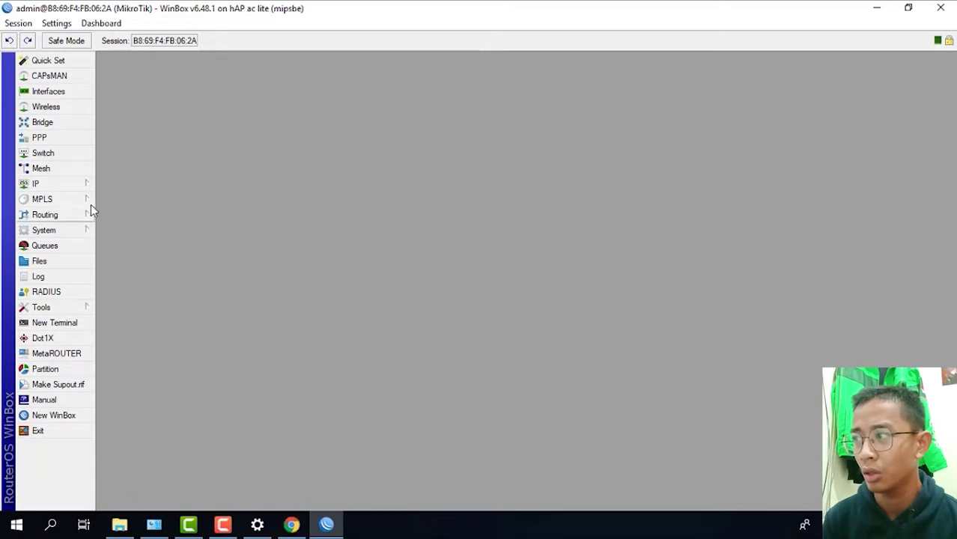
left_click(82, 184)
left_click(118, 258)
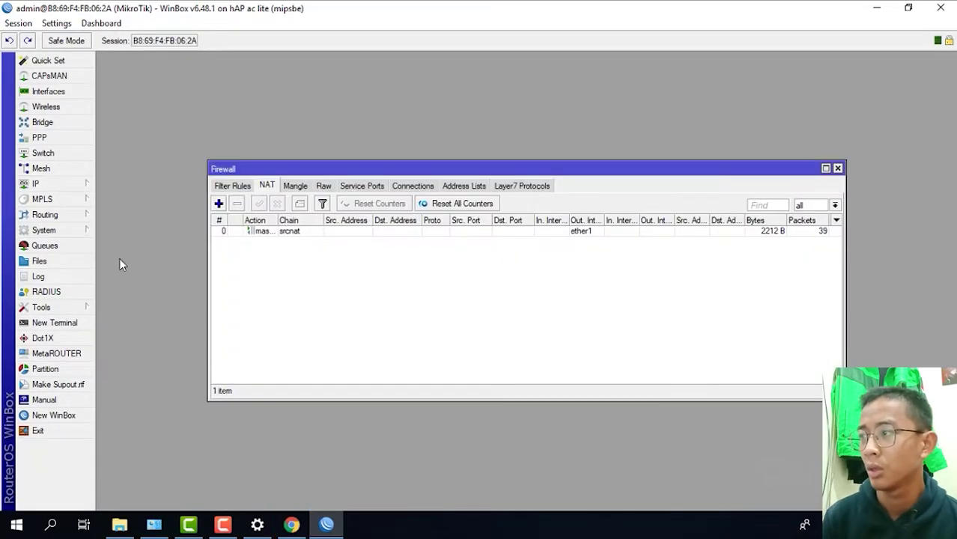
left_click(237, 188)
- Start a new filter rule with chain input, protocol icmp and In. Interface ether3
left_click(219, 203)
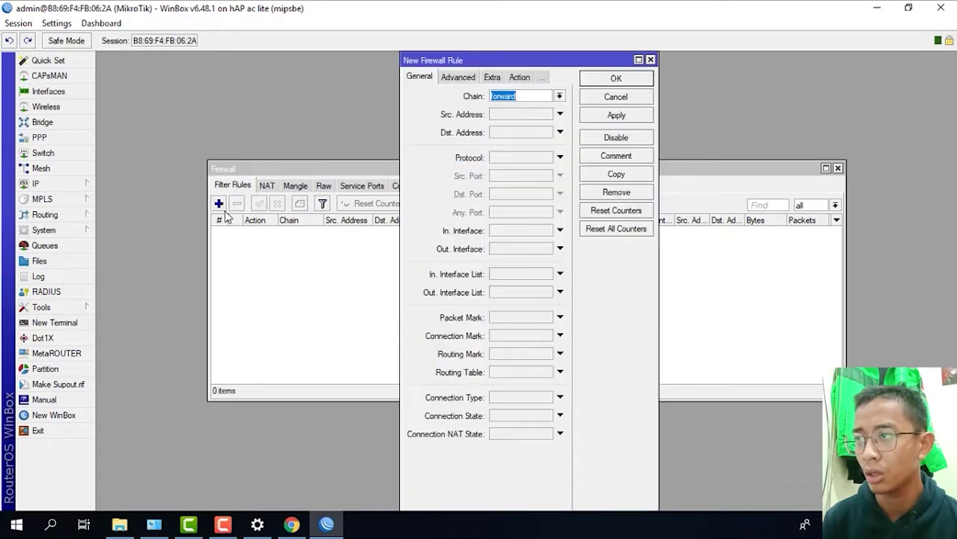
left_click(559, 96)
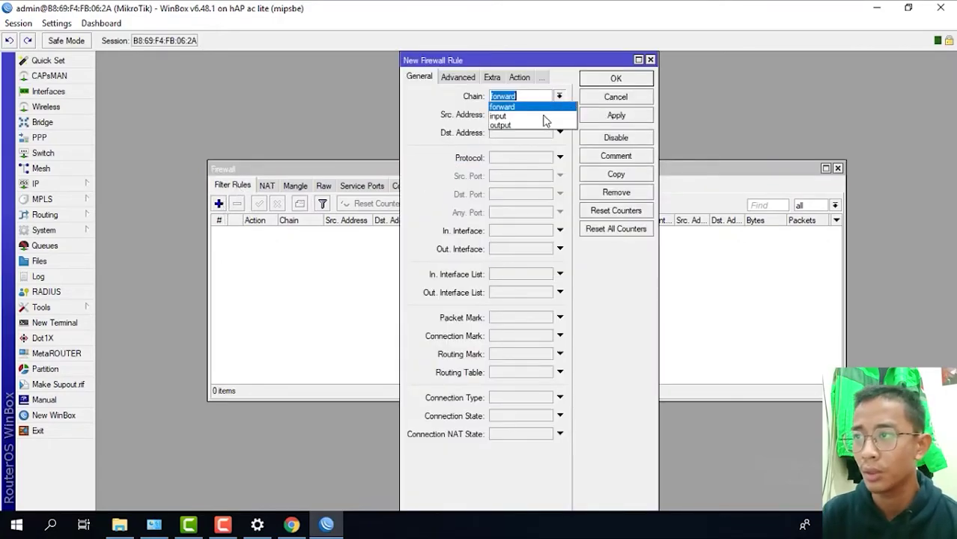
left_click(540, 116)
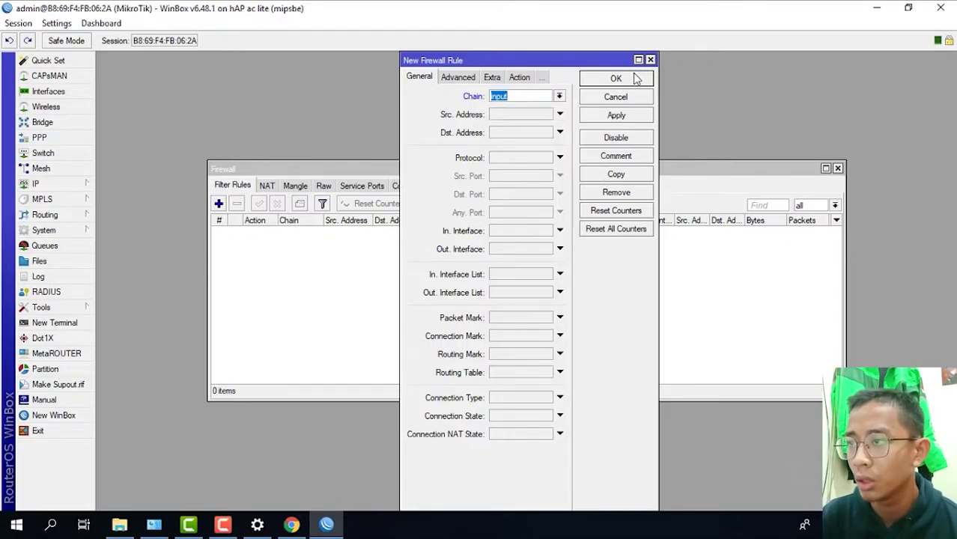
left_click(560, 157)
left_click(562, 164)
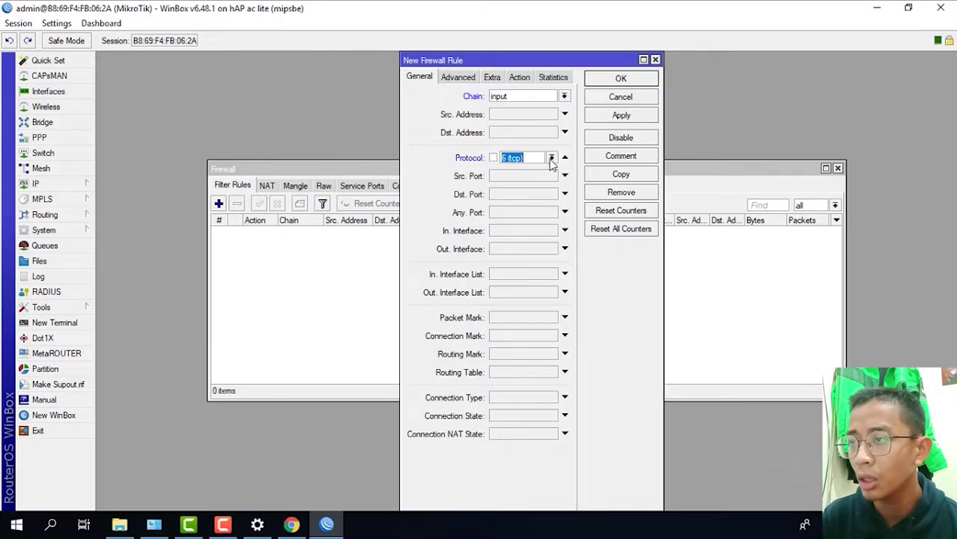
left_click(552, 159)
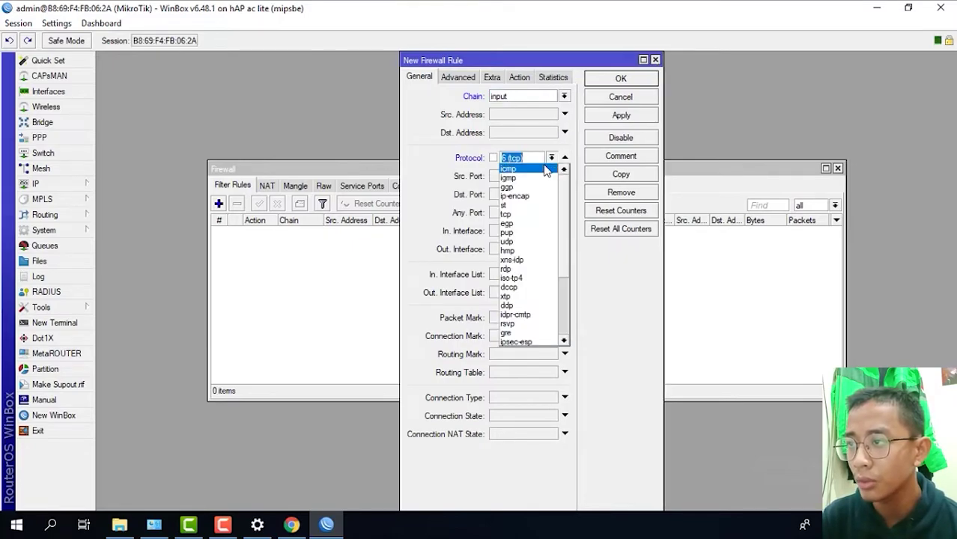
left_click(545, 171)
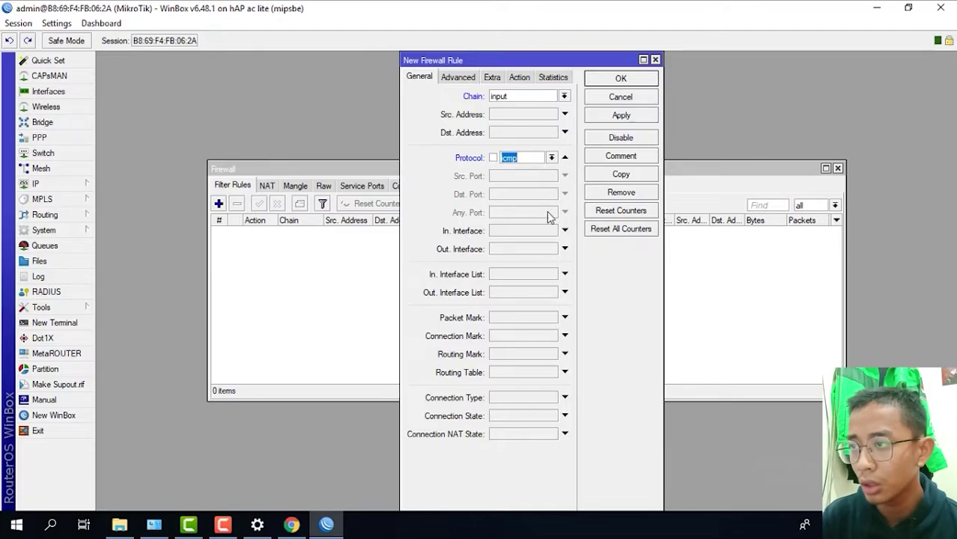
left_click(565, 231)
left_click(552, 231)
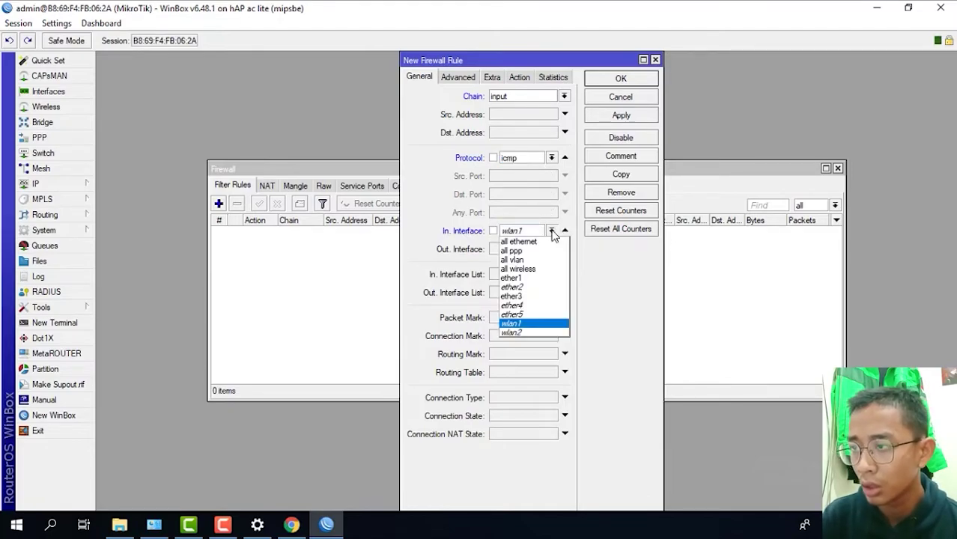
left_click(524, 296)
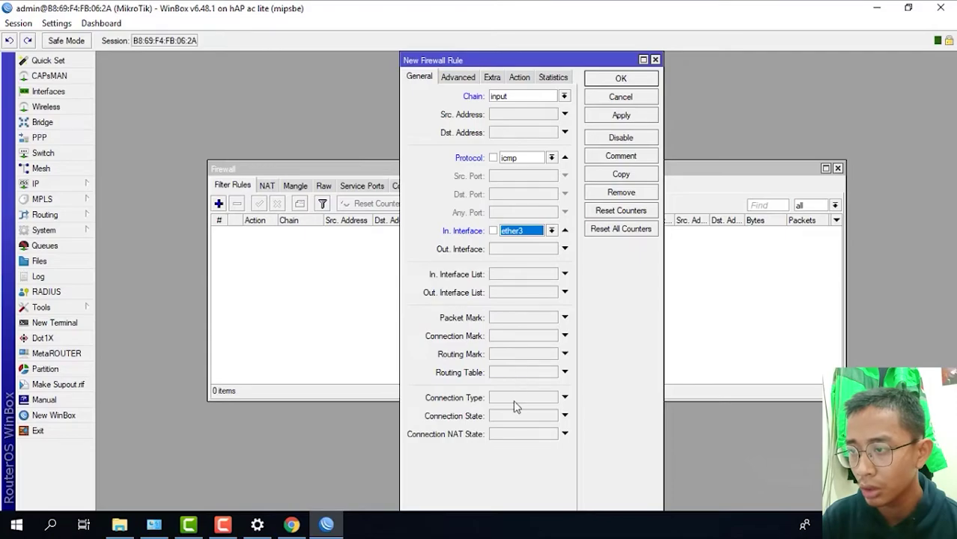
- Match connection state established, set action accept, and save the rule
left_click(565, 416)
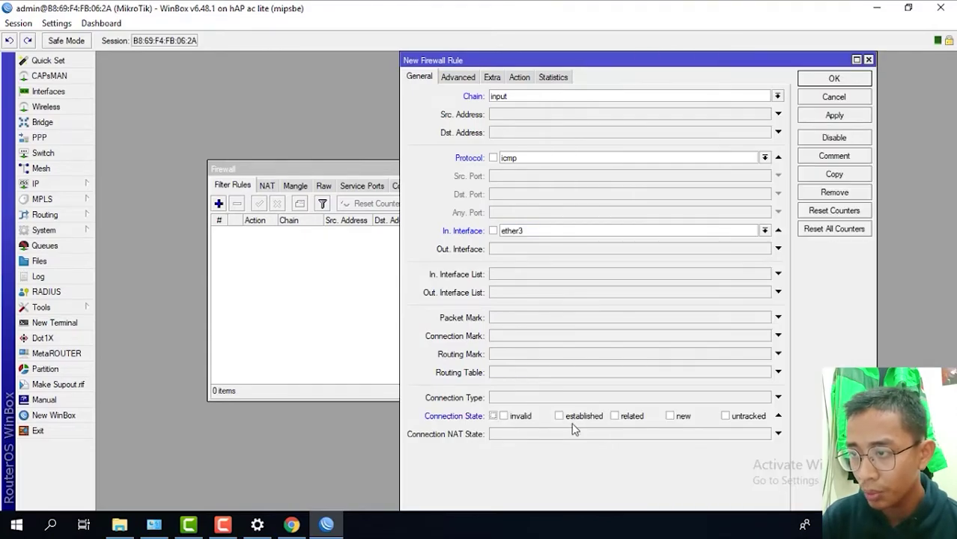
left_click(561, 421)
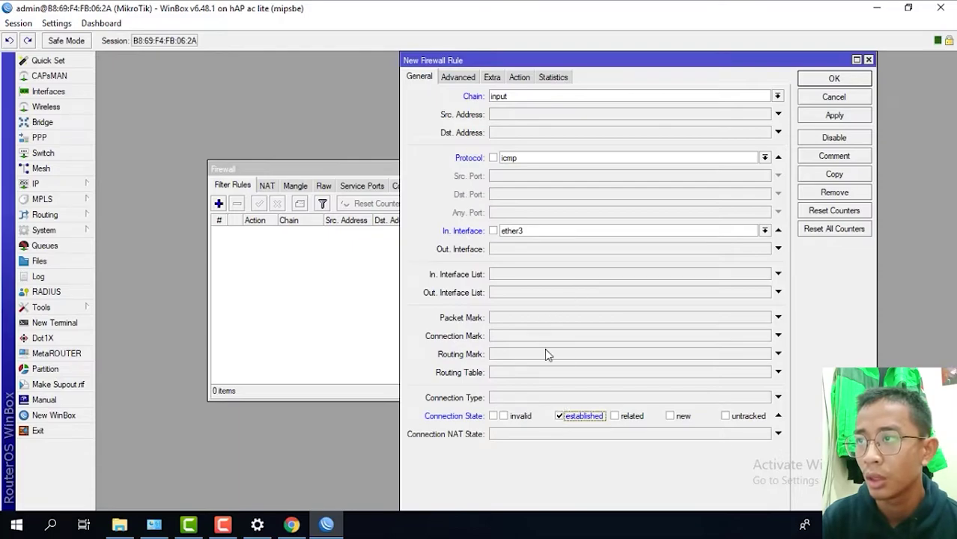
left_click(520, 78)
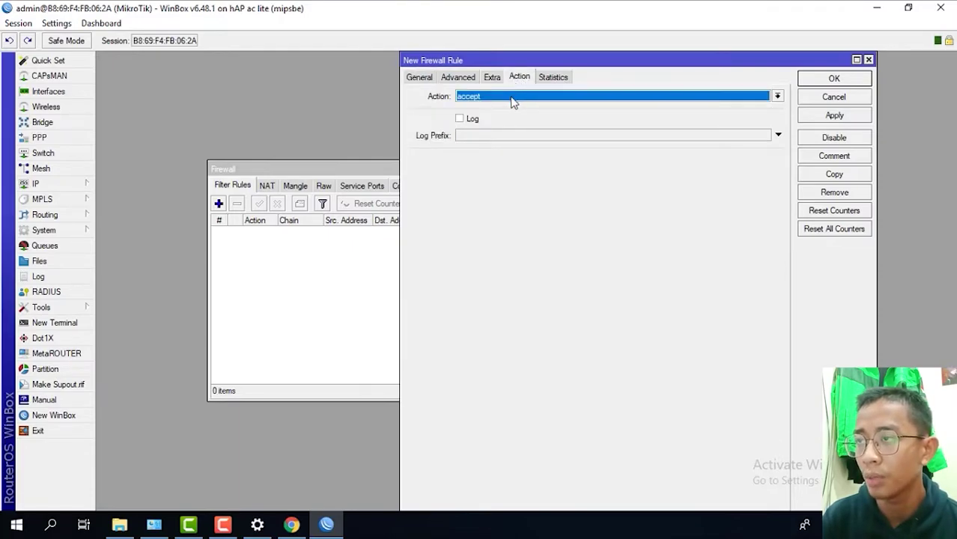
left_click(812, 116)
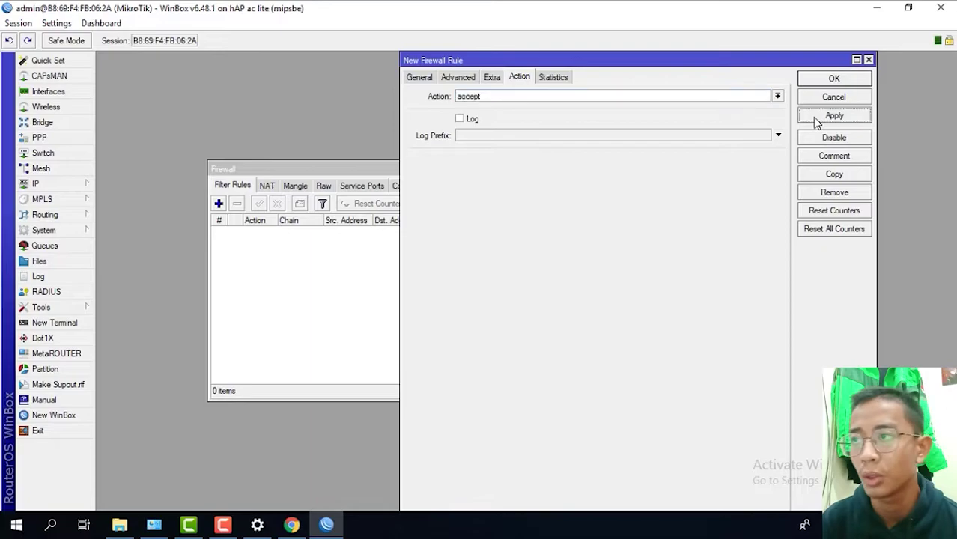
left_click(827, 80)
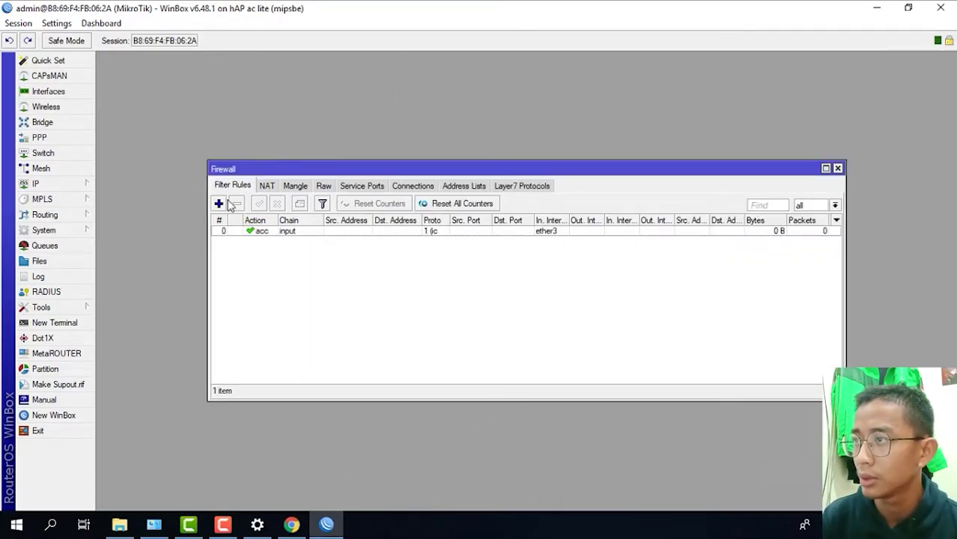
left_click(218, 204)
- Set the new rule to chain input, protocol icmp, In. Interface ether3
left_click(421, 79)
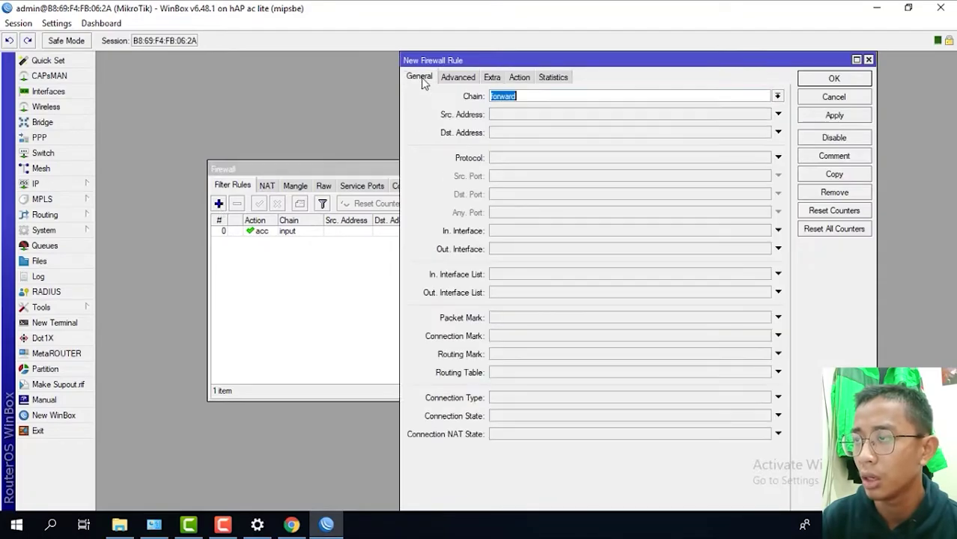
left_click(777, 97)
left_click(554, 118)
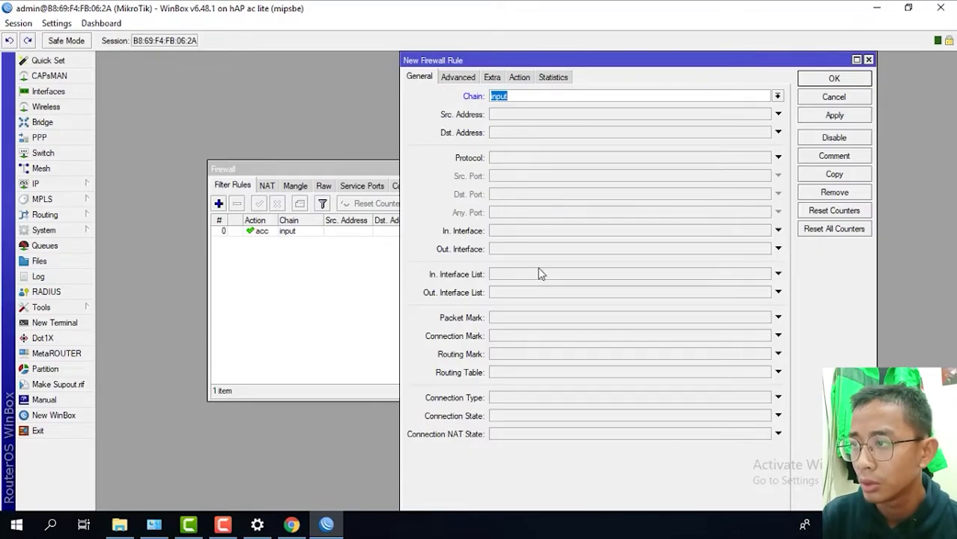
left_click(777, 157)
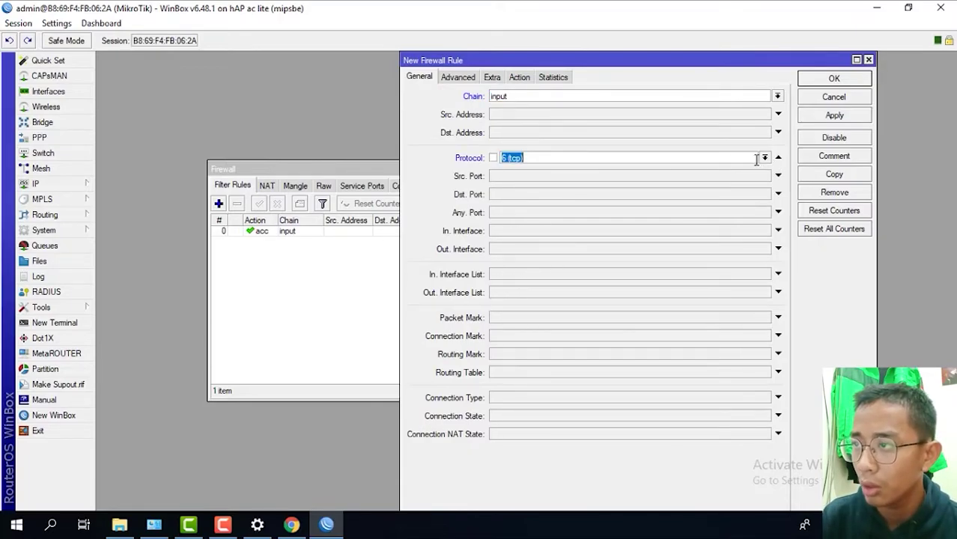
left_click(764, 158)
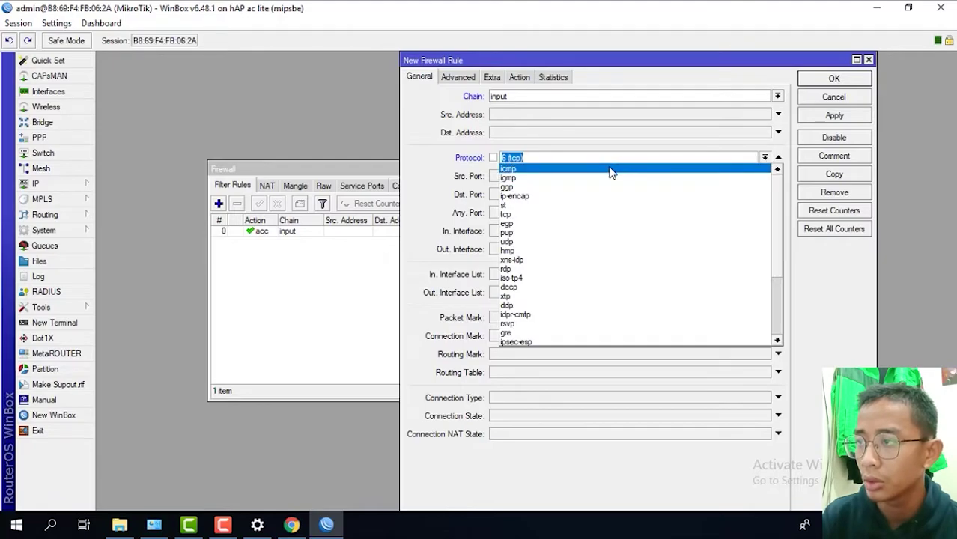
left_click(611, 173)
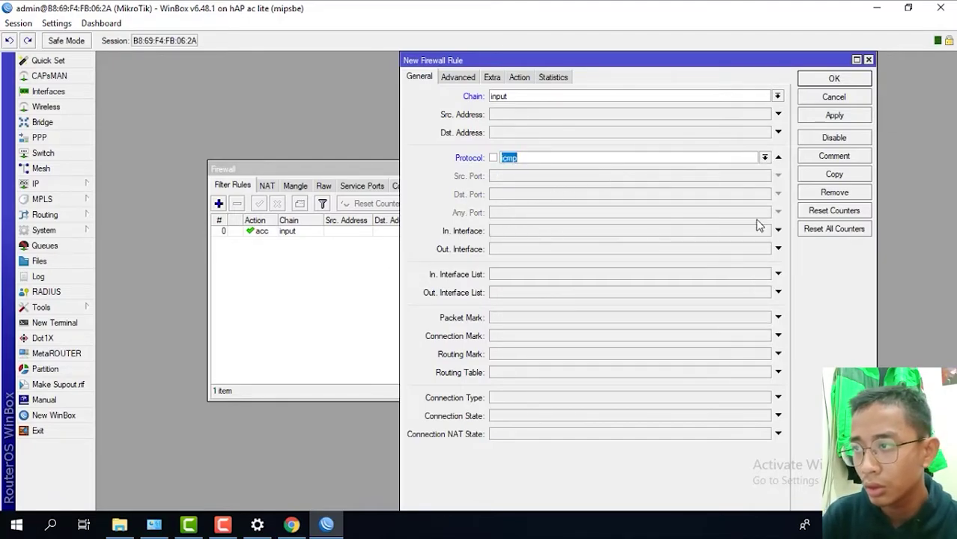
left_click(779, 232)
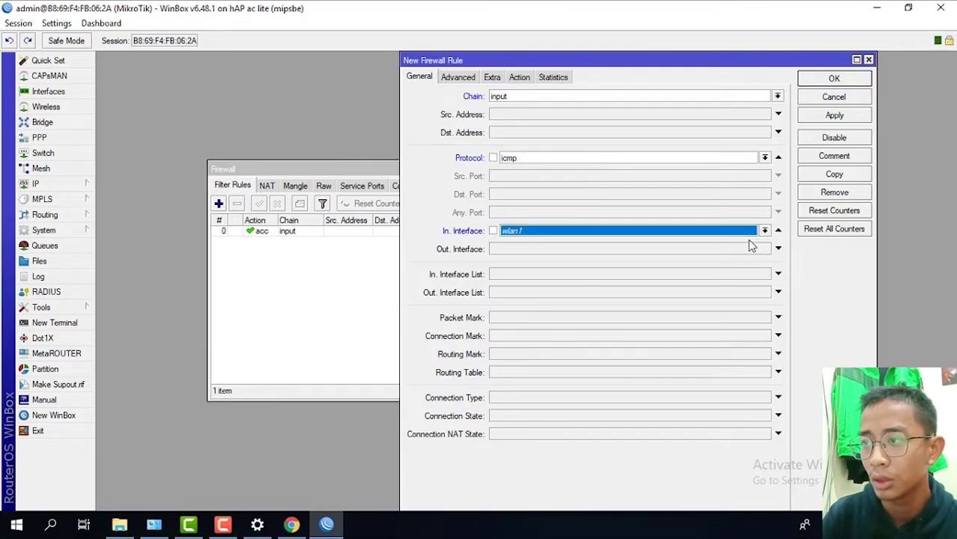
left_click(764, 232)
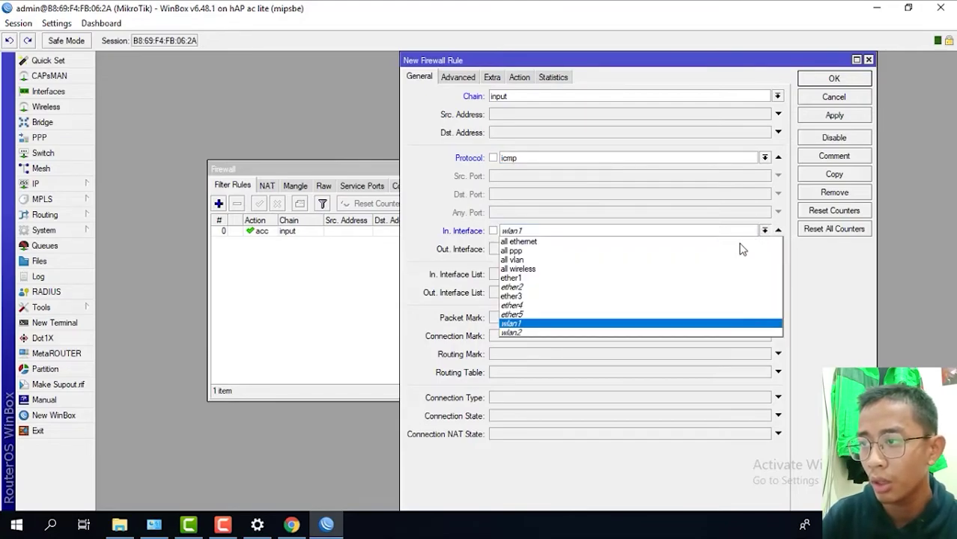
left_click(523, 298)
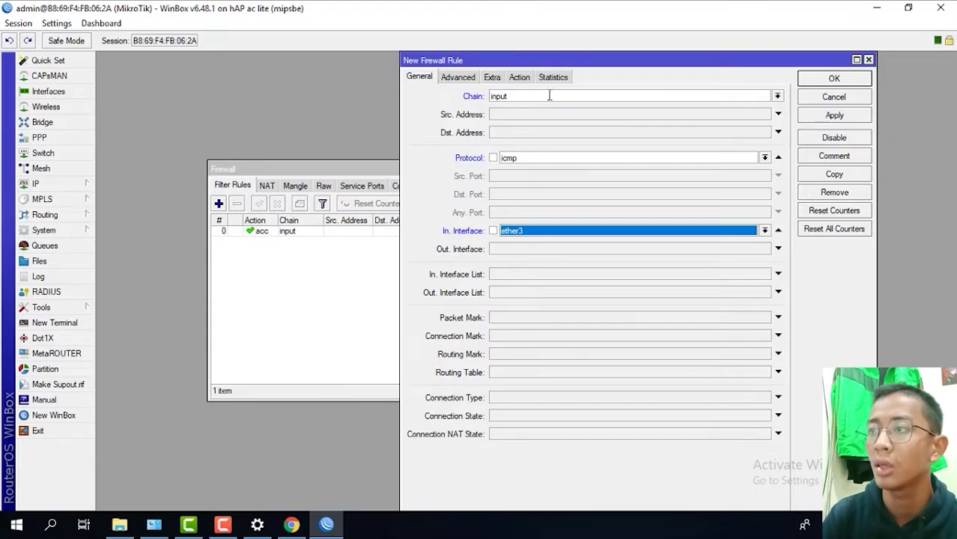
- Set the rule's action to drop and save it
left_click(522, 80)
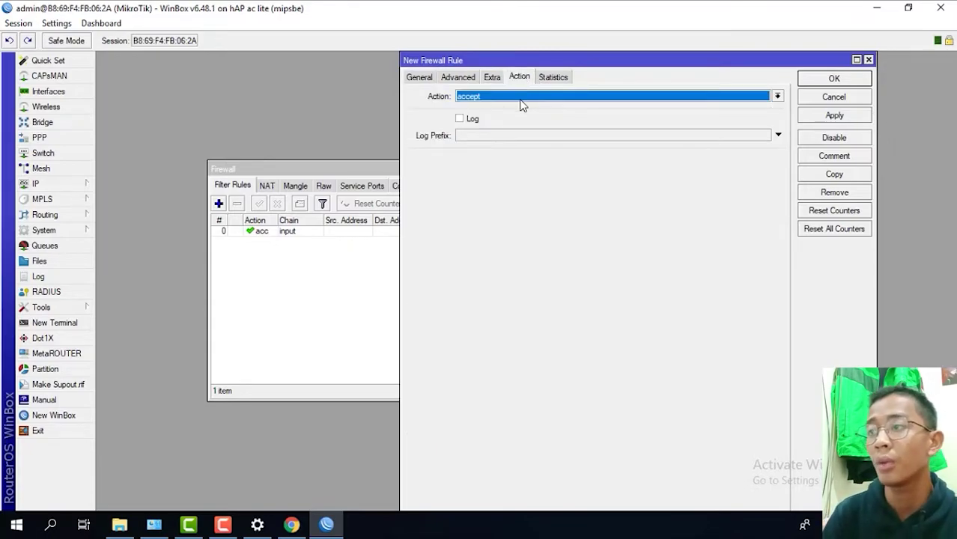
left_click(523, 97)
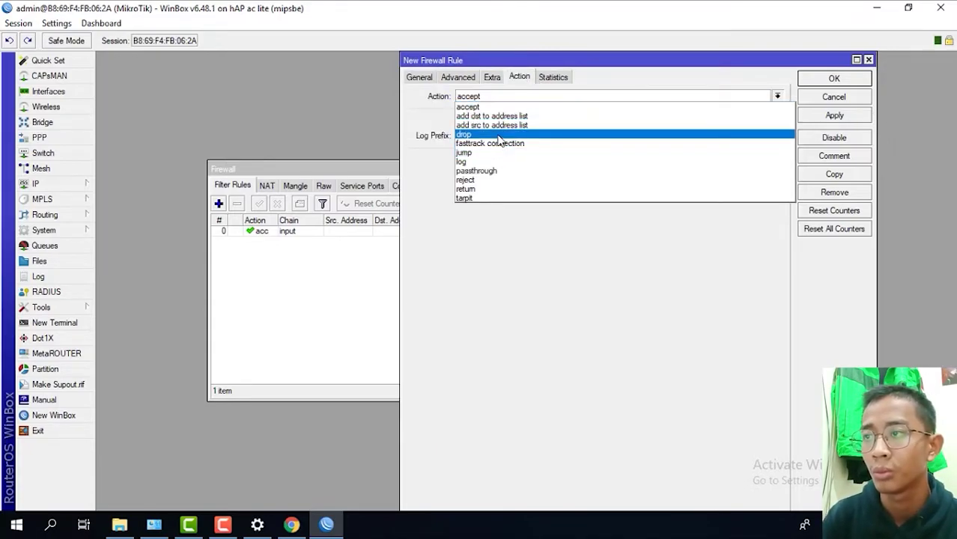
left_click(498, 136)
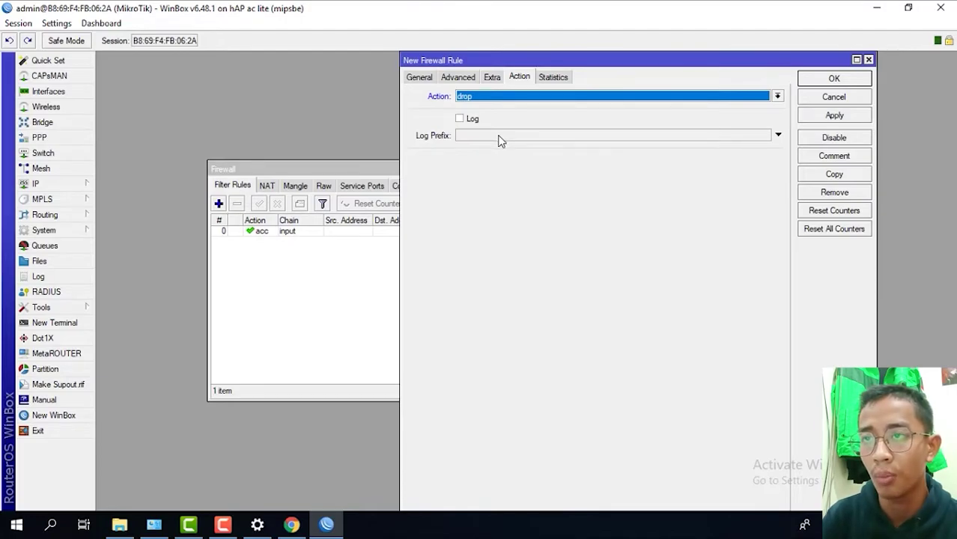
left_click(848, 116)
left_click(833, 79)
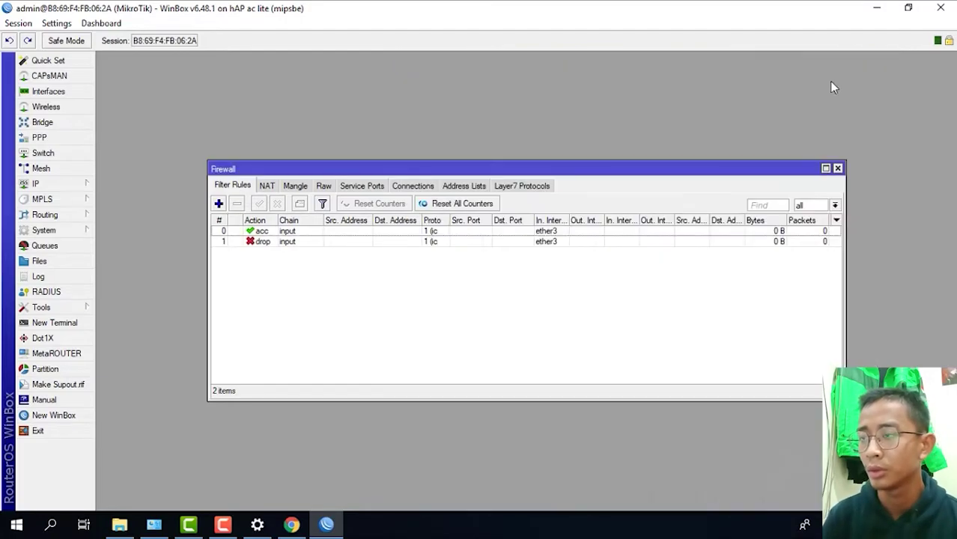
left_click(853, 525)
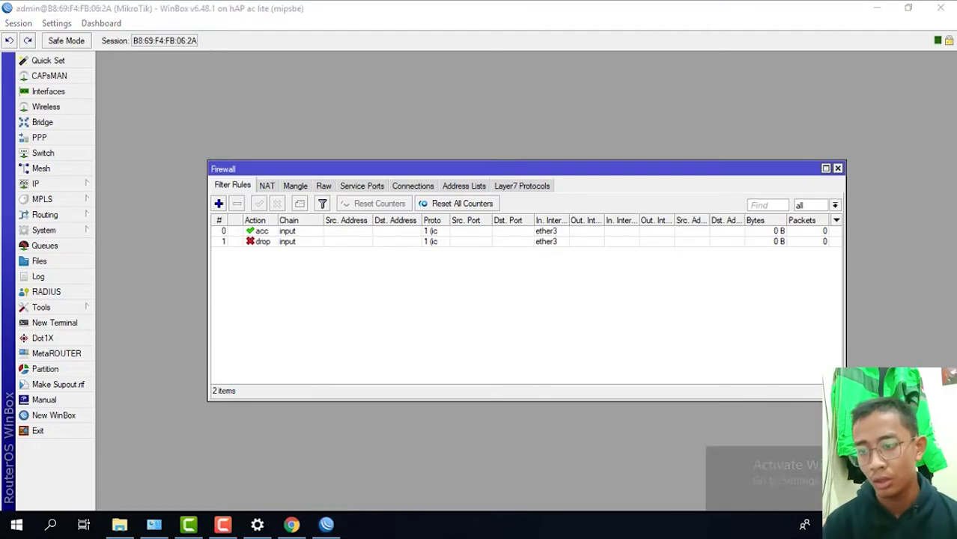
- Open the Ethernet adapter's connection details to read its IPv4 address 192.168.1.254
left_click(826, 484)
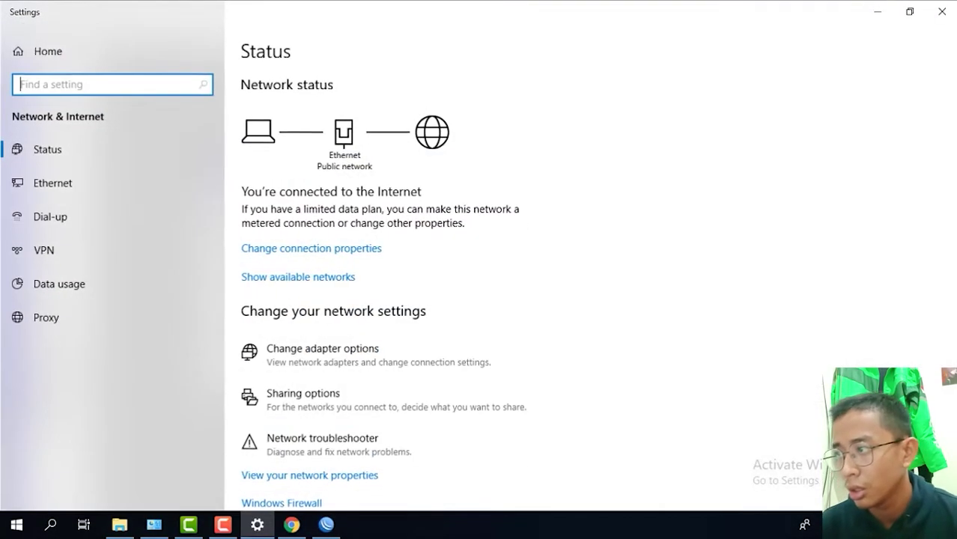
left_click(358, 361)
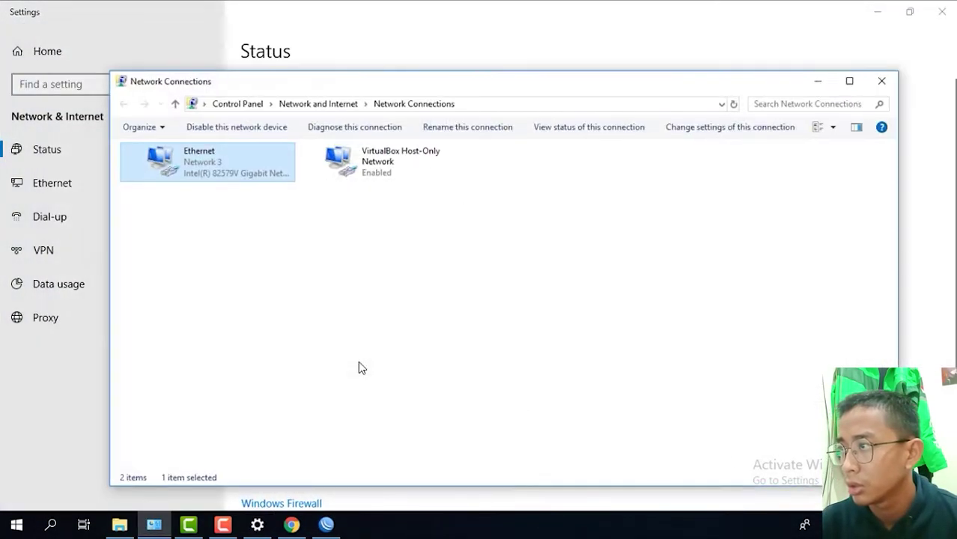
right_click(212, 165)
left_click(249, 192)
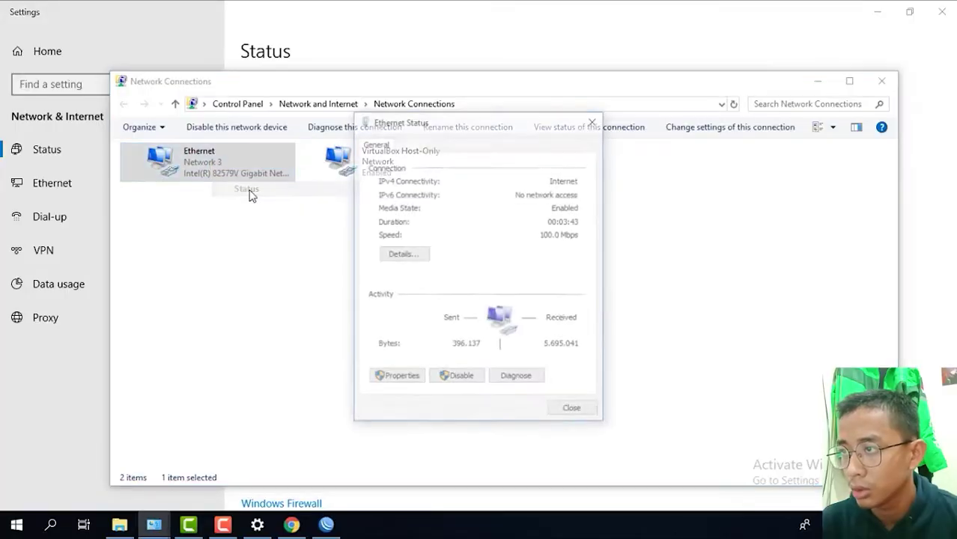
left_click(398, 254)
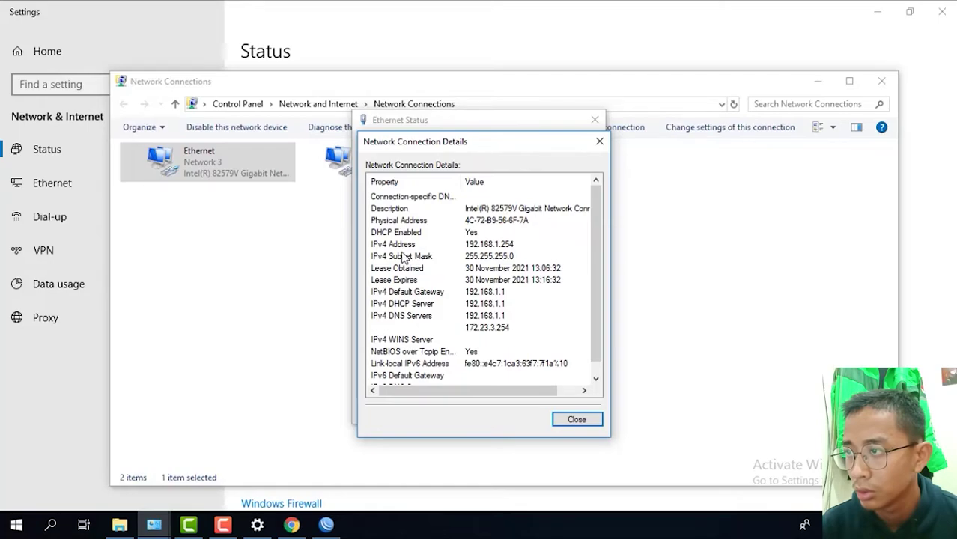
- Close the adapter details and network windows, returning to the Network & Internet status page
left_click(598, 143)
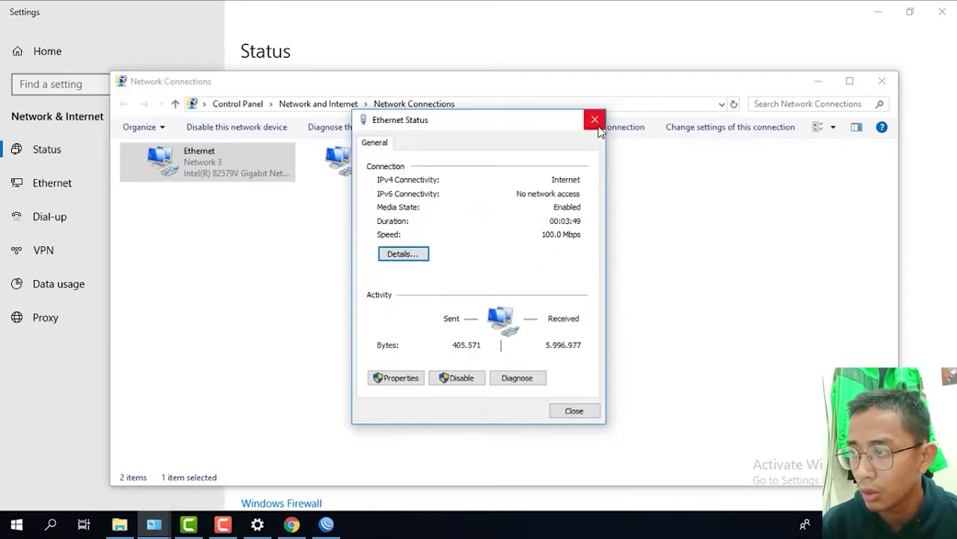
left_click(595, 119)
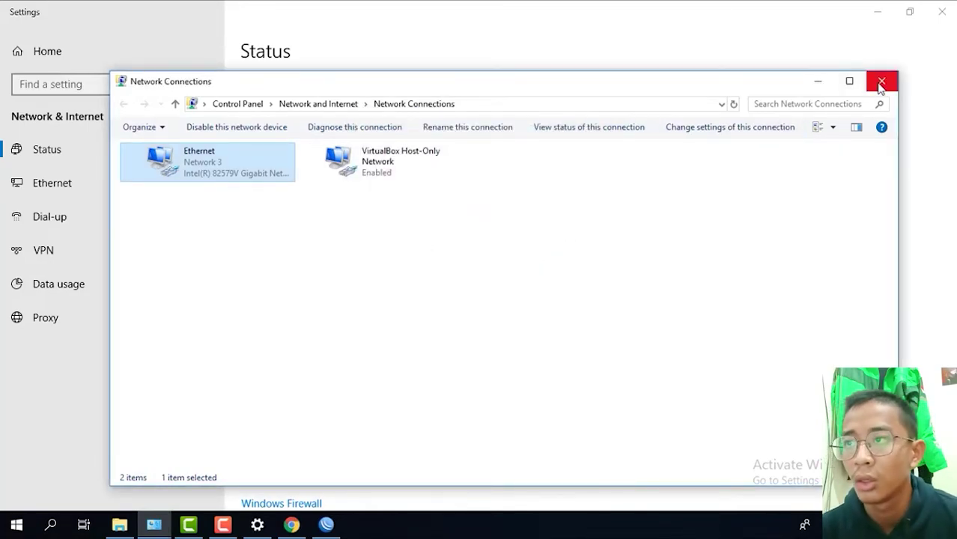
left_click(881, 82)
scroll(524, 224, "down", 3)
left_click(166, 83)
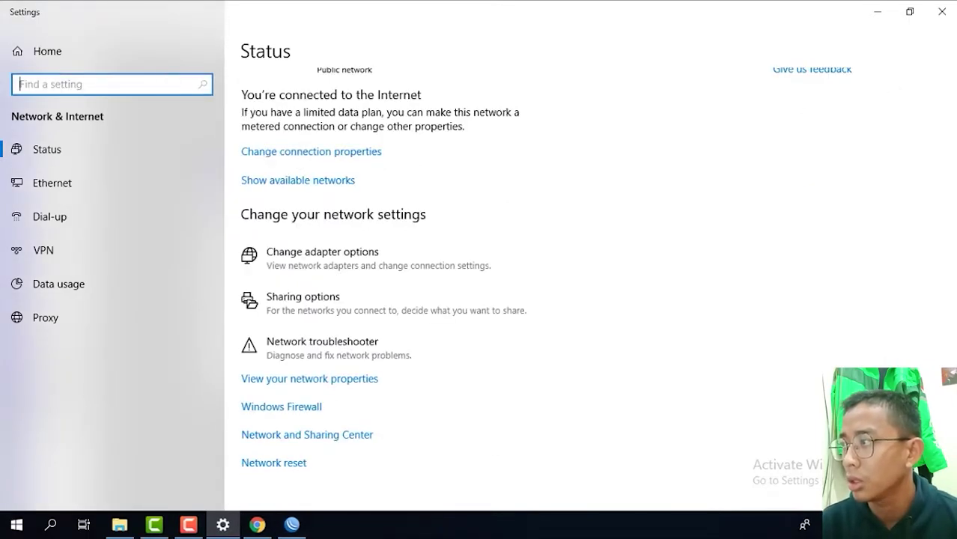
- Turn off Windows Defender Firewall for private and public networks, then open a WinBox terminal
left_click(50, 527)
type("fire")
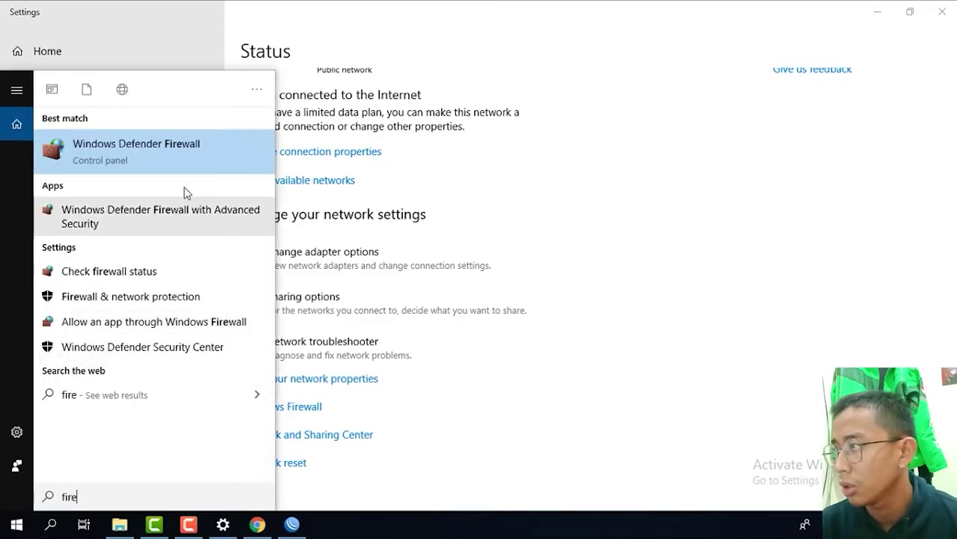
left_click(180, 267)
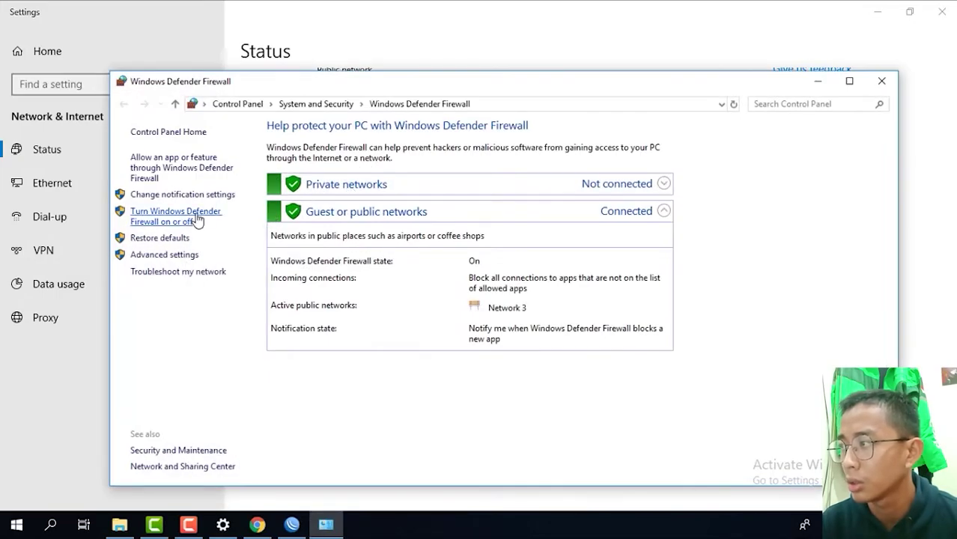
left_click(197, 219)
left_click(367, 232)
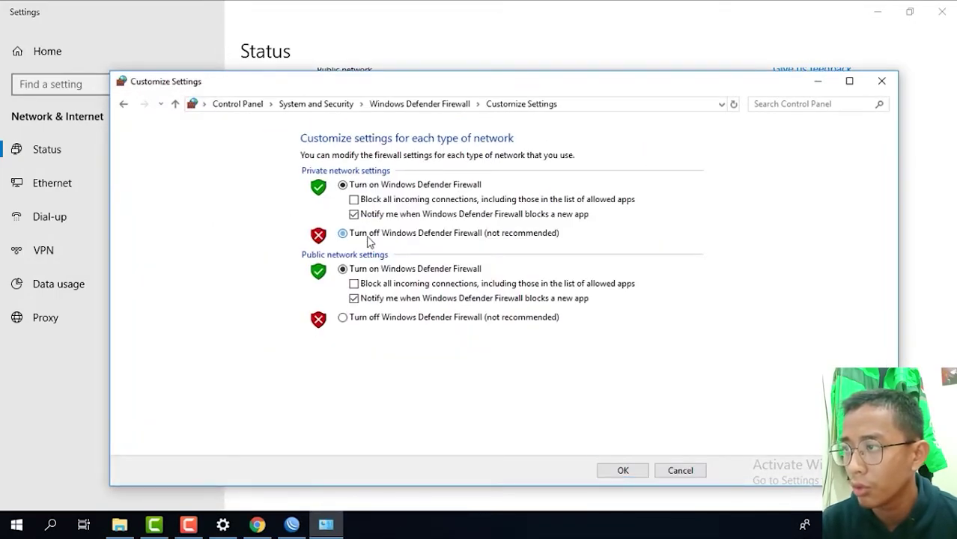
left_click(386, 318)
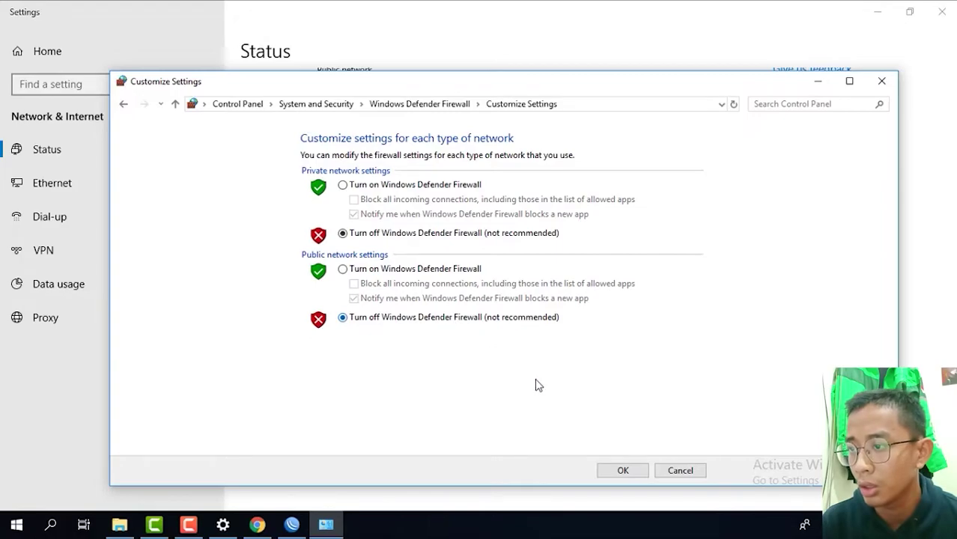
left_click(604, 470)
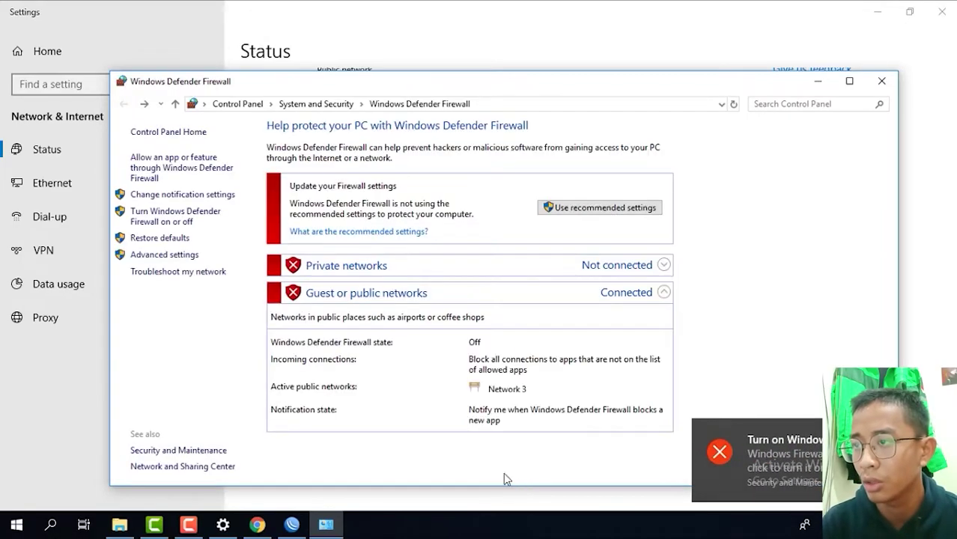
left_click(294, 524)
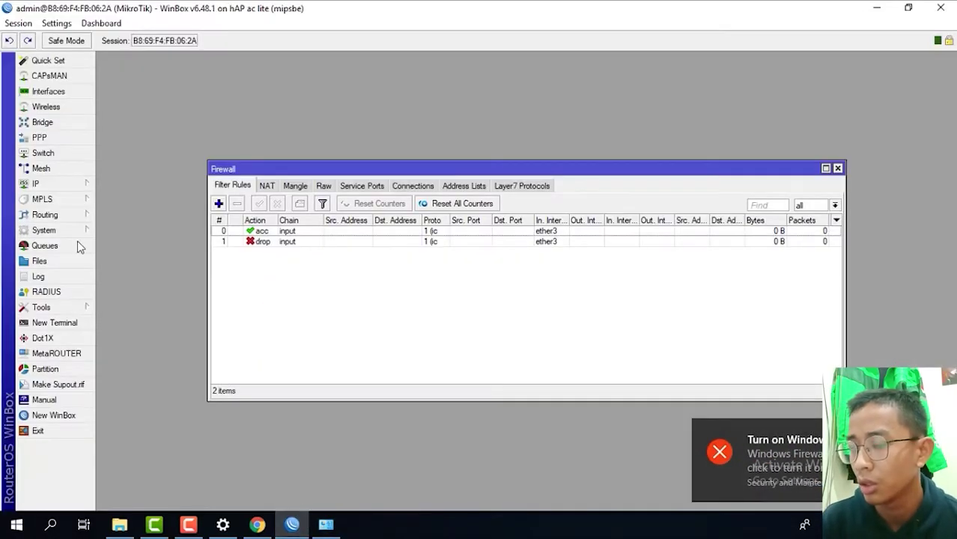
left_click(66, 330)
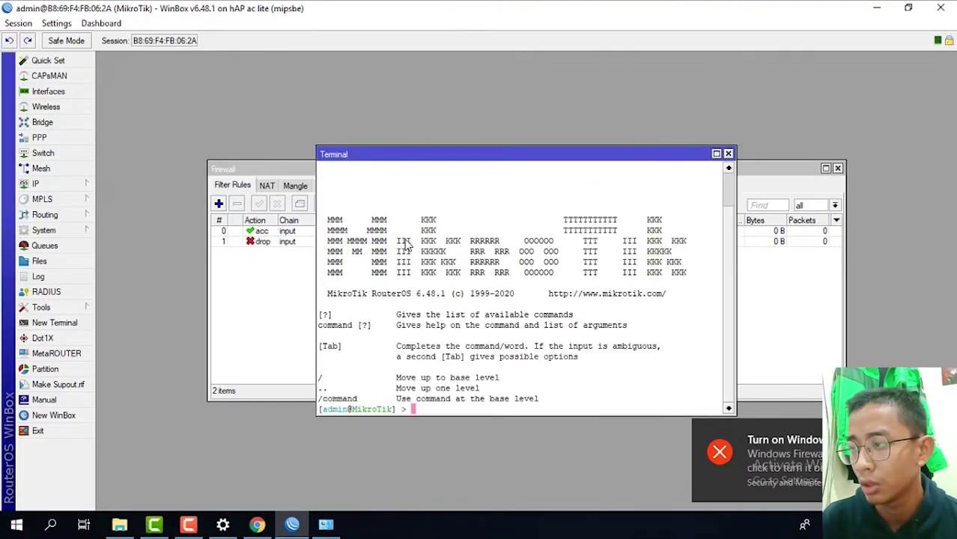
- Ping 192.168.1.254 from the RouterOS terminal and stop after 5 of 5 replies
type("pi")
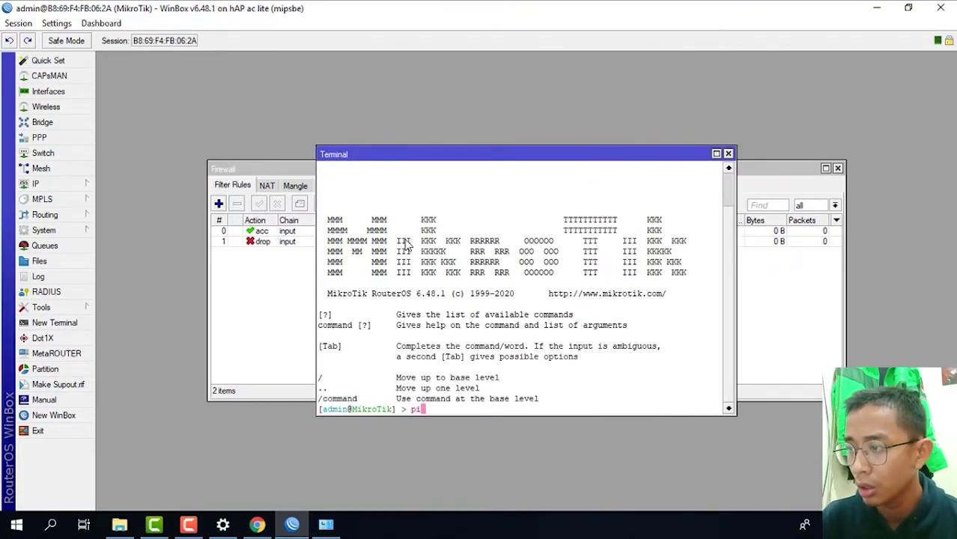
type("ng 192")
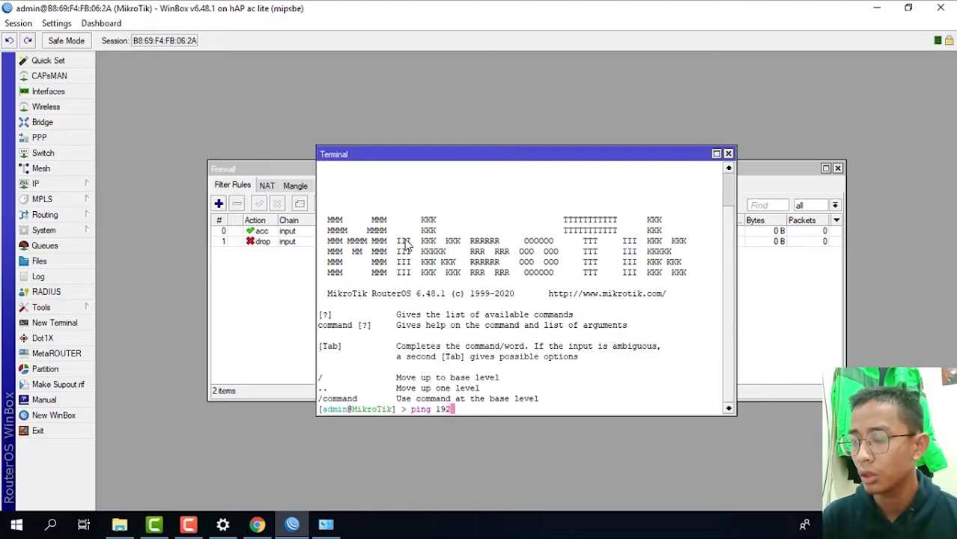
type(".1")
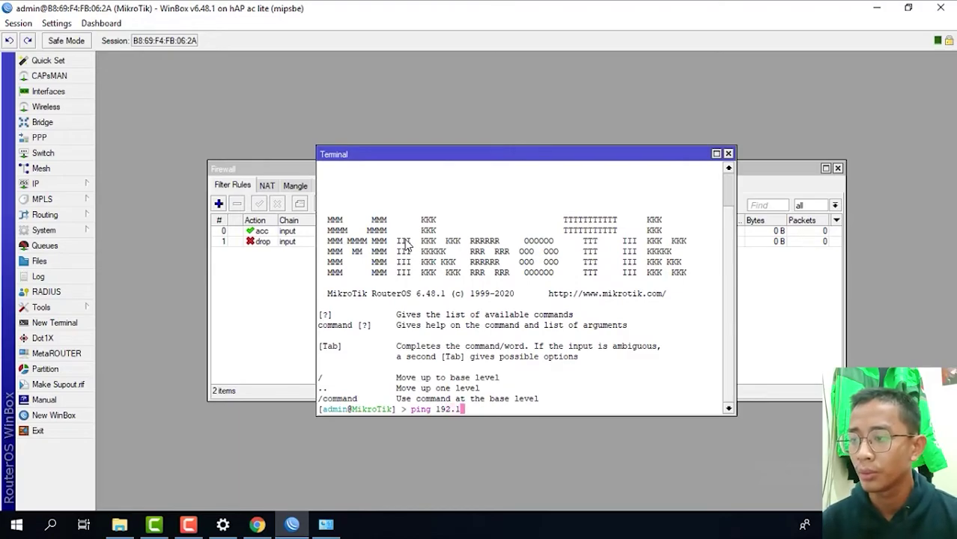
type("68.1.1")
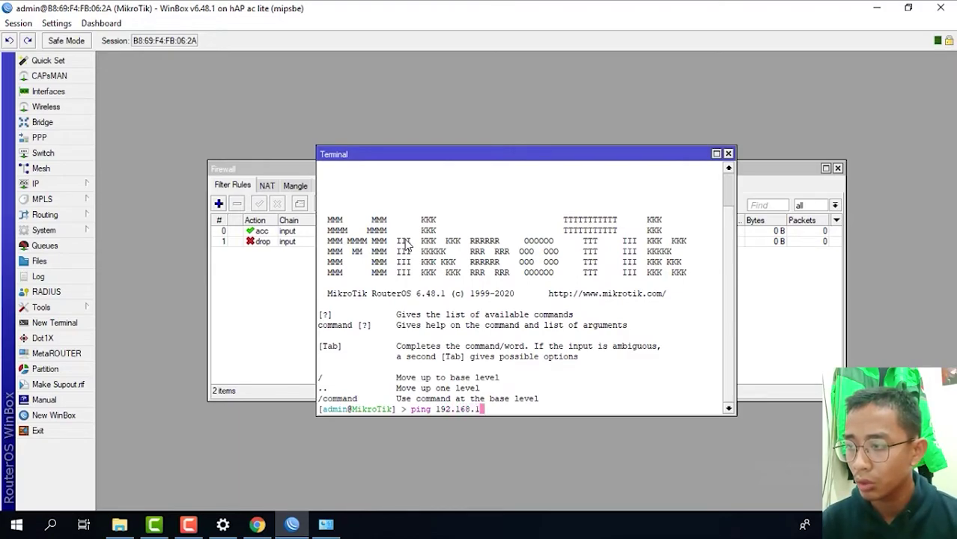
key("BackSpace")
type("24")
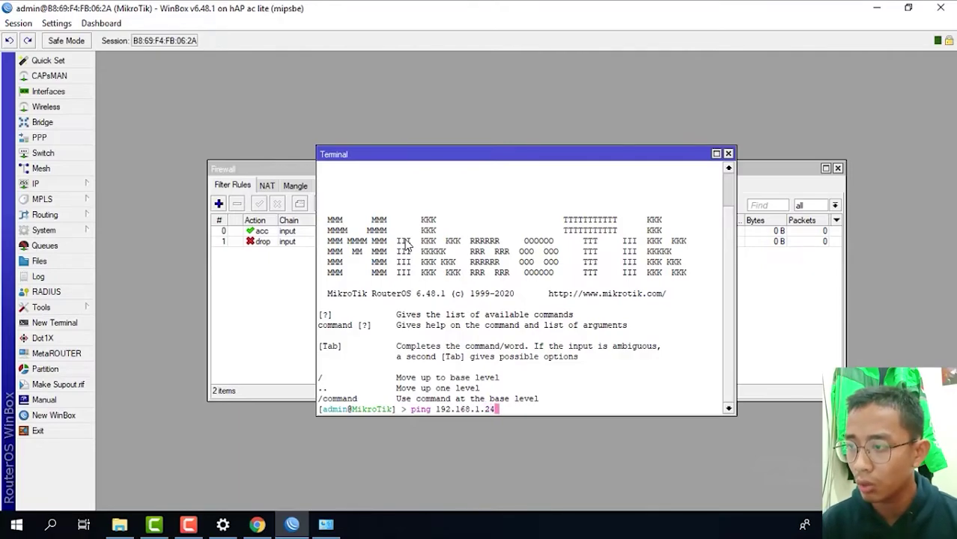
key("BackSpace")
type("54")
key("Return")
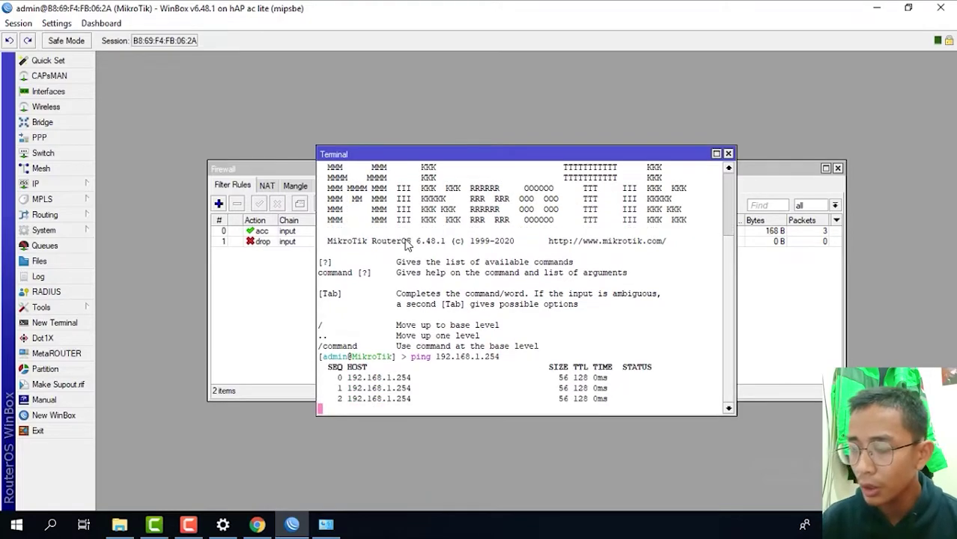
key("ctrl+c")
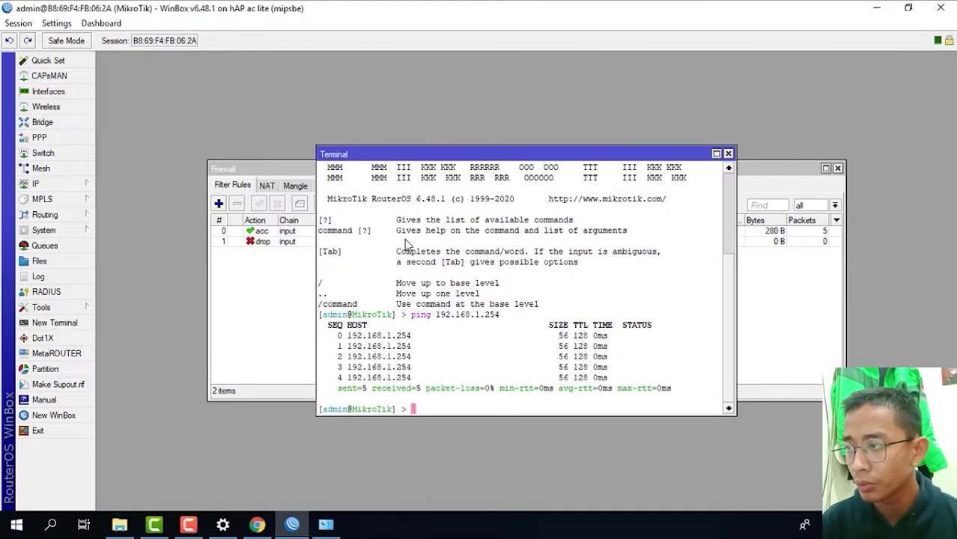
- Run ping 192.168.1.1 in Command Prompt; all requests time out with 100% loss
left_click(45, 526)
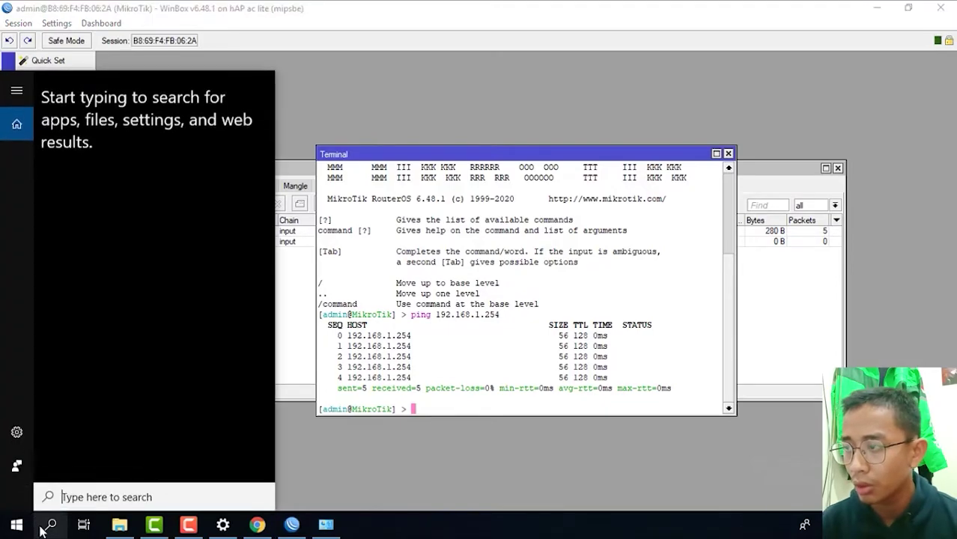
type("cm")
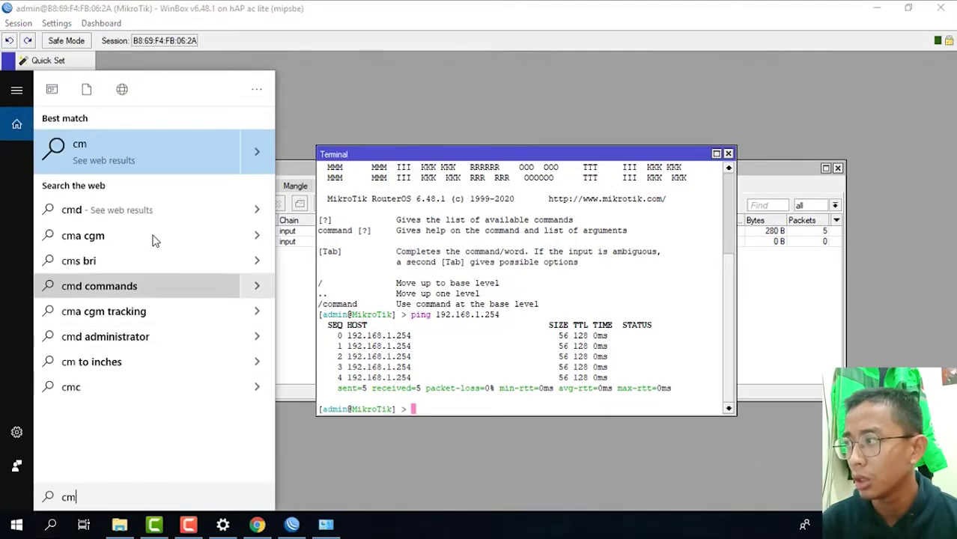
type("d")
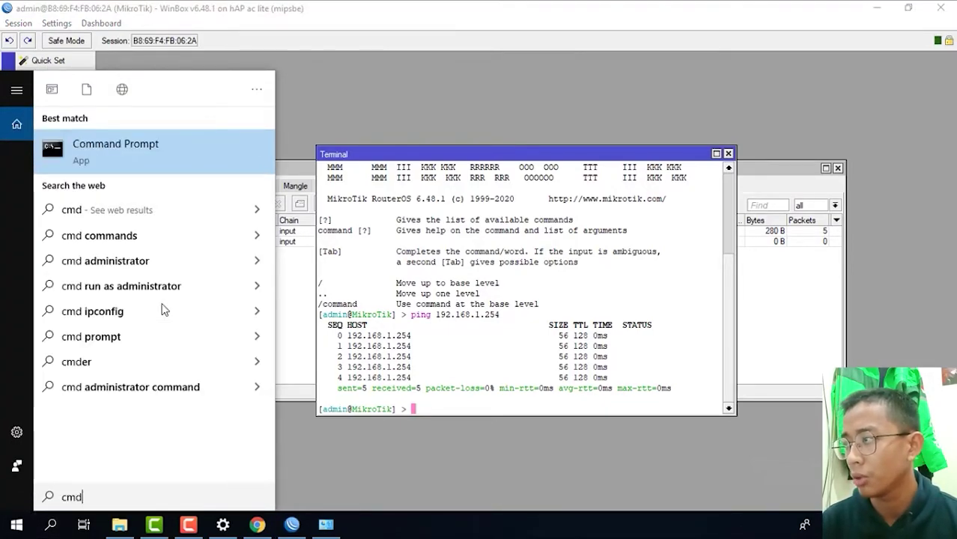
key("Return")
type("ping")
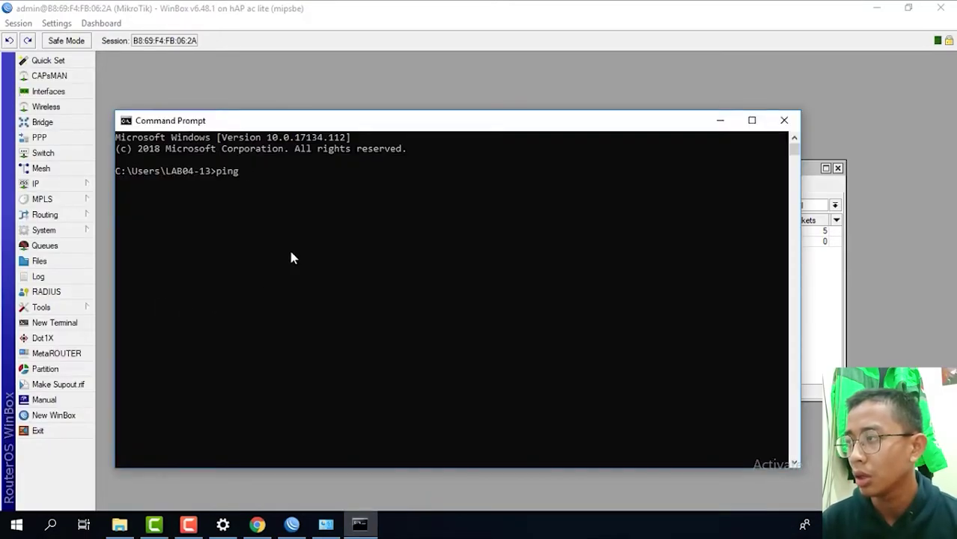
type(" 192")
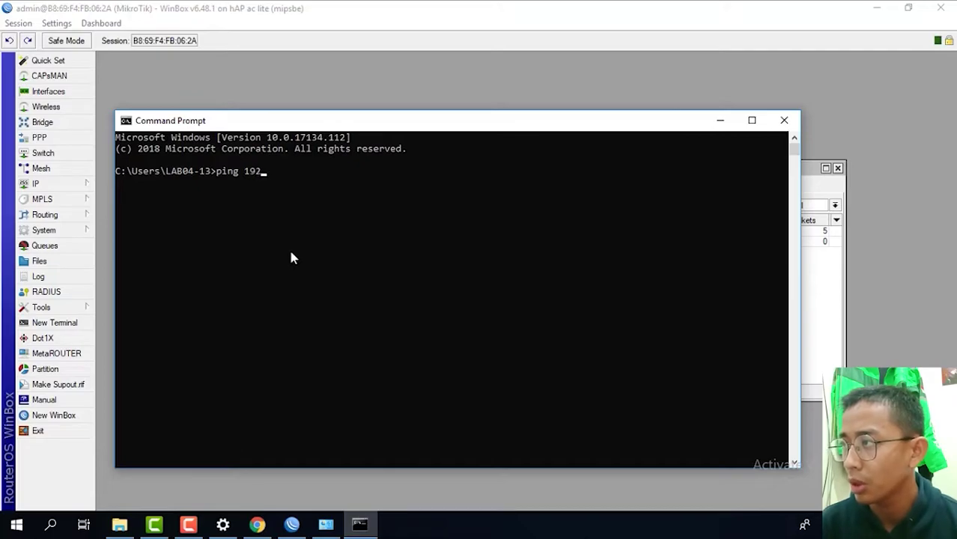
type(".168.1.1")
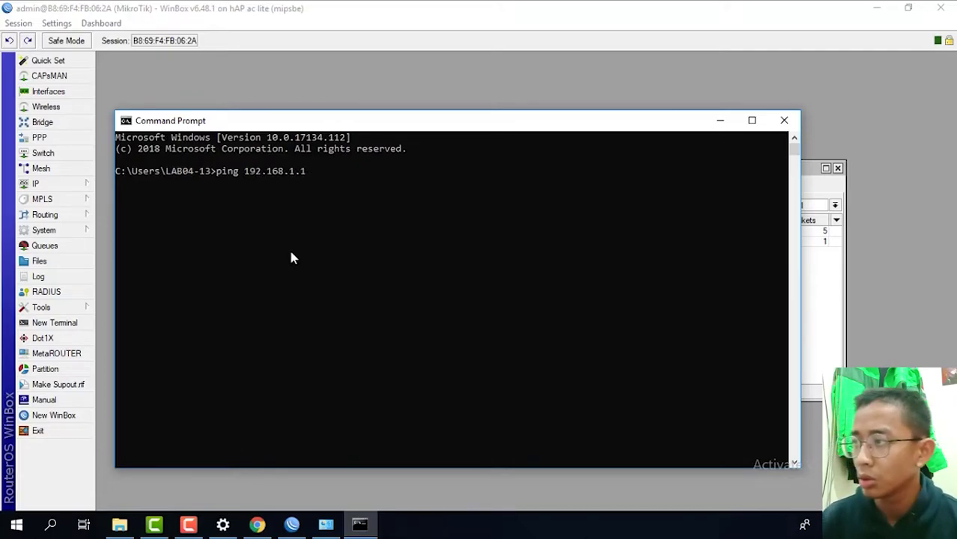
key("Return")
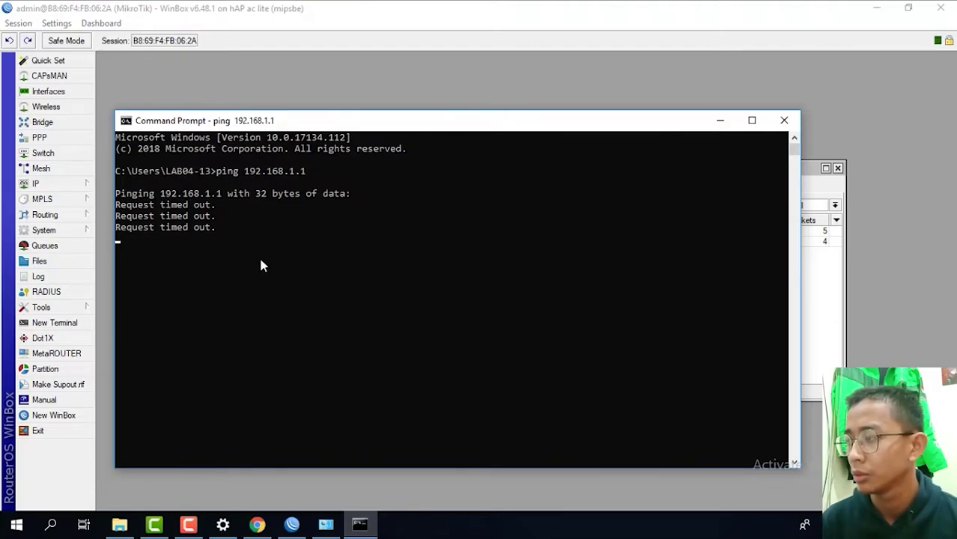
key("ctrl+c")
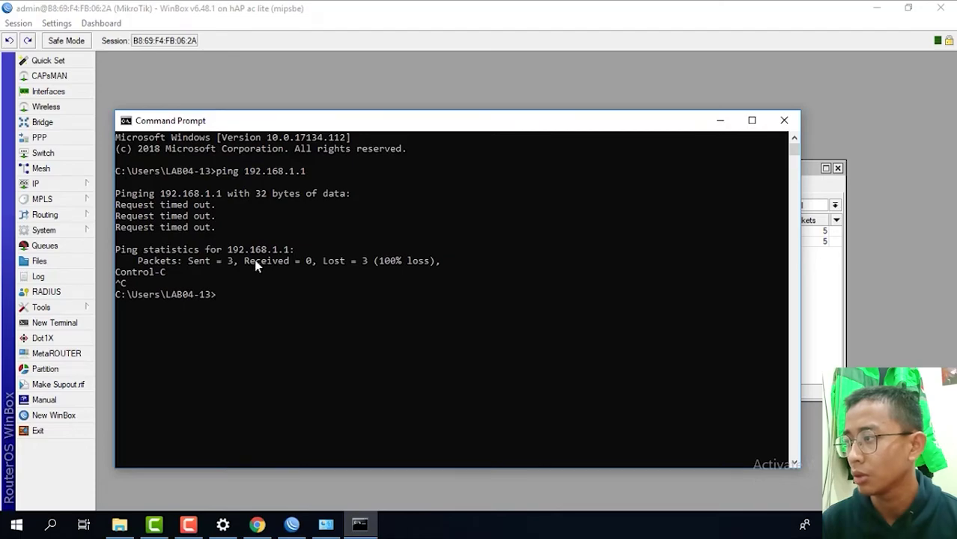
left_click(721, 122)
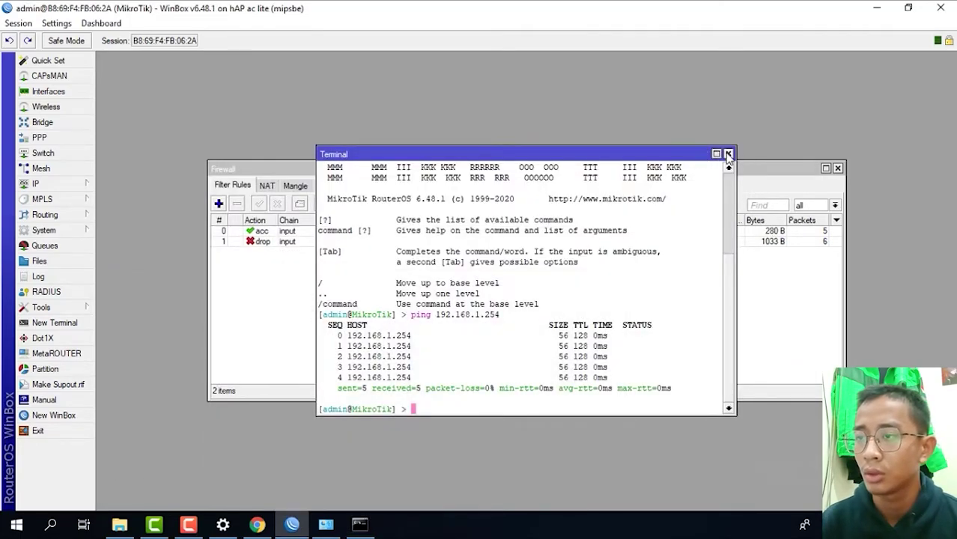
- Close the terminal, firewall and Torch windows, then start a new filter rule from IP > Firewall
left_click(728, 155)
left_click(837, 167)
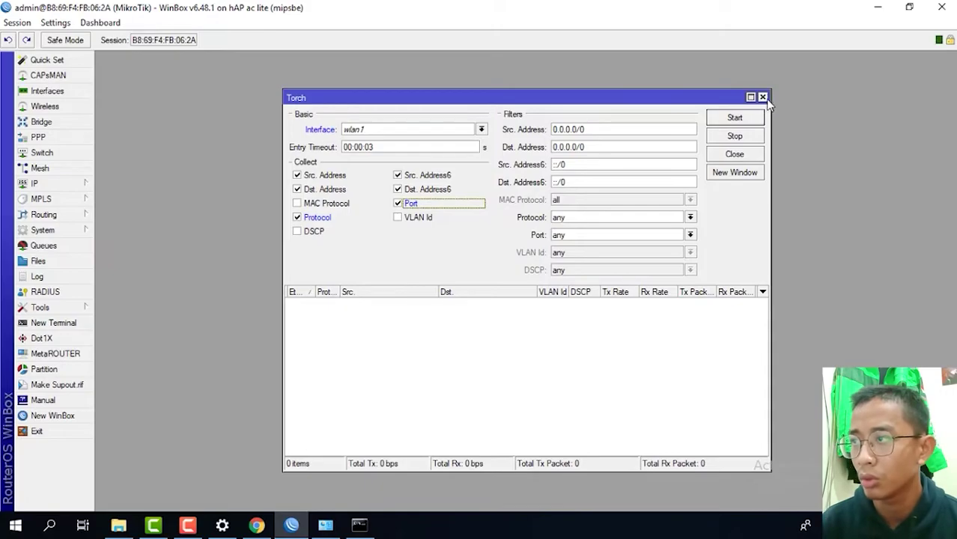
left_click(764, 98)
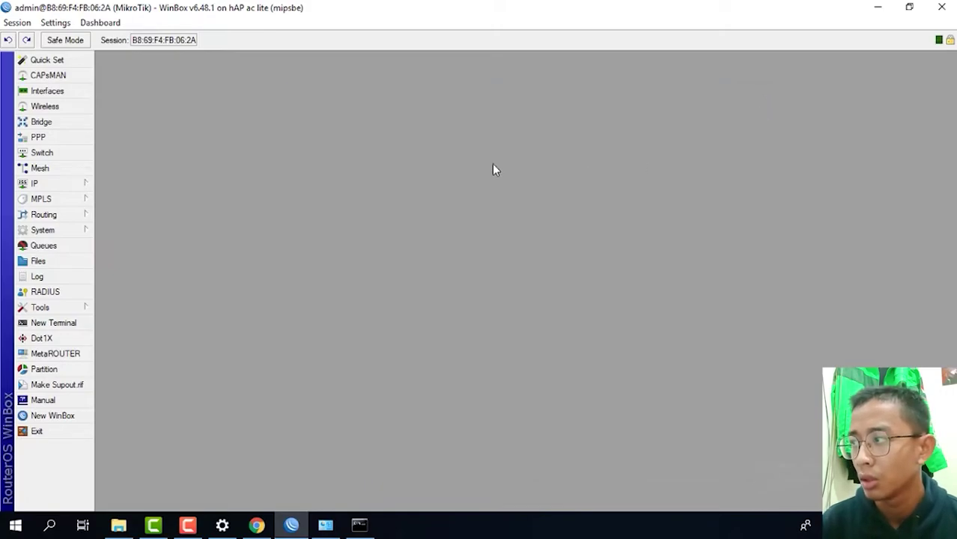
left_click(66, 185)
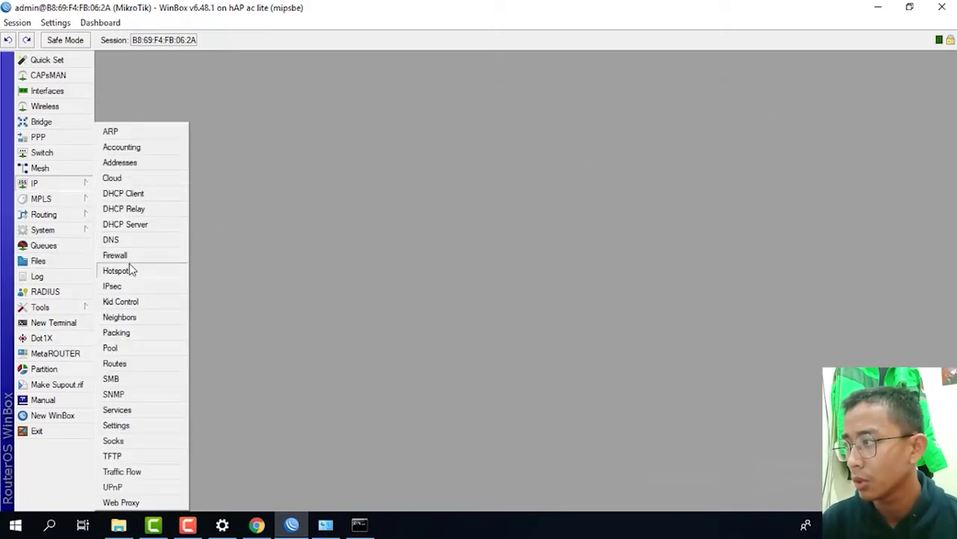
left_click(123, 257)
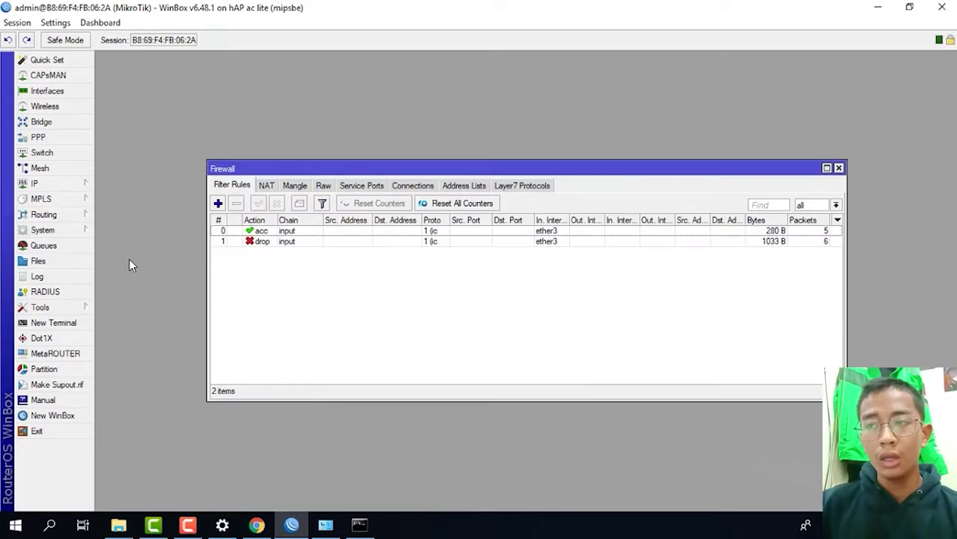
left_click(218, 203)
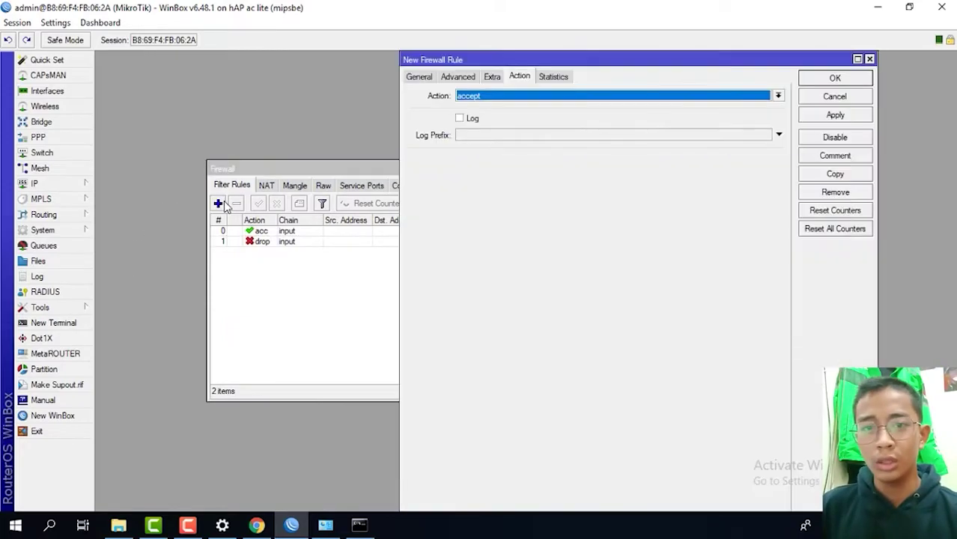
- Set the forward rule to protocol tcp, enable Dst. Port, and copy the Mobile Legend TCP ports
left_click(432, 77)
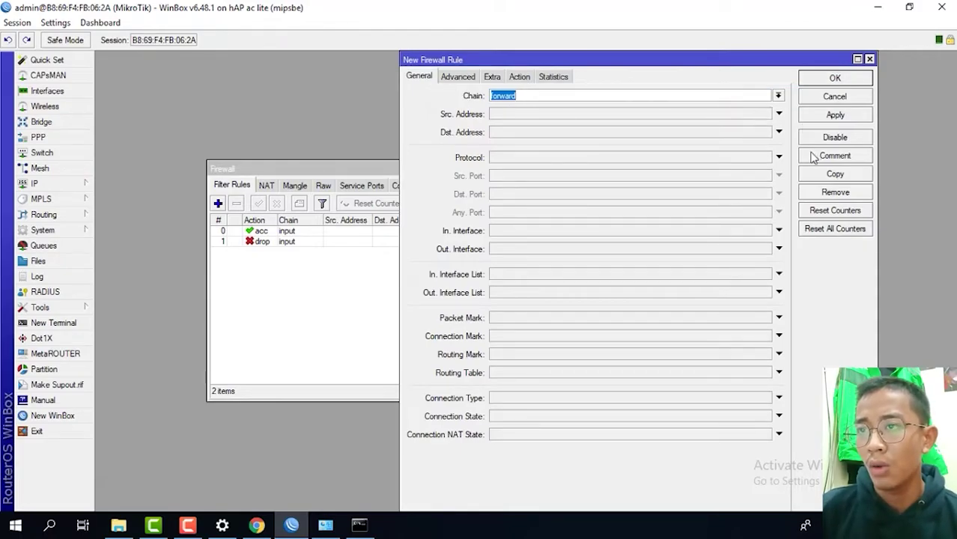
left_click(778, 157)
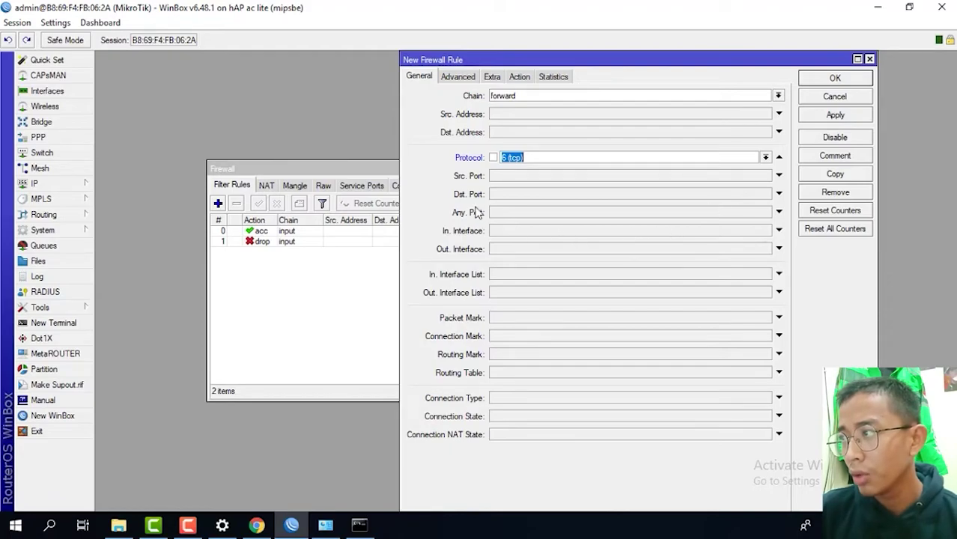
left_click(779, 194)
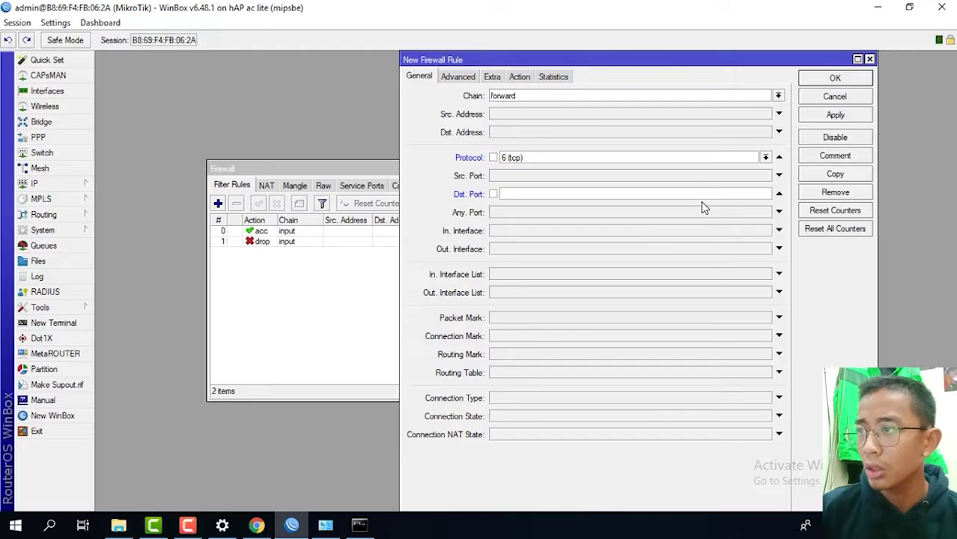
left_click(256, 525)
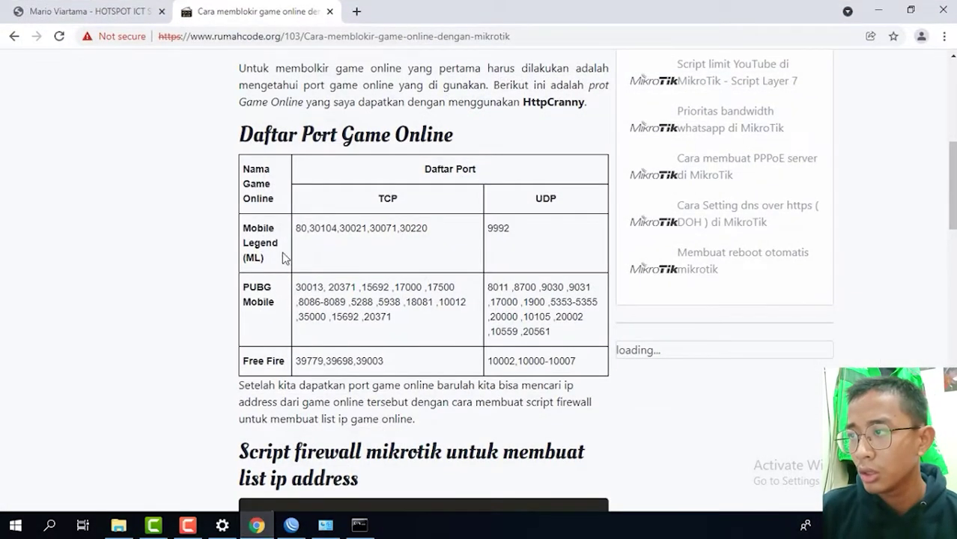
left_click_drag(296, 227, 430, 229)
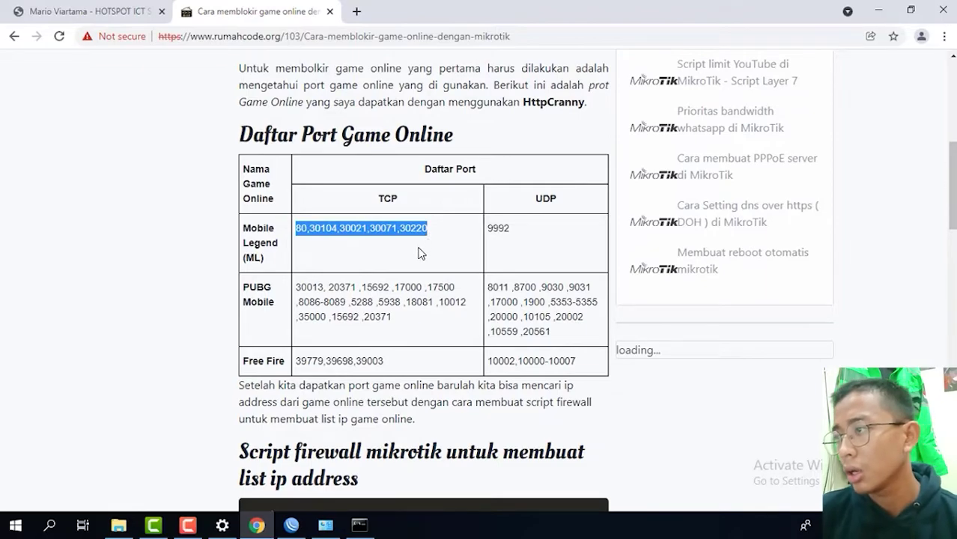
left_click(298, 527)
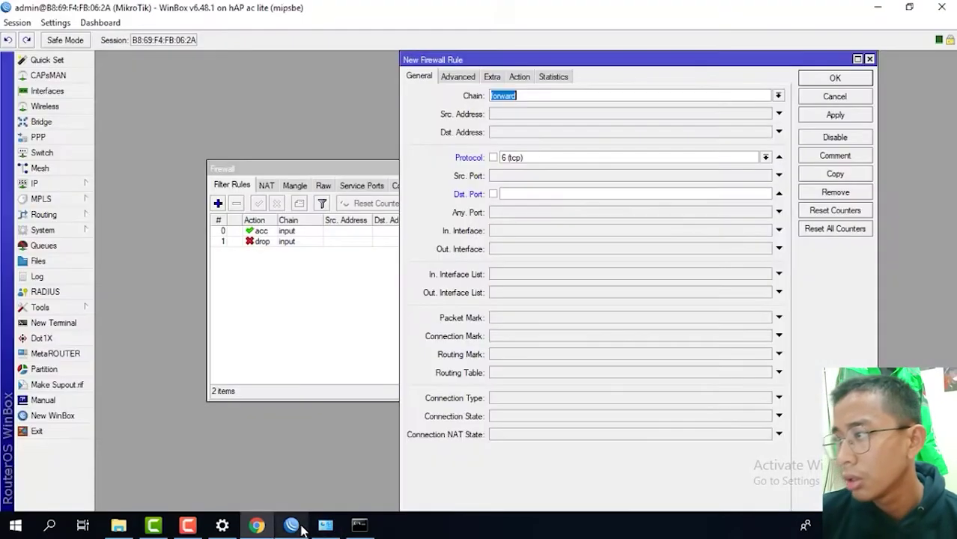
- Paste the Mobile Legend ports as Dst. Port, match wlan1, and add destinations to address list 'ml'
left_click(515, 195)
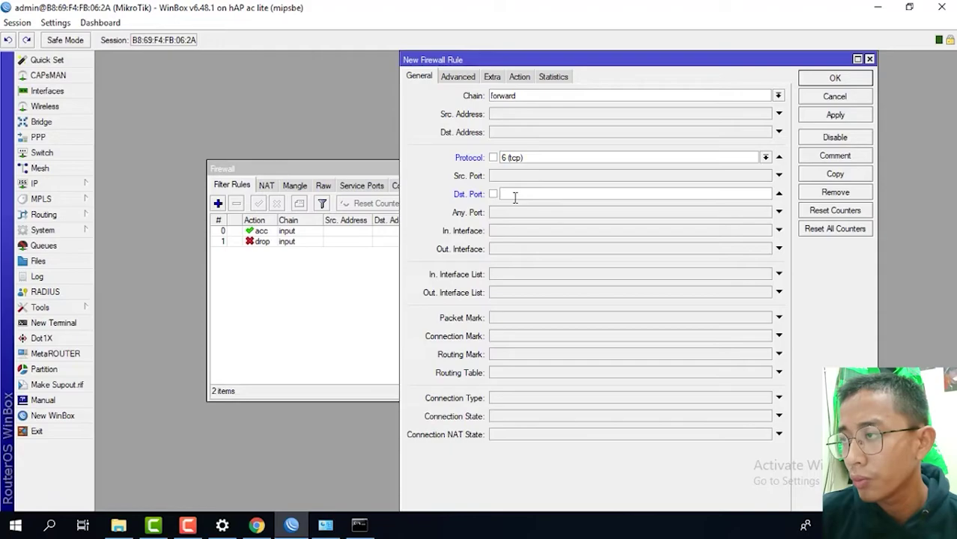
key("ctrl+v")
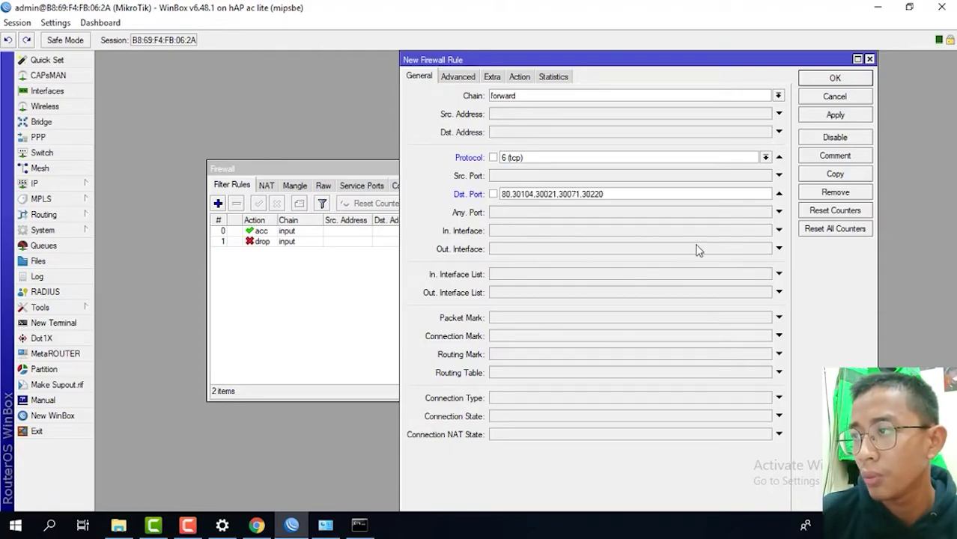
left_click(779, 230)
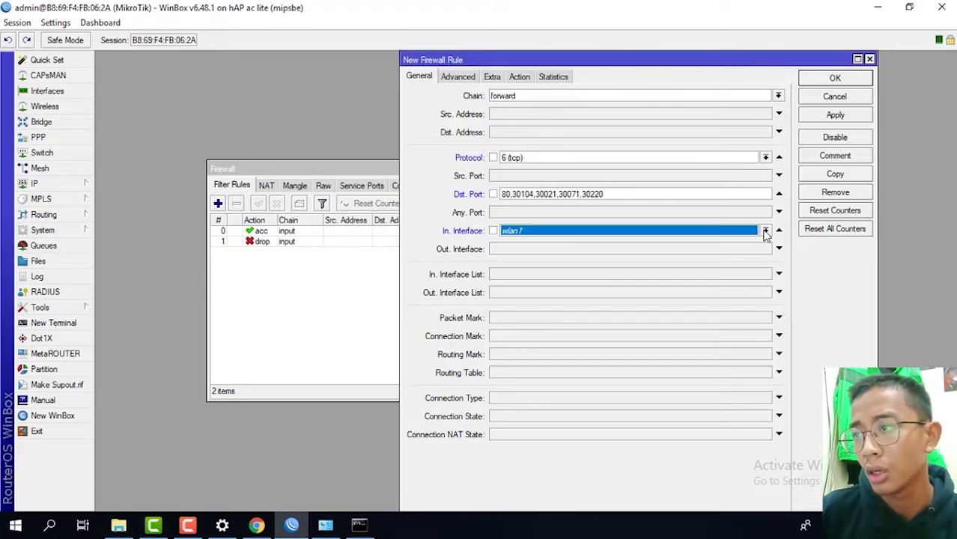
left_click(533, 78)
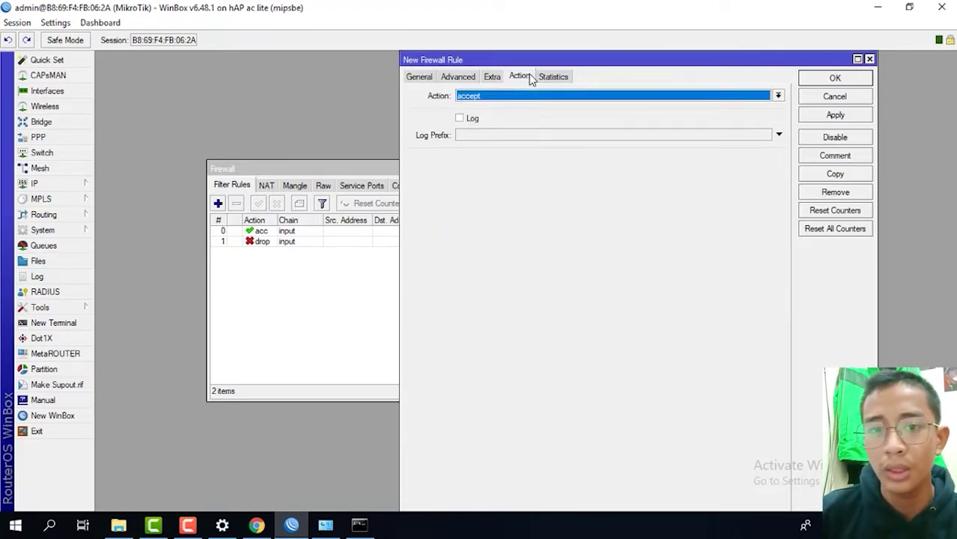
left_click(541, 100)
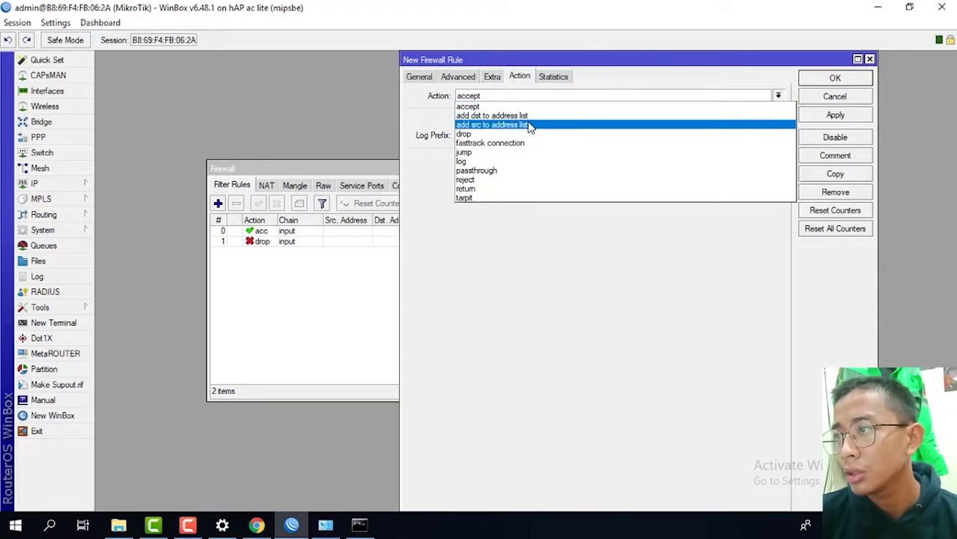
left_click(532, 118)
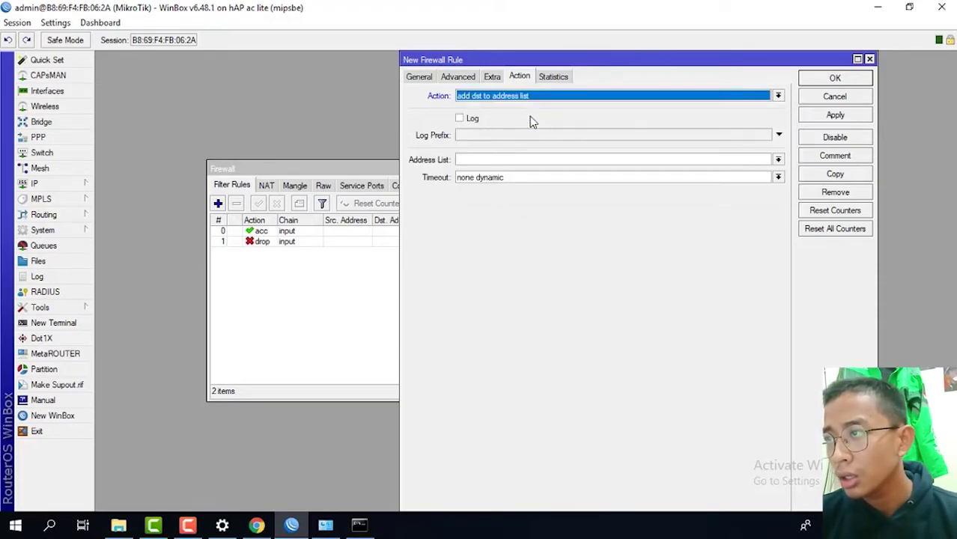
left_click(475, 161)
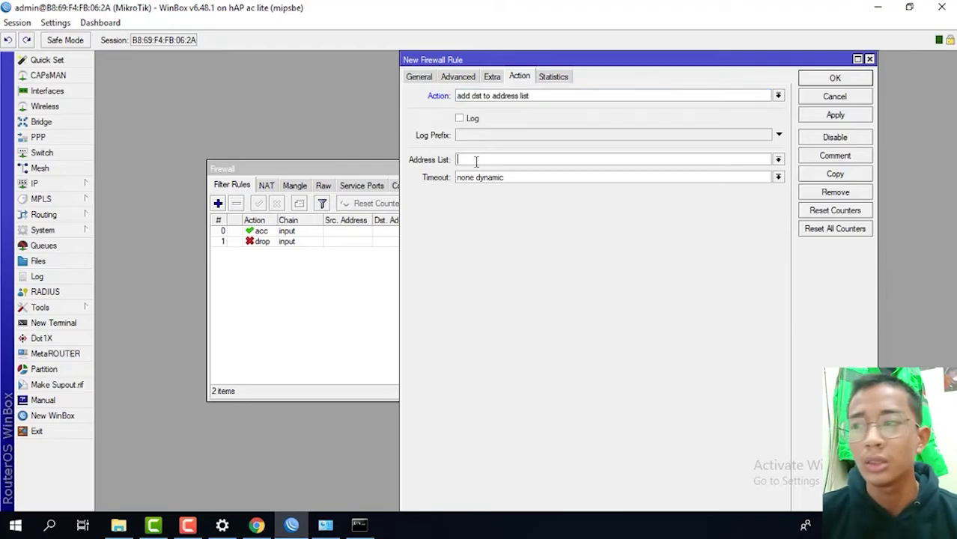
type("ml")
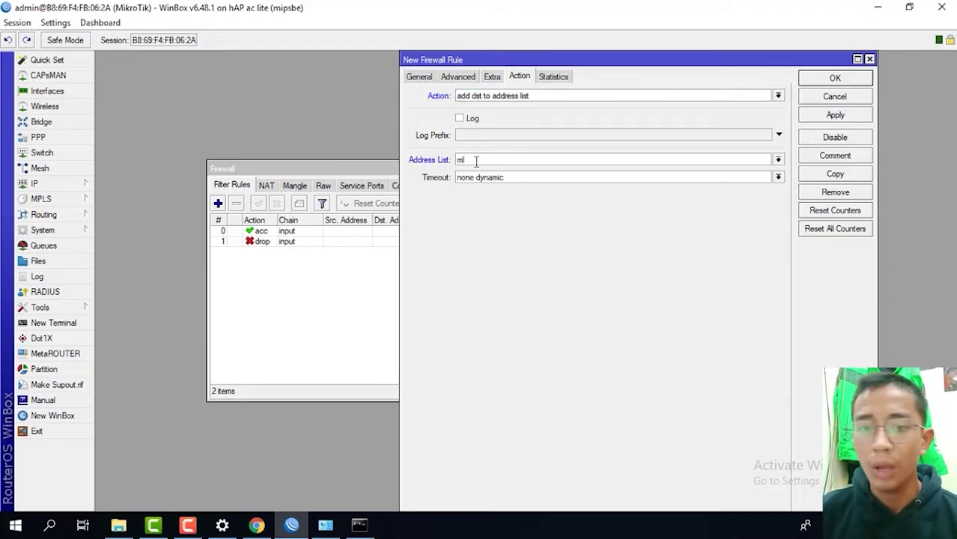
left_click(861, 118)
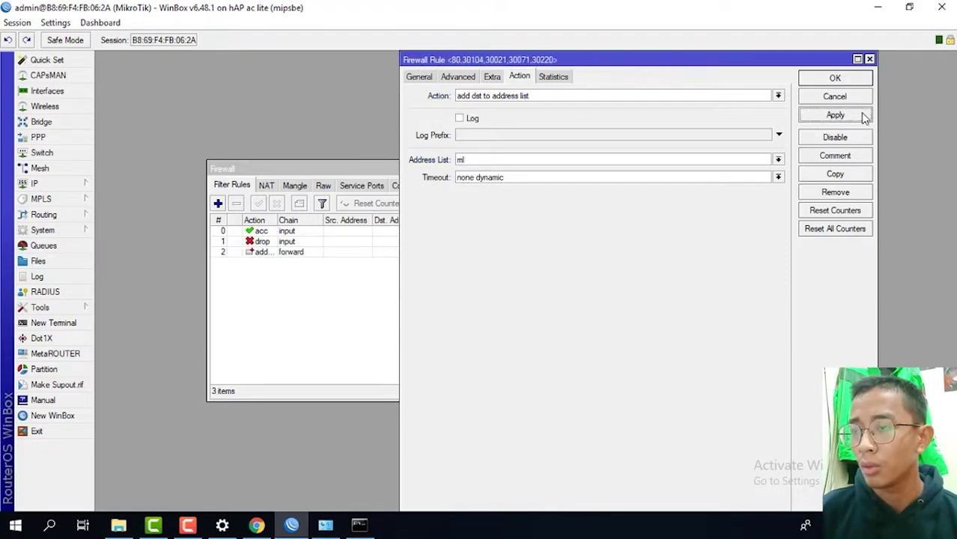
left_click(834, 79)
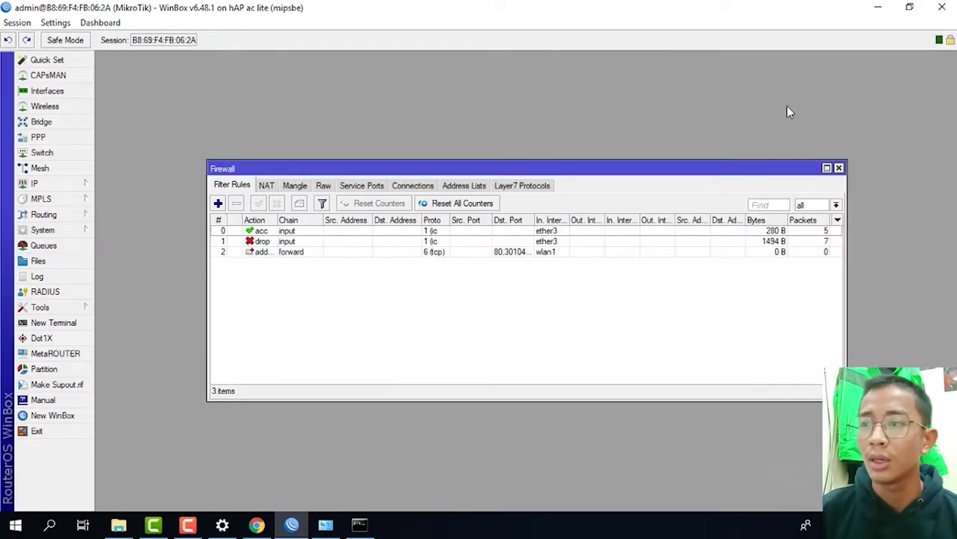
- Start a new rule matching TCP from wlan1 to destination address list ml
left_click(218, 203)
left_click(421, 77)
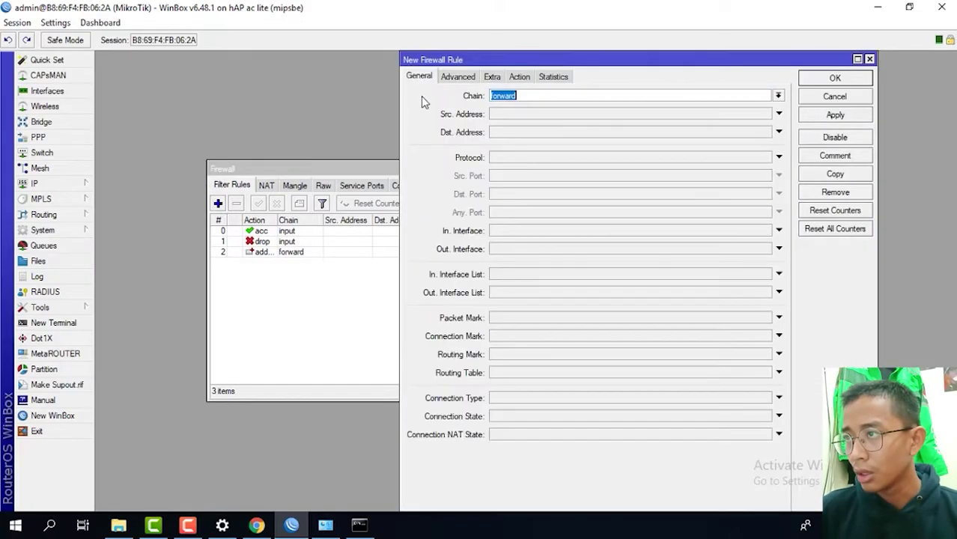
left_click(779, 157)
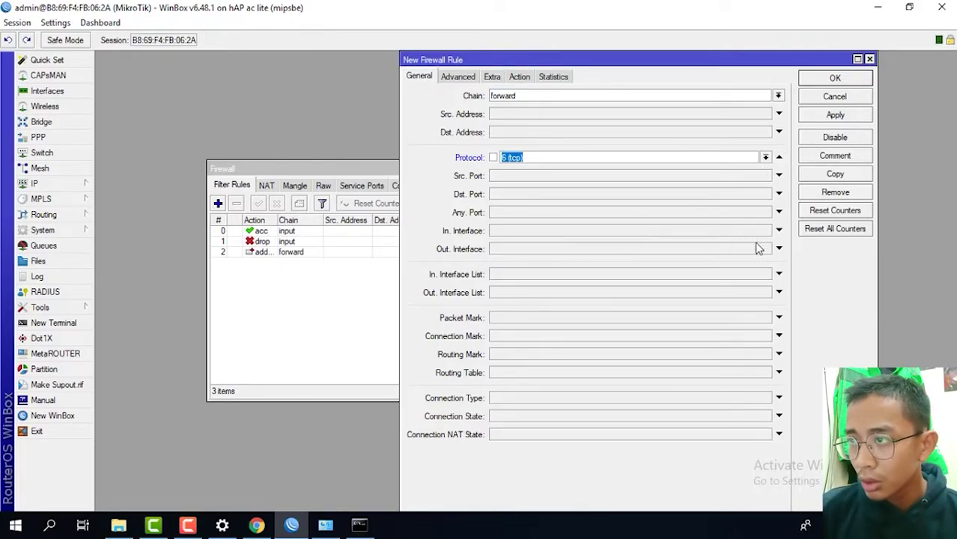
left_click(778, 230)
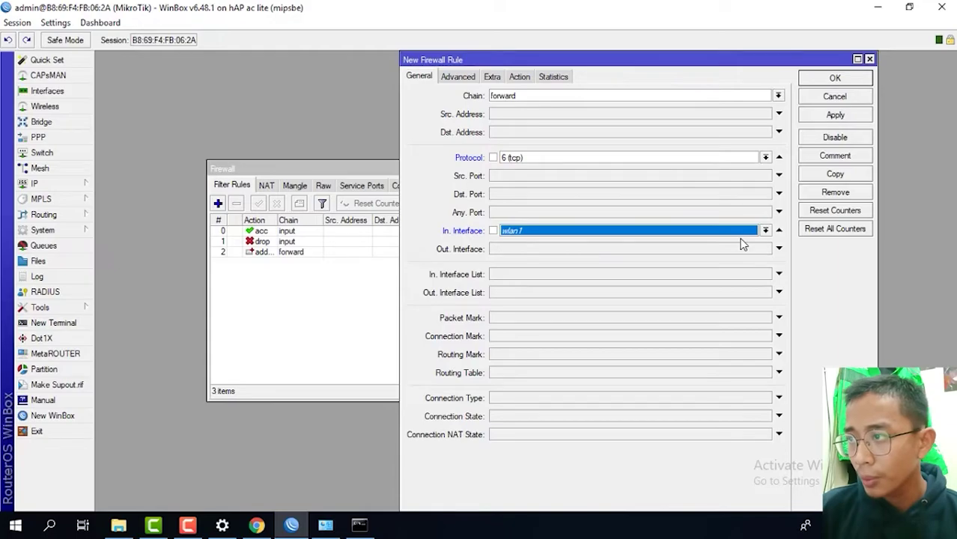
left_click(464, 78)
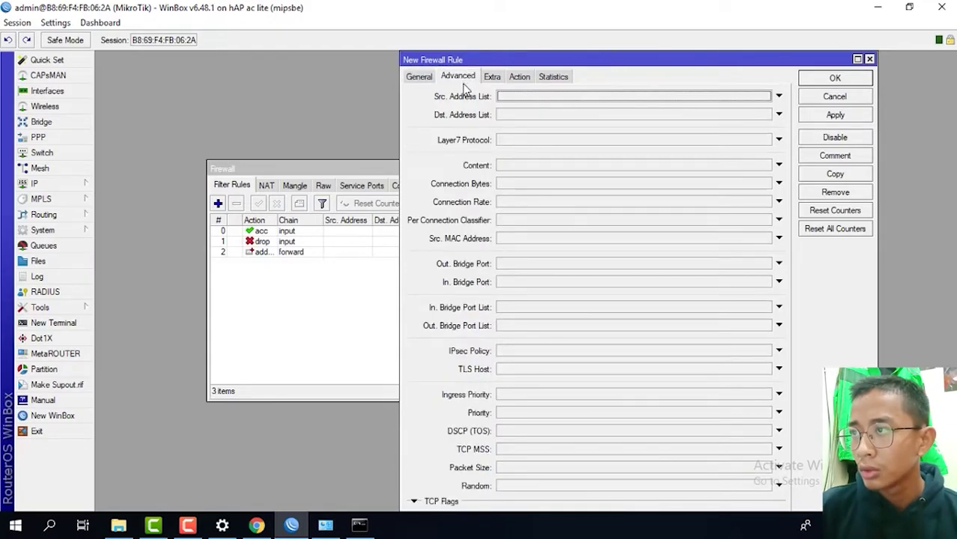
left_click(522, 117)
left_click(765, 115)
left_click(547, 125)
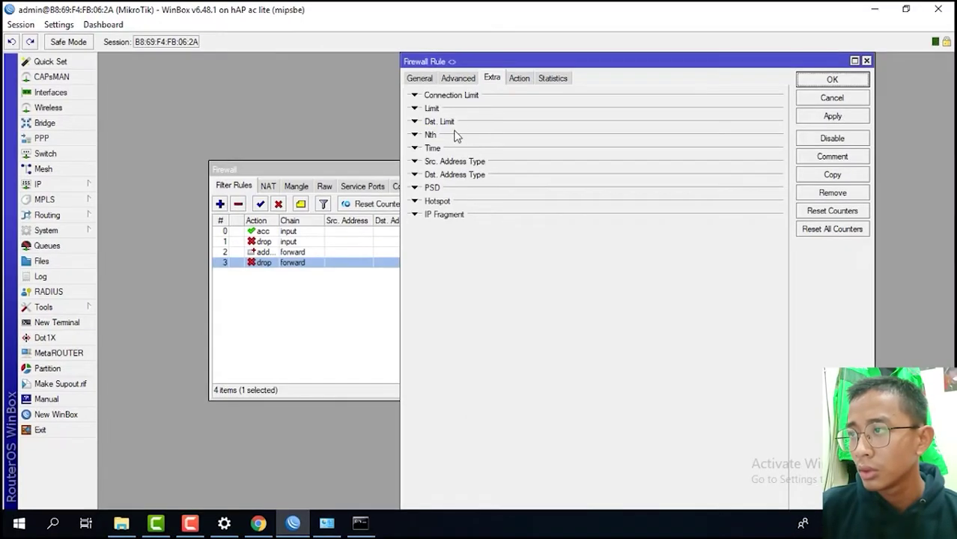
- Limit the rule to 08:00–17:00 daily, set action drop, and save it
left_click(438, 149)
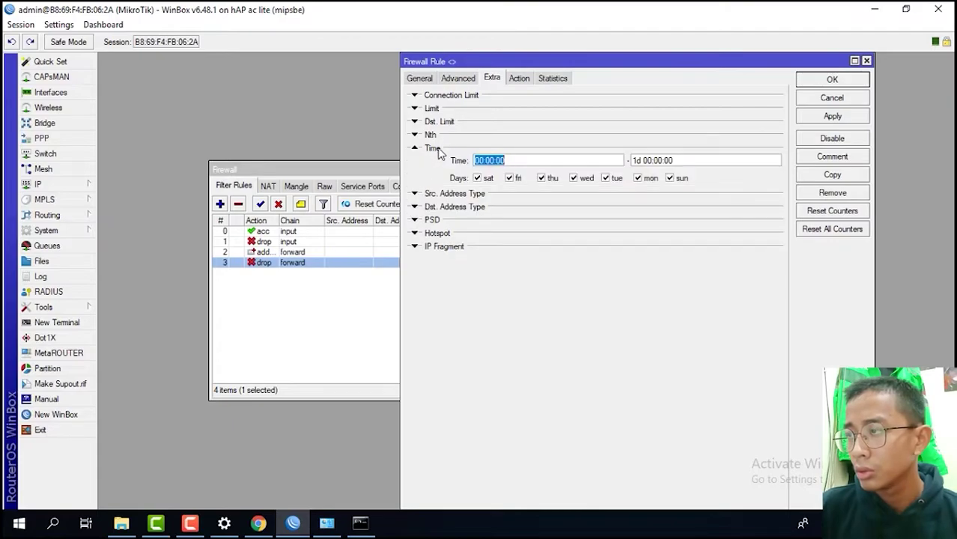
left_click(483, 161)
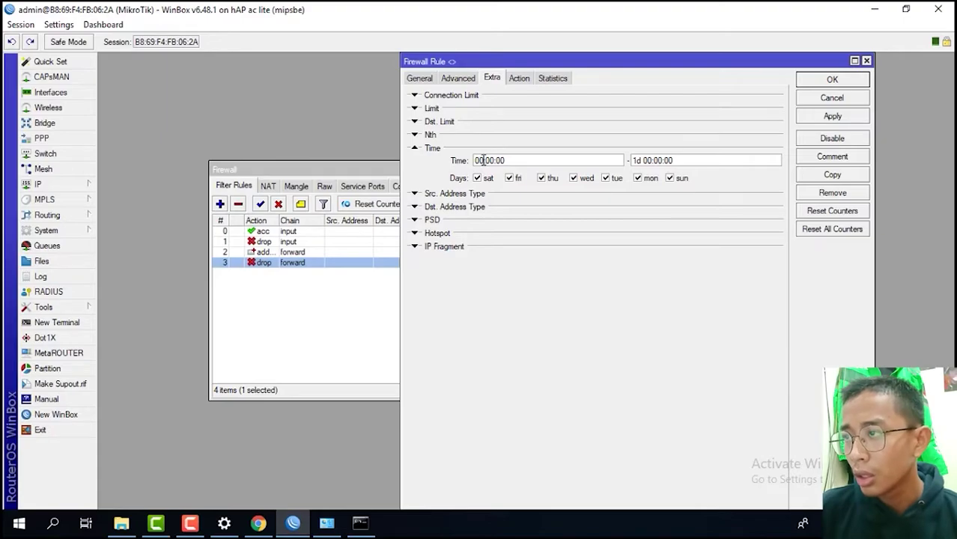
type("8")
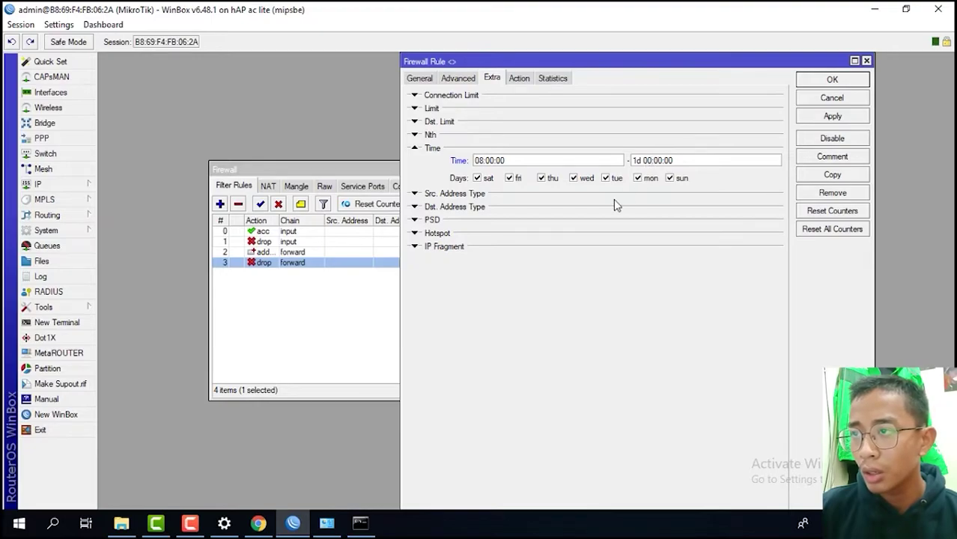
key("Delete")
key("Delete")
key("Delete")
key("Delete")
key("Delete")
key("Delete")
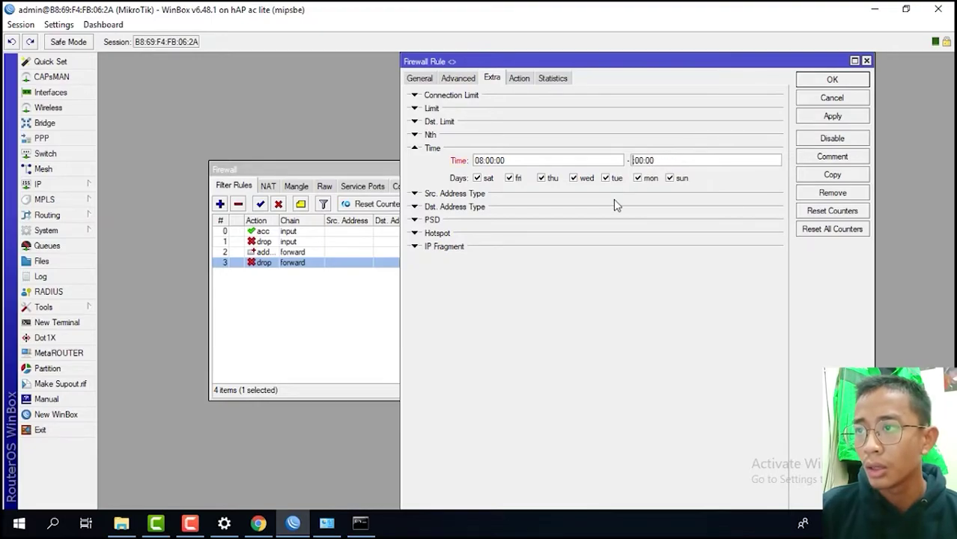
type("17:")
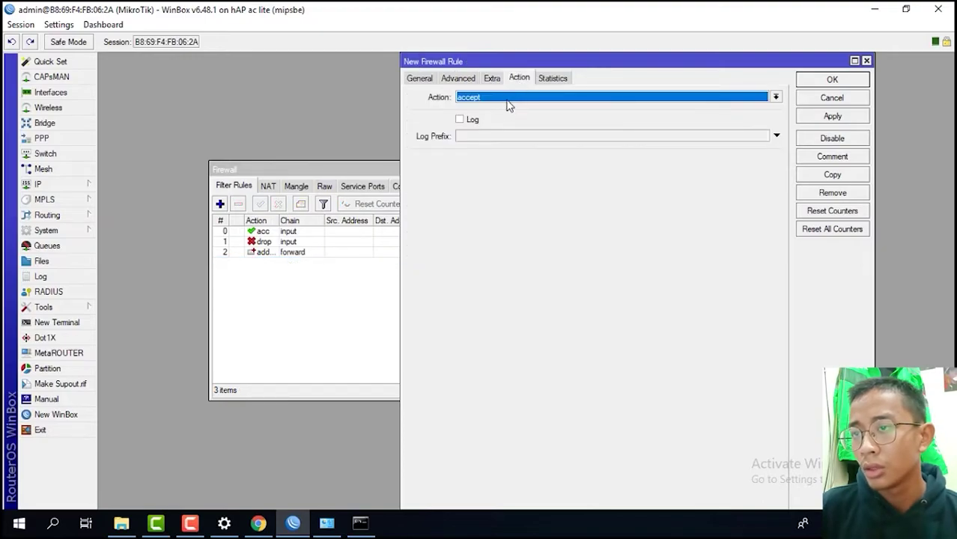
left_click(506, 102)
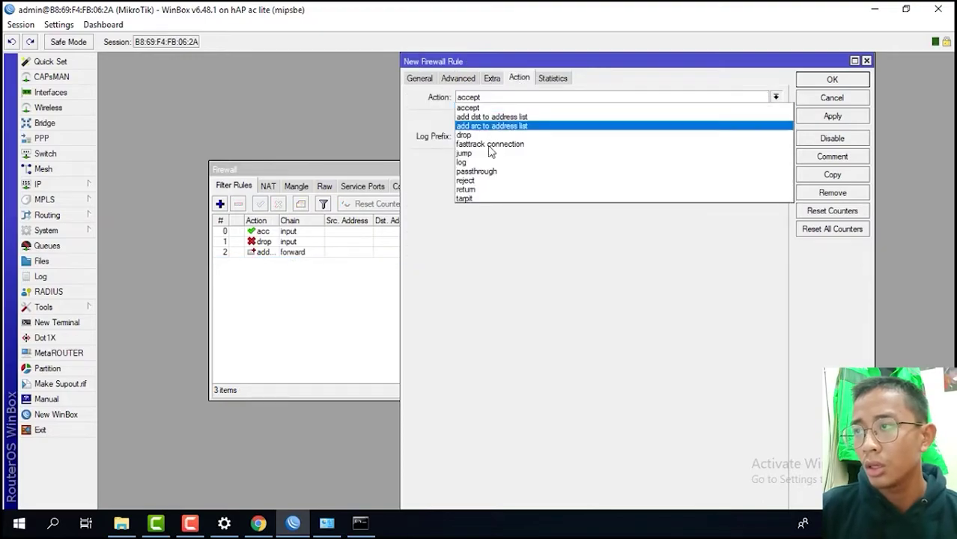
left_click(494, 136)
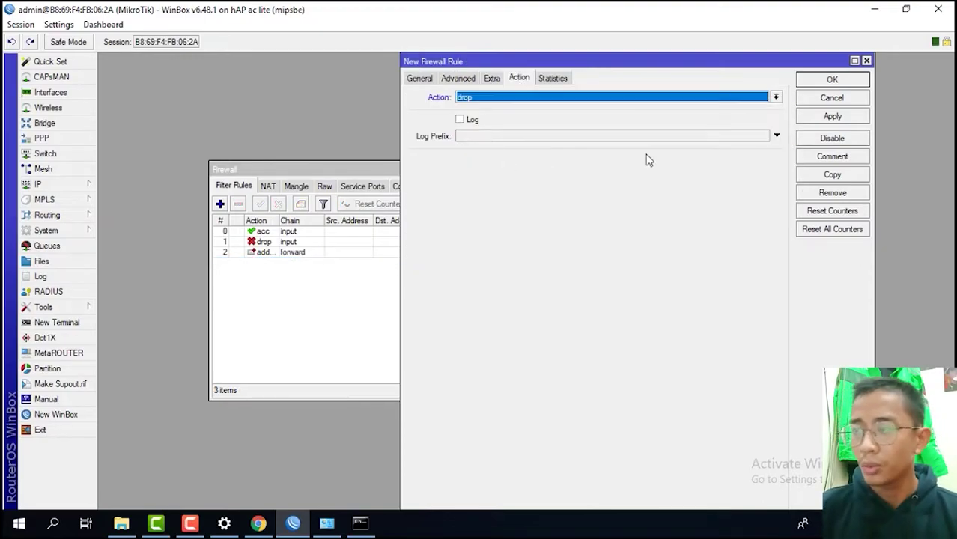
left_click(832, 116)
left_click(832, 79)
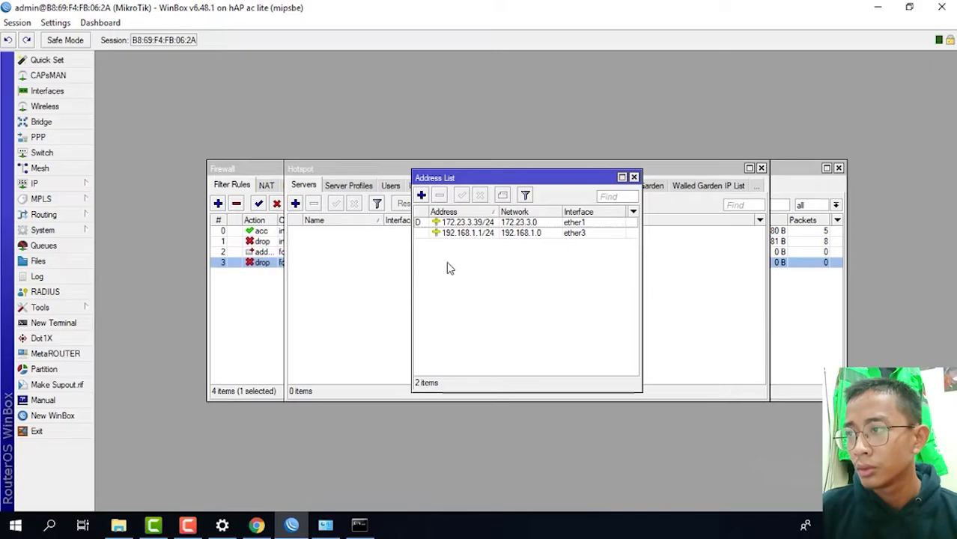
- Add address 192.168.10.1/24 on wlan1, then select wlan1 in the wireless interfaces list
left_click(421, 197)
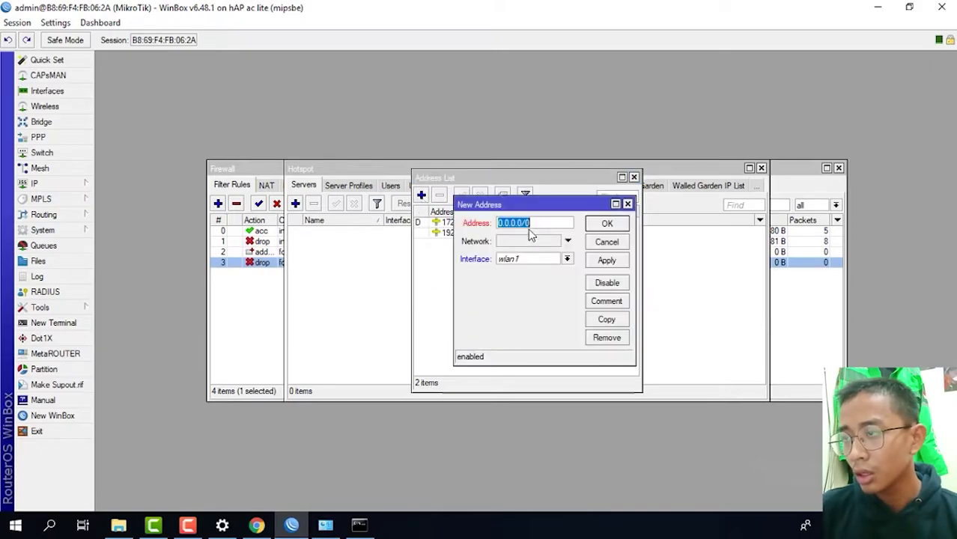
type("192.16")
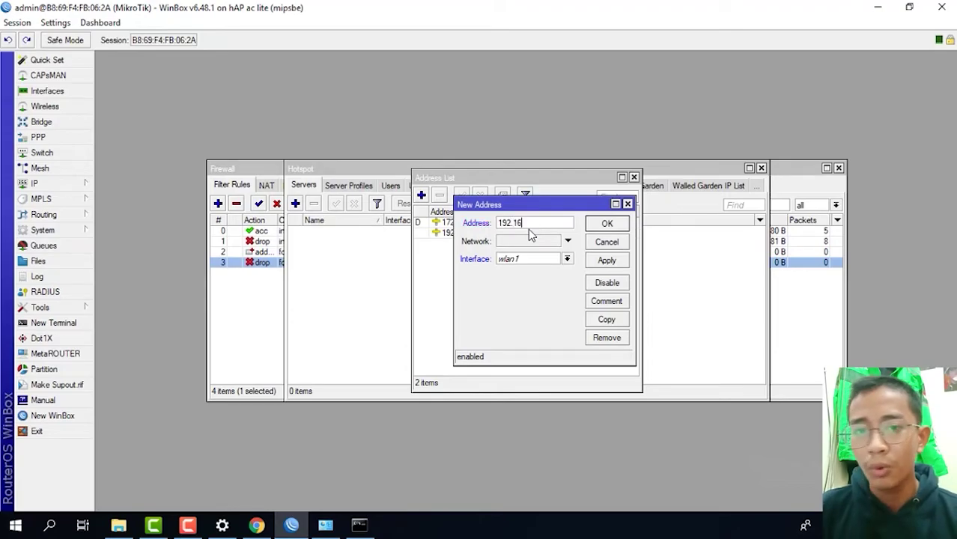
type("8.")
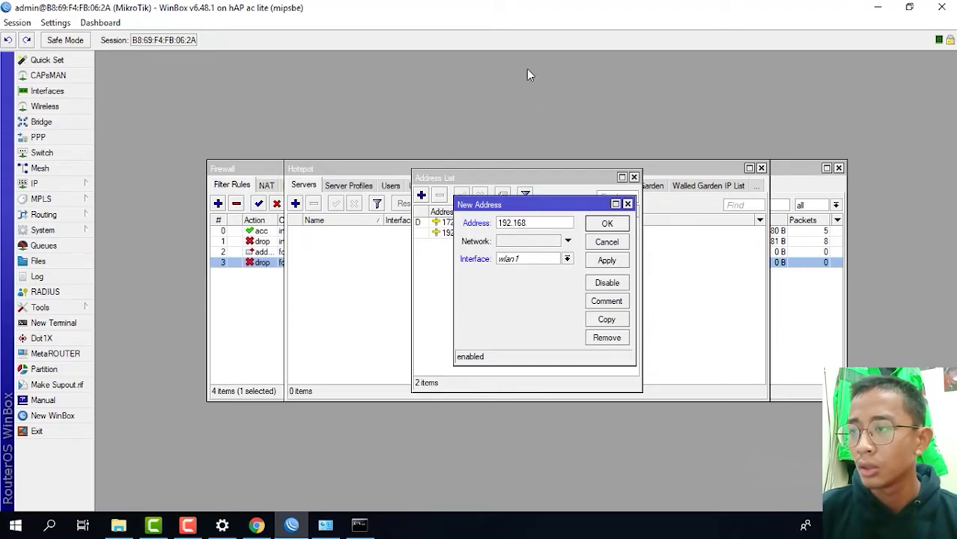
type("10.")
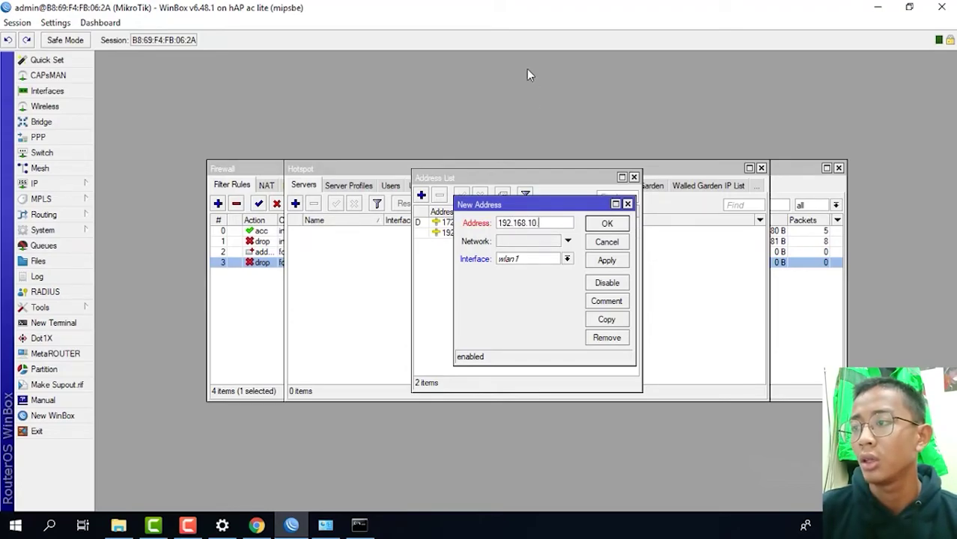
type("1/24")
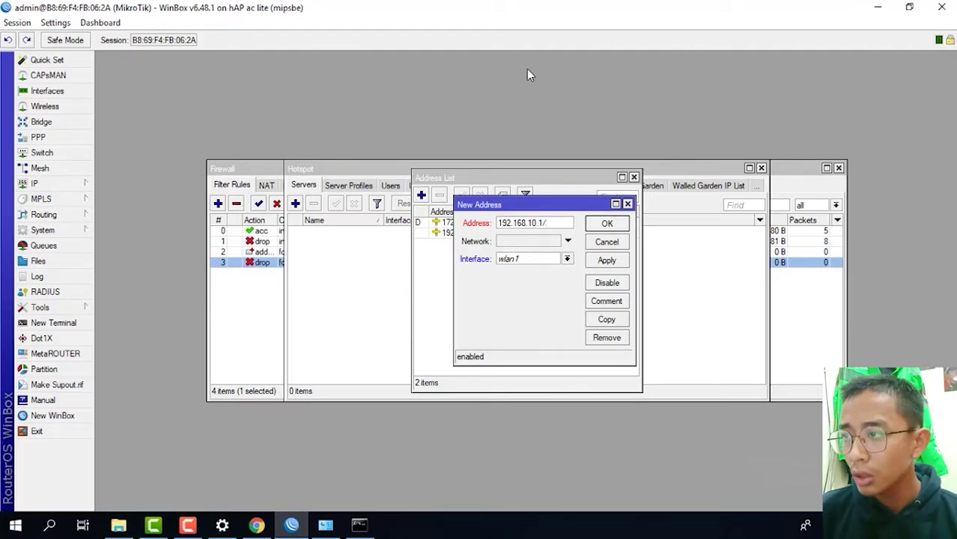
left_click(607, 260)
left_click(606, 225)
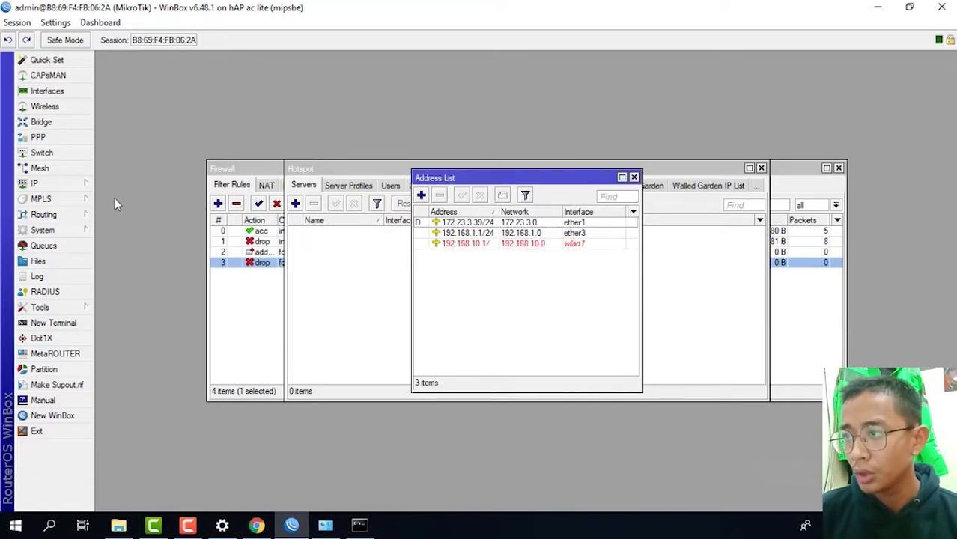
left_click(45, 106)
left_click(149, 232)
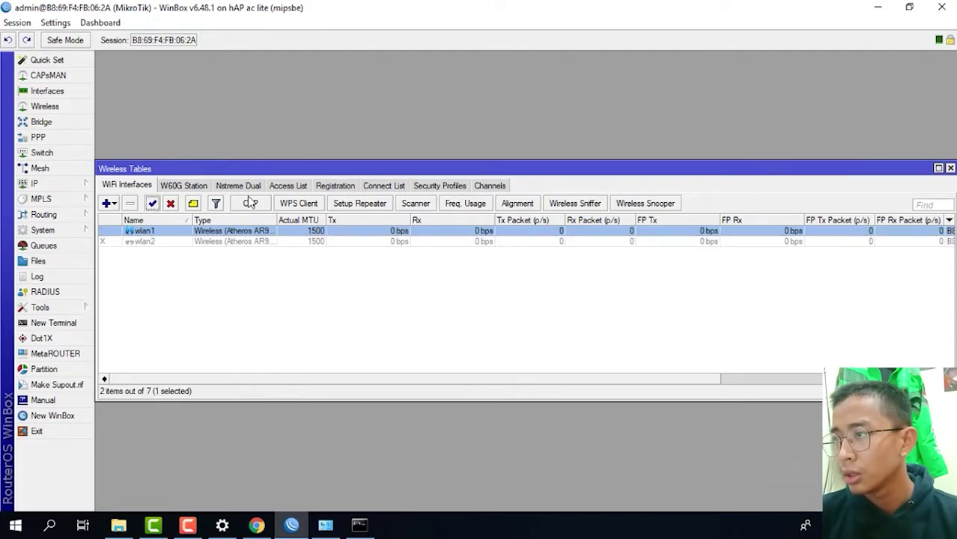
- Run Hotspot Setup on wlan1, accepting the 192.168.10.1/24 network, default pool and no SMTP
left_click(45, 184)
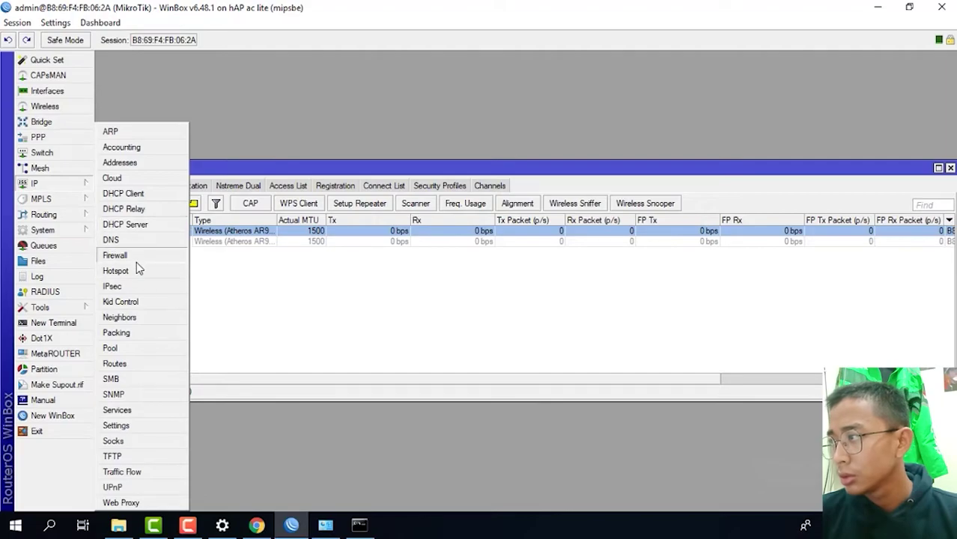
left_click(134, 270)
left_click(467, 205)
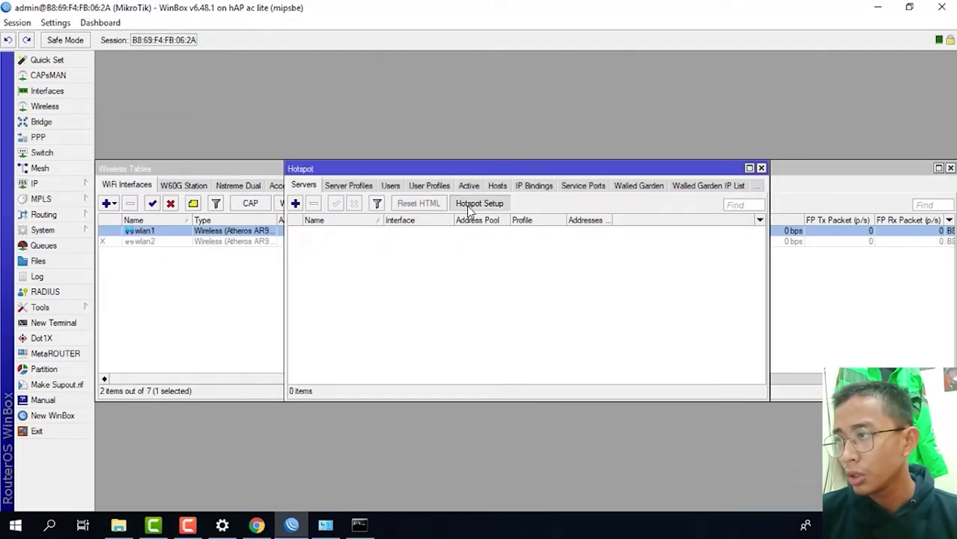
left_click(545, 313)
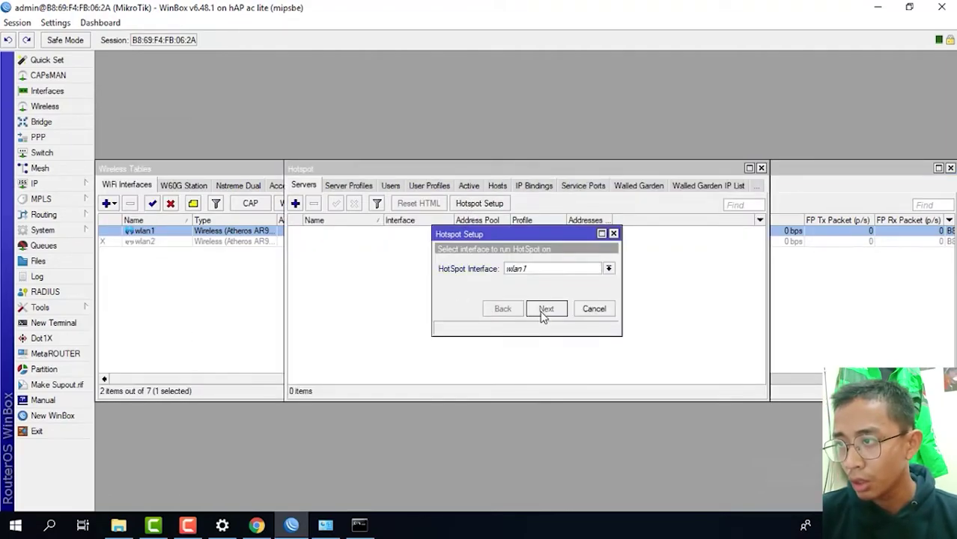
left_click(544, 313)
left_click(544, 313)
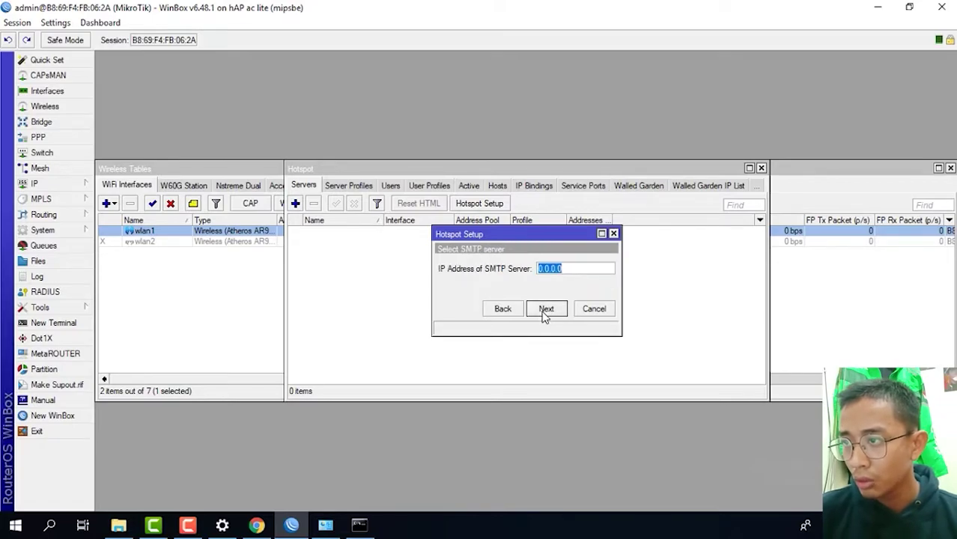
left_click(544, 312)
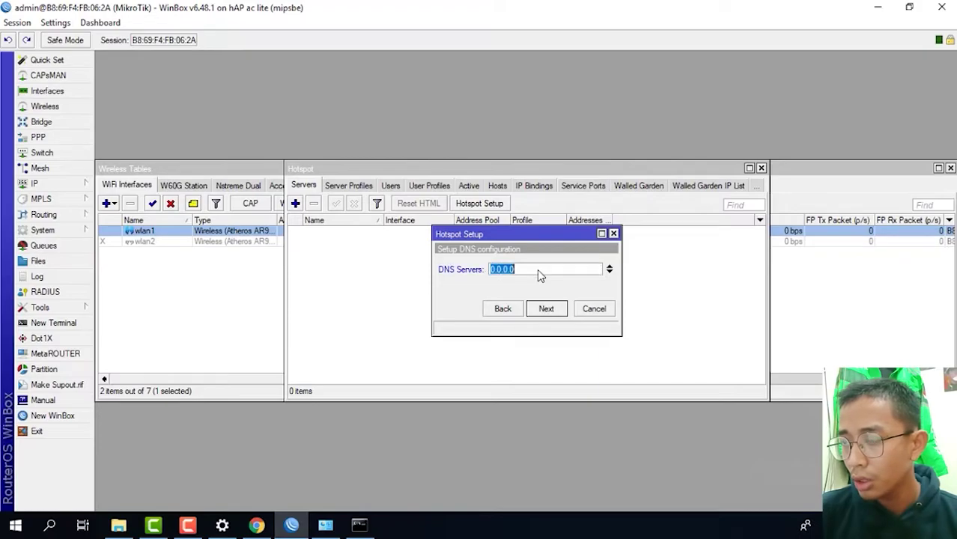
- Finish hotspot setup with DNS server 8.8.8.8, DNS name tkj.com and a local user password
type("8.8.8.8")
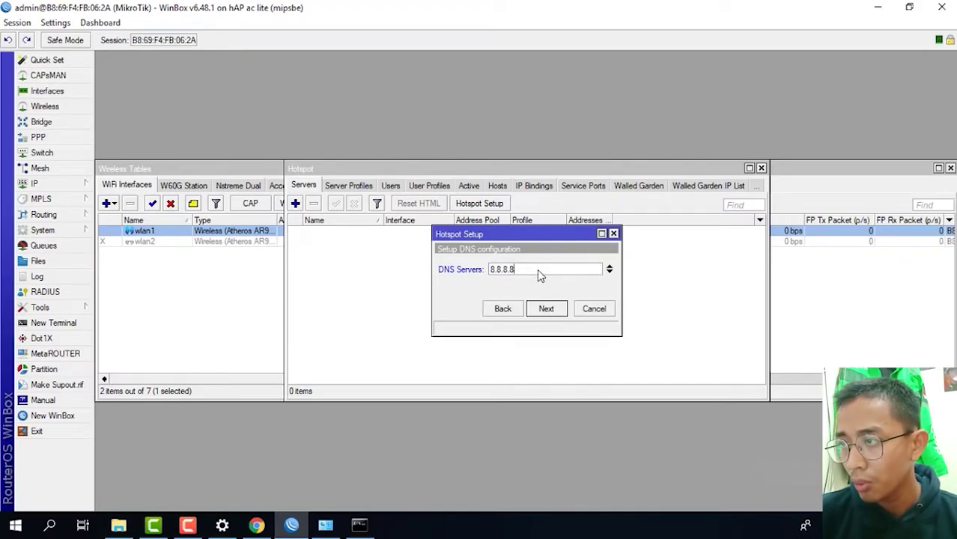
left_click(545, 312)
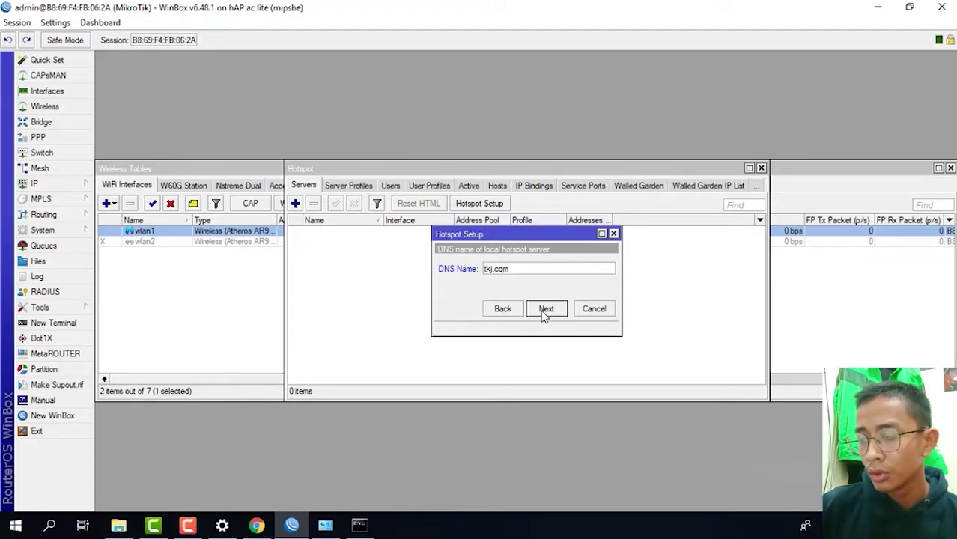
left_click(545, 310)
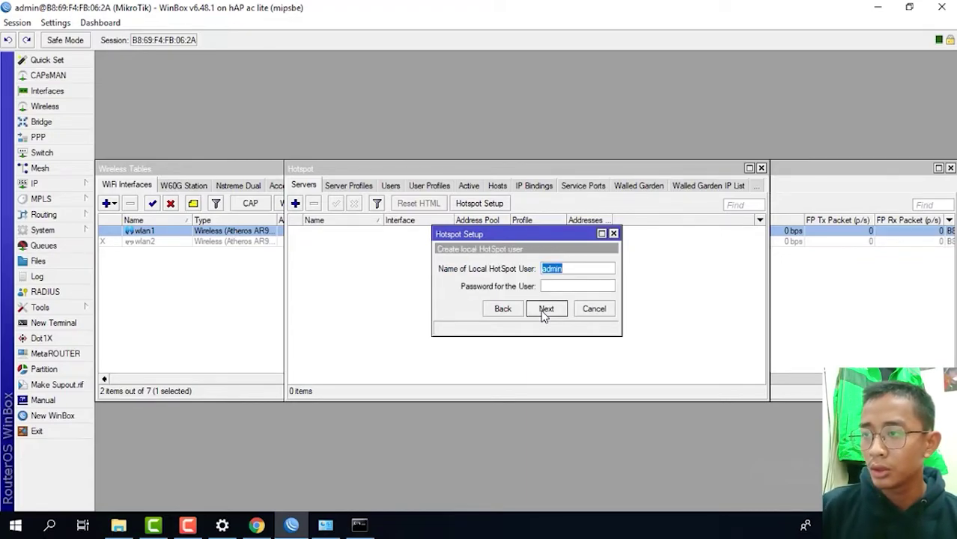
left_click(561, 286)
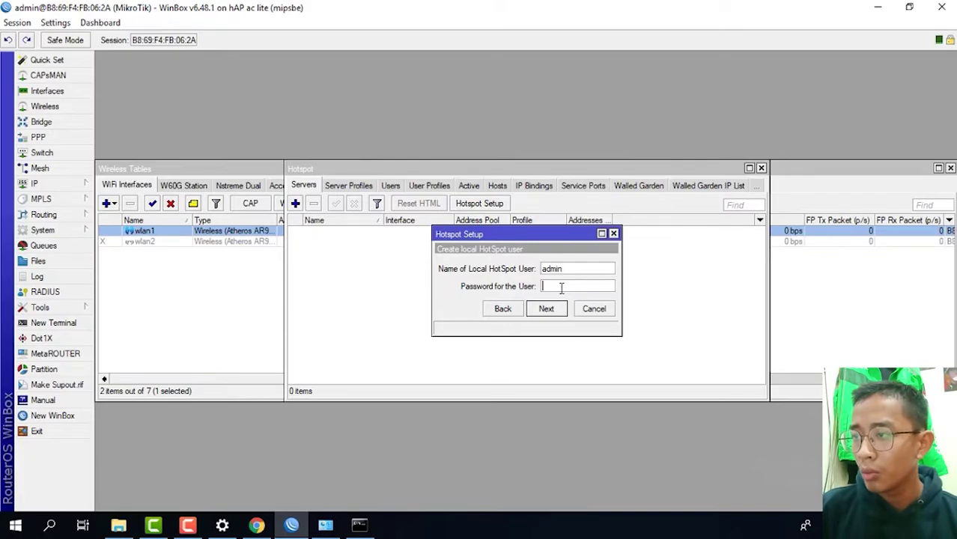
type("123")
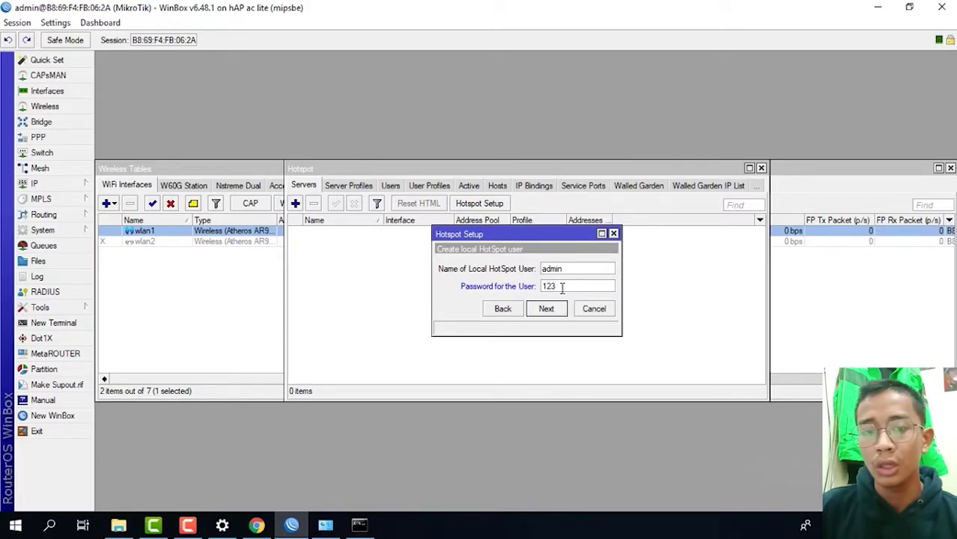
left_click(561, 311)
left_click(514, 276)
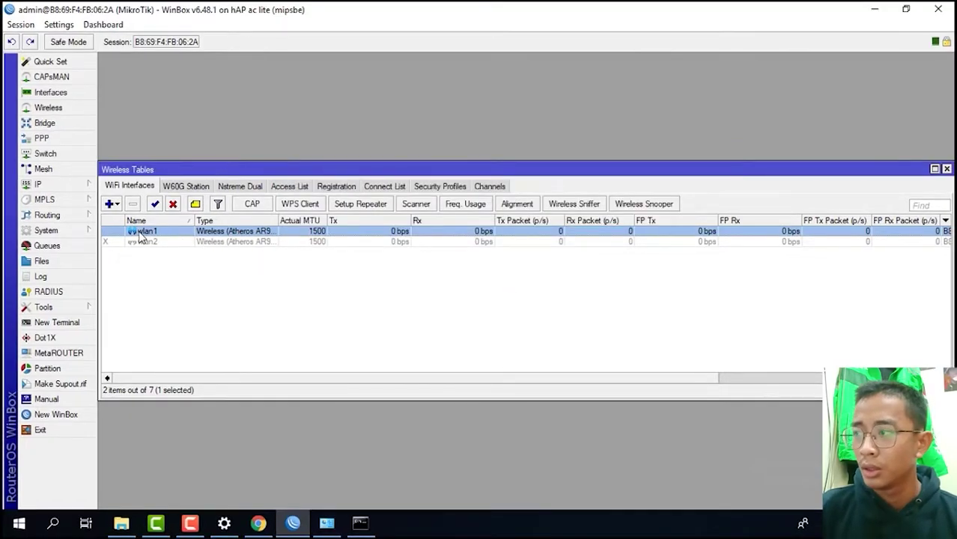
- In wlan1's settings, set Mode to ap bridge and Band to 2GHz-B/G/N, then save
double_click(140, 234)
left_click(465, 99)
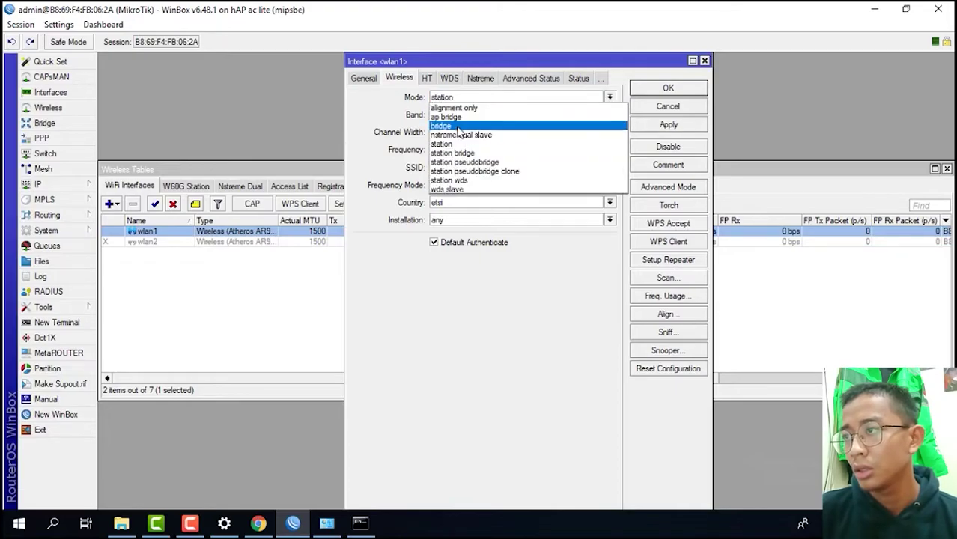
left_click(454, 117)
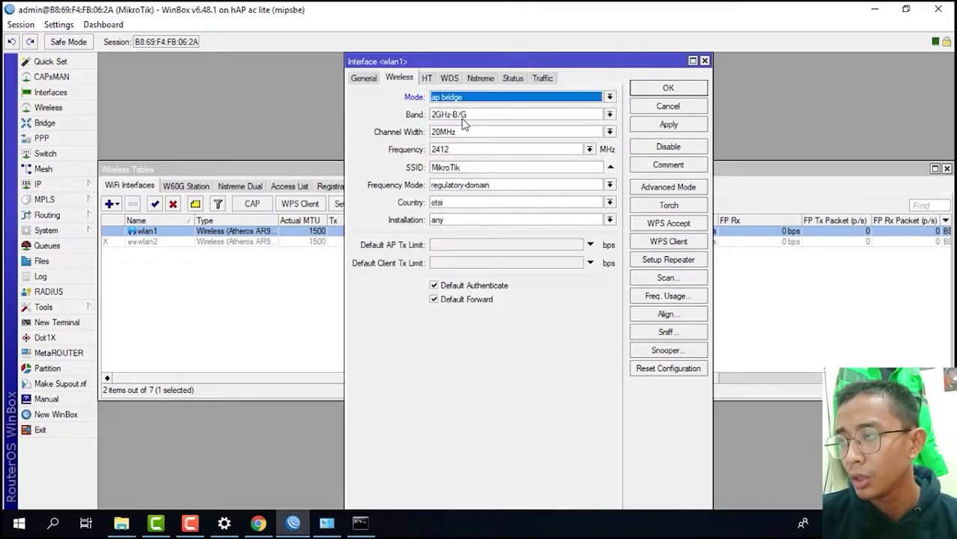
left_click(460, 116)
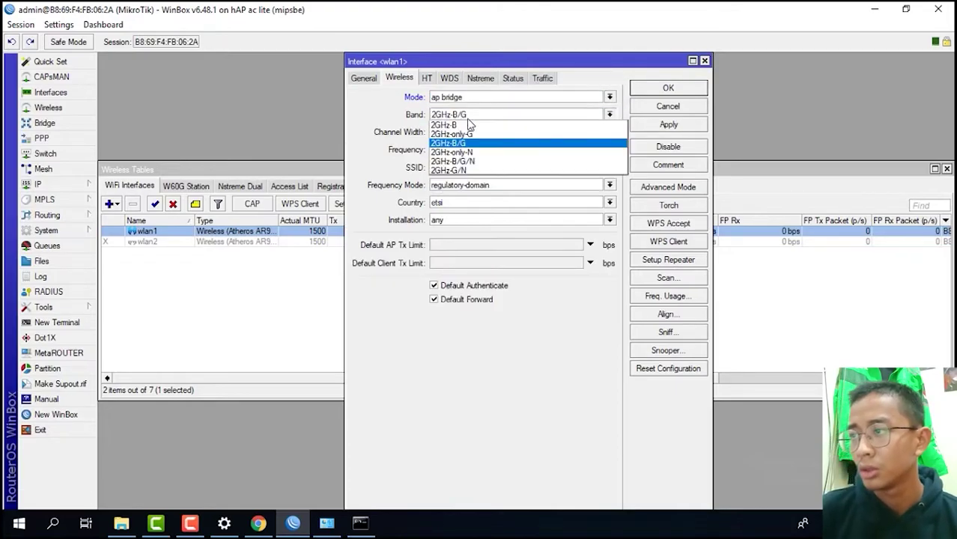
left_click(476, 161)
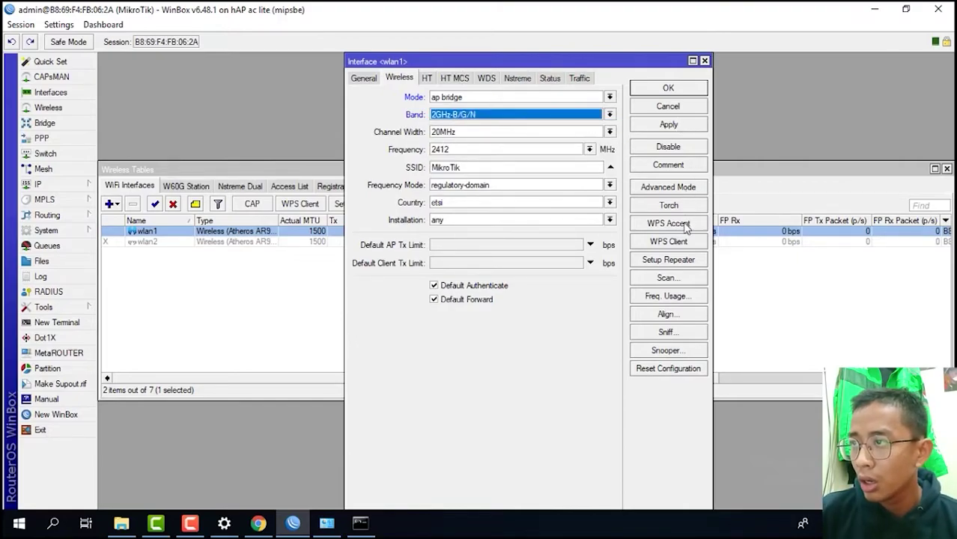
left_click(667, 125)
left_click(667, 88)
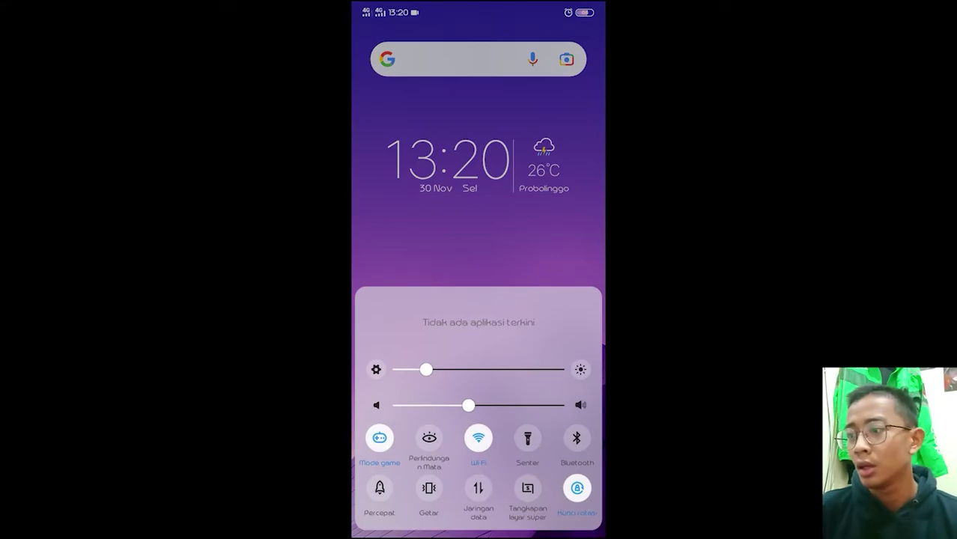
left_click(479, 438)
left_click(449, 156)
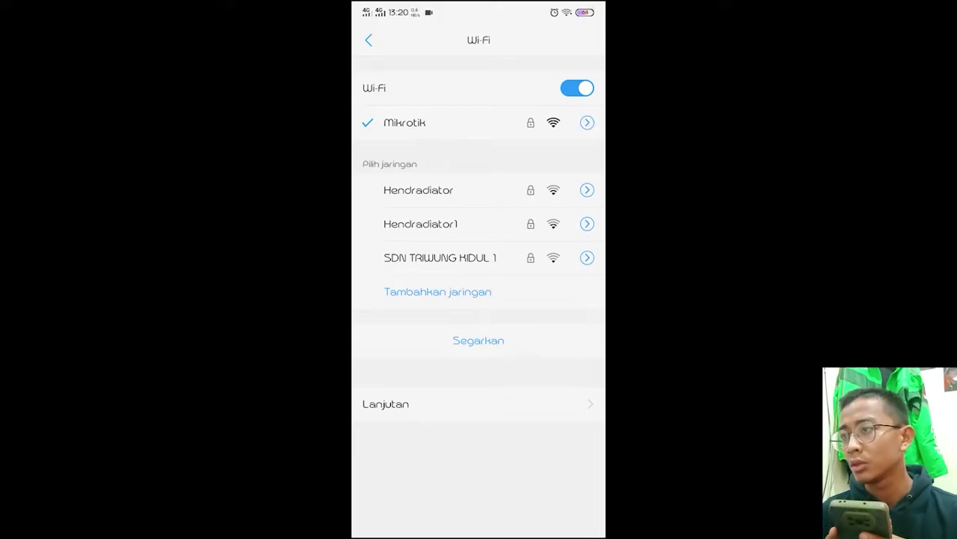
left_click_drag(479, 533, 478, 360)
left_click_drag(554, 299, 404, 300)
left_click(507, 66)
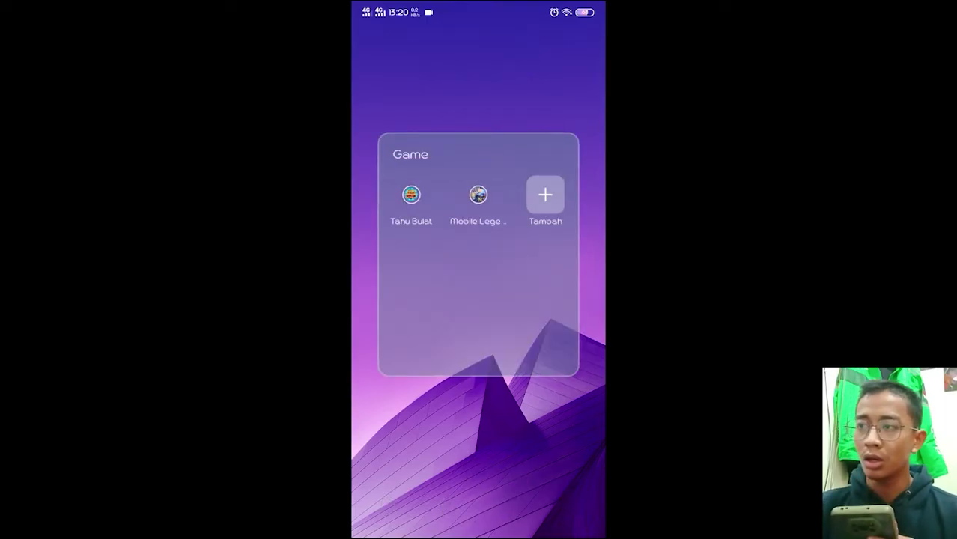
left_click(479, 194)
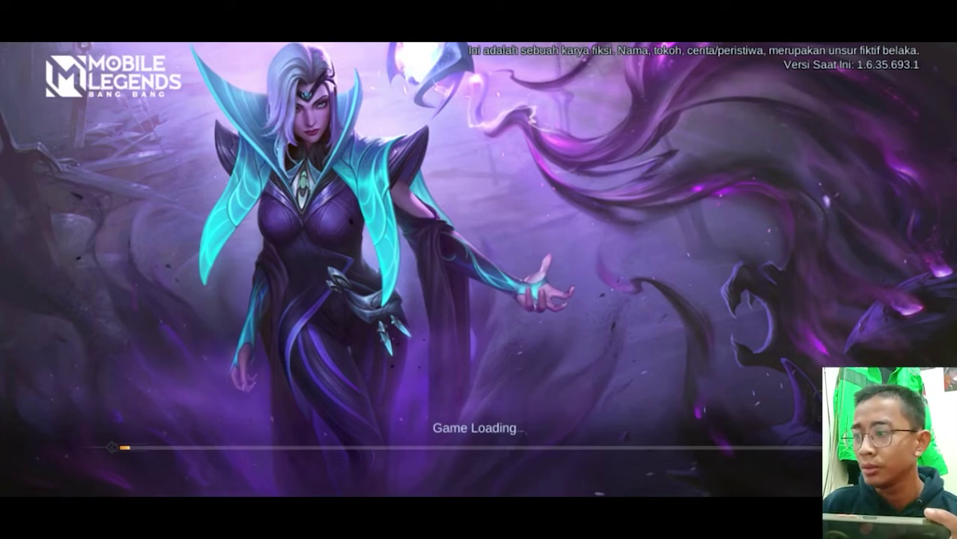
left_click_drag(724, 492, 723, 300)
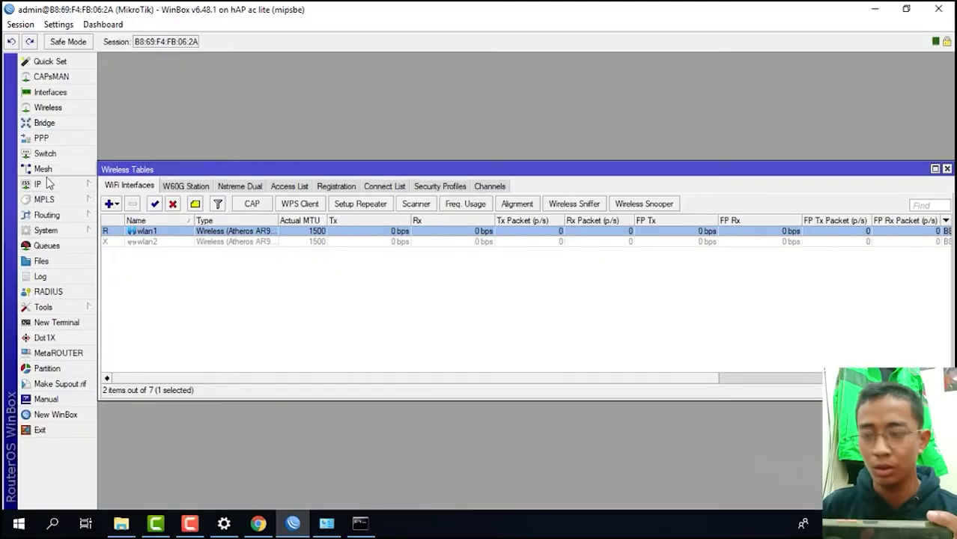
left_click(47, 184)
- Start a new forward filter rule matching TCP with content .mkv
left_click(126, 258)
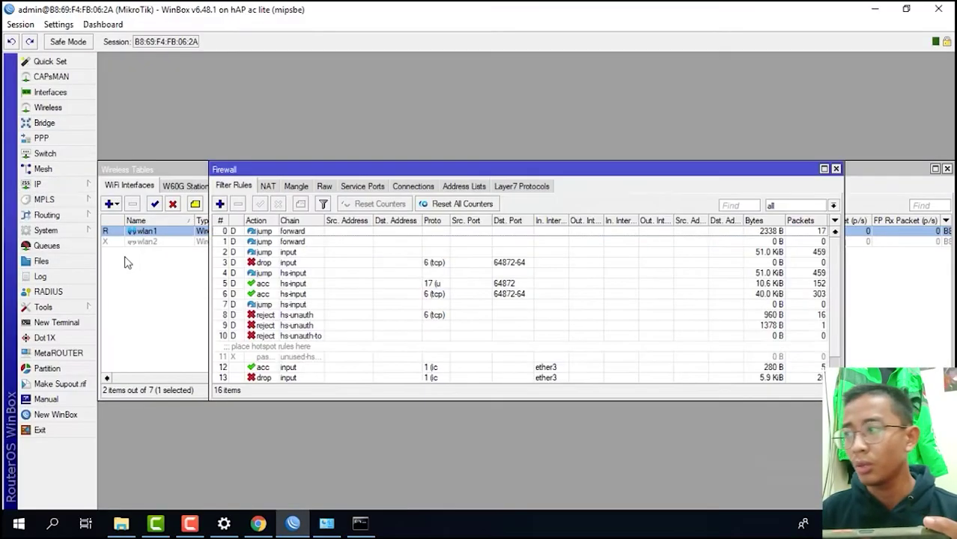
left_click(219, 205)
left_click(419, 78)
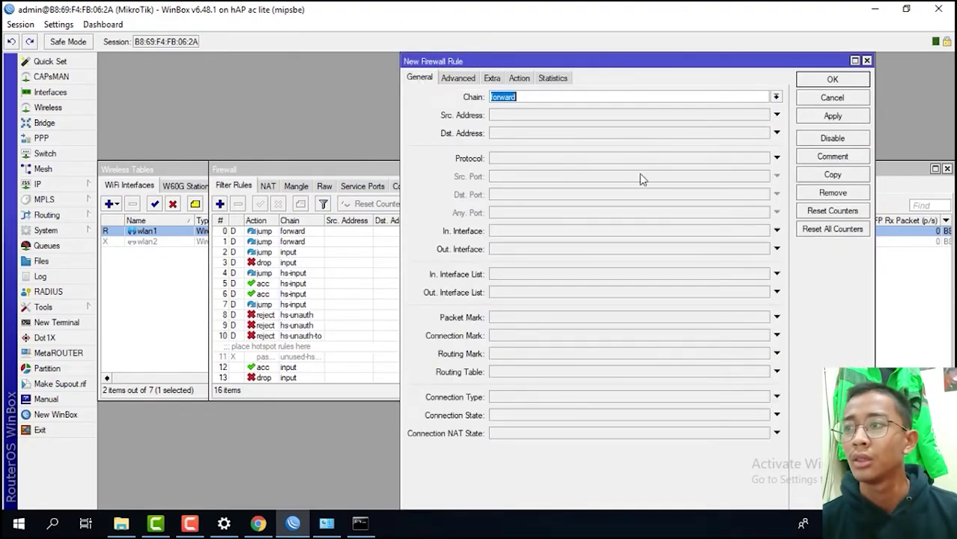
left_click(776, 158)
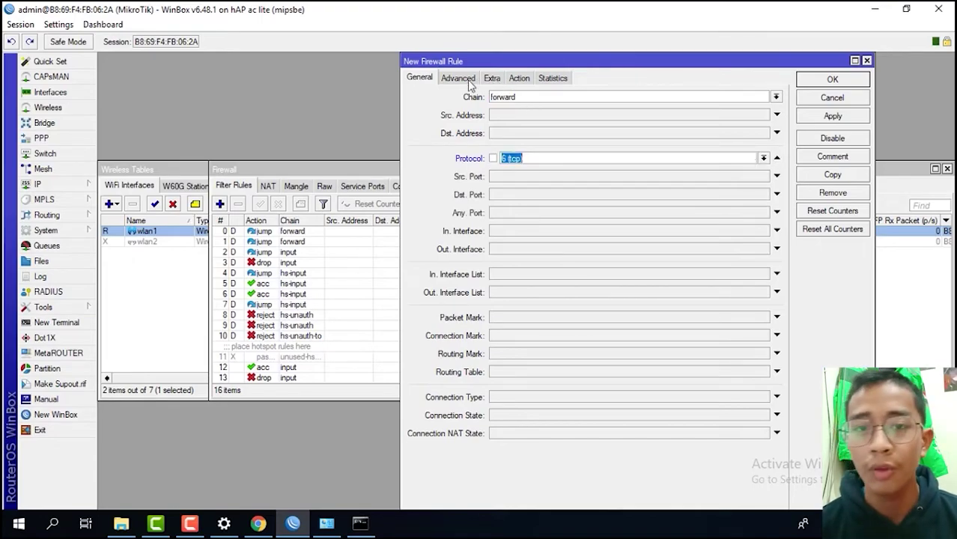
left_click(465, 79)
left_click(519, 167)
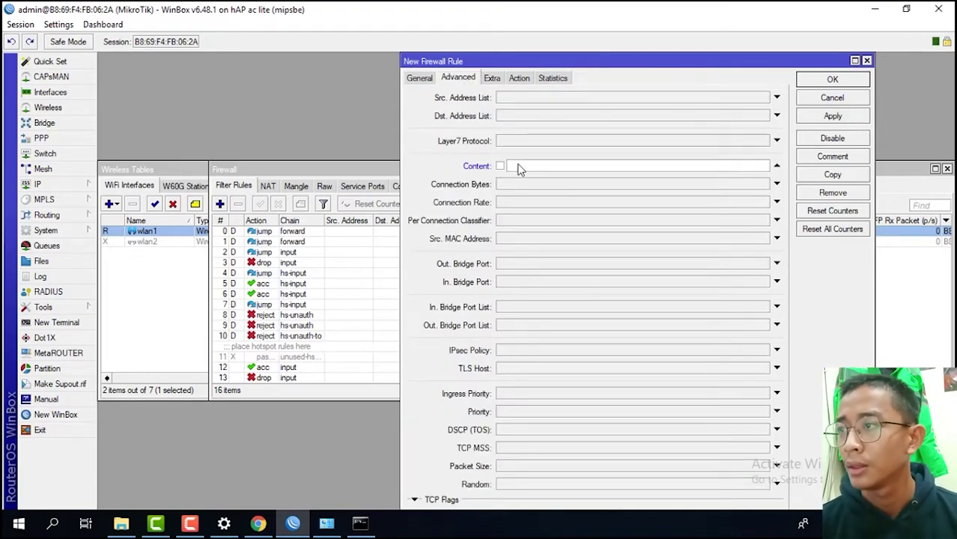
type("mik")
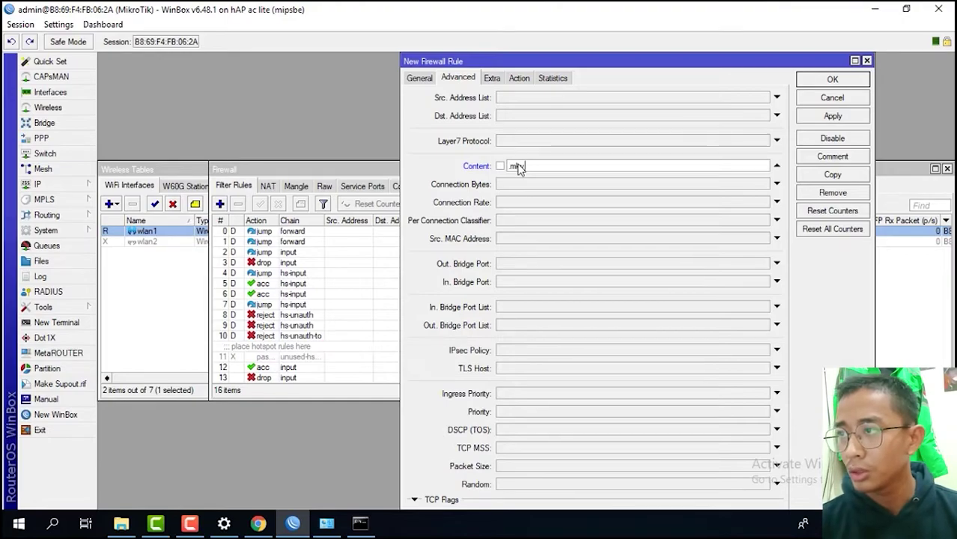
- Set the rule's action to drop and save it to the filter list
left_click(524, 79)
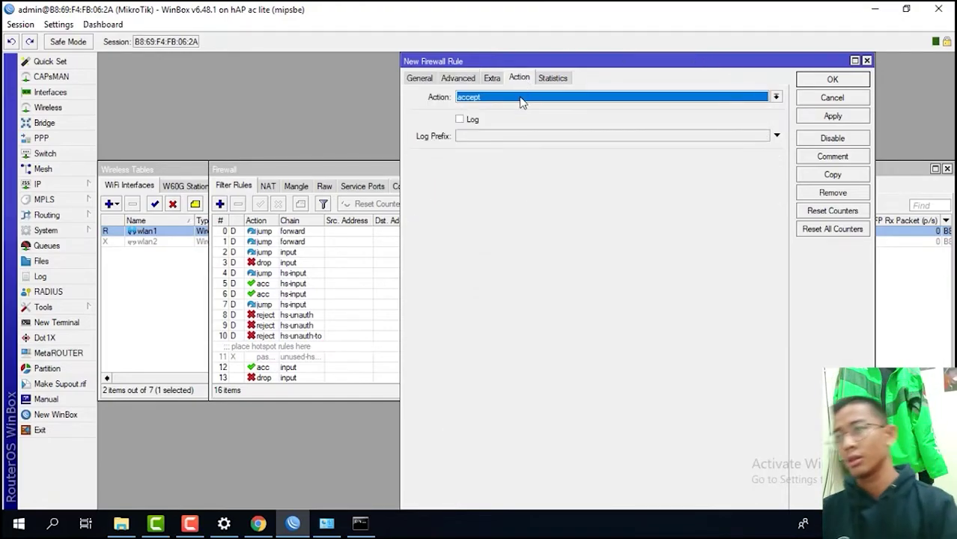
left_click(522, 98)
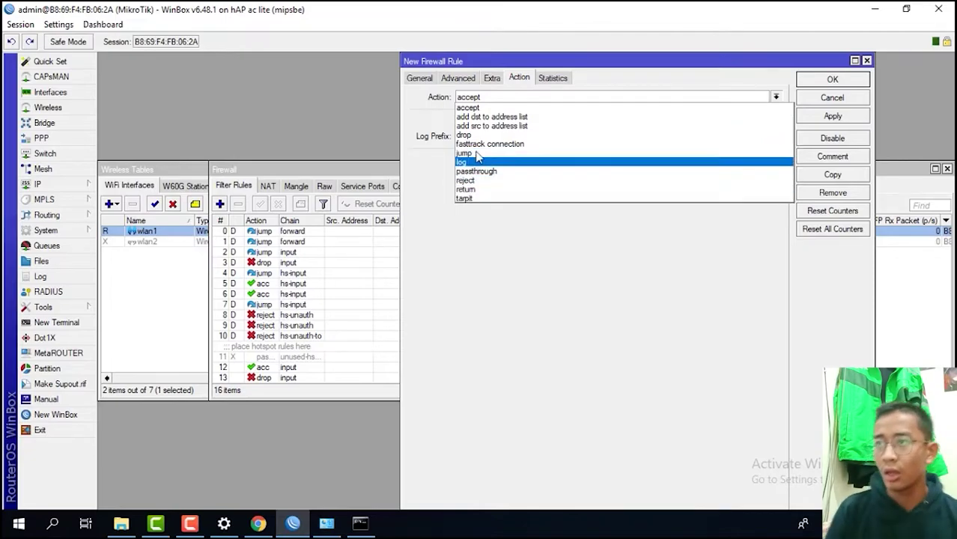
left_click(479, 135)
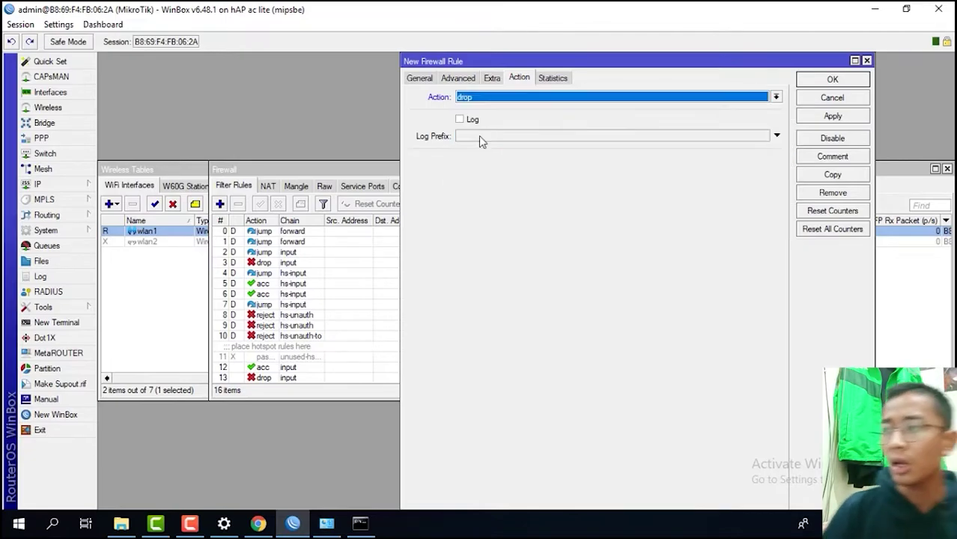
left_click(831, 120)
left_click(830, 80)
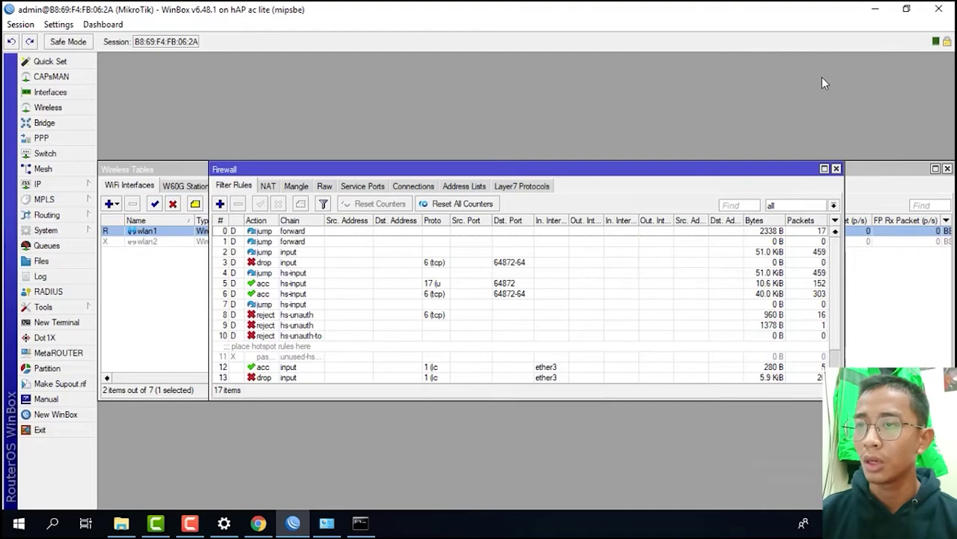
scroll(451, 293, "down", 1)
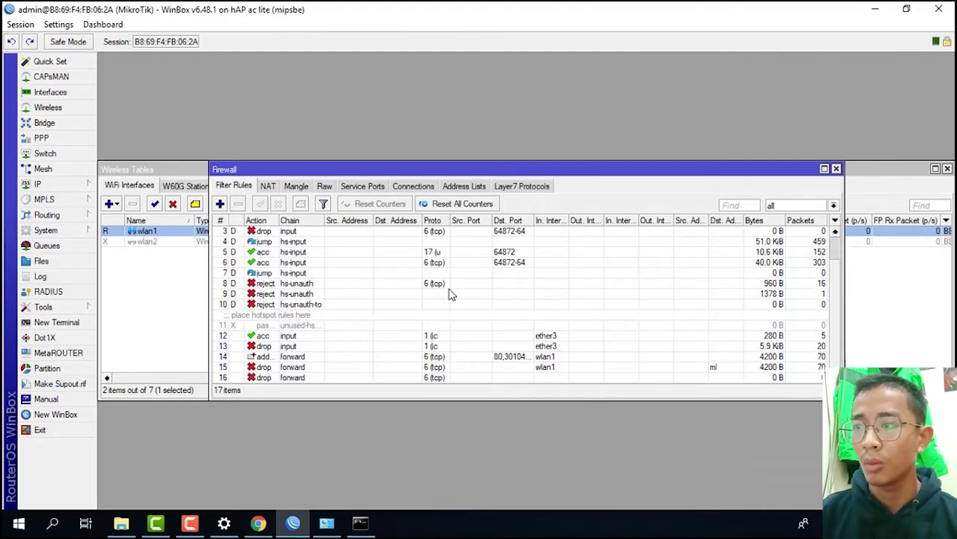
left_click(258, 523)
- Search for index.mkv in a new tab and open the fate-suite Index of /mkv listing
left_click(357, 13)
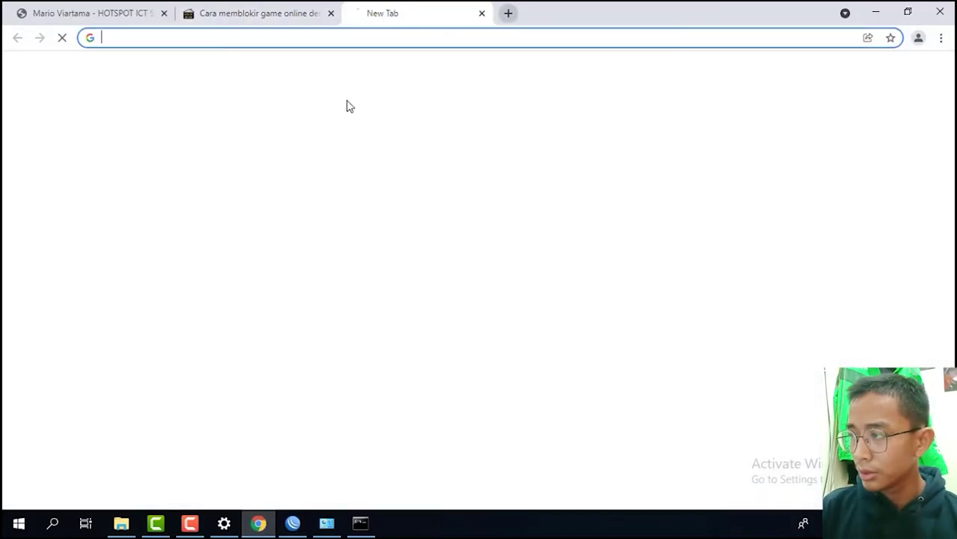
type("index")
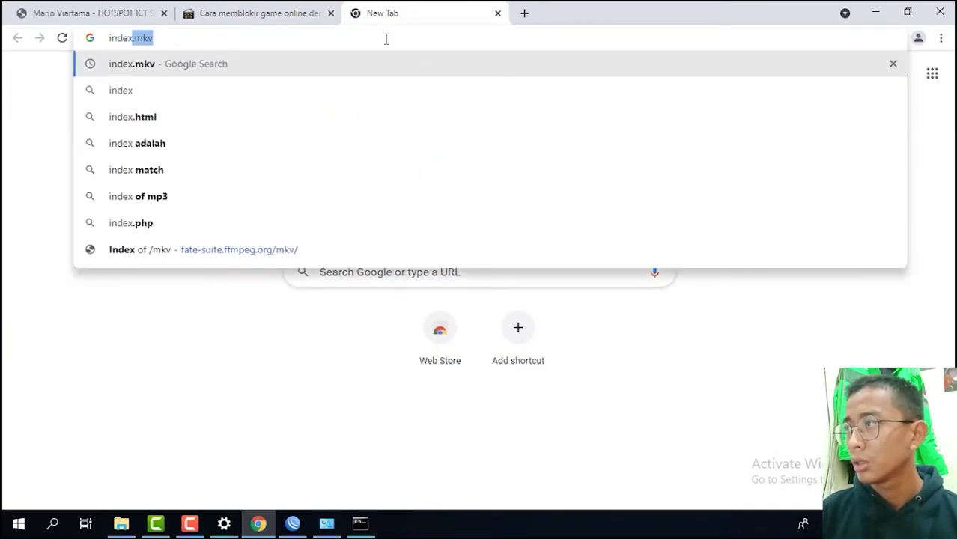
key("Return")
left_click(197, 242)
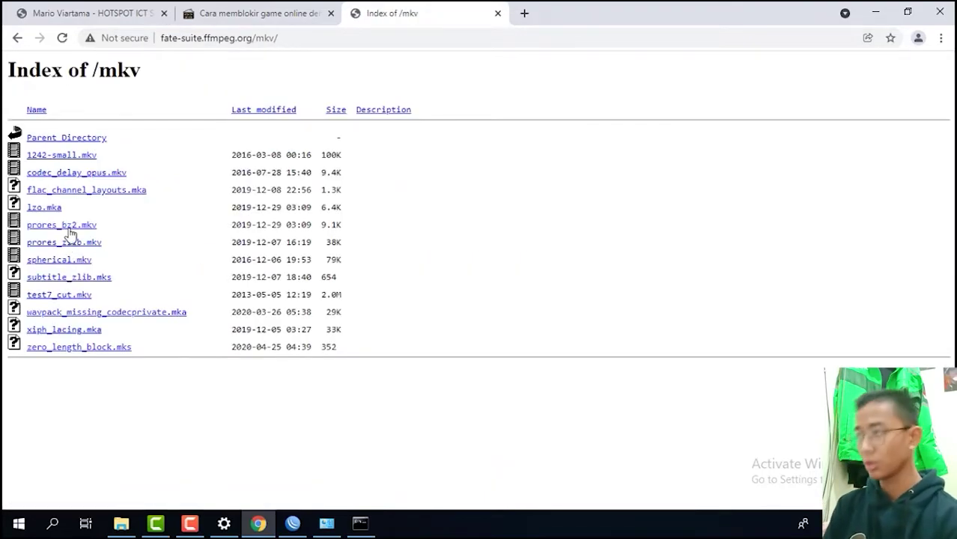
- Try fetching prores_bz2.mkv to test the block, then minimize Chrome
left_click(70, 232)
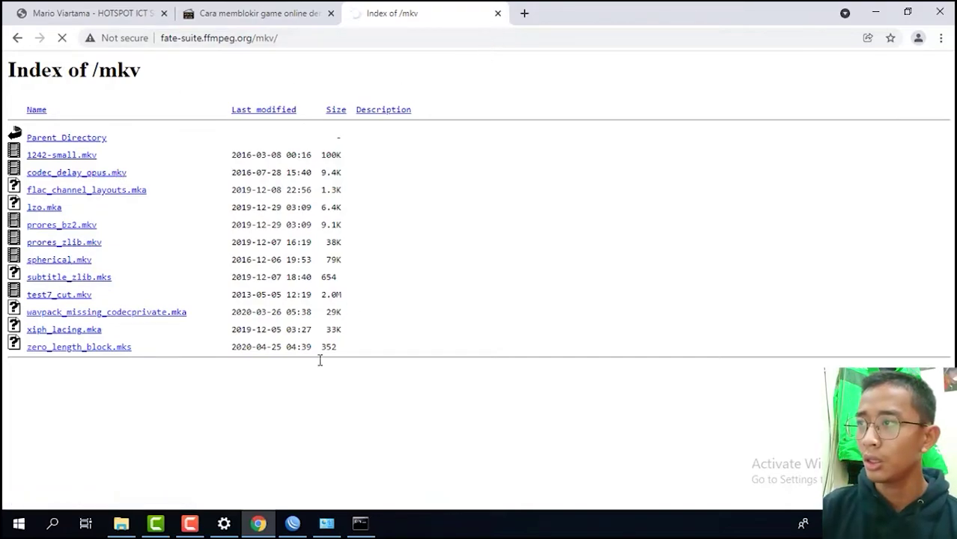
mouse_move(303, 529)
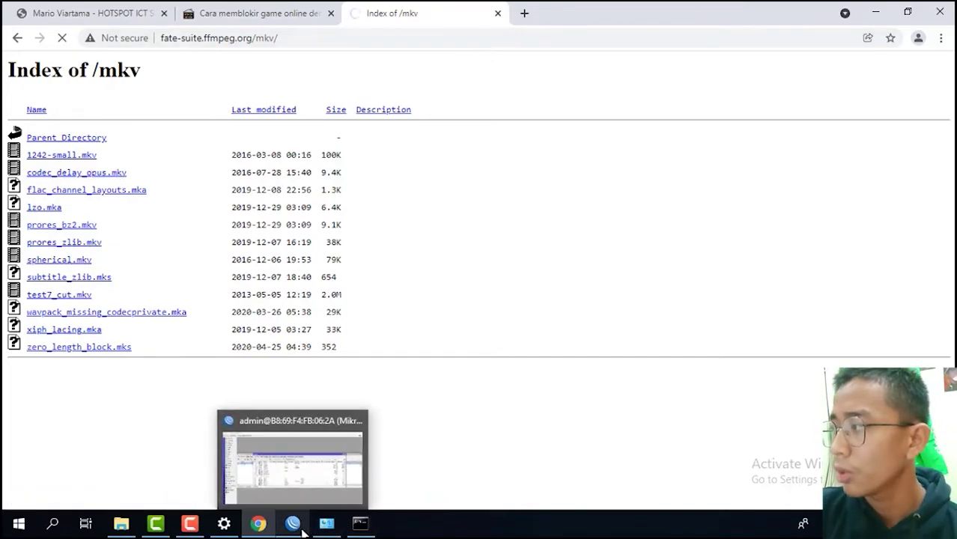
left_click(878, 12)
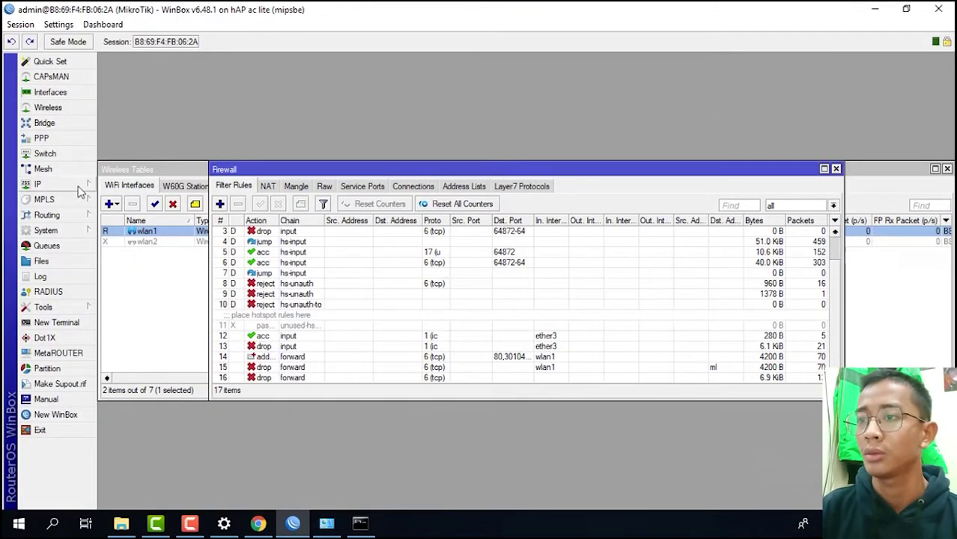
- Start a new filter rule in the input chain matching ICMP protocol
left_click(220, 204)
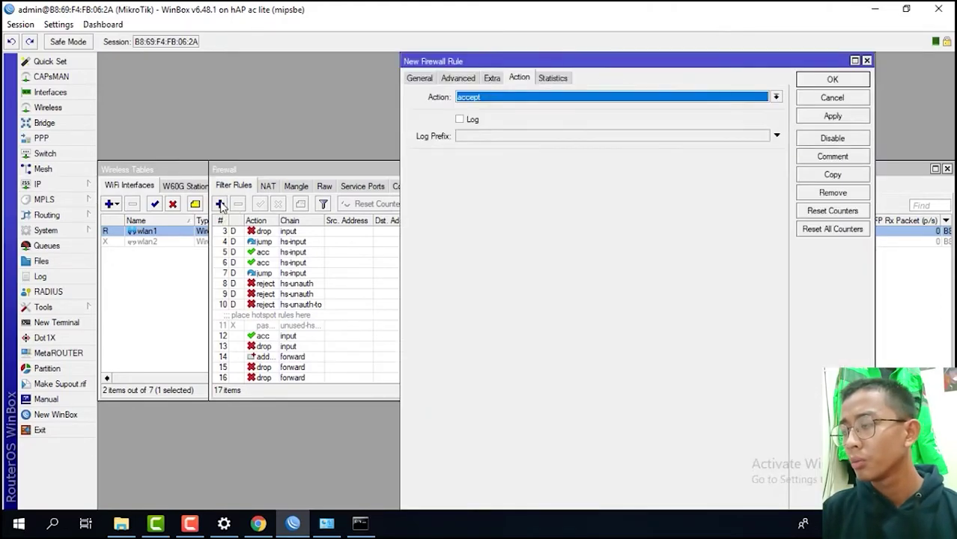
left_click(414, 77)
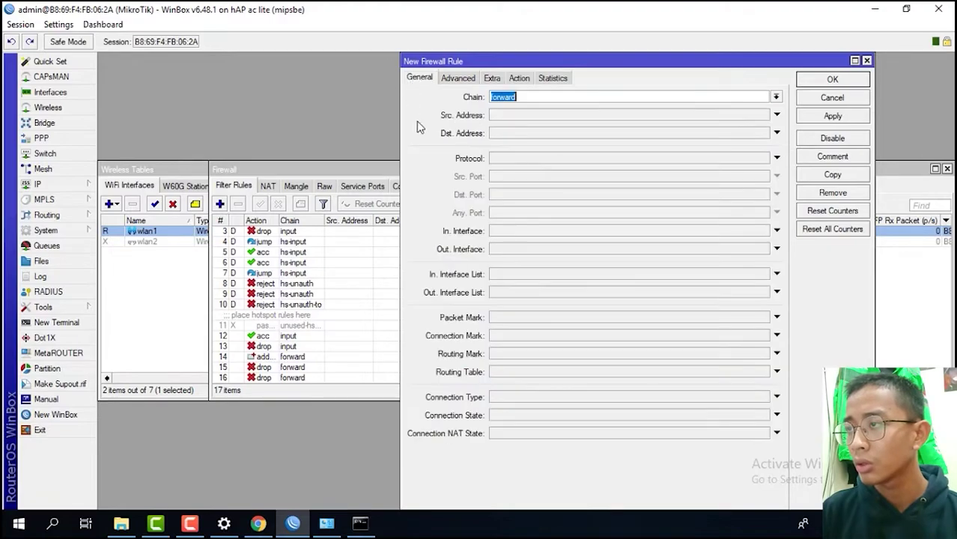
left_click(776, 97)
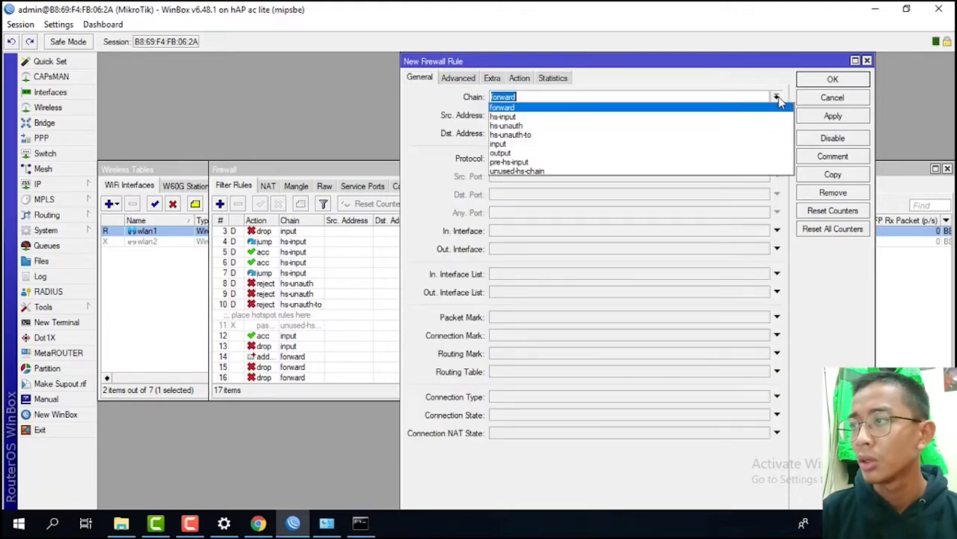
left_click(550, 148)
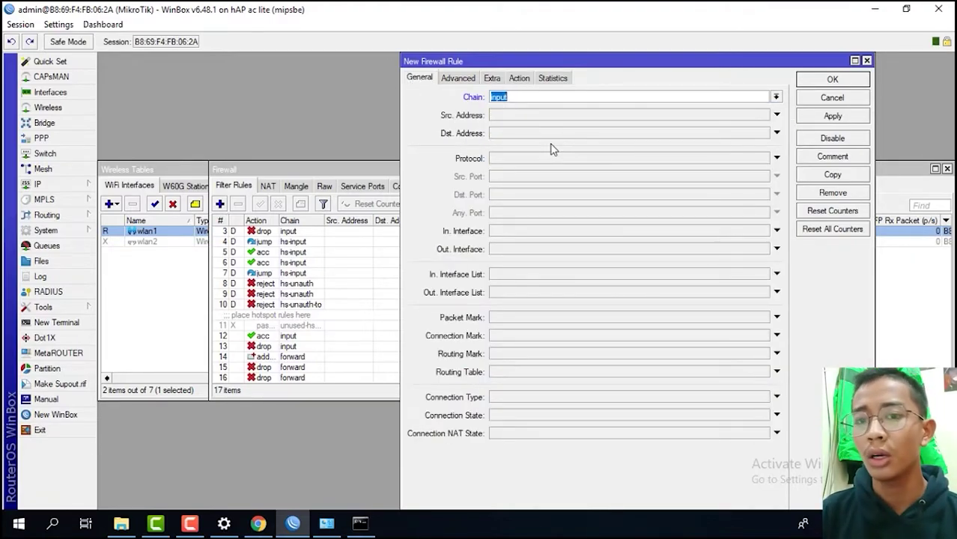
left_click(527, 159)
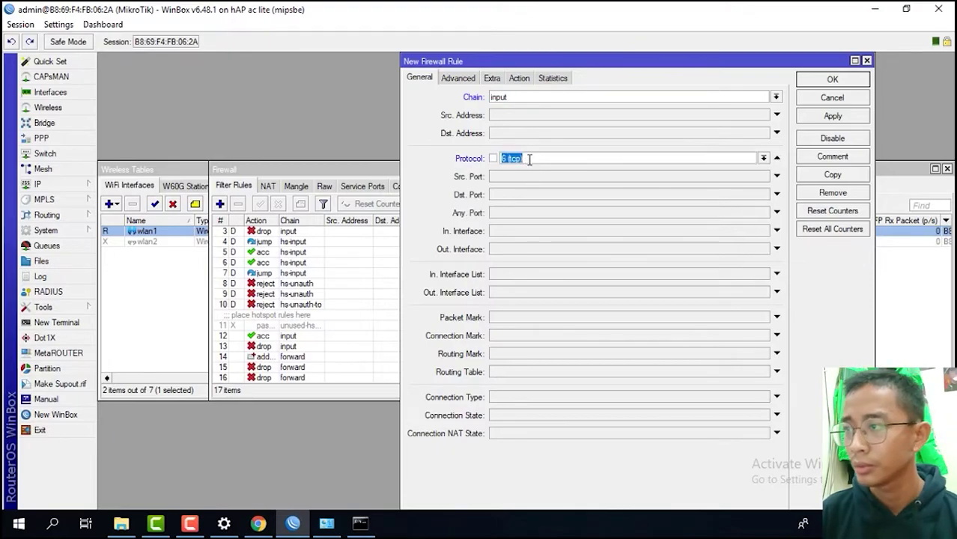
left_click(763, 158)
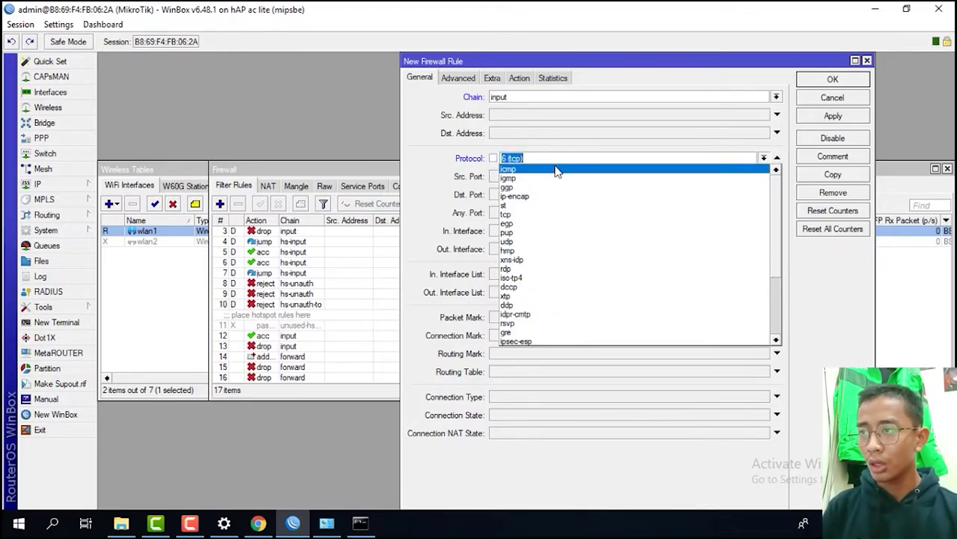
left_click(557, 170)
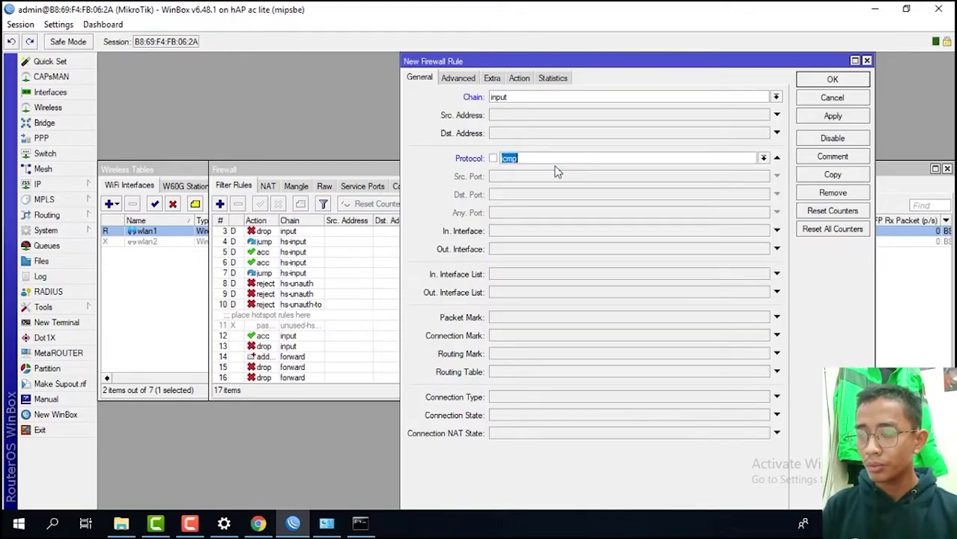
- Set the rule's action to log with prefix 'aktifitas ICMP' and save it
left_click(518, 78)
left_click(515, 98)
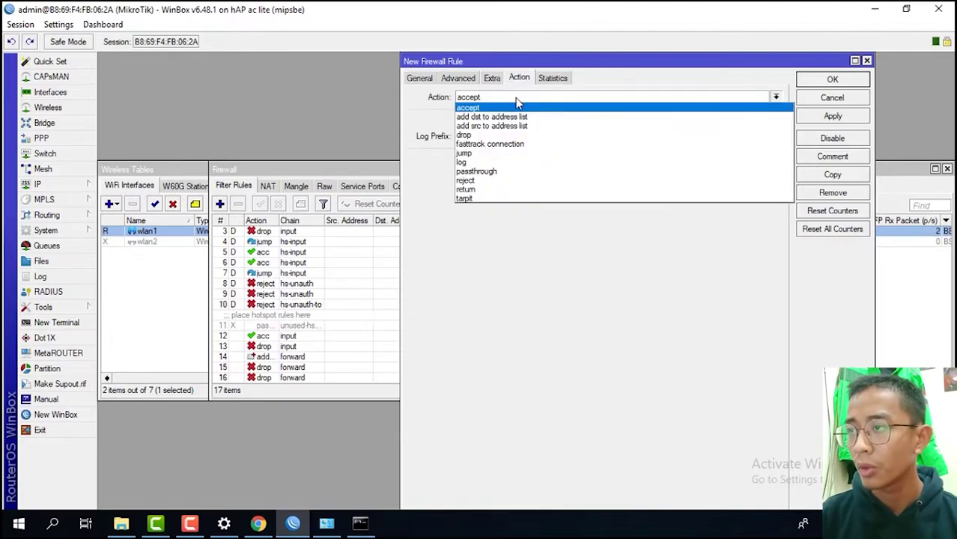
left_click(487, 163)
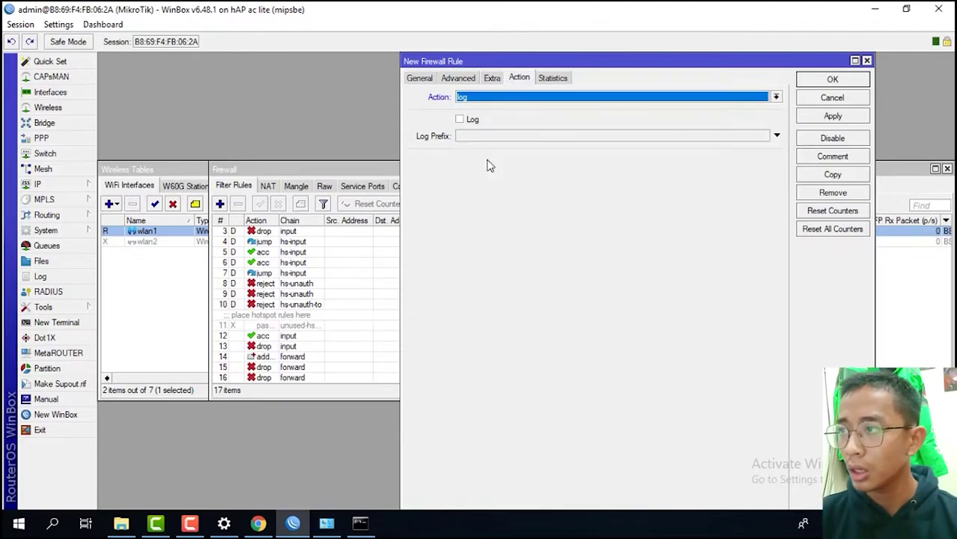
left_click(460, 120)
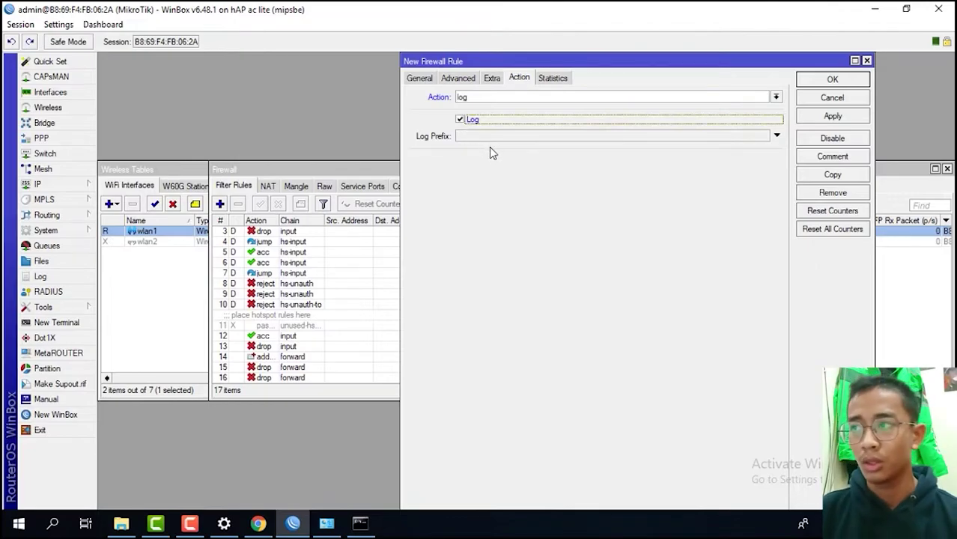
left_click(488, 139)
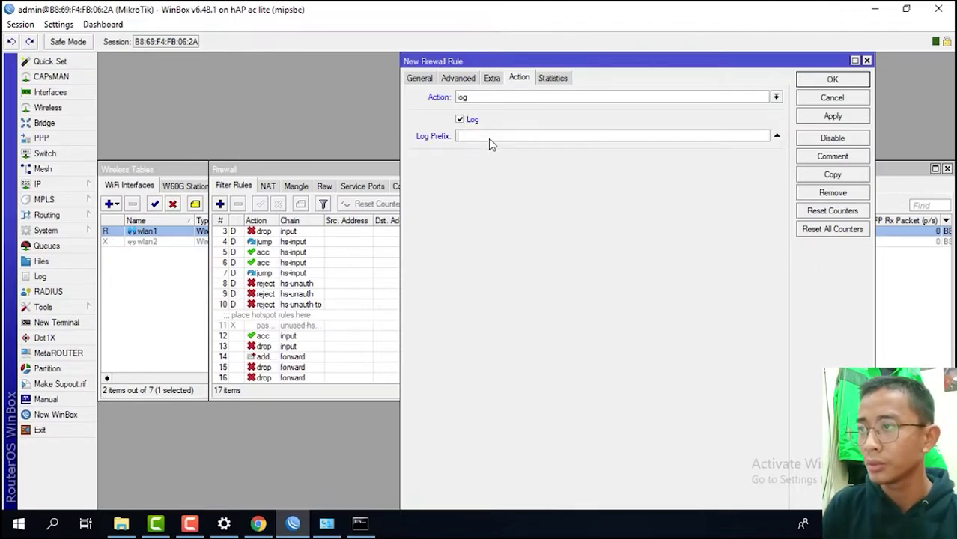
type("aktifitas")
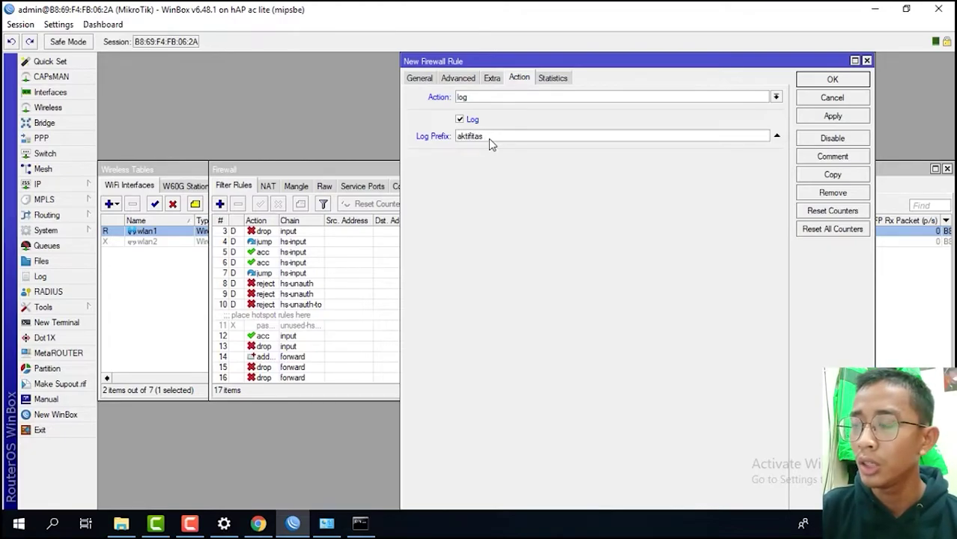
type(" ICMP")
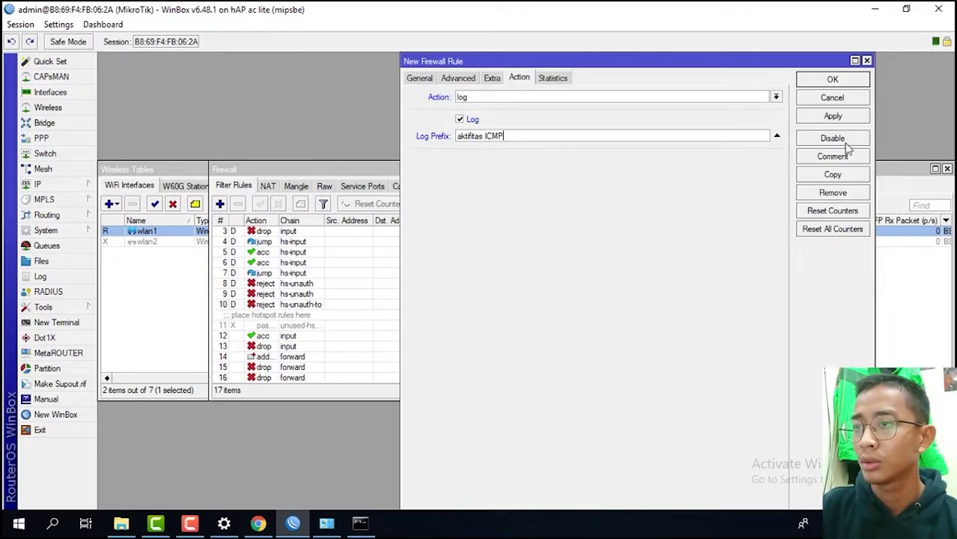
left_click(832, 117)
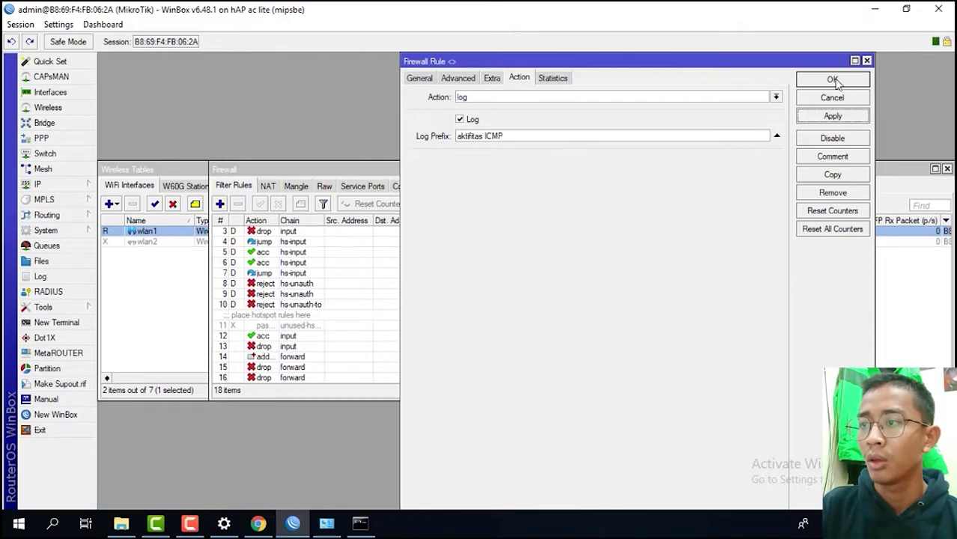
left_click(833, 80)
scroll(492, 342, "down", 1)
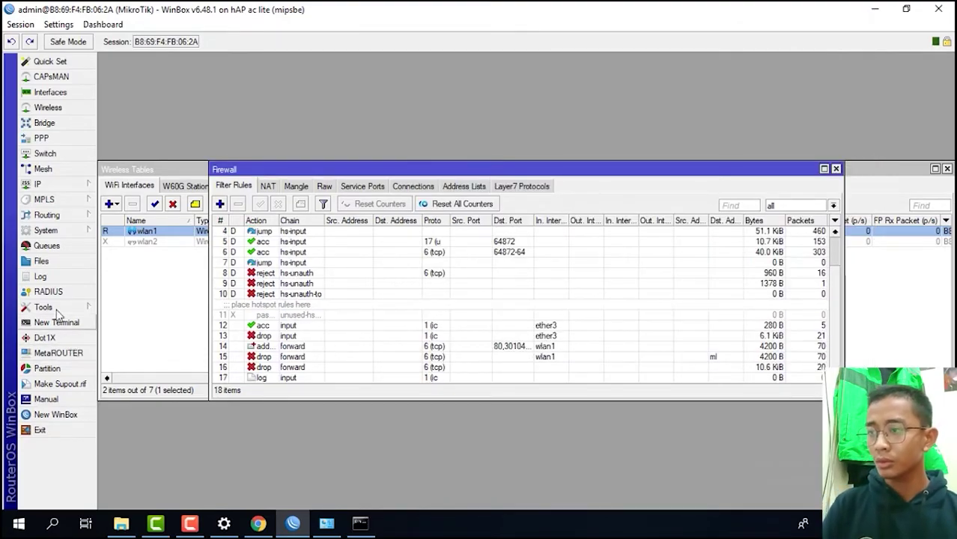
- Add a System Logging rule for topic dhcp with prefix 'dhcp log', logging to memory
left_click(66, 231)
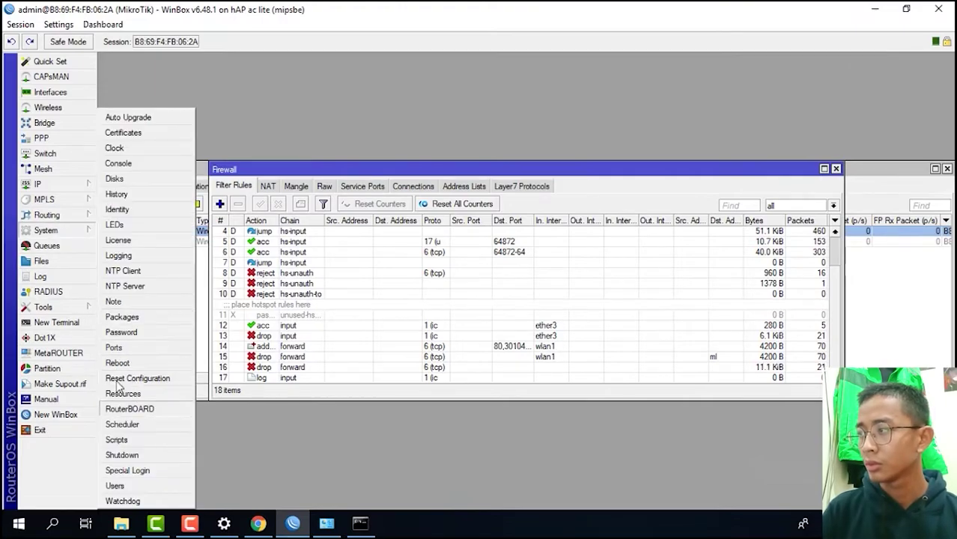
left_click(142, 257)
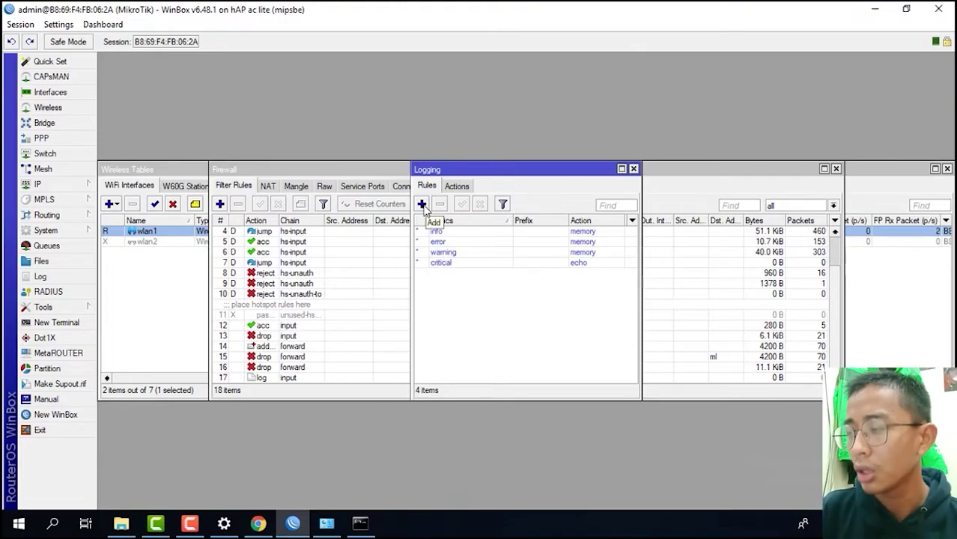
left_click(422, 205)
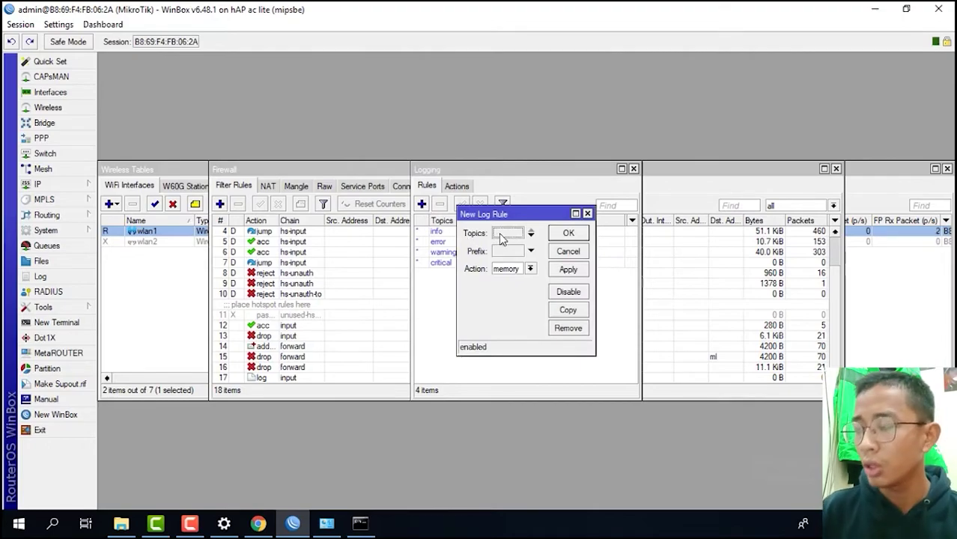
left_click(550, 234)
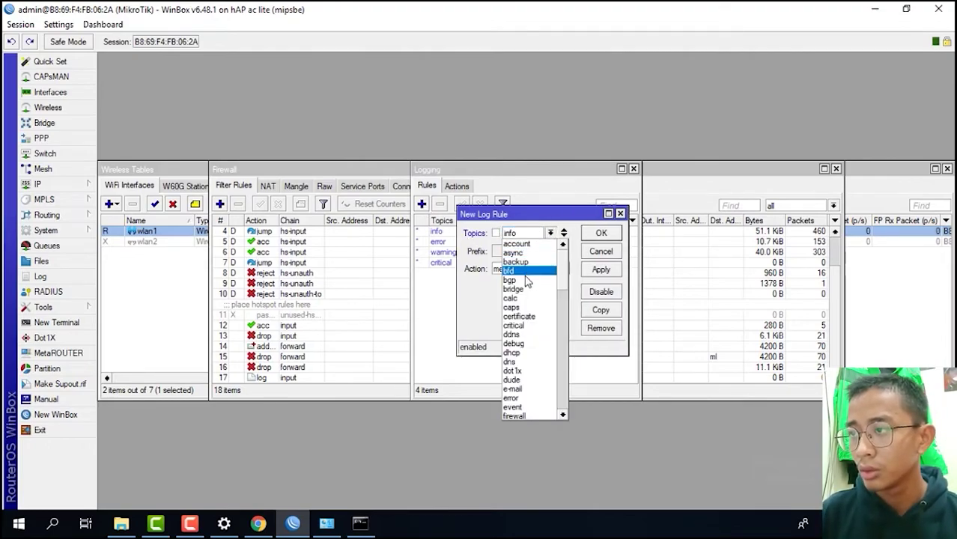
left_click(522, 353)
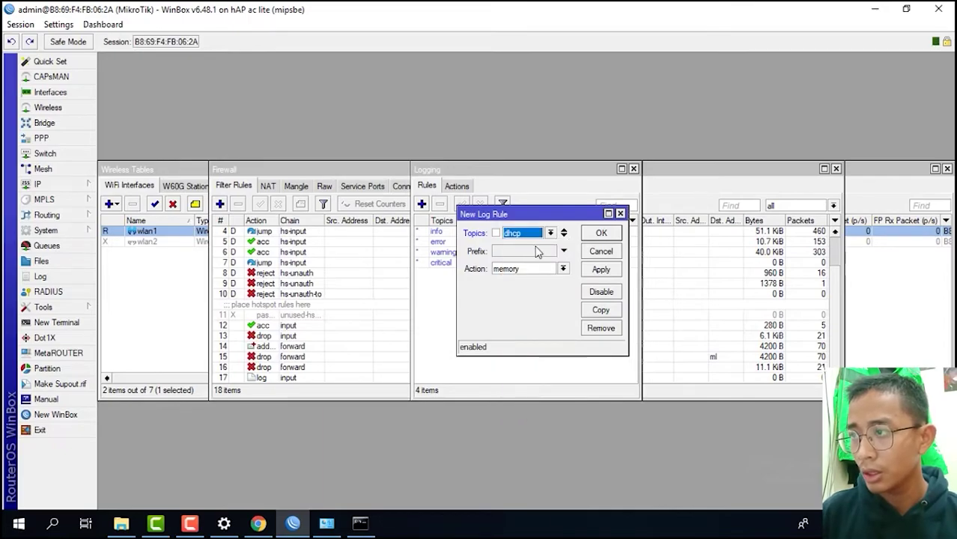
left_click(562, 253)
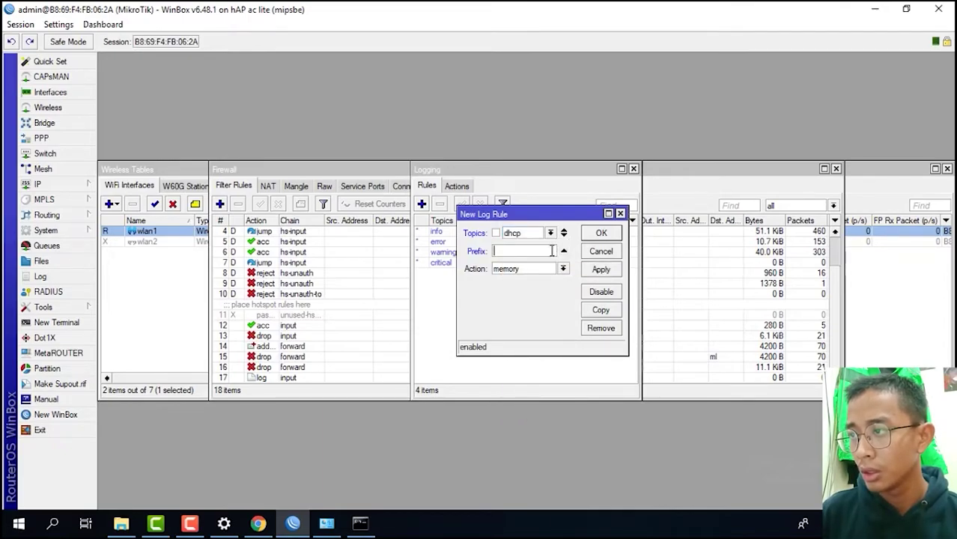
type("dhcp")
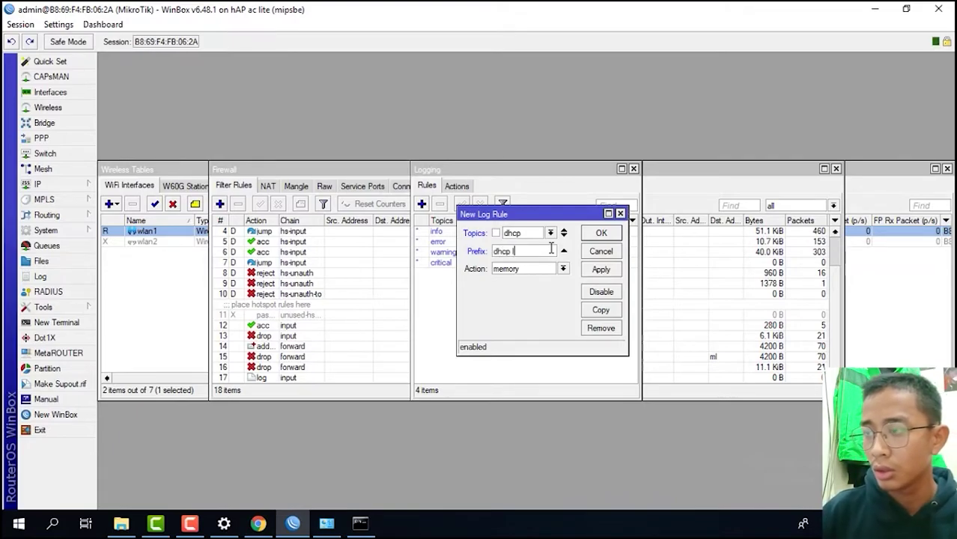
type(" log")
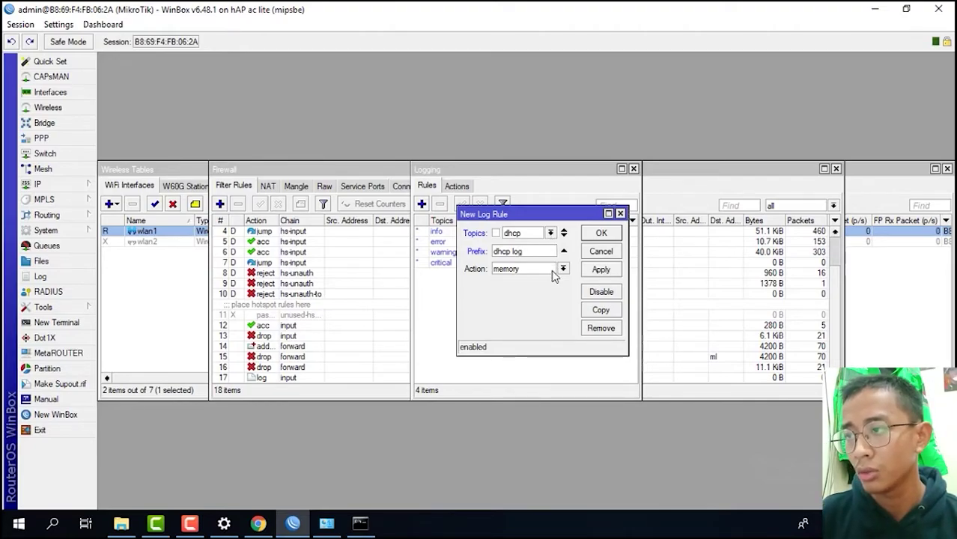
left_click(599, 271)
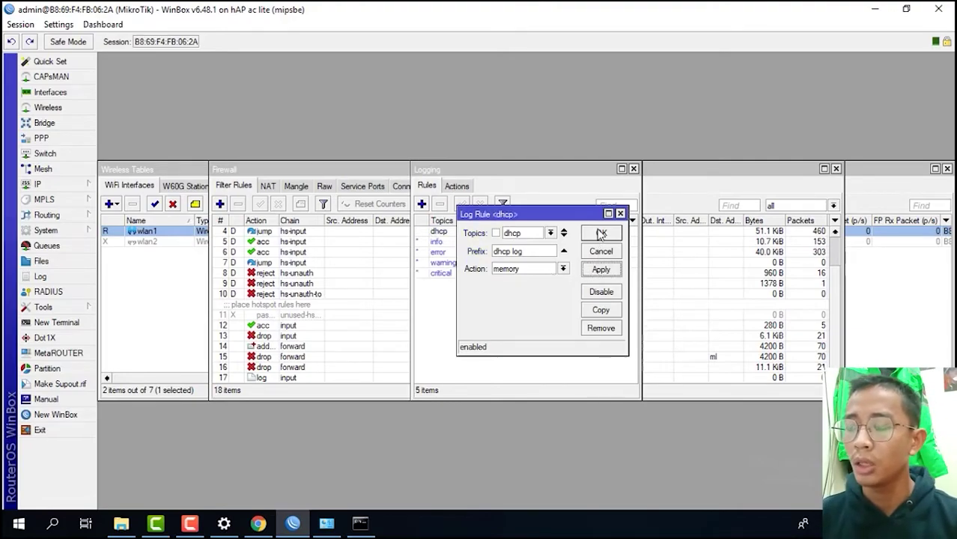
left_click(602, 234)
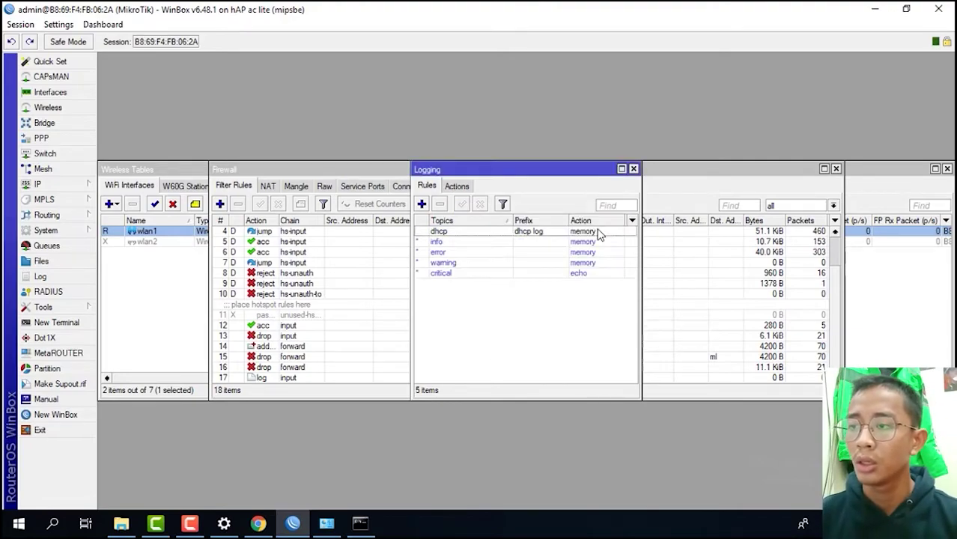
- Create a new memory log action named action1 on the Actions tab
left_click(456, 187)
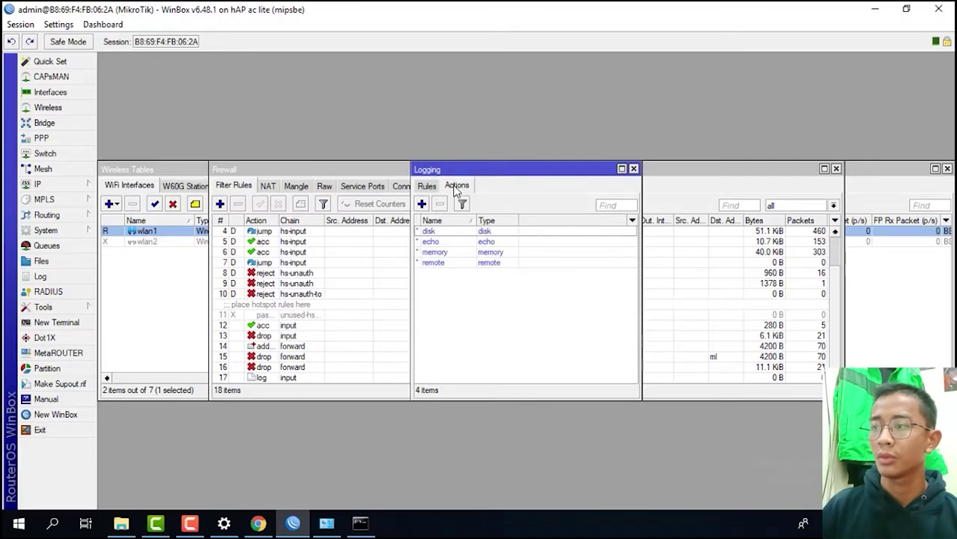
left_click(421, 204)
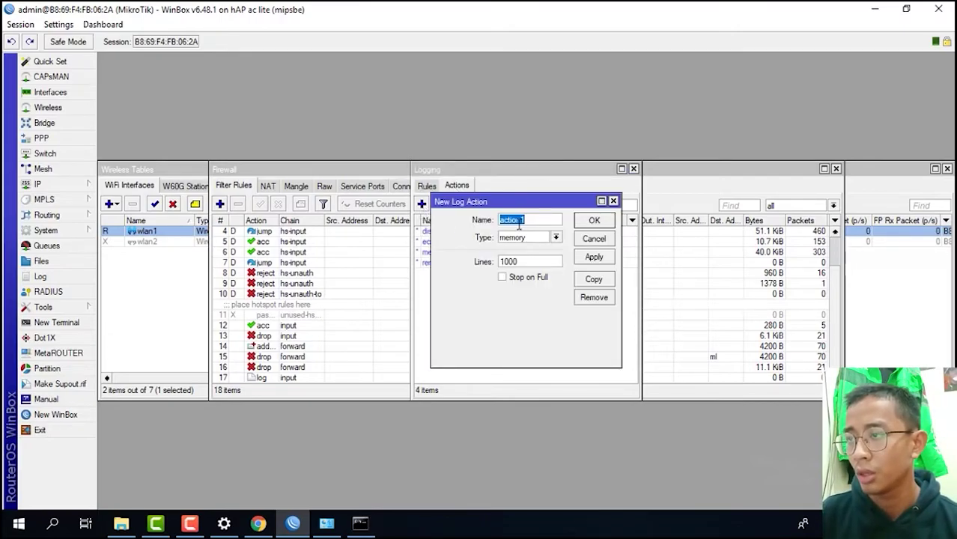
left_click(594, 257)
left_click(594, 223)
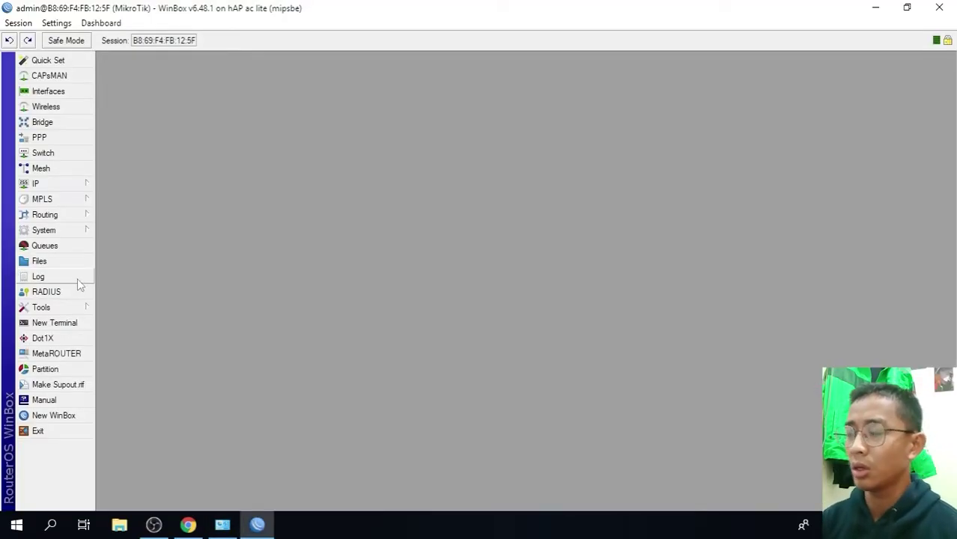
- Enable the web proxy on port 8080 with an edited Cache Administrator name
left_click(67, 184)
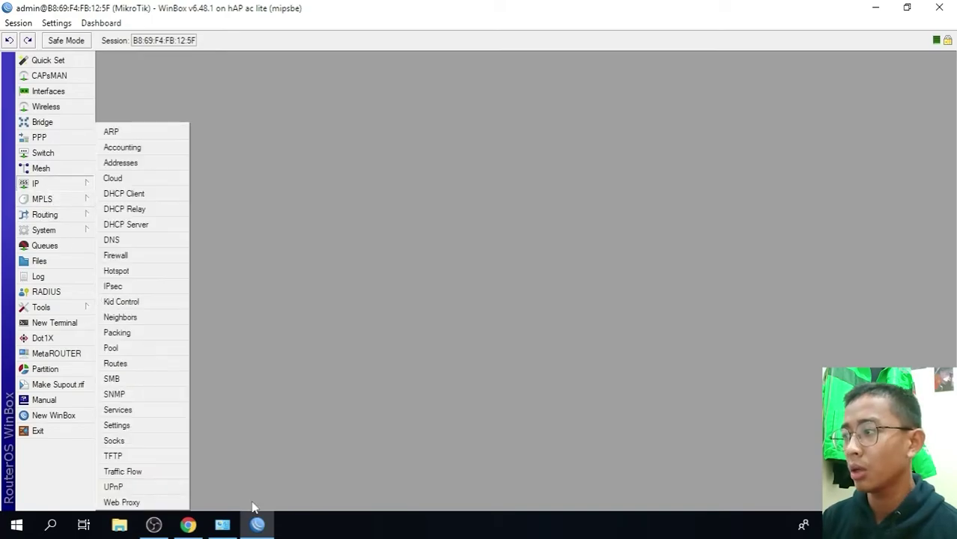
left_click(141, 505)
left_click(496, 136)
key("BackSpace")
key("BackSpace")
key("BackSpace")
key("BackSpace")
key("BackSpace")
key("BackSpace")
key("BackSpace")
key("BackSpace")
key("BackSpace")
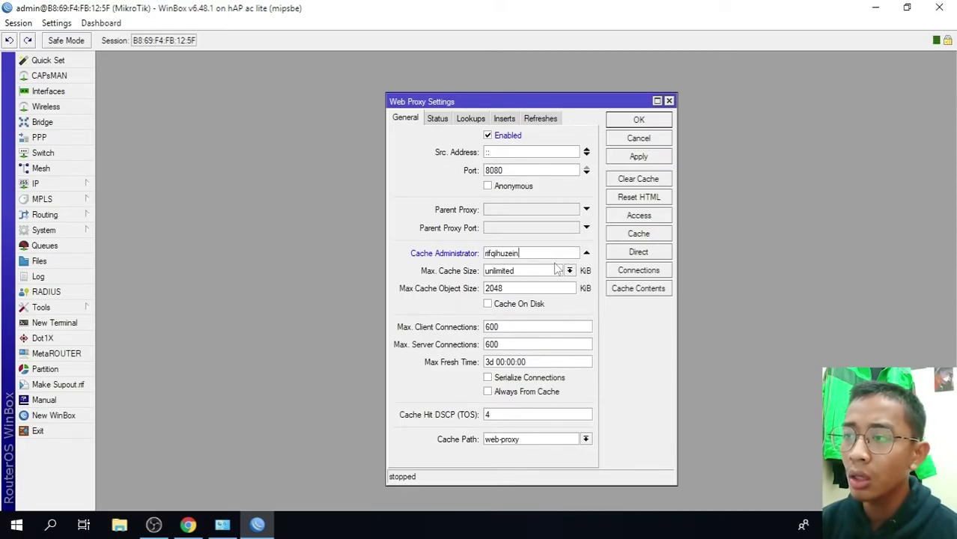
left_click(638, 156)
left_click(638, 121)
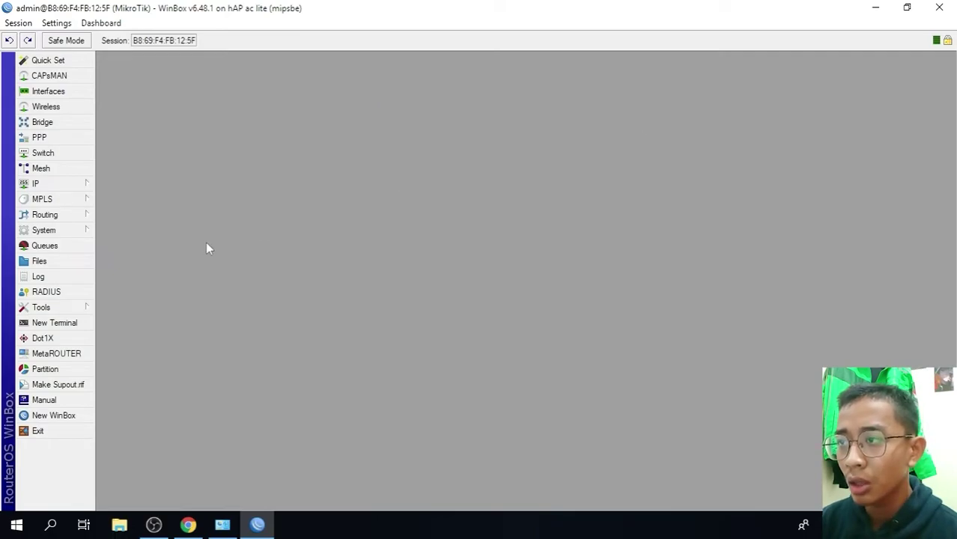
left_click(38, 184)
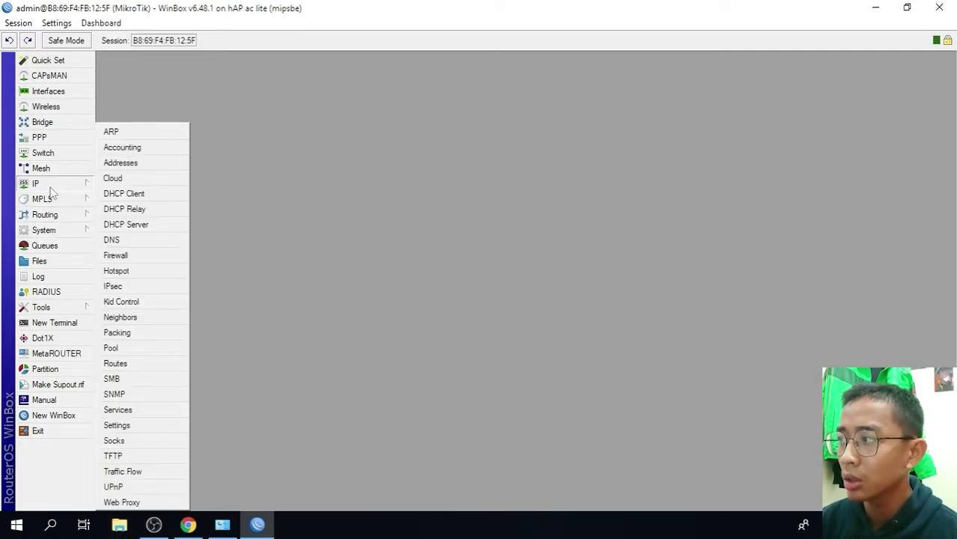
- Create a new NAT rule with action redirect and clear its default to-ports value
left_click(152, 255)
left_click(150, 239)
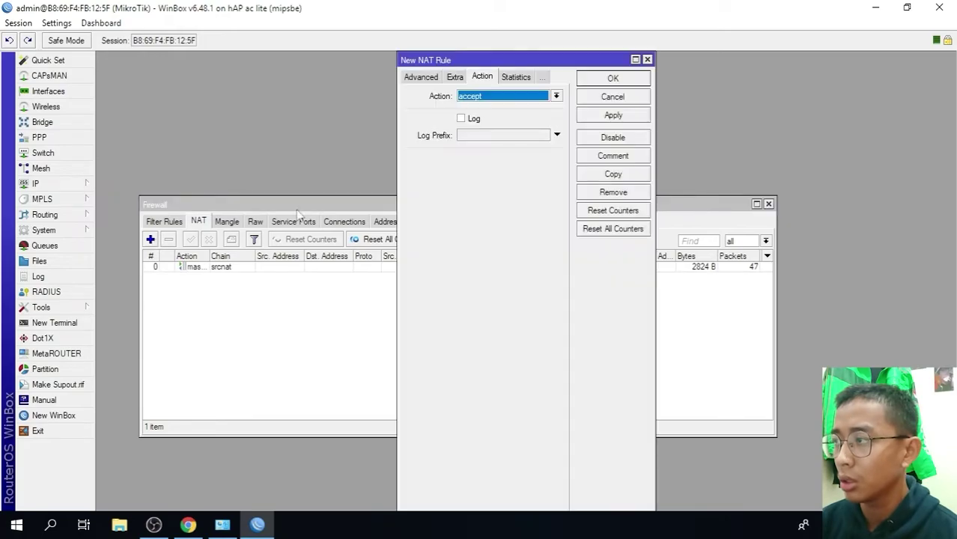
left_click(498, 96)
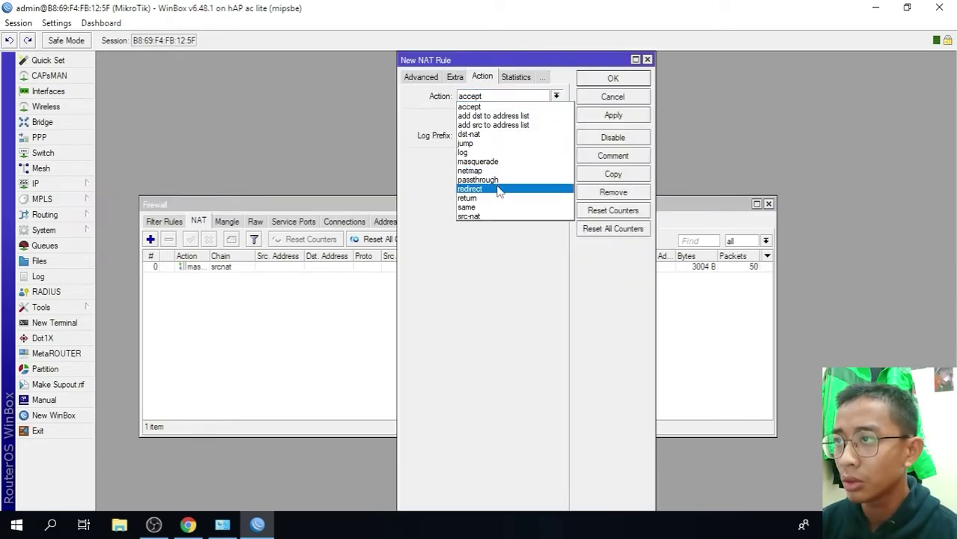
left_click(497, 184)
left_click(420, 77)
left_click(454, 77)
left_click(482, 77)
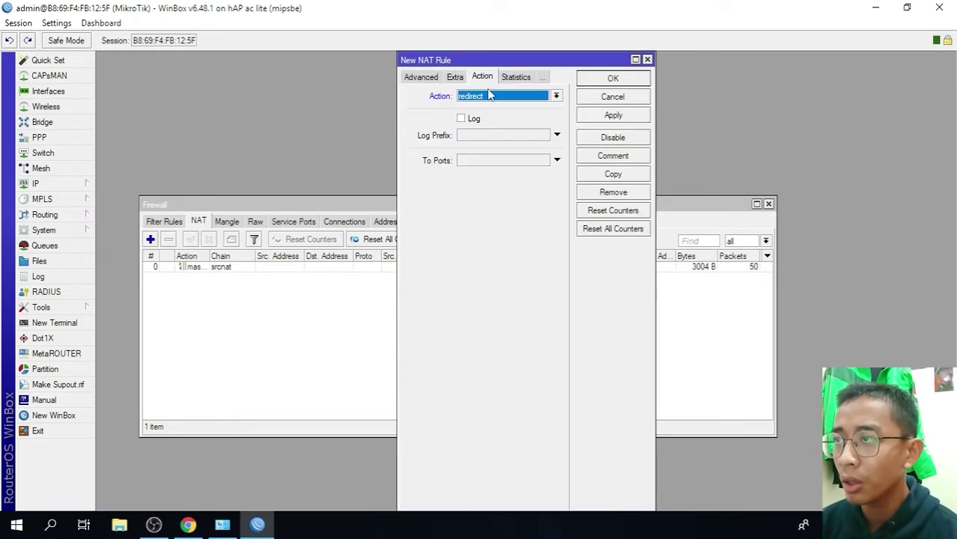
left_click(482, 159)
key("BackSpace")
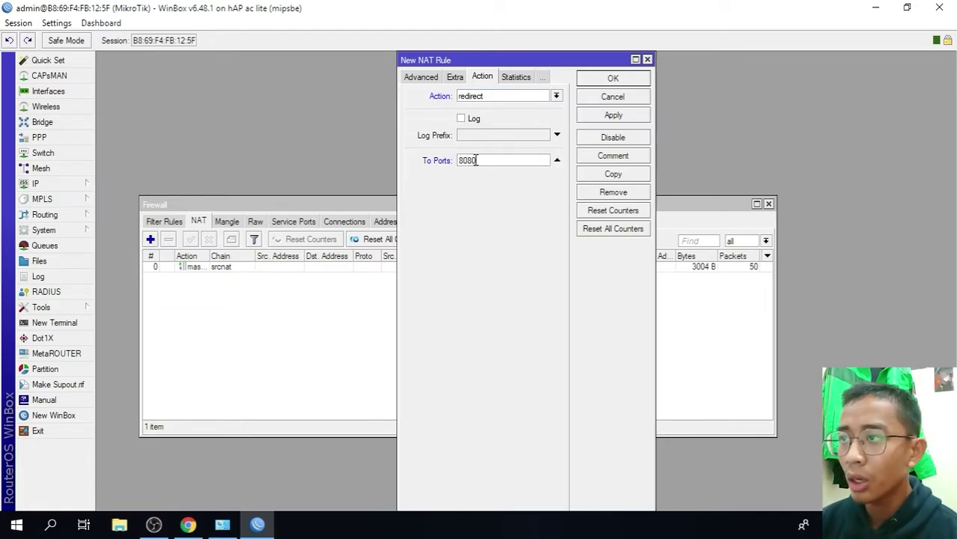
- Make the rule match dstnat TCP to port 80 on in-interface ether4, and save it
left_click(420, 77)
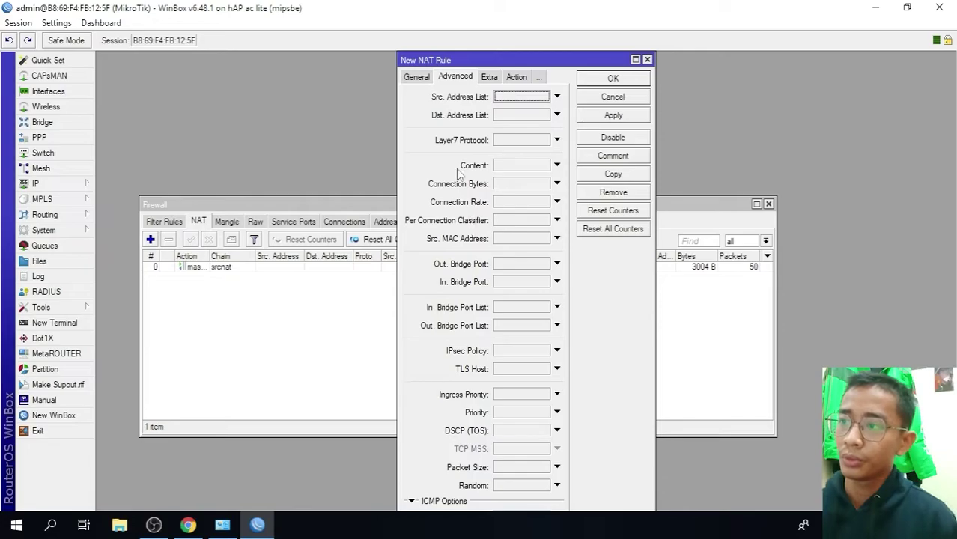
left_click(416, 78)
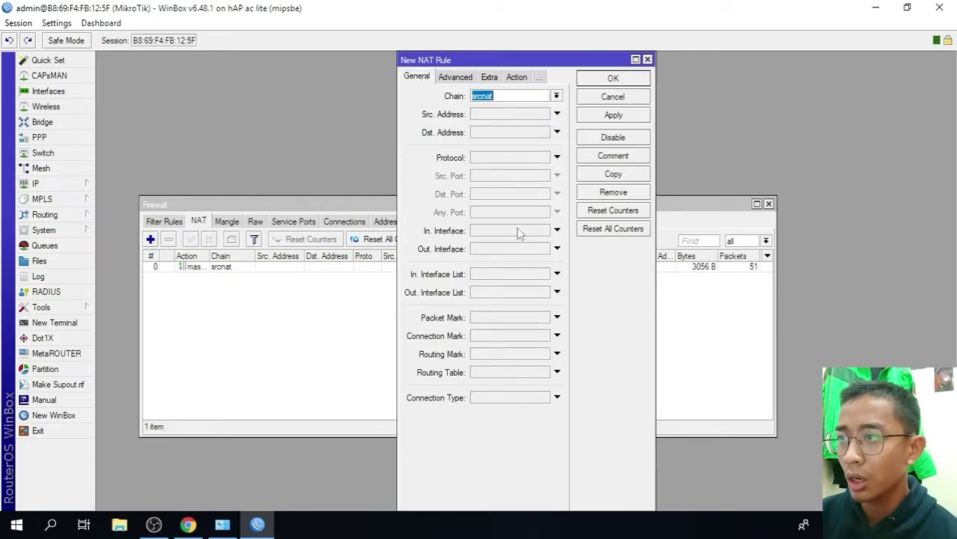
left_click(498, 157)
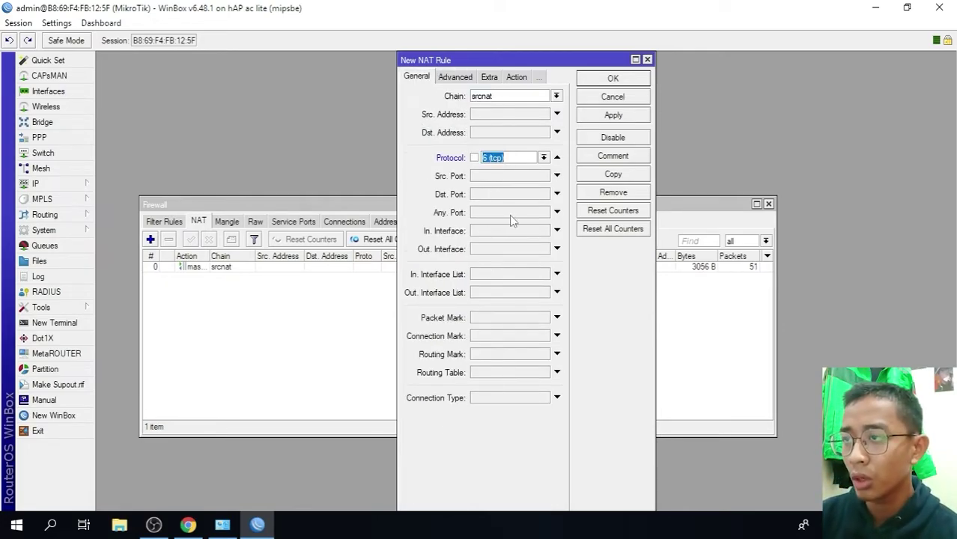
left_click(509, 96)
left_click(556, 96)
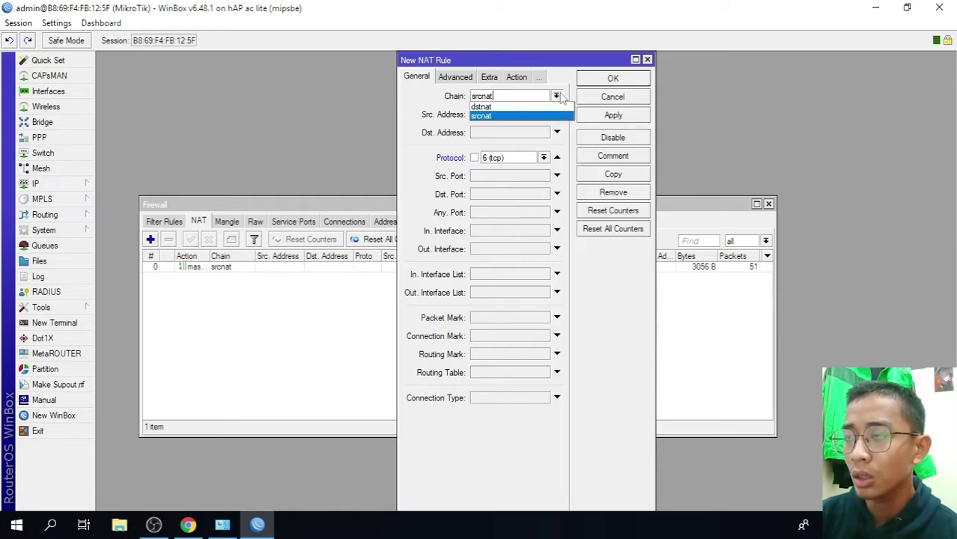
left_click(532, 108)
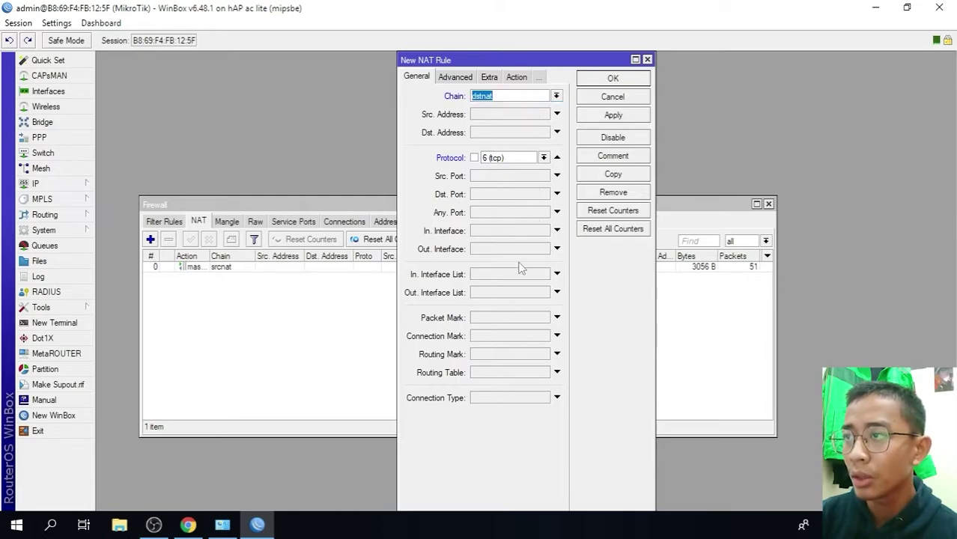
left_click(483, 195)
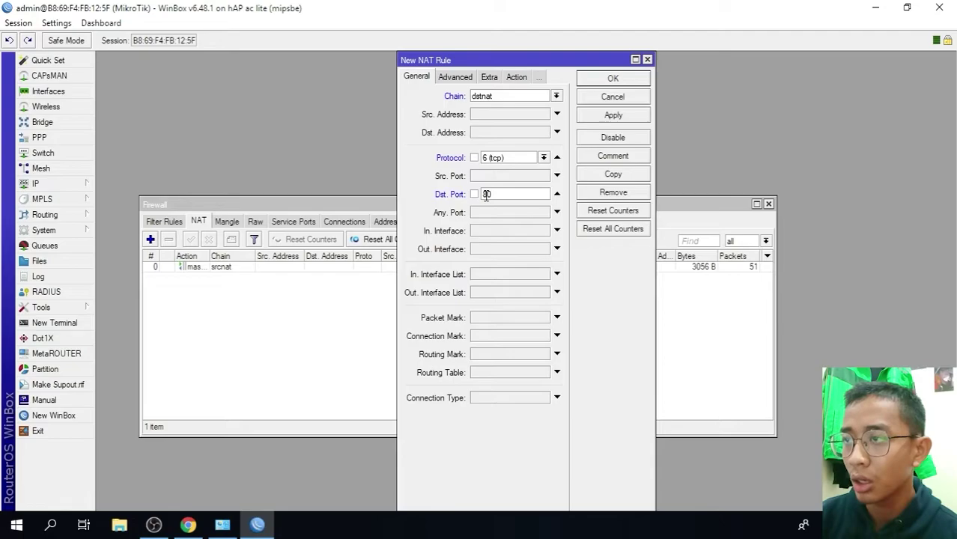
left_click(557, 231)
left_click(544, 231)
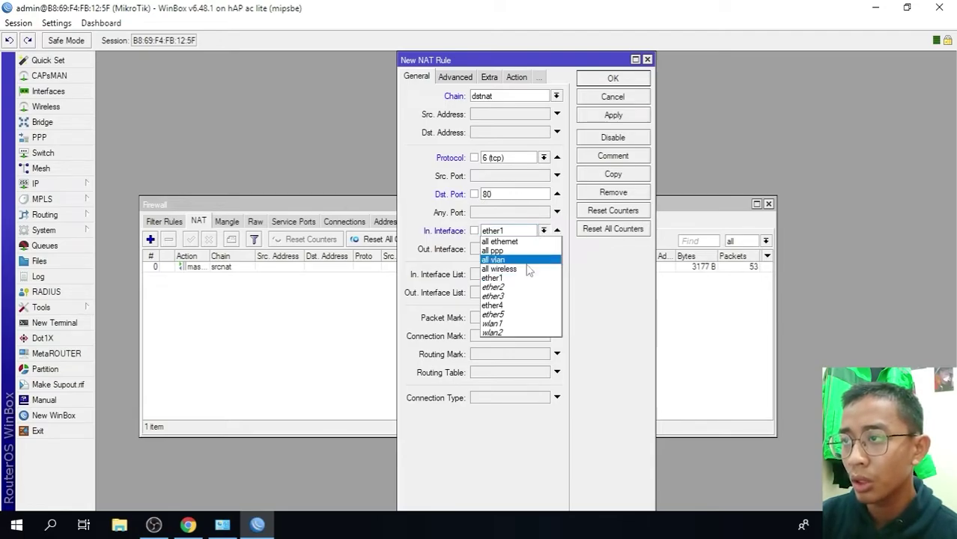
left_click(516, 306)
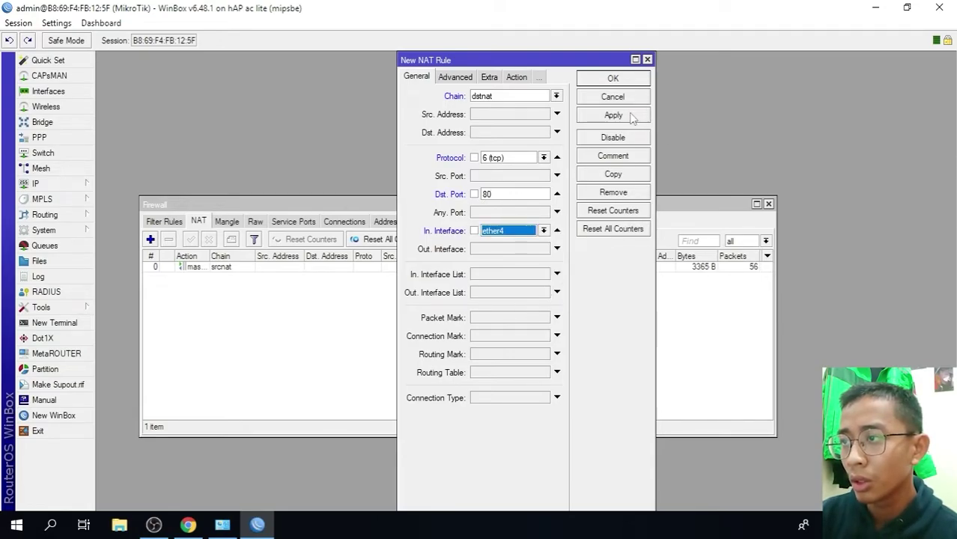
left_click(631, 117)
left_click(628, 79)
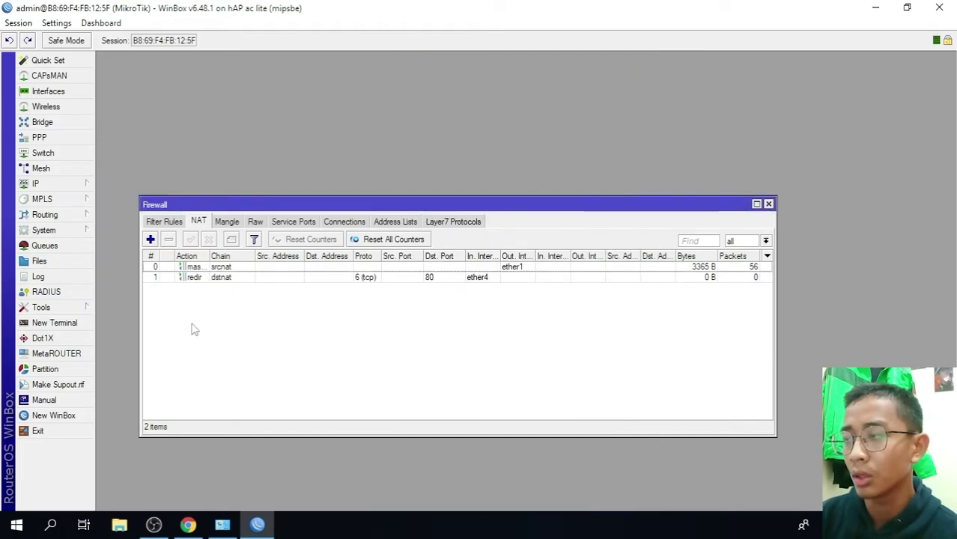
left_click(41, 184)
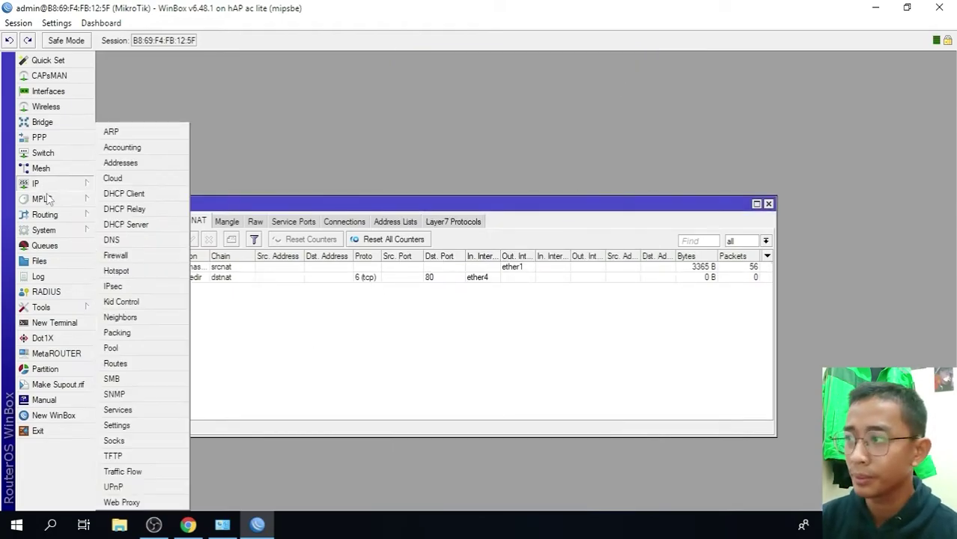
left_click(142, 500)
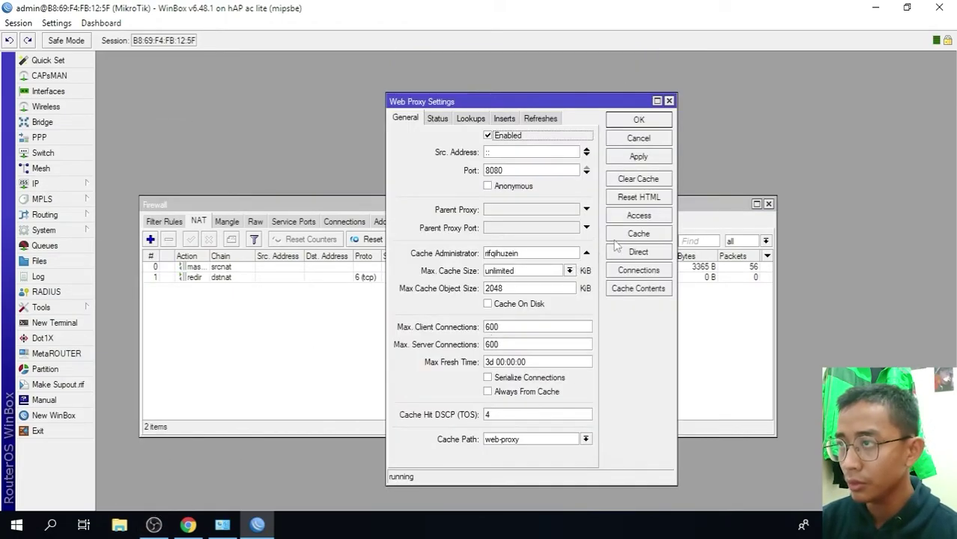
left_click(638, 216)
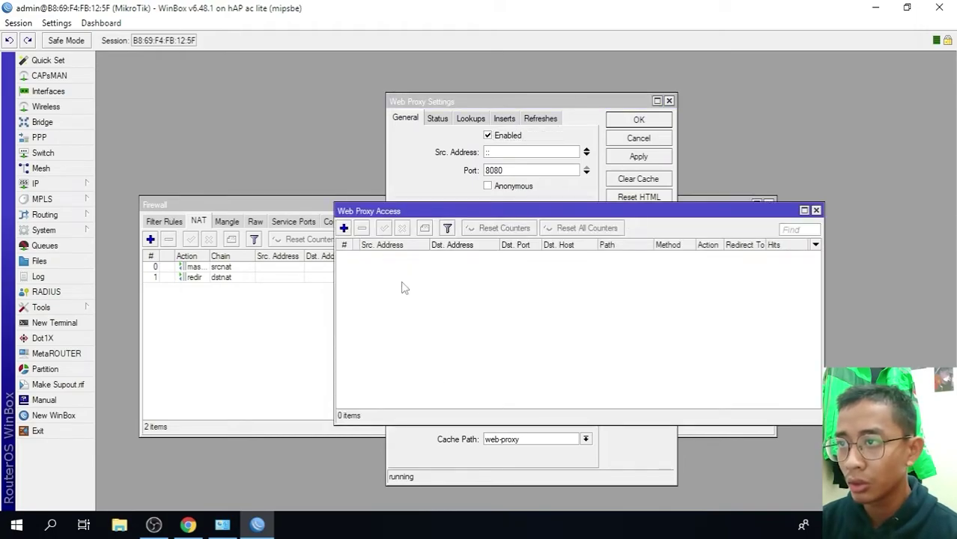
left_click(344, 229)
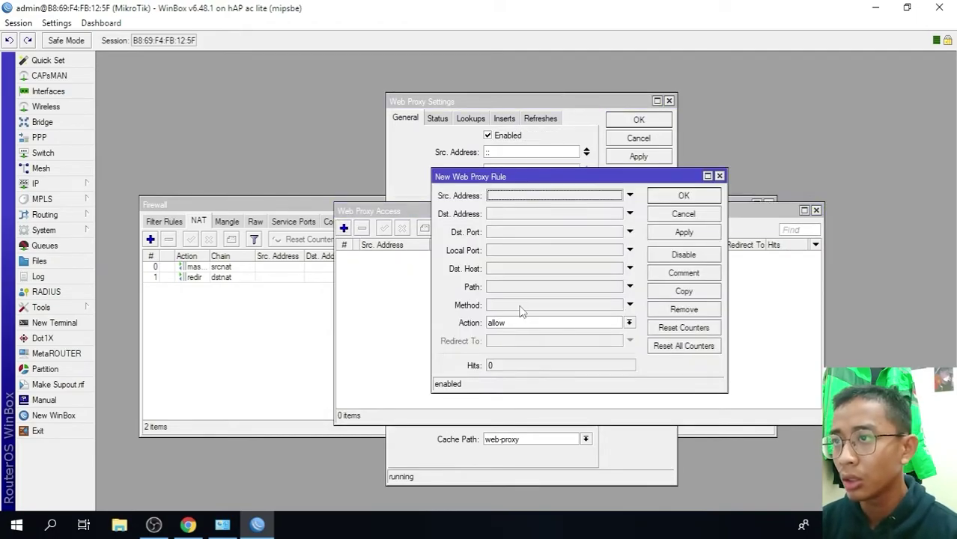
left_click(500, 269)
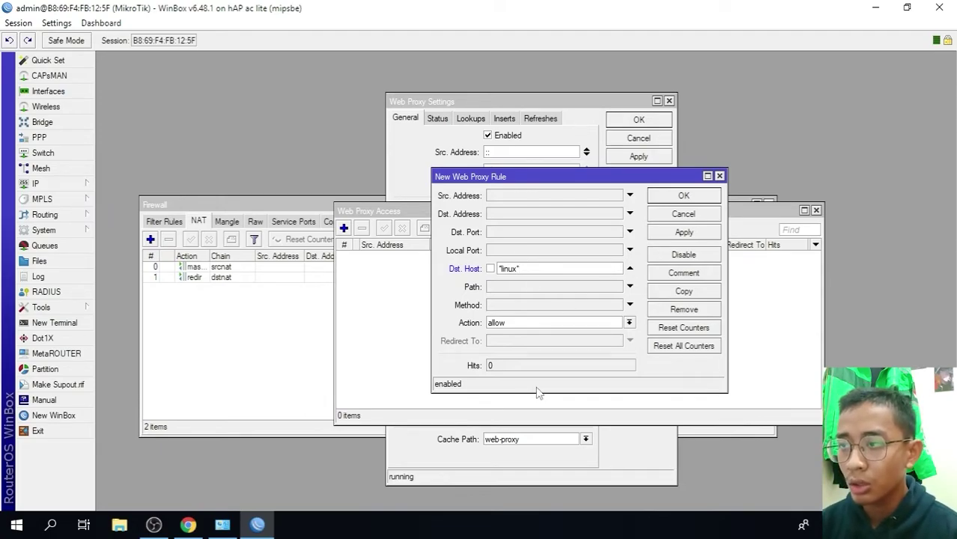
left_click(536, 327)
left_click(535, 343)
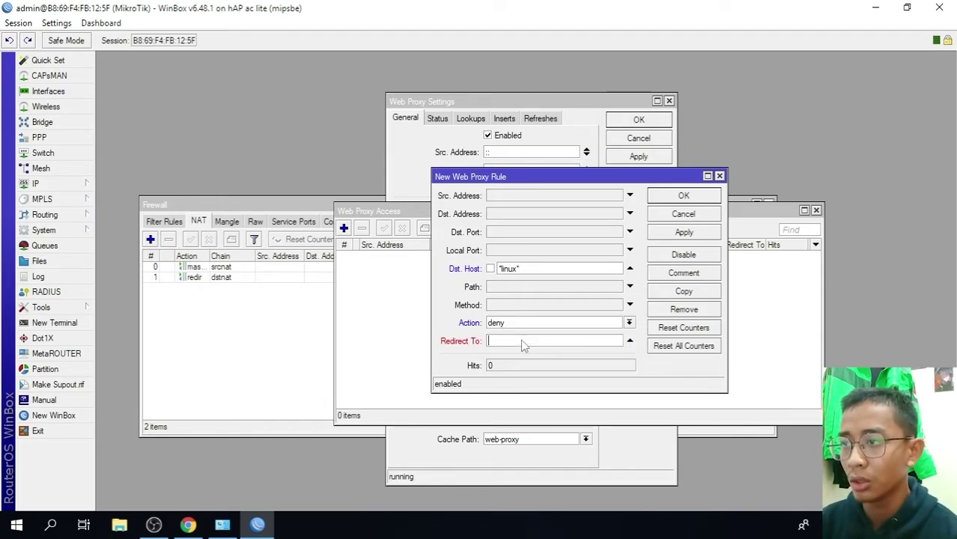
type("www.youtube.com")
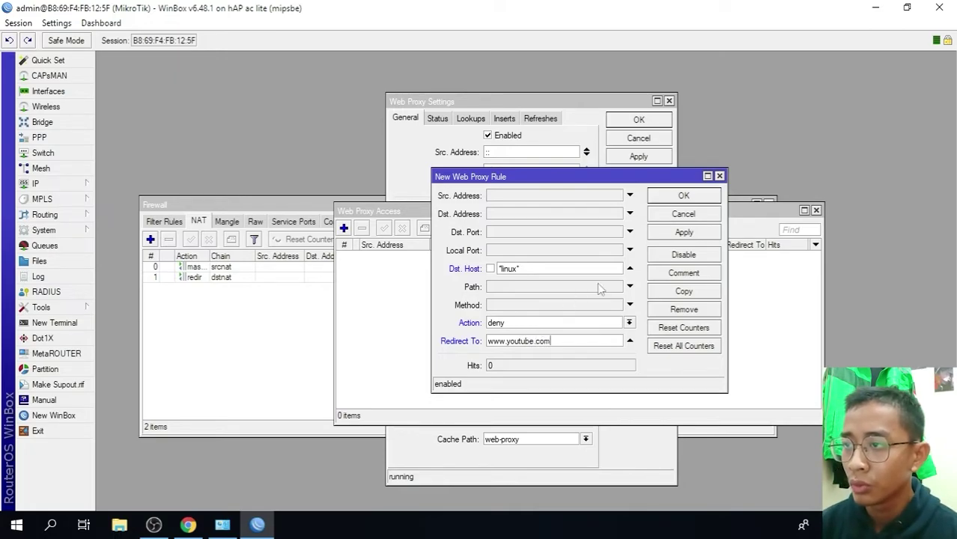
left_click(685, 232)
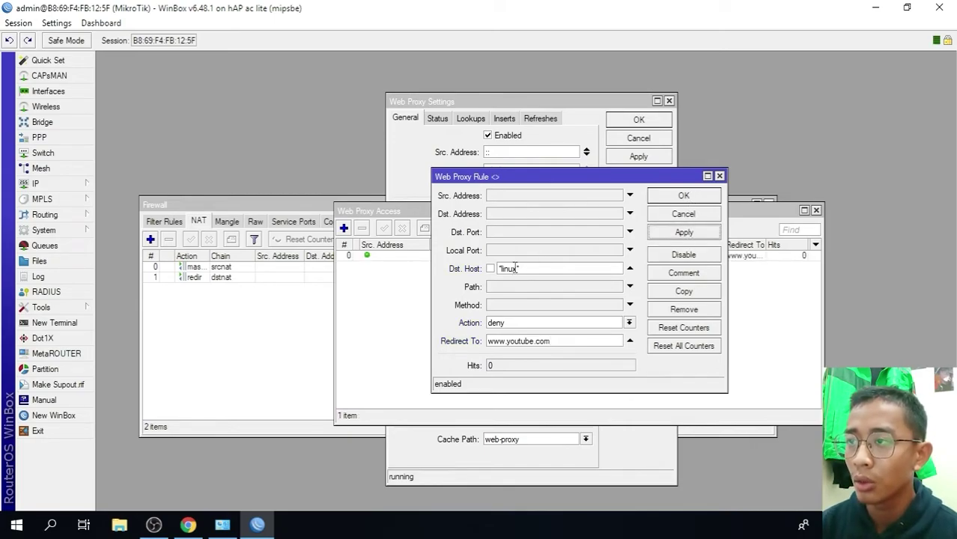
left_click(685, 196)
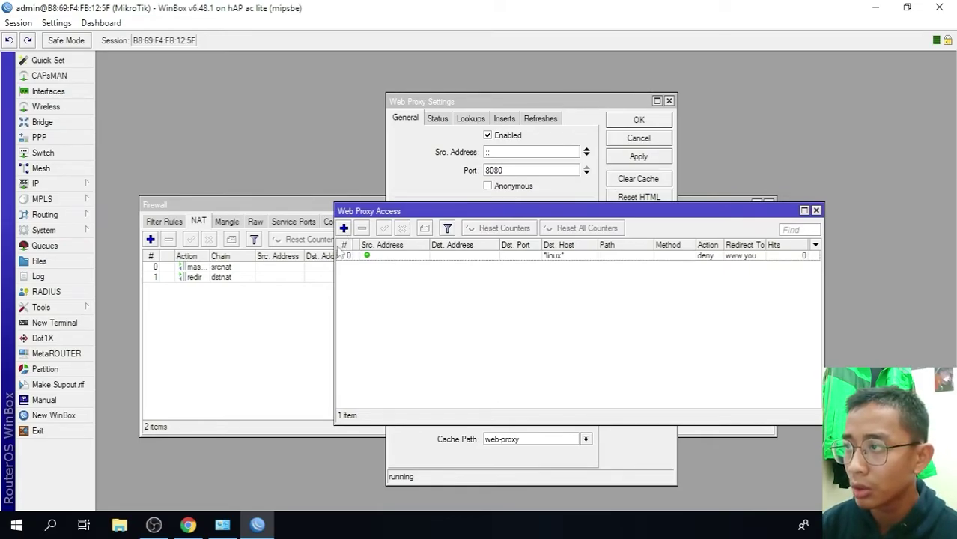
- Confirm in Chrome that linux.com redirects to YouTube, then close that tab and return to WinBox
left_click(188, 524)
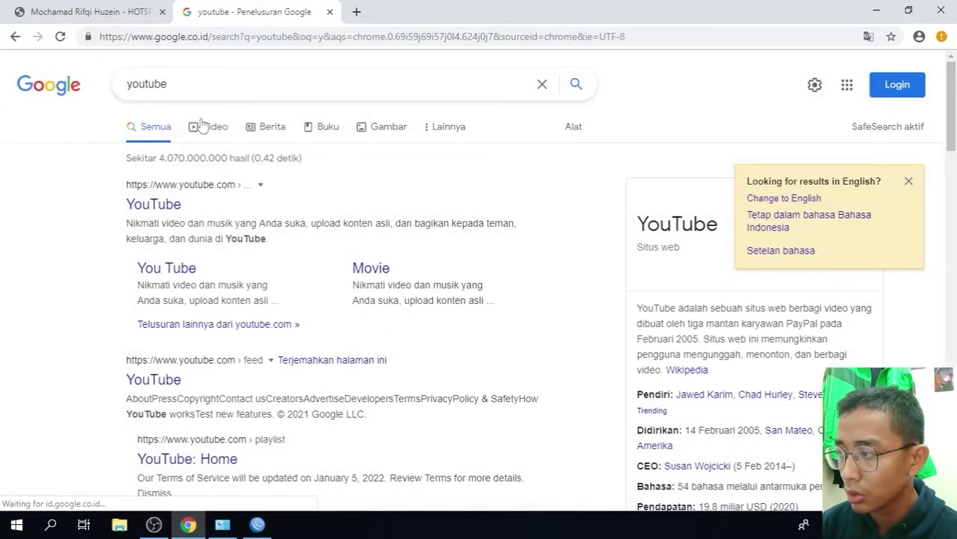
left_click(356, 12)
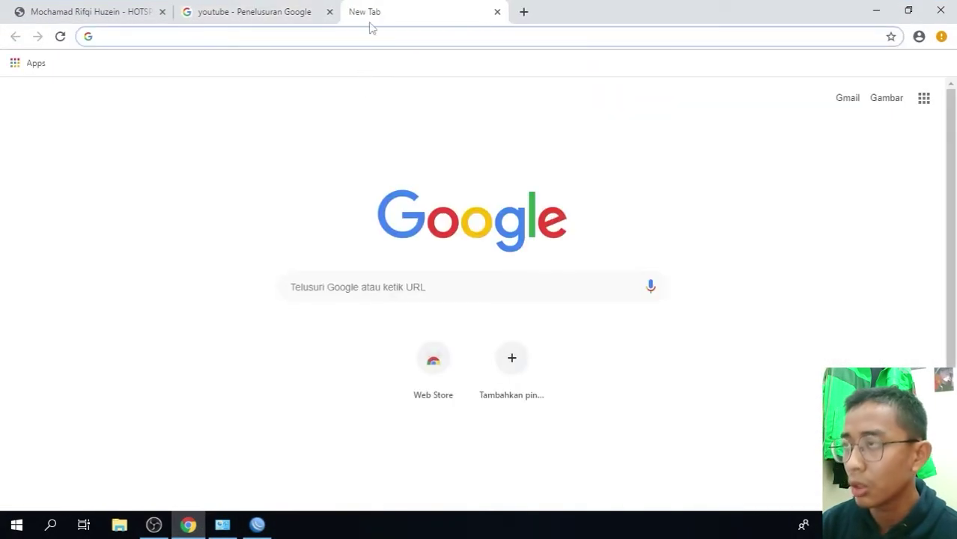
type("linux.com")
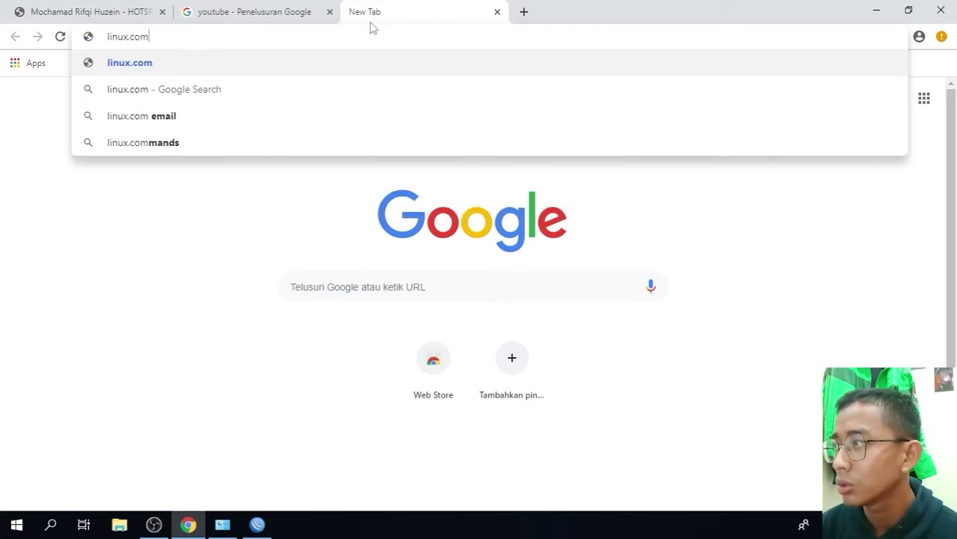
key("Return")
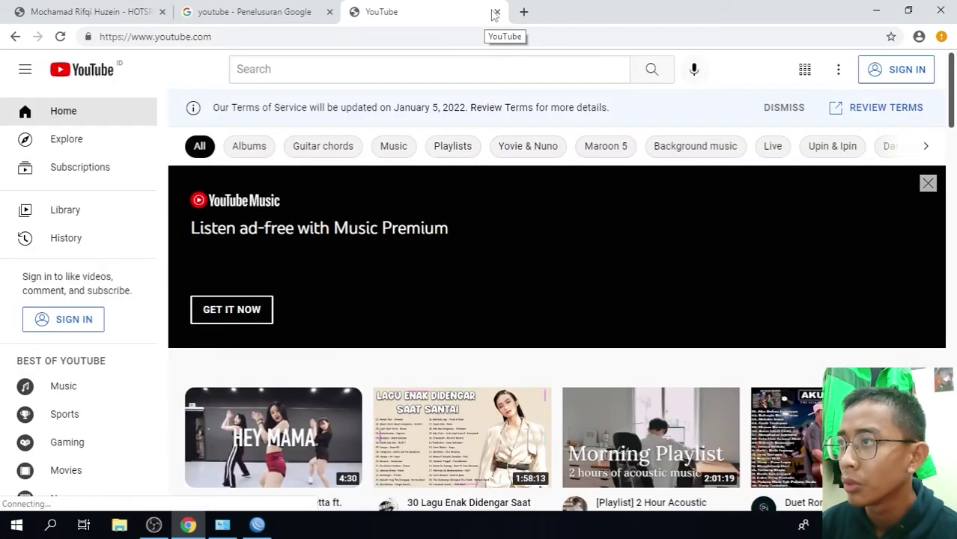
left_click(496, 12)
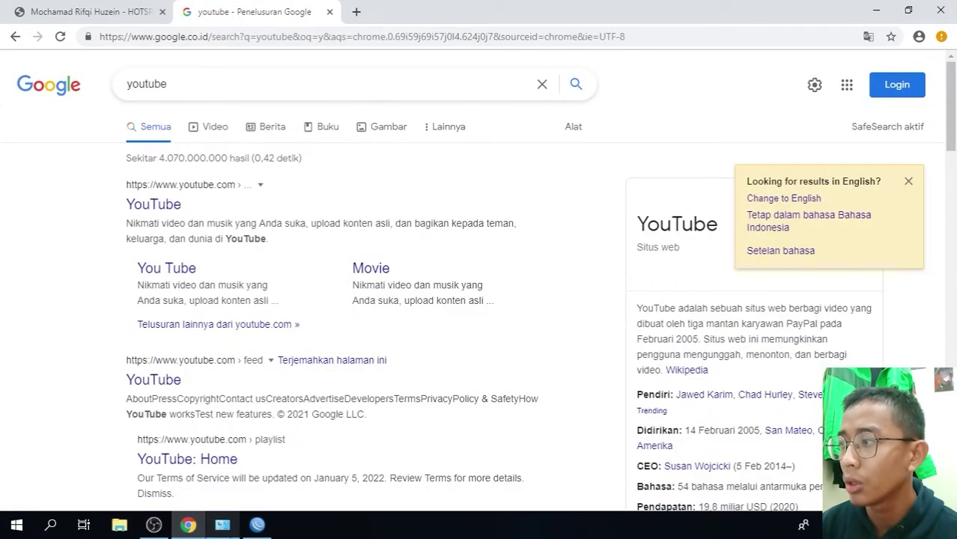
left_click(256, 525)
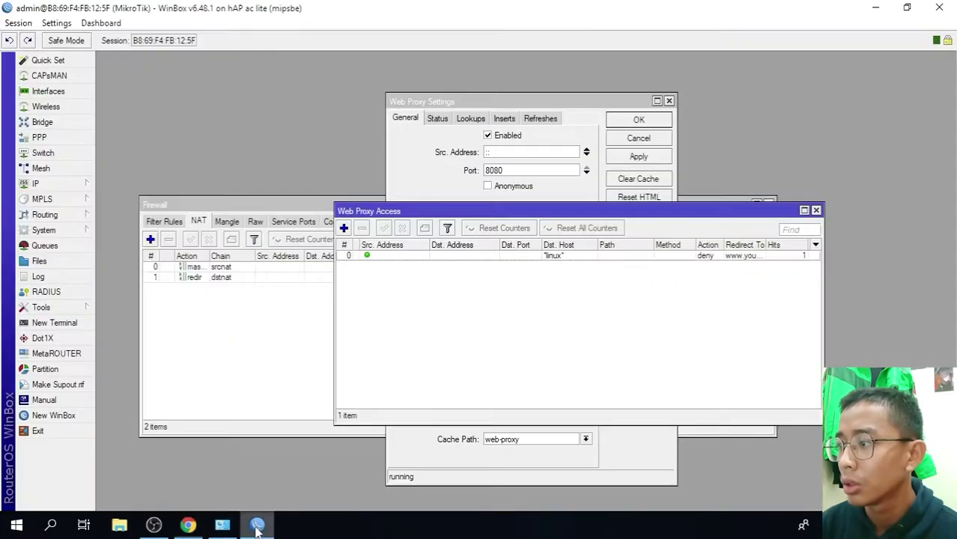
- Add a Web Proxy Access rule with path *.mp3 and action deny
left_click(344, 229)
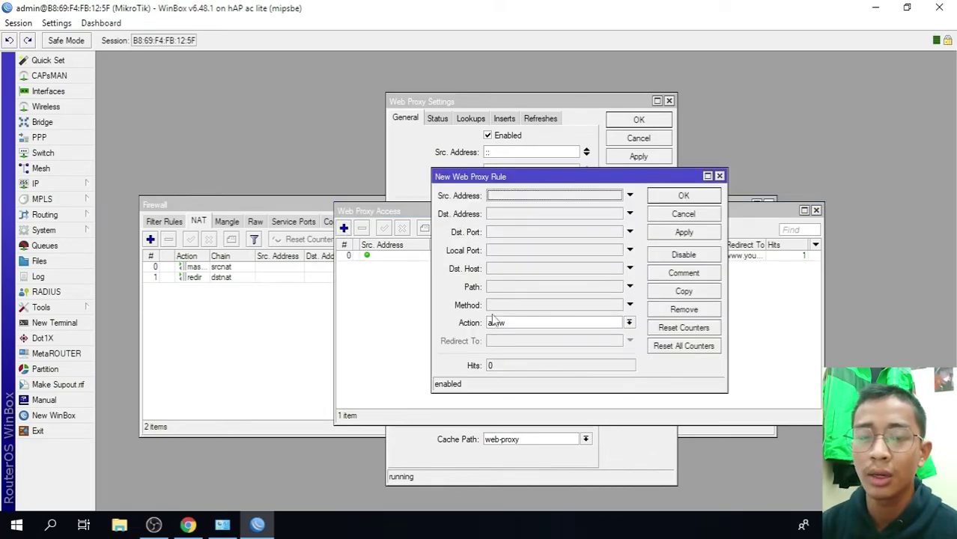
left_click(498, 288)
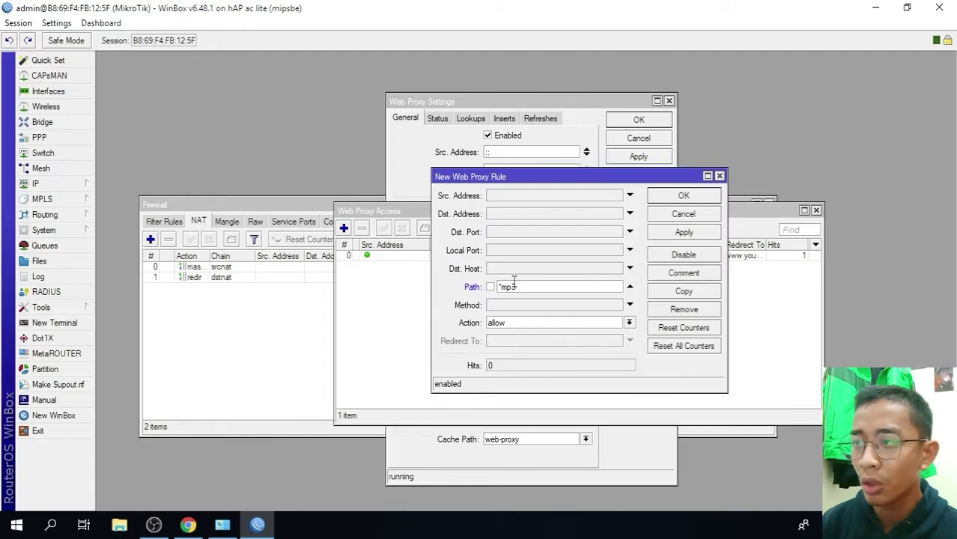
type("*")
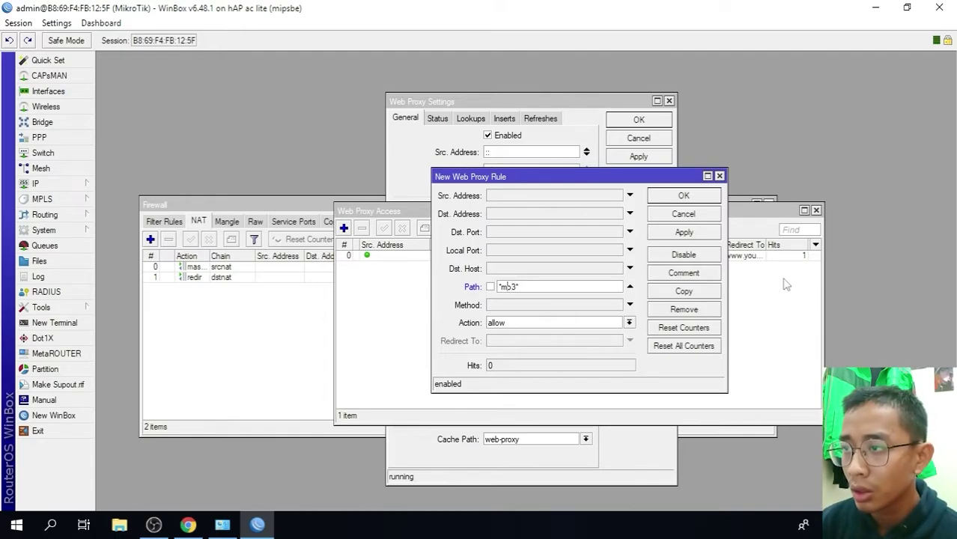
left_click(535, 324)
left_click(520, 343)
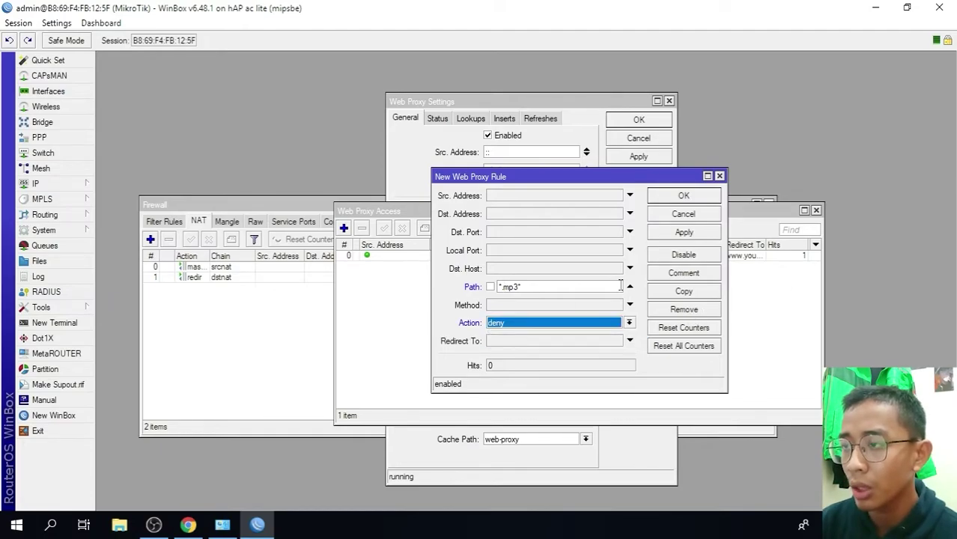
left_click(682, 237)
left_click(688, 196)
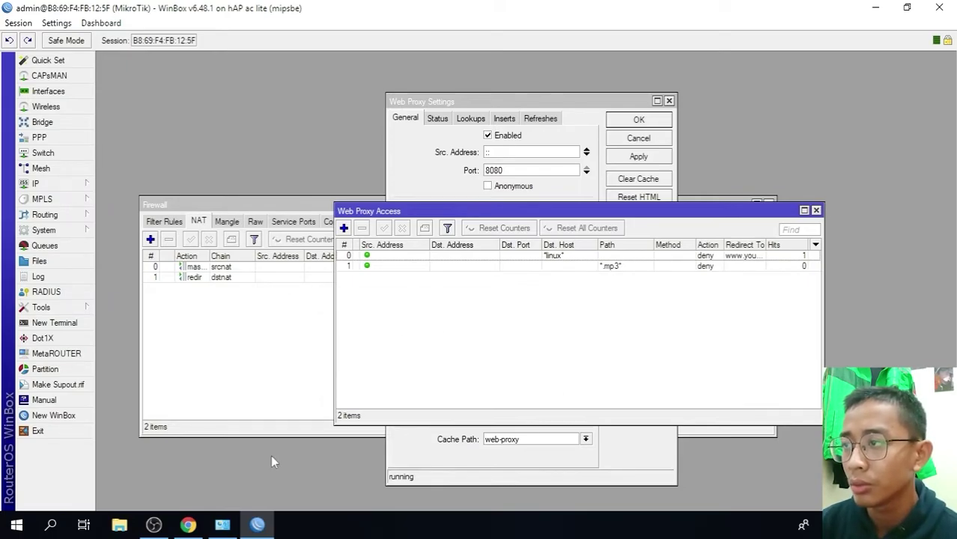
- Search index.mp3 in Chrome, open the Queen directory and confirm an mp3 link returns Forbidden
mouse_move(196, 524)
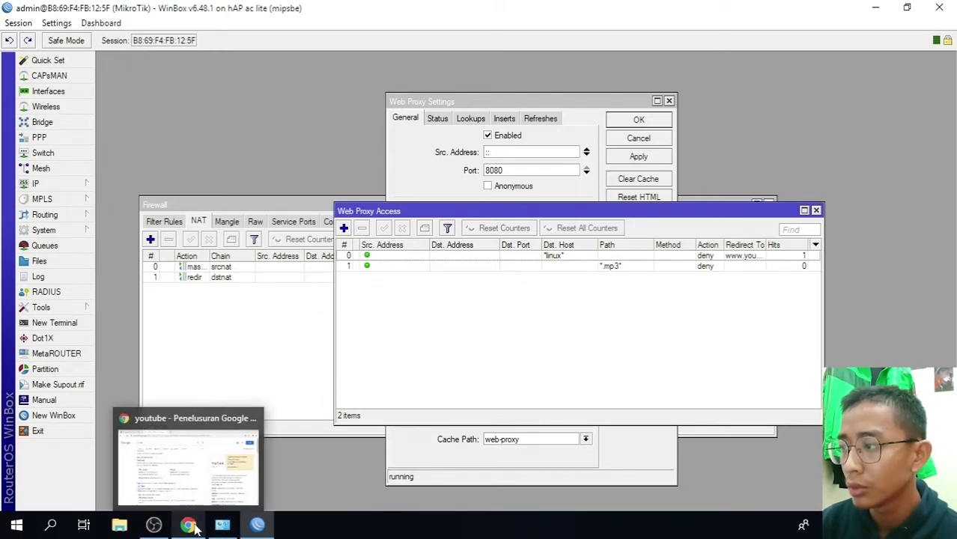
left_click(225, 506)
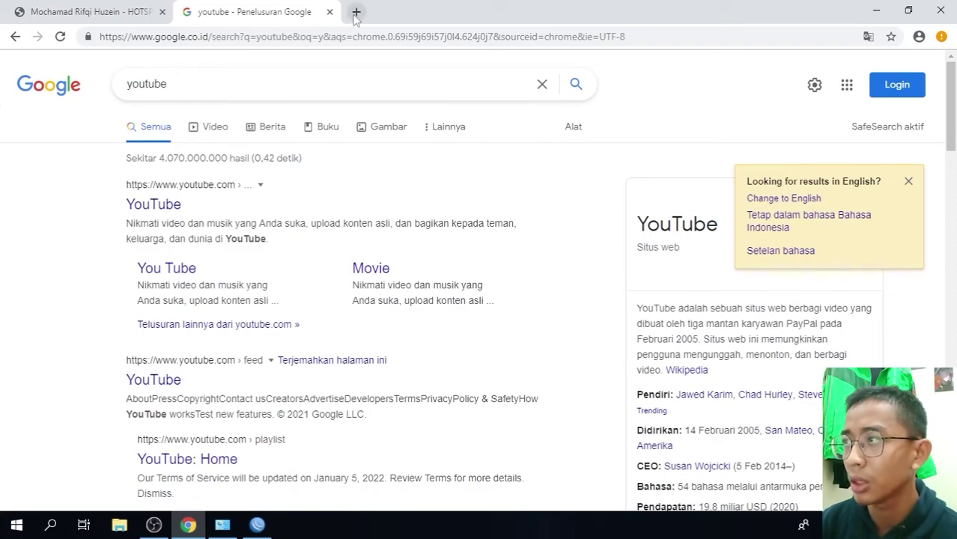
left_click(356, 11)
type("inde")
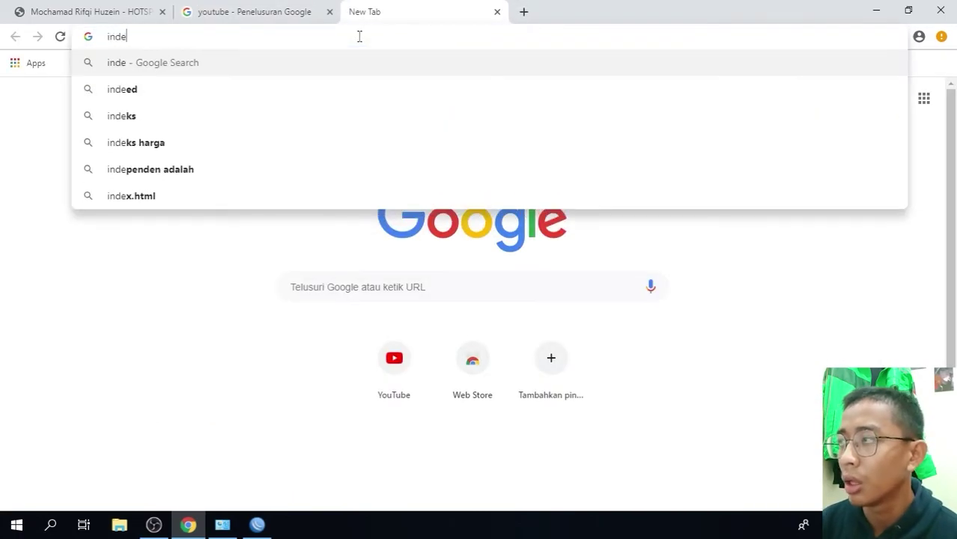
type("x.")
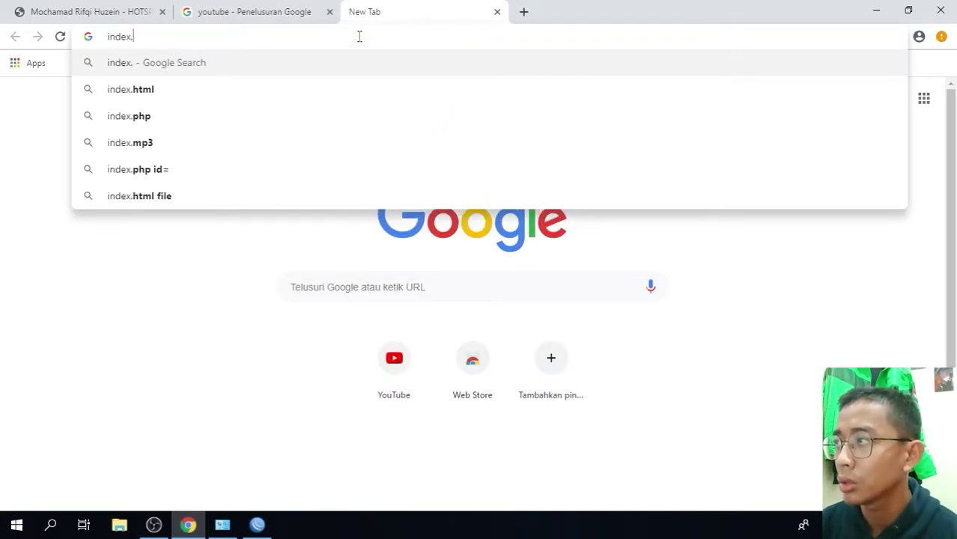
type("mp")
key("Down")
key("Down")
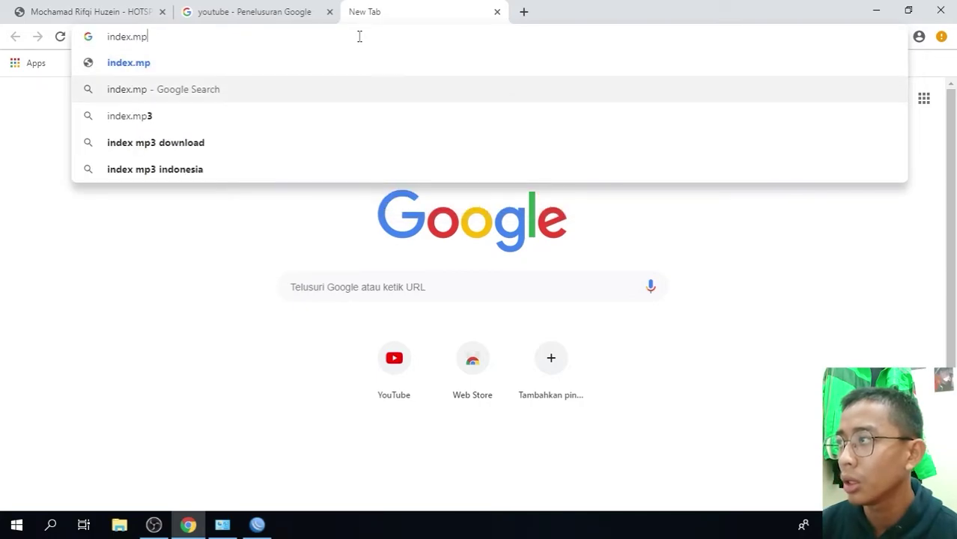
key("Return")
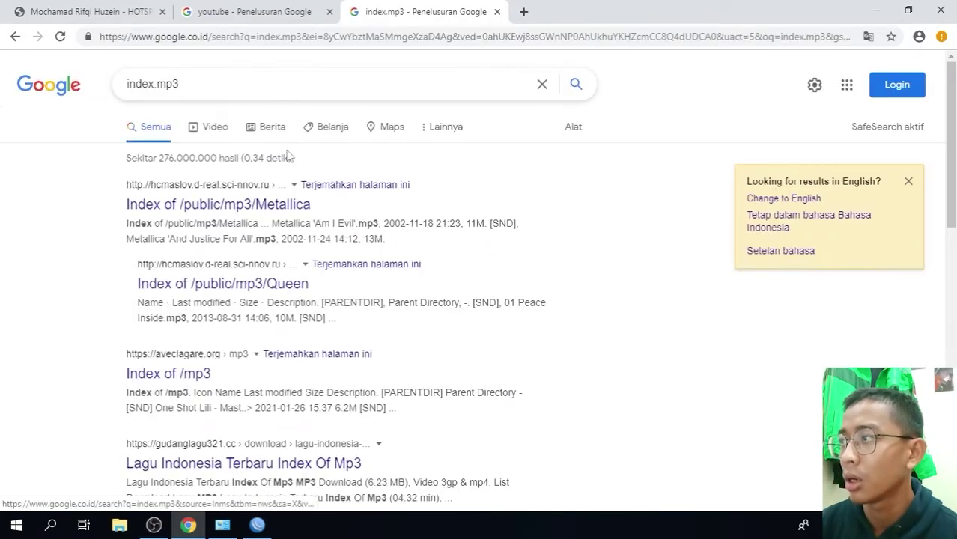
left_click(269, 283)
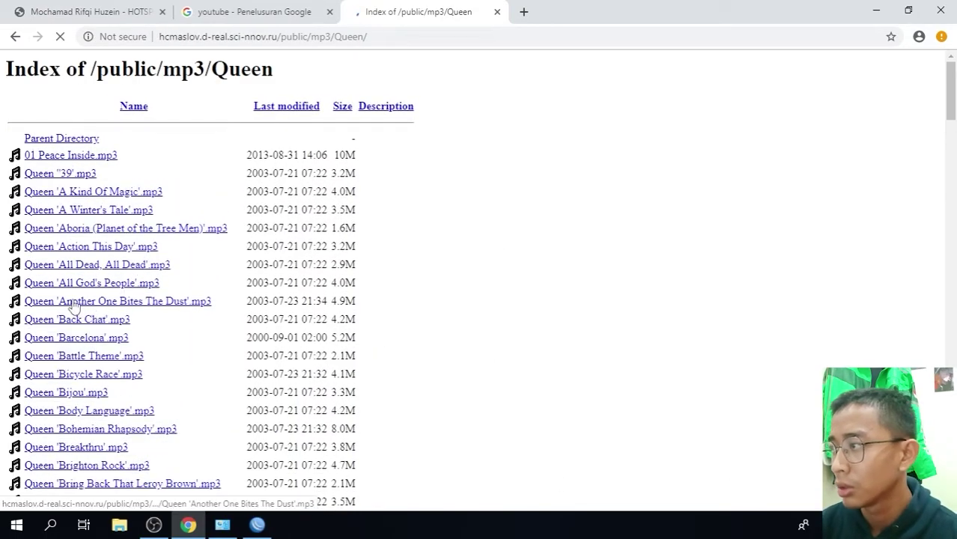
left_click(75, 302)
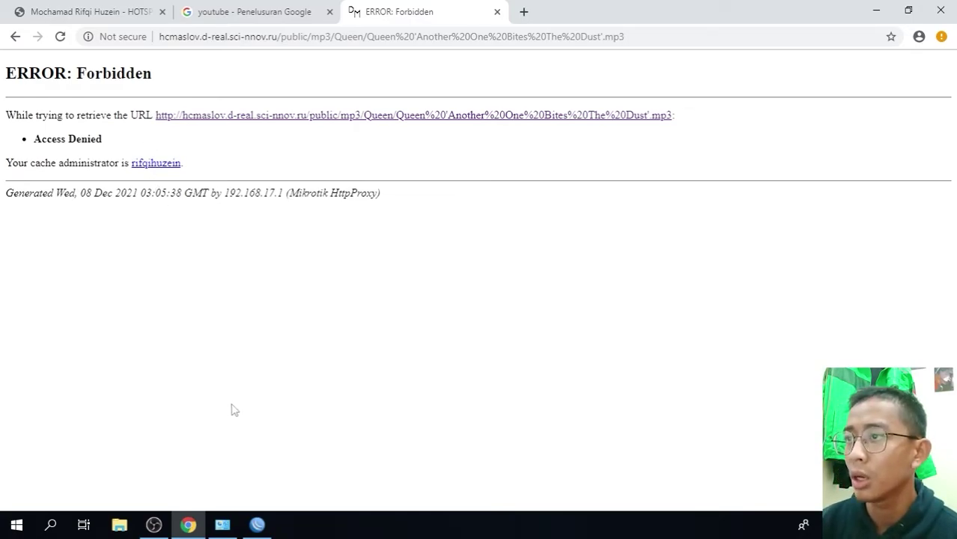
left_click(257, 524)
left_click(45, 184)
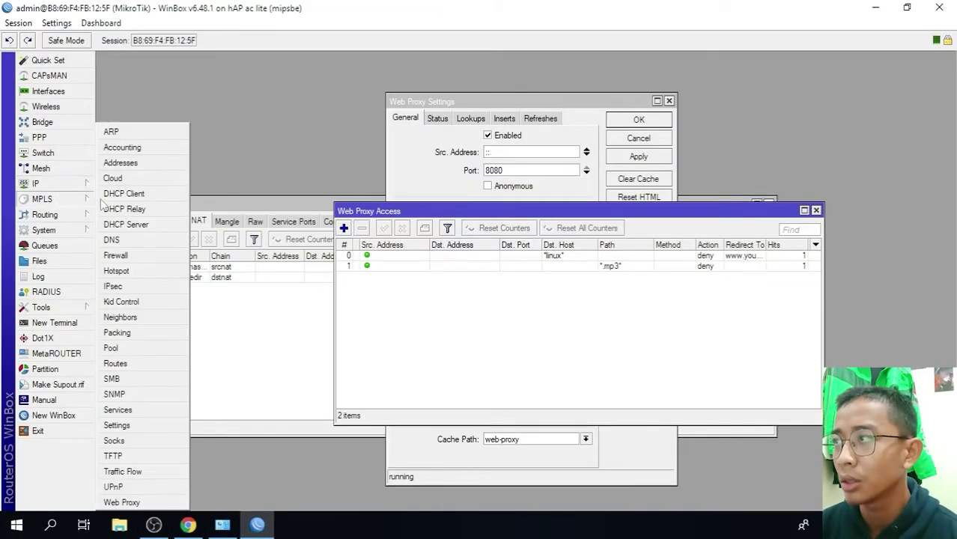
- Disable the port 80 dstnat redirect rule in the Firewall NAT list
left_click(139, 254)
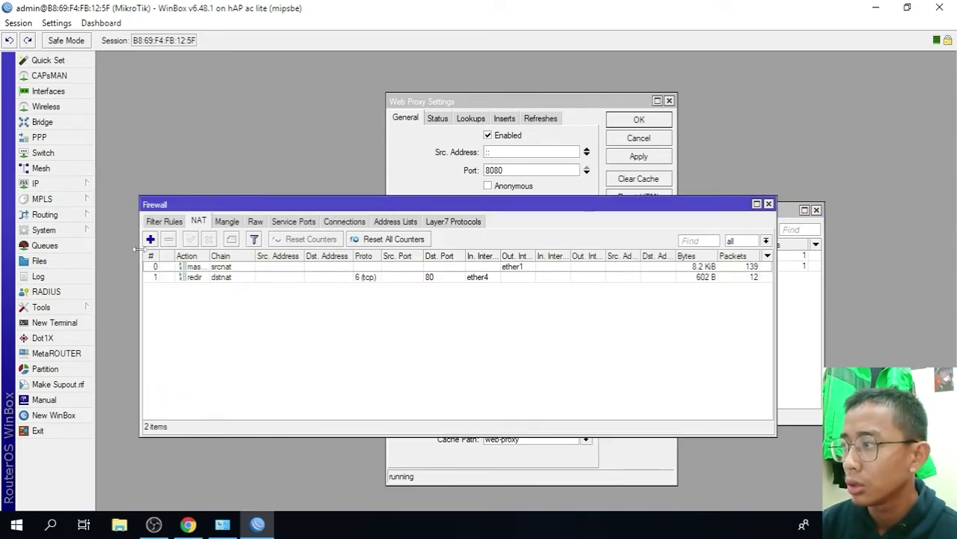
left_click(192, 278)
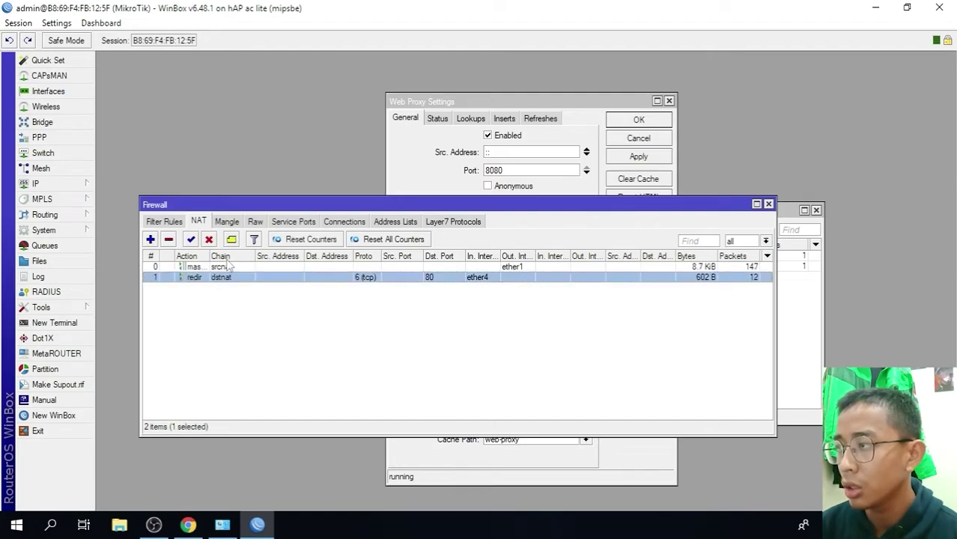
left_click(209, 239)
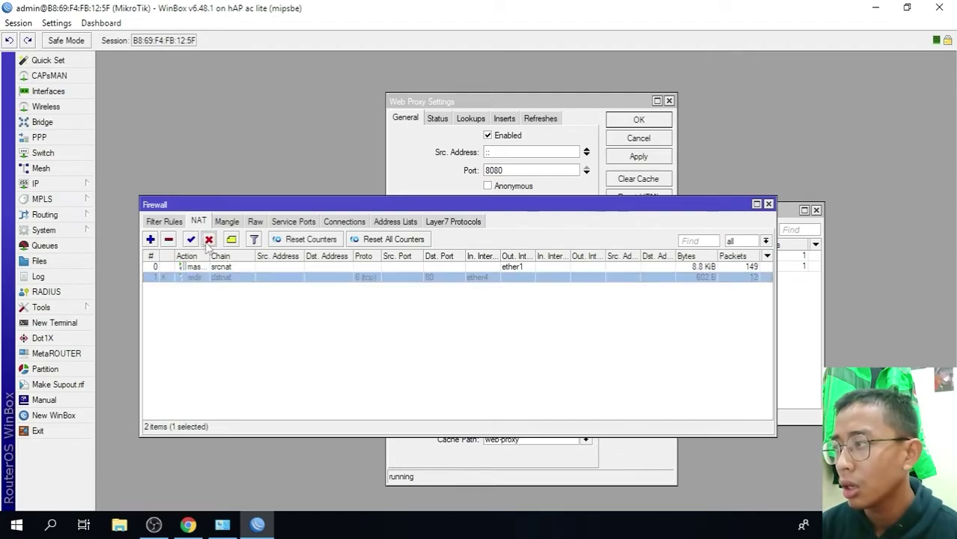
left_click(197, 324)
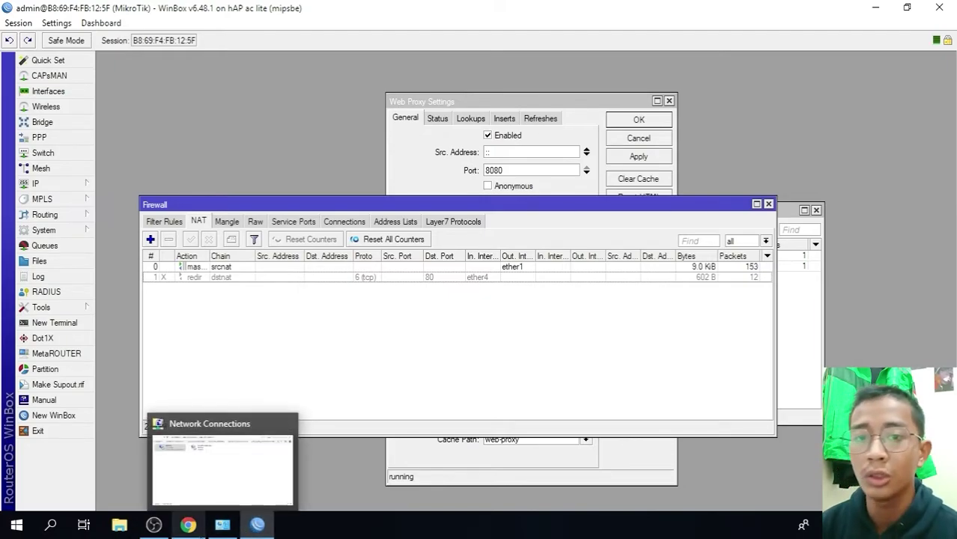
- Open Windows network and internet settings from the network tray icon
left_click(188, 525)
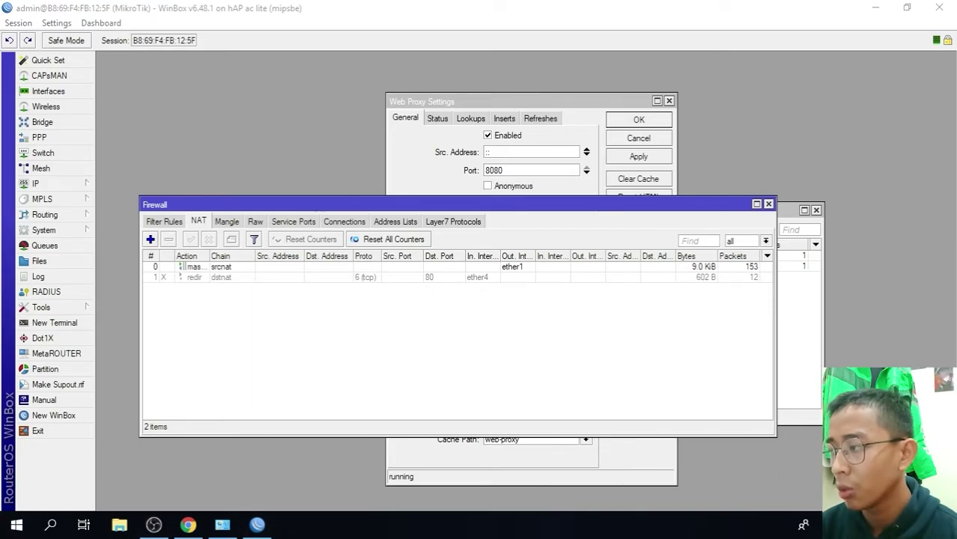
right_click(802, 525)
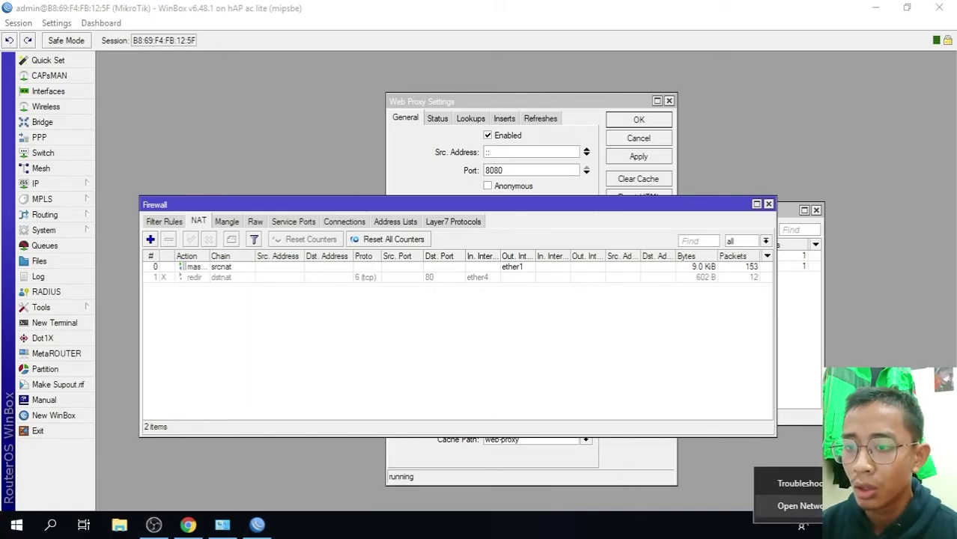
left_click(799, 505)
- Turn on the Windows manual proxy server at 192.168.17.1, port 8080
left_click(107, 362)
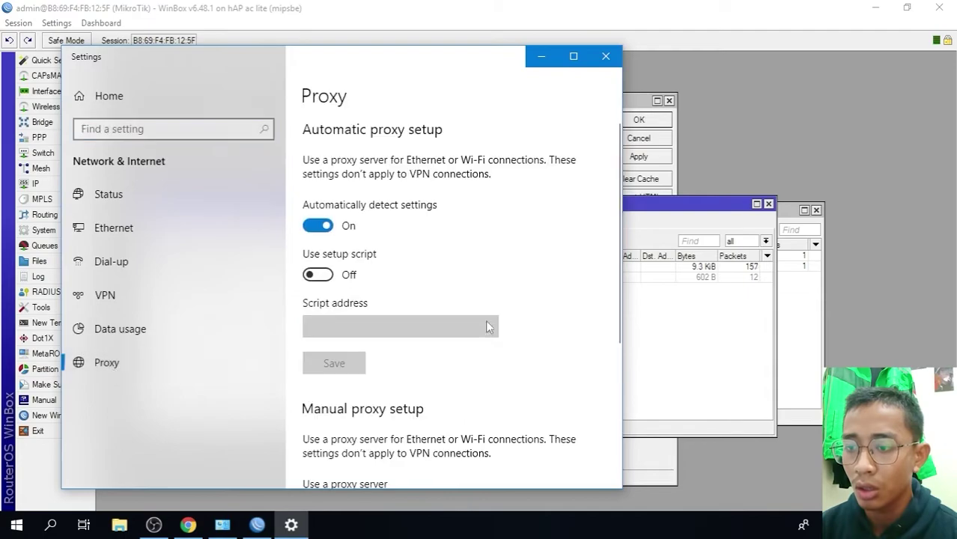
scroll(441, 334, "down", 3)
scroll(441, 335, "down", 2)
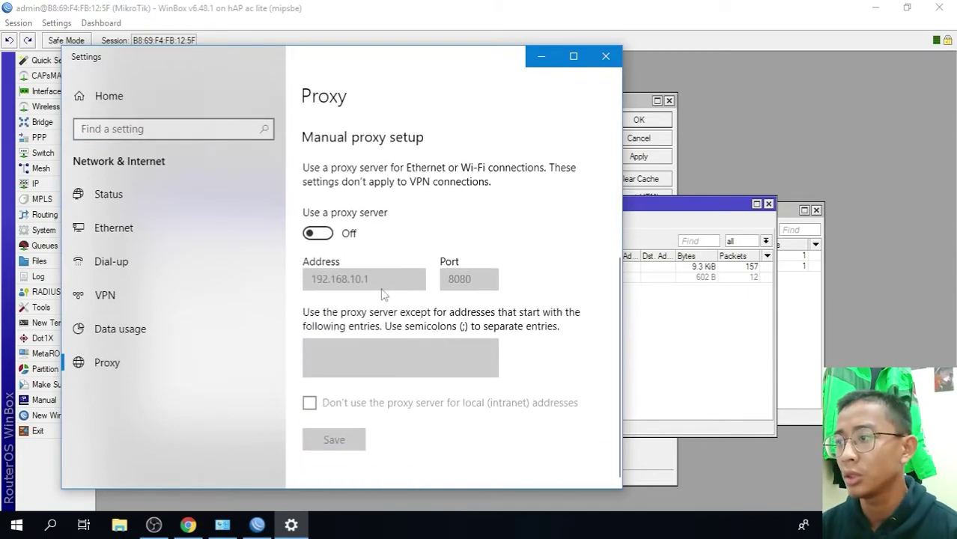
left_click(317, 233)
left_click(360, 278)
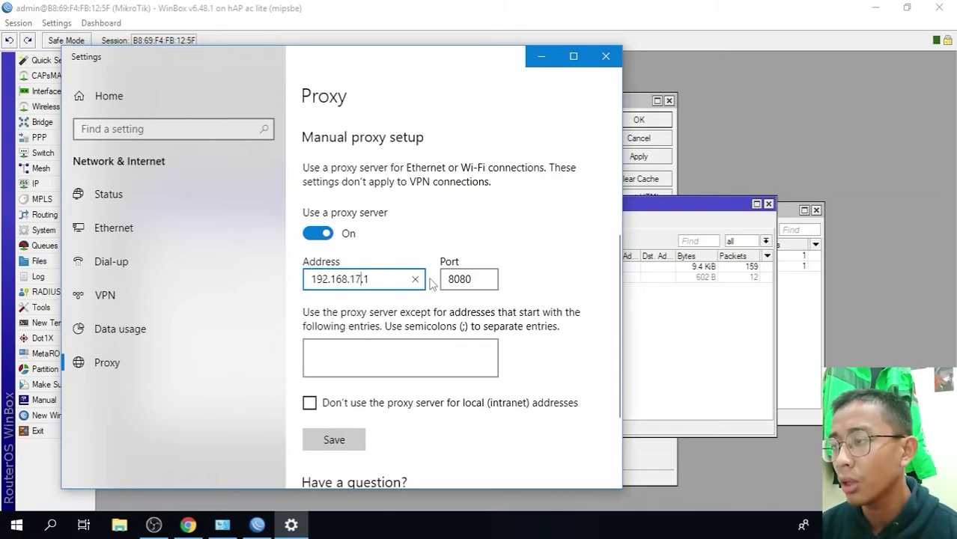
left_click(497, 241)
scroll(496, 378, "down", 2)
scroll(491, 378, "up", 1)
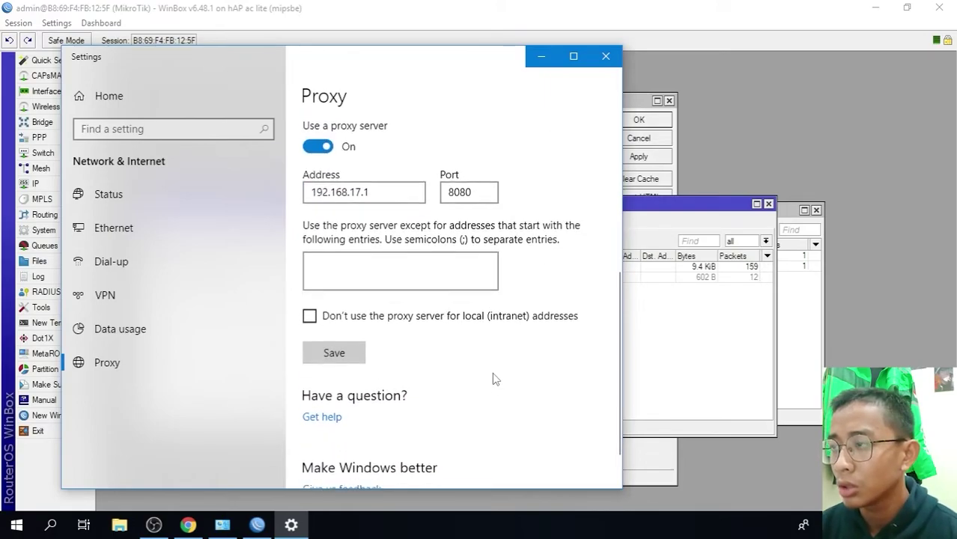
- Close Settings and the WinBox firewall, web proxy access and web proxy windows
left_click(605, 57)
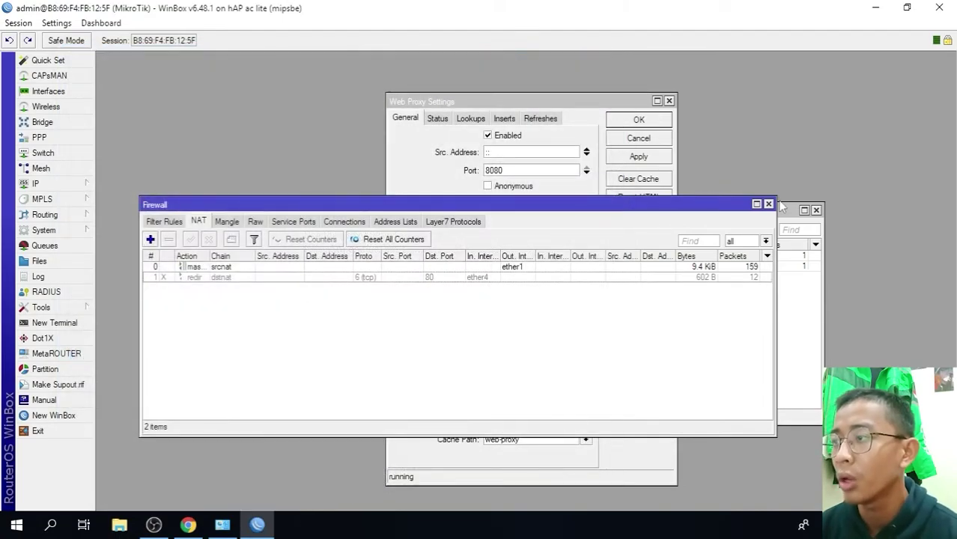
left_click(768, 203)
left_click(772, 205)
left_click(669, 101)
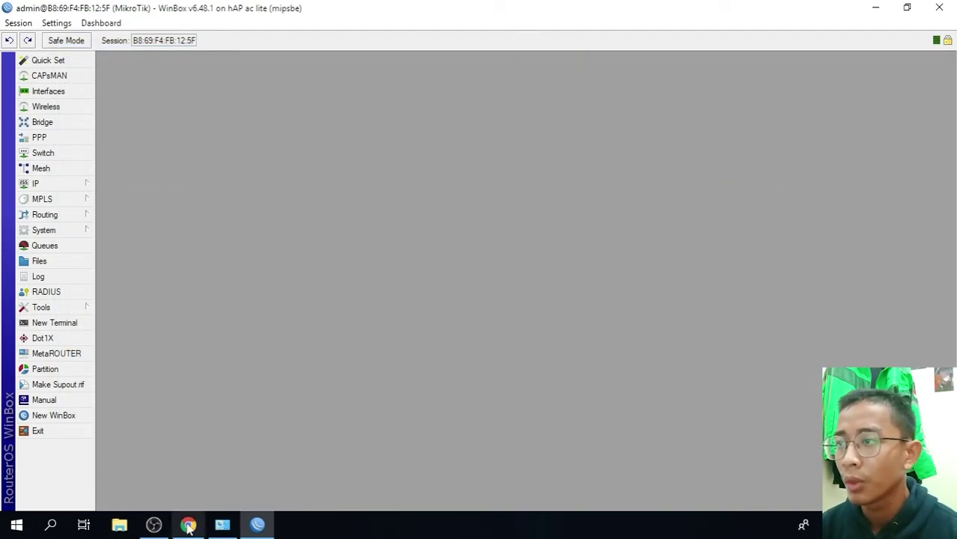
- Load linux.com in a fresh Chrome tab and confirm it lands on YouTube
left_click(189, 527)
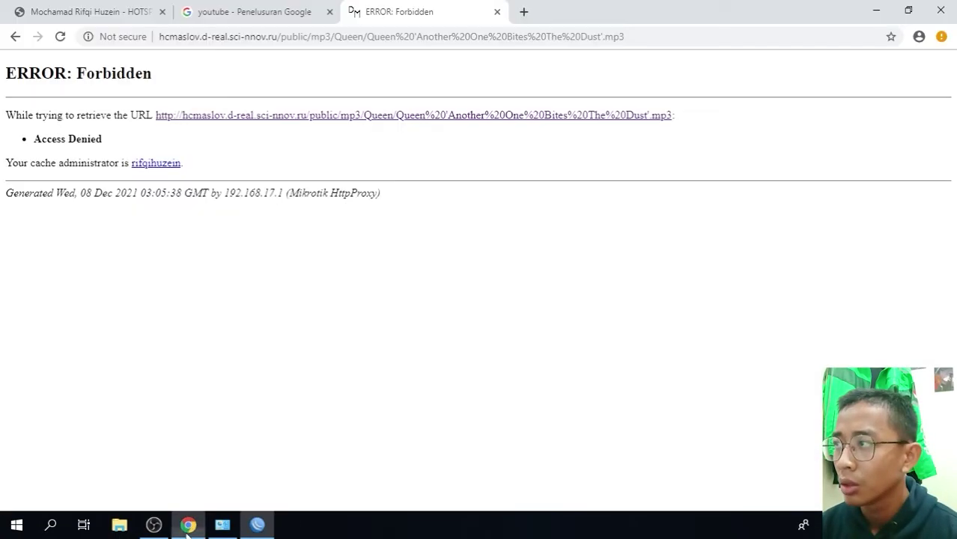
left_click(523, 11)
left_click(295, 11)
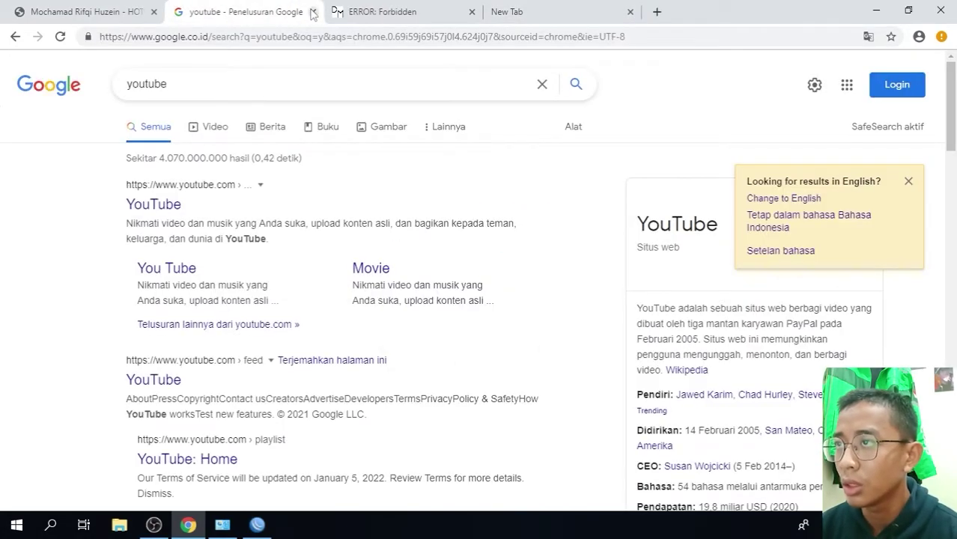
left_click(313, 11)
left_click(398, 15)
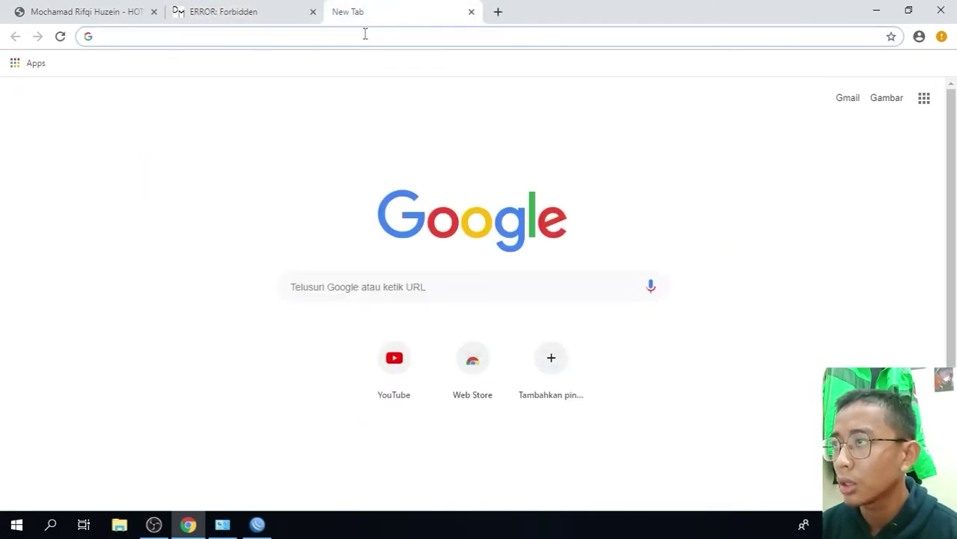
type("li")
key("Right")
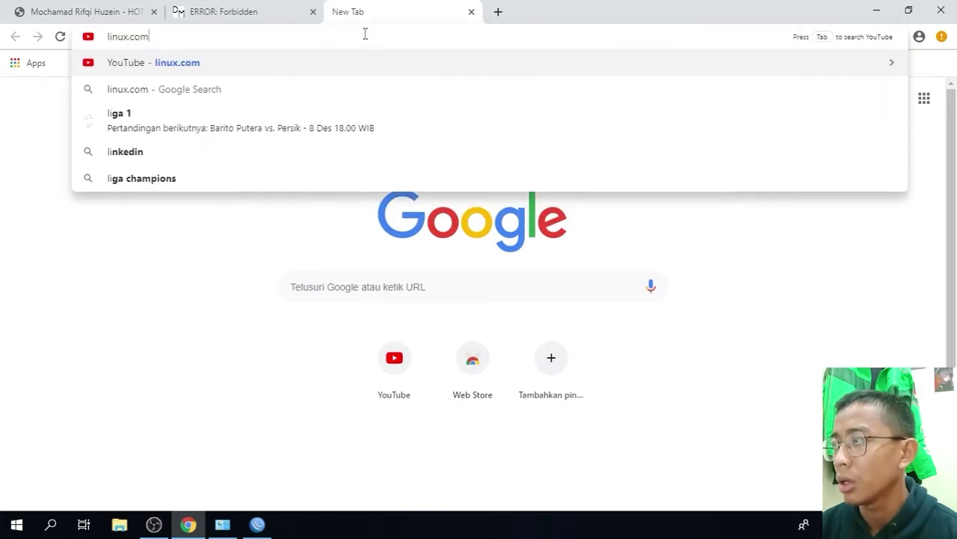
key("BackSpace")
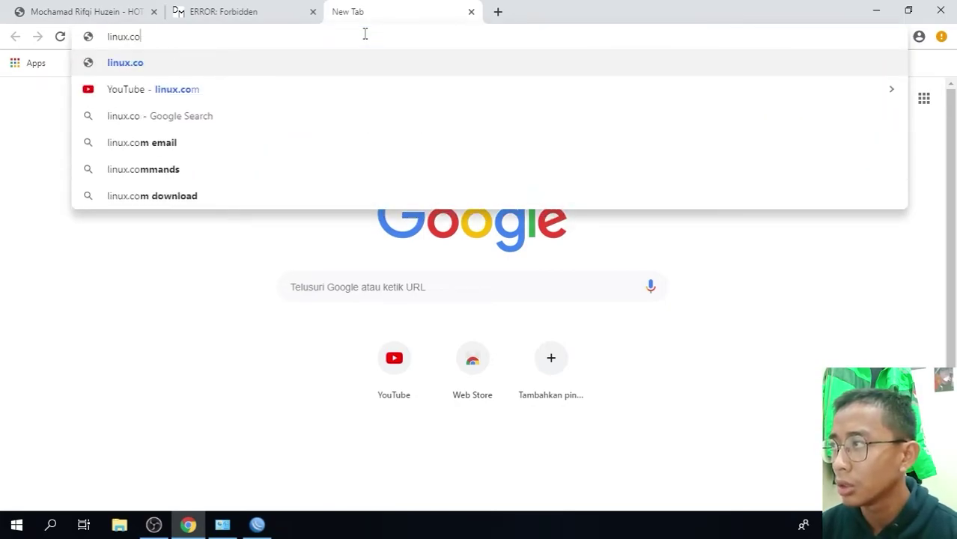
type("m")
key("Return")
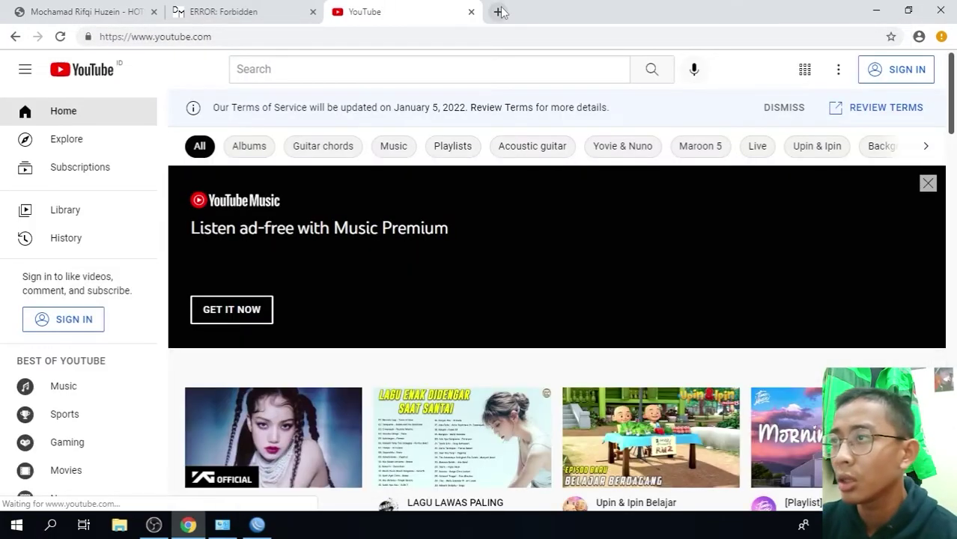
- Search index.mp3, open the Metallica directory and confirm an mp3 link returns Forbidden
left_click(498, 12)
left_click(493, 11)
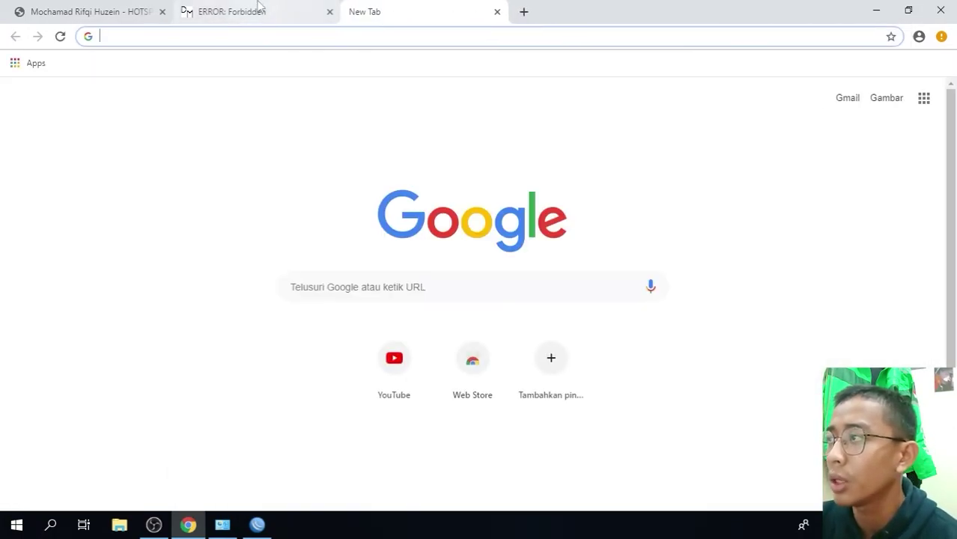
left_click(247, 12)
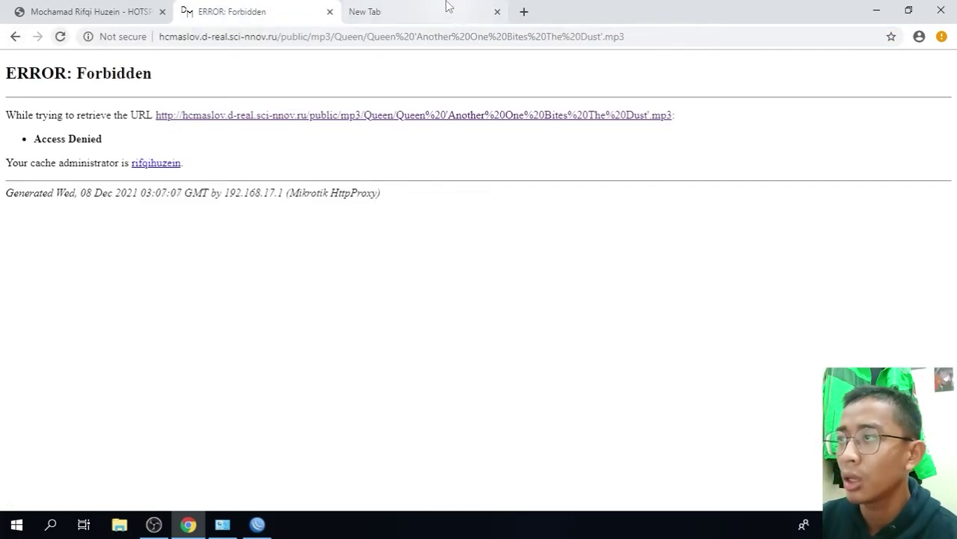
left_click(428, 11)
type("index.mp3")
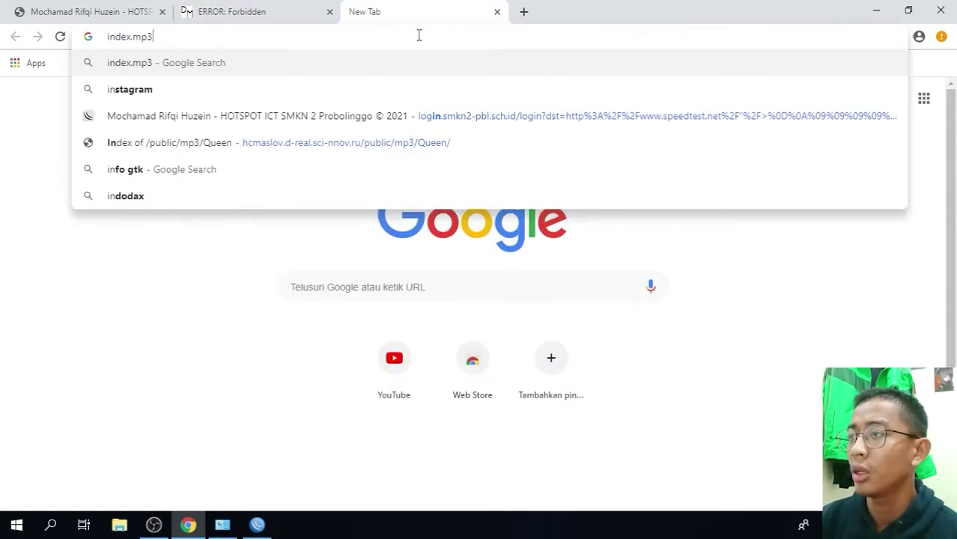
key("Return")
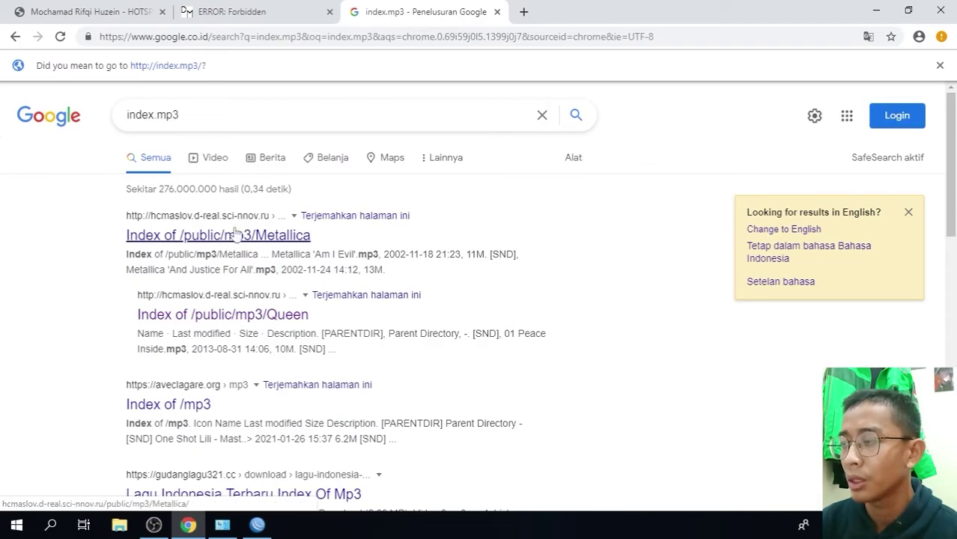
left_click(236, 237)
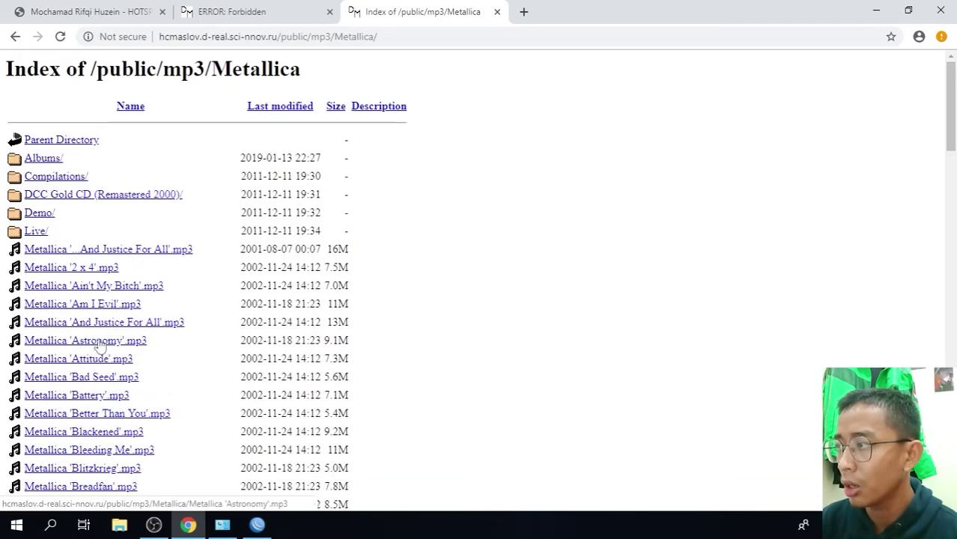
left_click(96, 360)
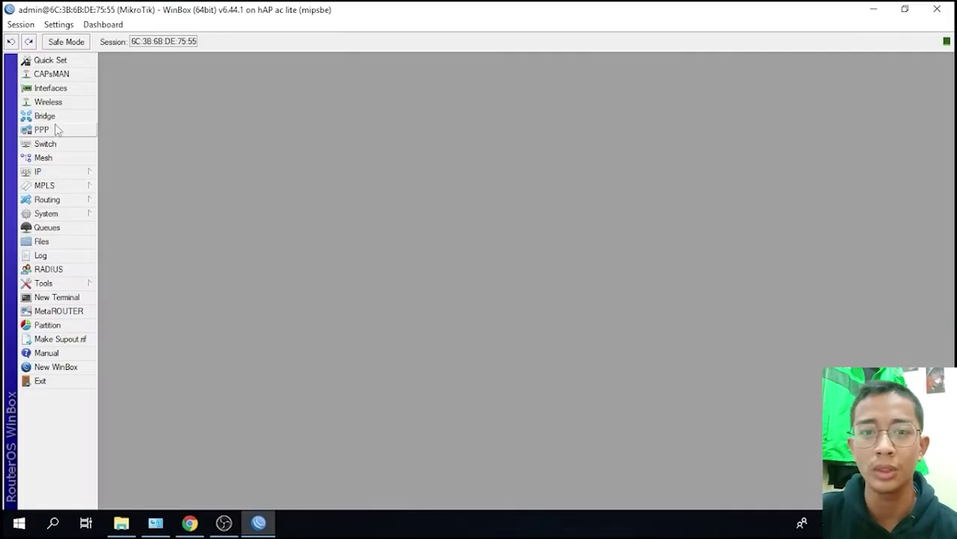
- Tick Enabled on the PPP L2TP Server and apply it
left_click(56, 131)
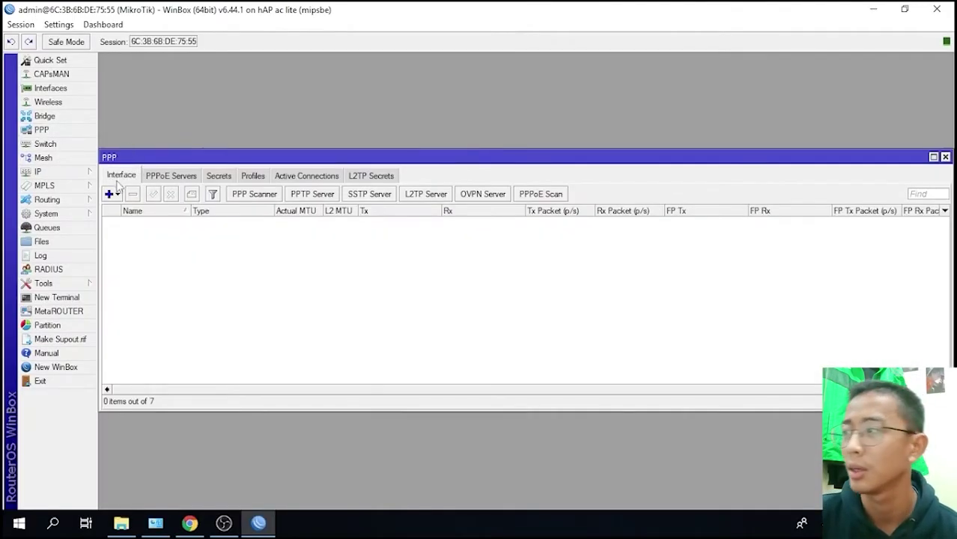
left_click(426, 194)
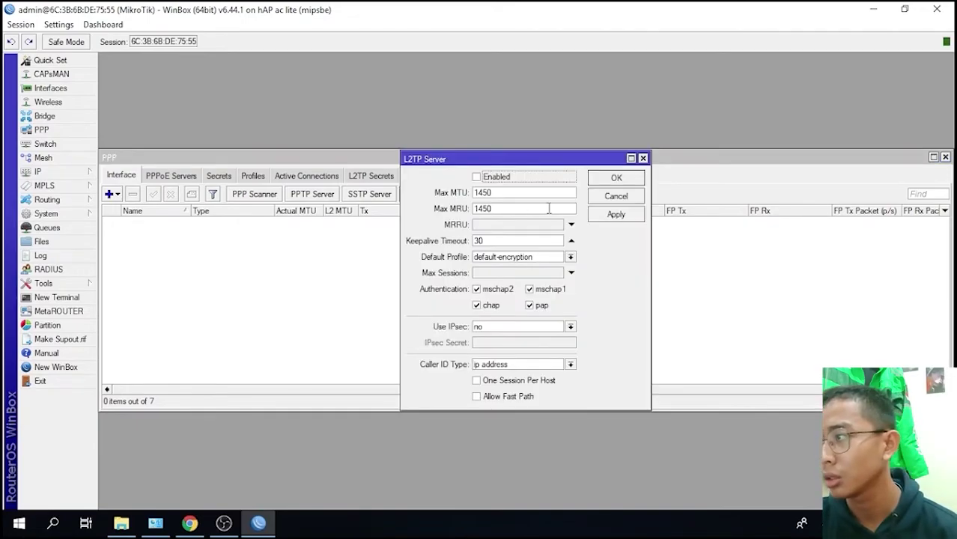
left_click(477, 177)
left_click(615, 213)
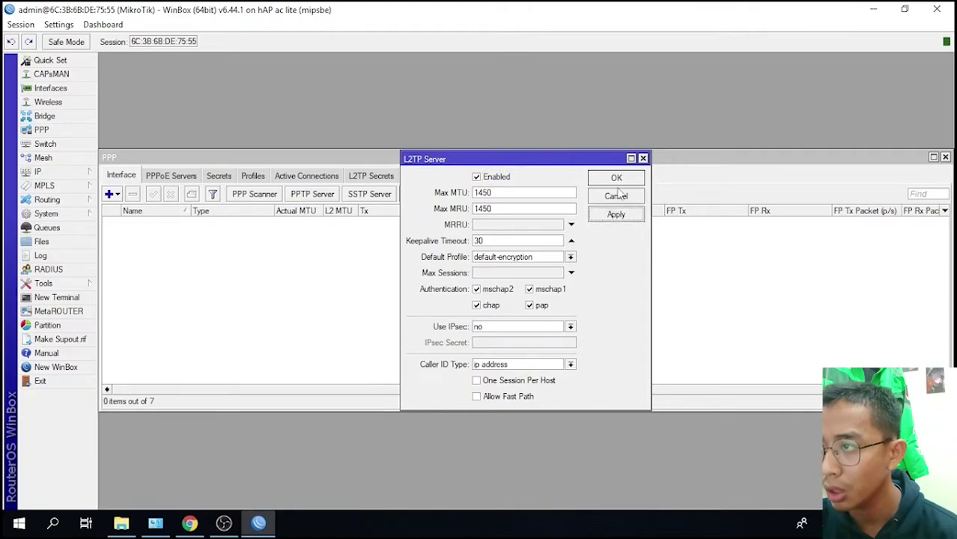
left_click(618, 180)
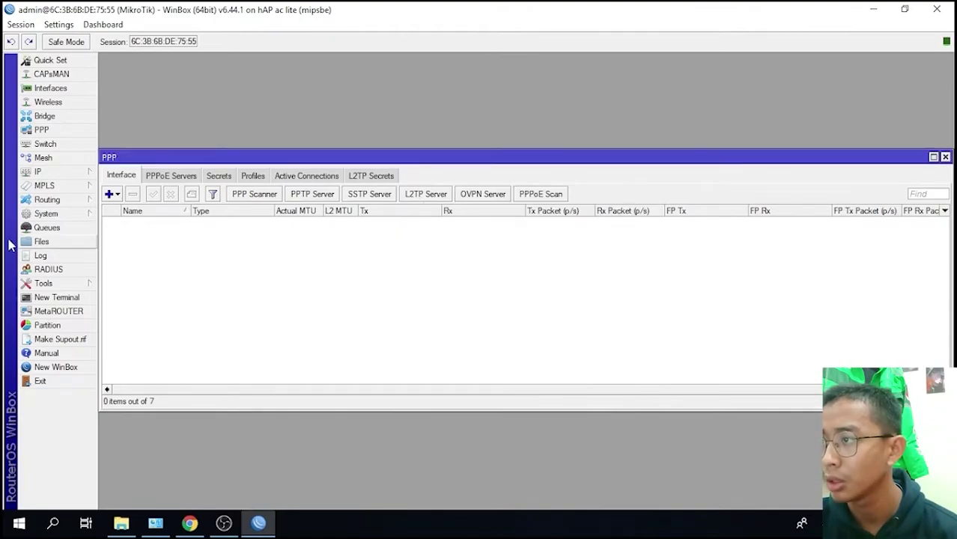
- Open the PPP Secrets list and start a new secret
left_click(163, 180)
left_click(220, 177)
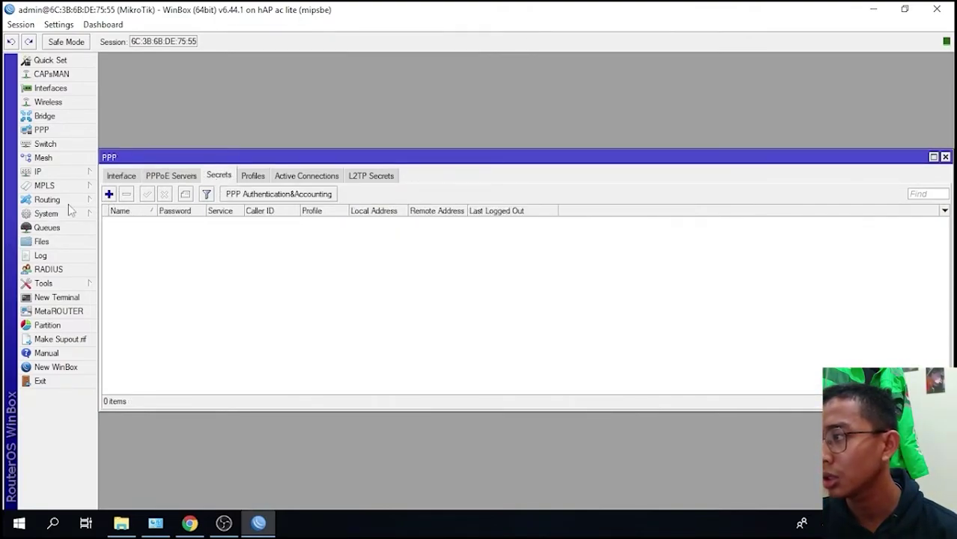
left_click(108, 194)
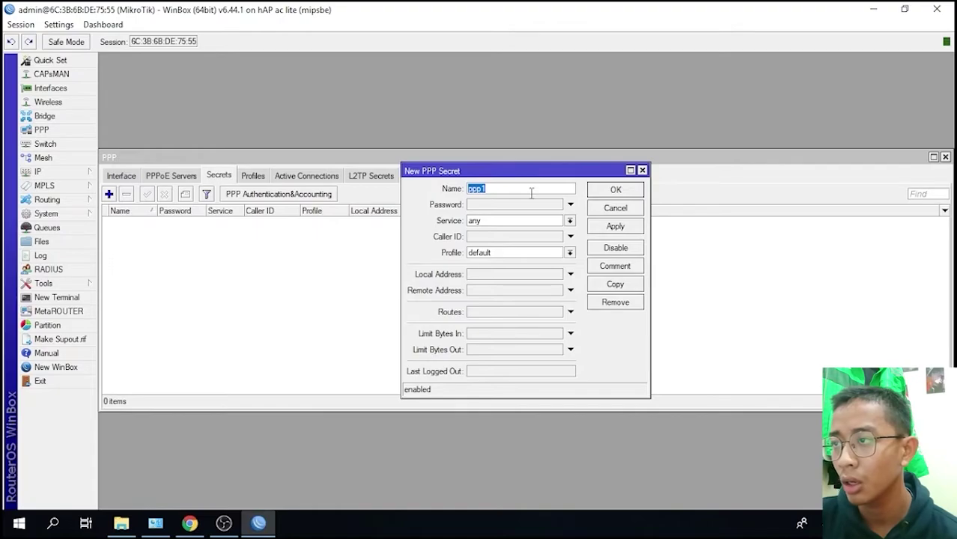
- Create secret L2tp1 with a password, service l2tp, default-encryption profile, local 10.10.10.1, remote 10.10.10.2
type("L")
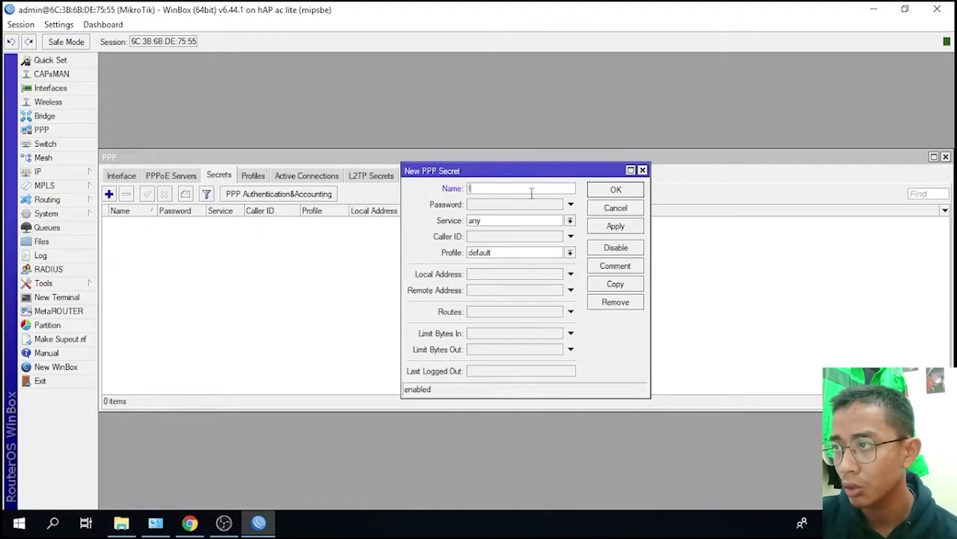
type("2tp")
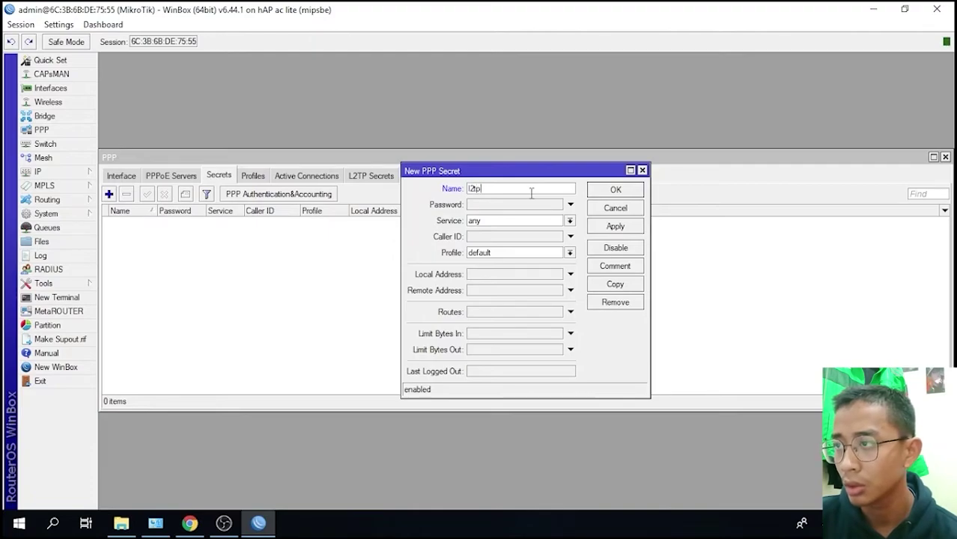
type("1")
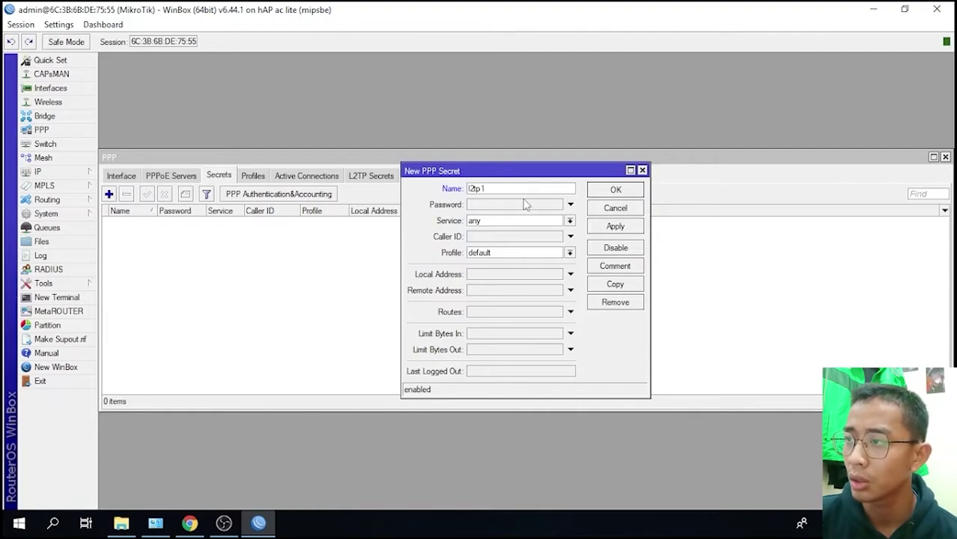
left_click(524, 202)
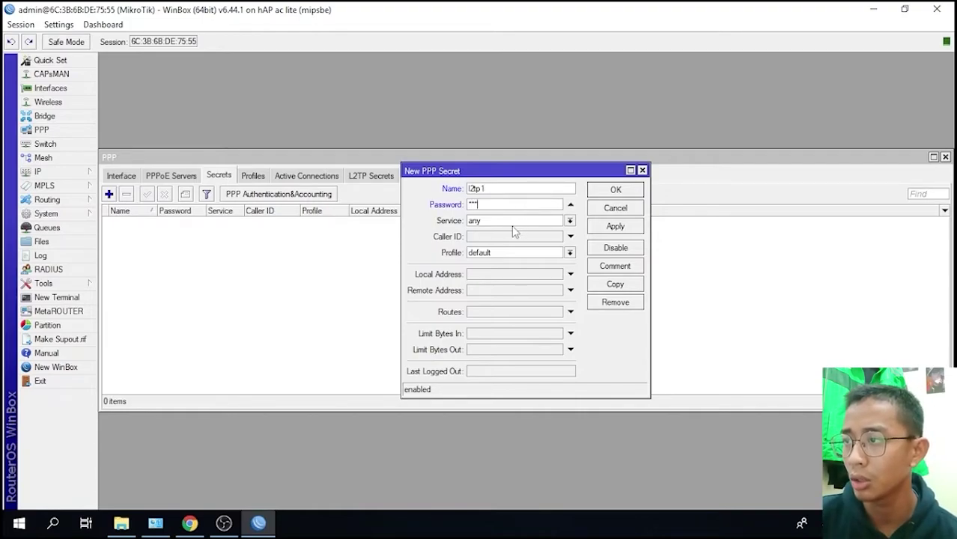
left_click(512, 224)
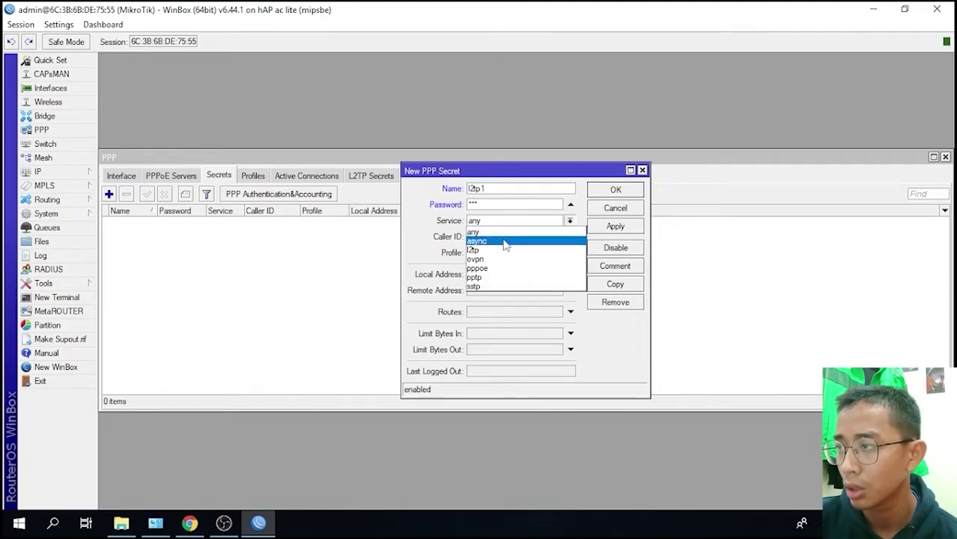
left_click(498, 252)
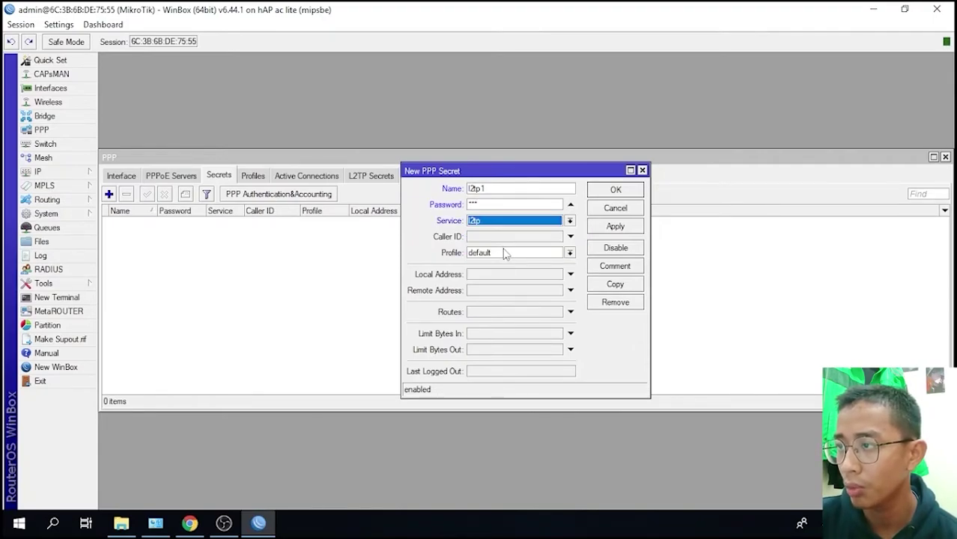
left_click(506, 252)
left_click(507, 274)
left_click(507, 279)
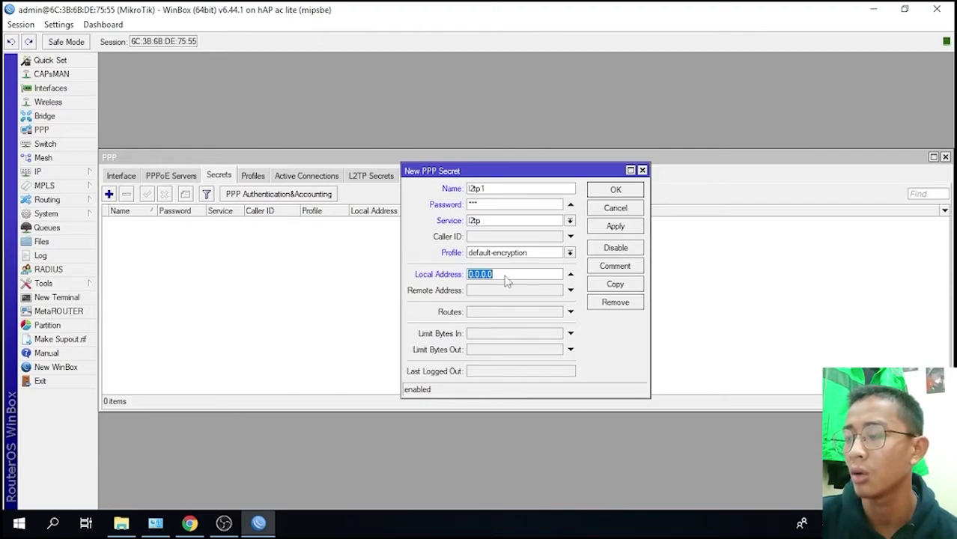
type("10.10.10.1")
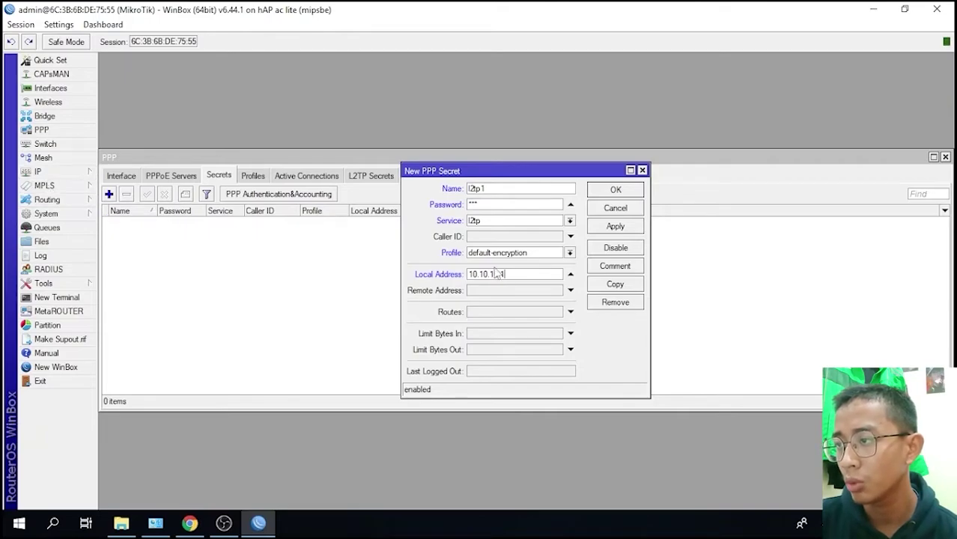
left_click(500, 290)
type("10")
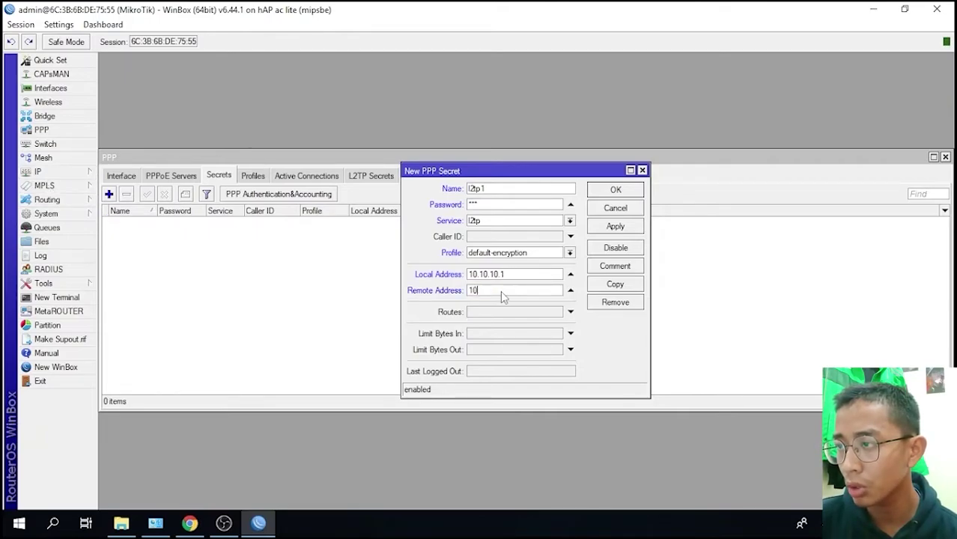
type(".10.10.2")
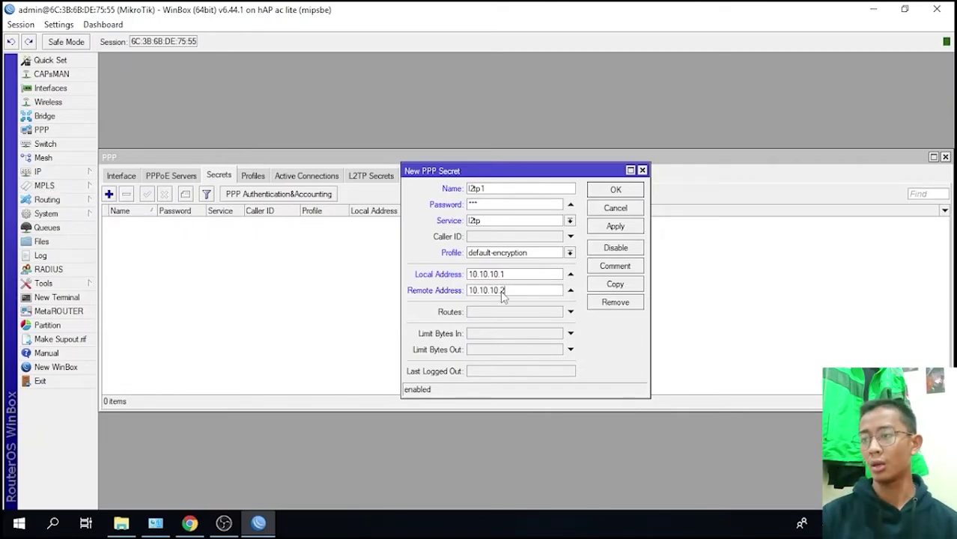
left_click(633, 227)
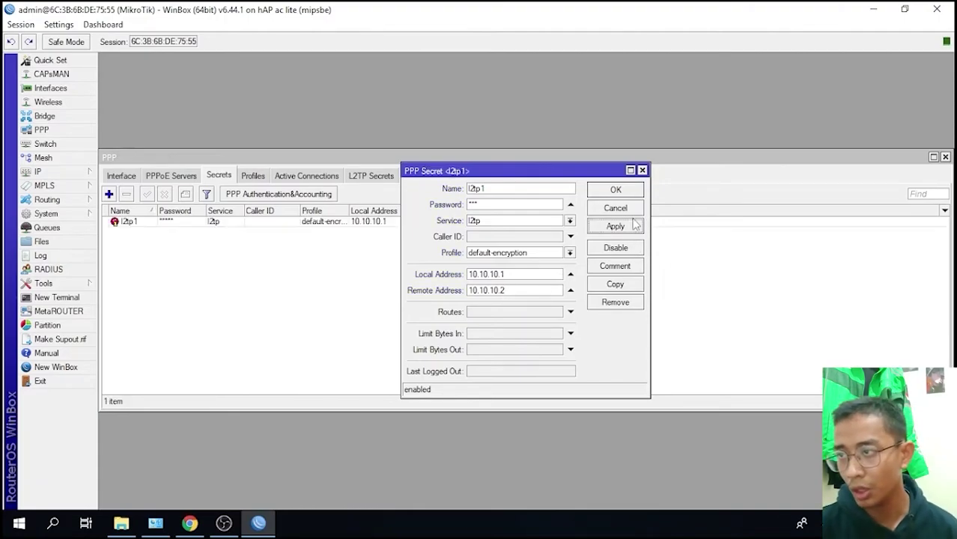
left_click(616, 190)
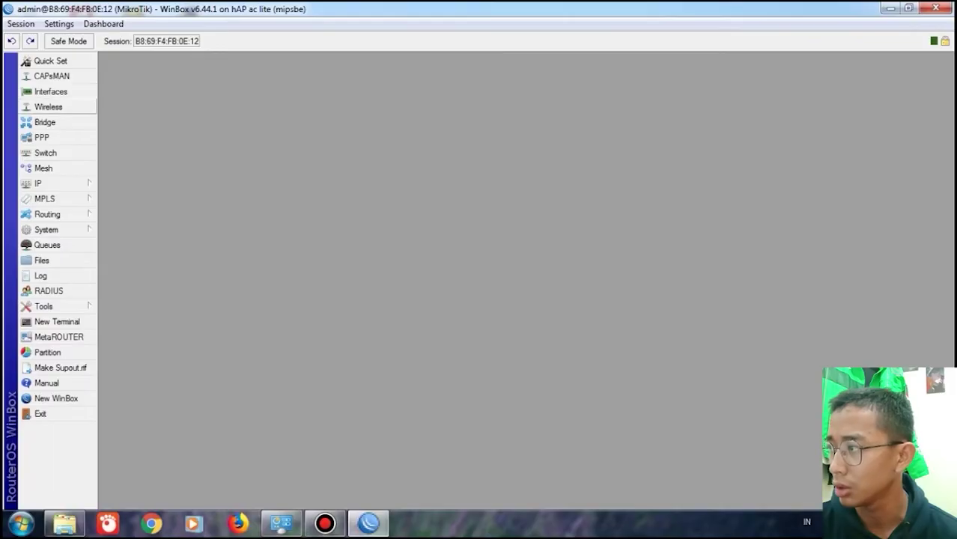
- Set wlan1 to station bridge mode on band 2GHz-B/G/N
left_click(48, 107)
left_click(144, 300)
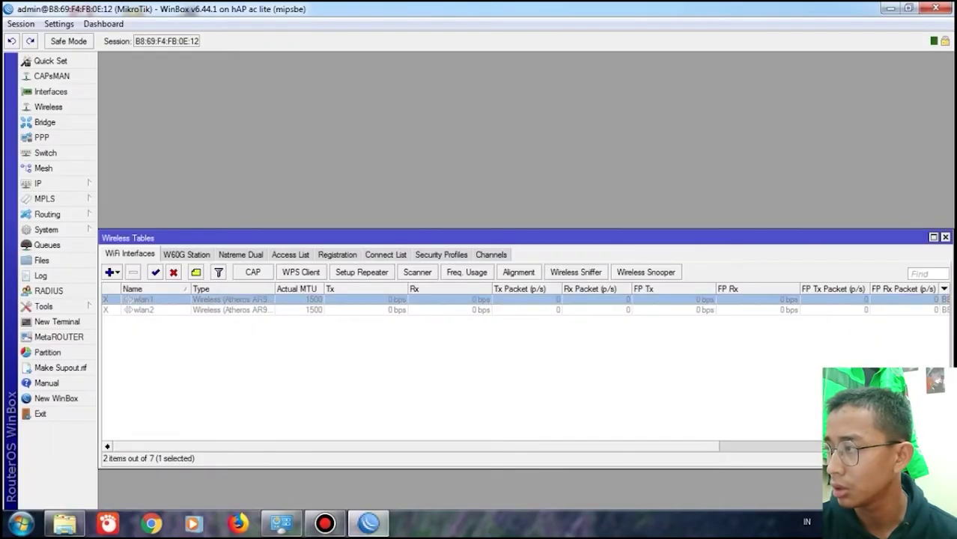
double_click(135, 300)
left_click(610, 97)
left_click(480, 152)
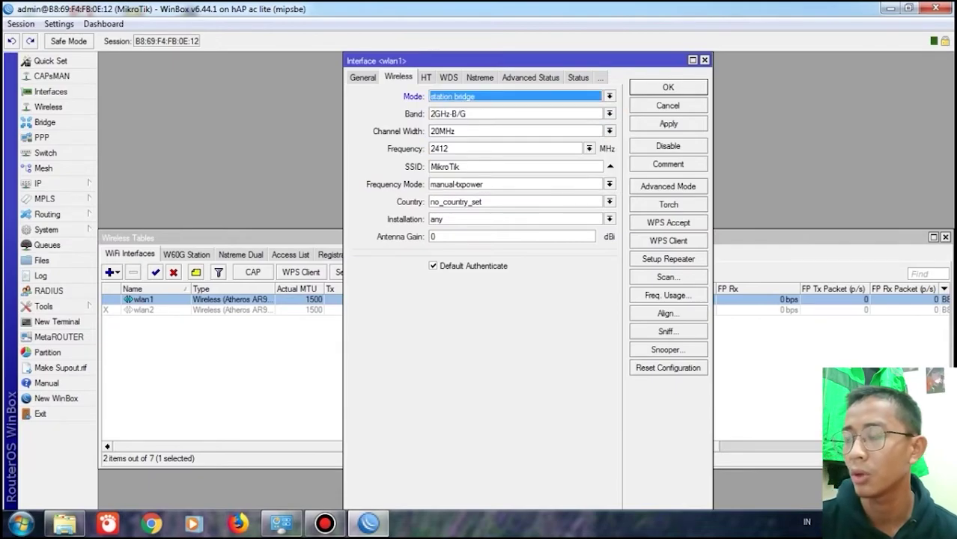
left_click(609, 114)
left_click(479, 161)
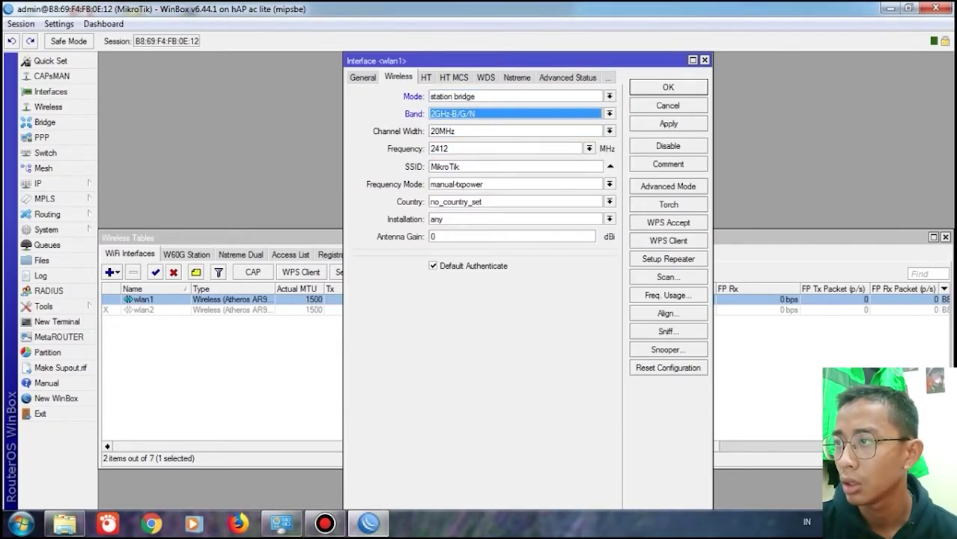
- Scan, connect wlan1 to AP 1 and apply the wireless settings
left_click(668, 276)
left_click(681, 158)
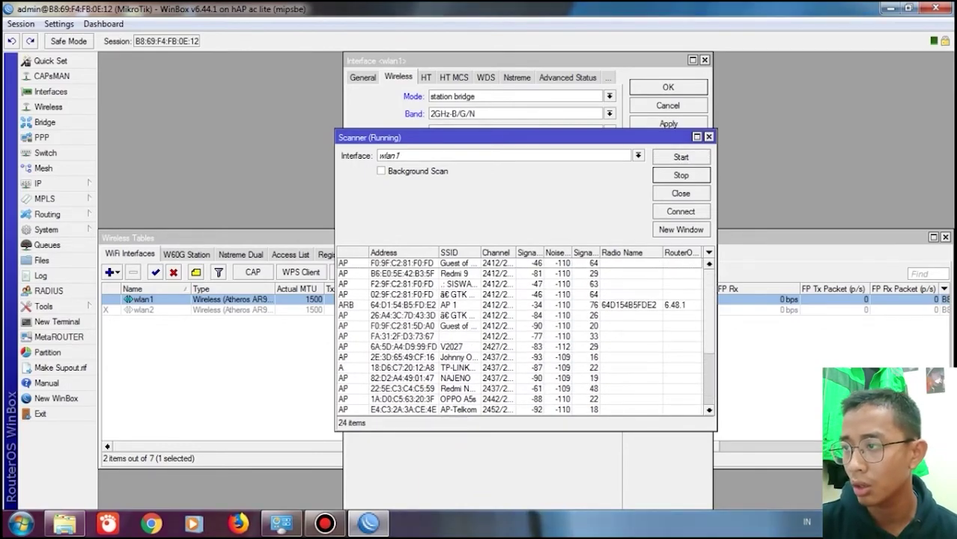
left_click(449, 304)
left_click(681, 211)
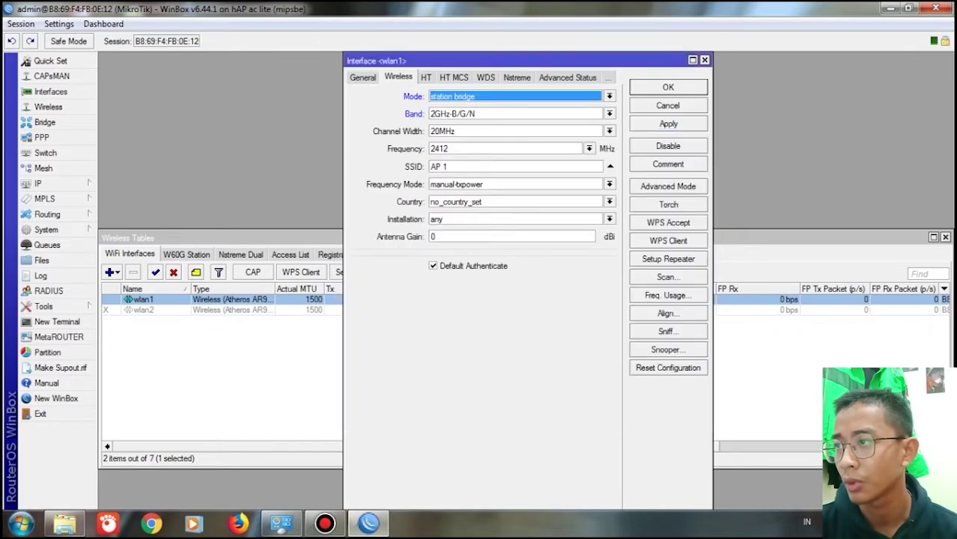
left_click(667, 124)
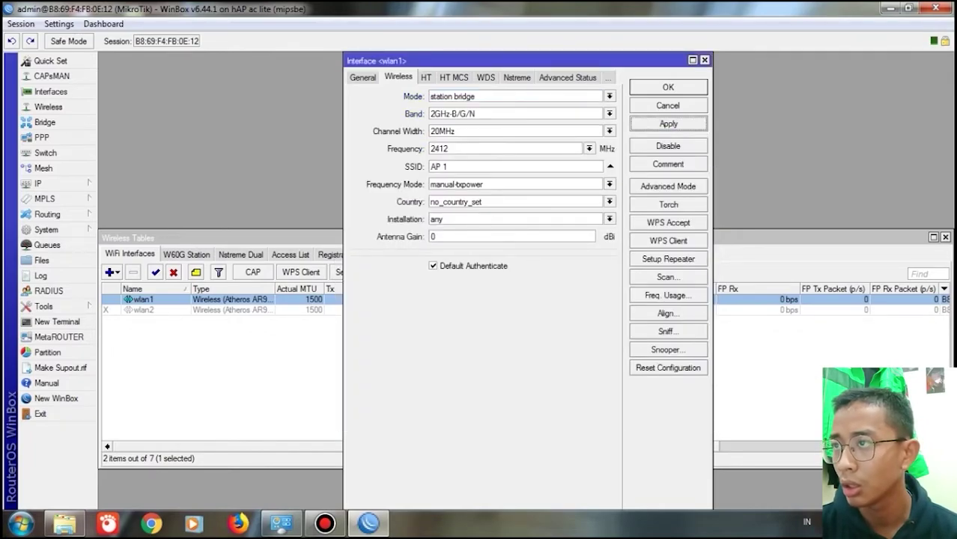
left_click(668, 87)
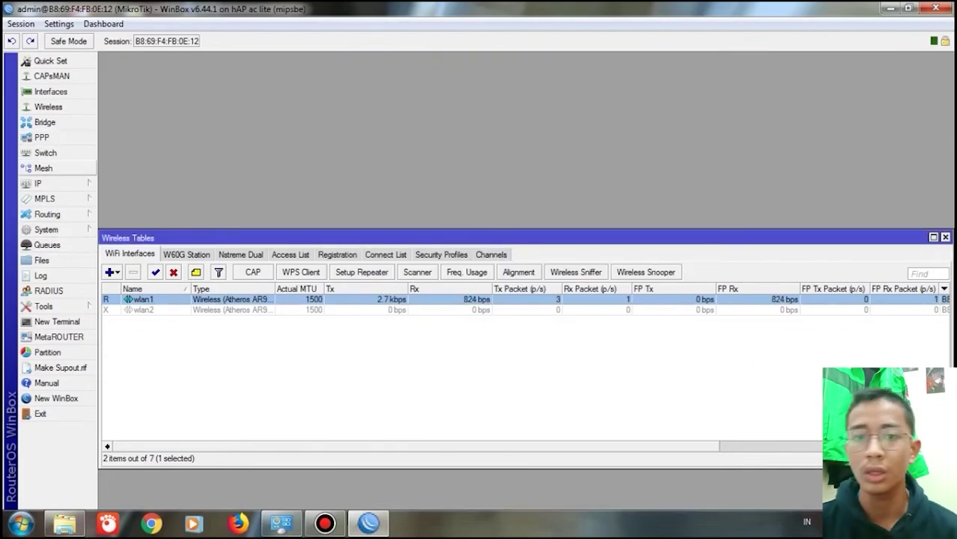
left_click(38, 184)
left_click(122, 163)
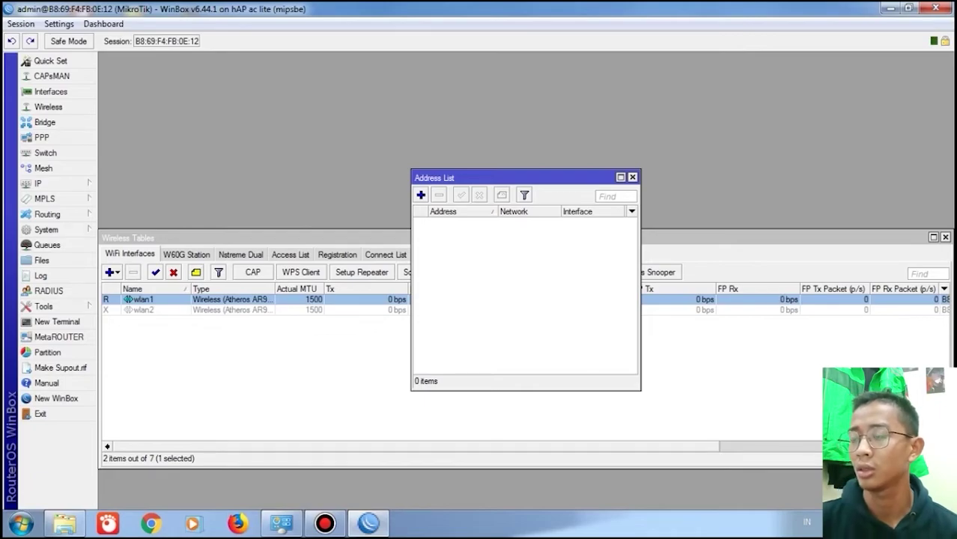
- Add IP address 192.168.100.1/24 on interface ether2
left_click(421, 195)
type("192.168.100.1/24")
left_click(566, 258)
left_click(524, 276)
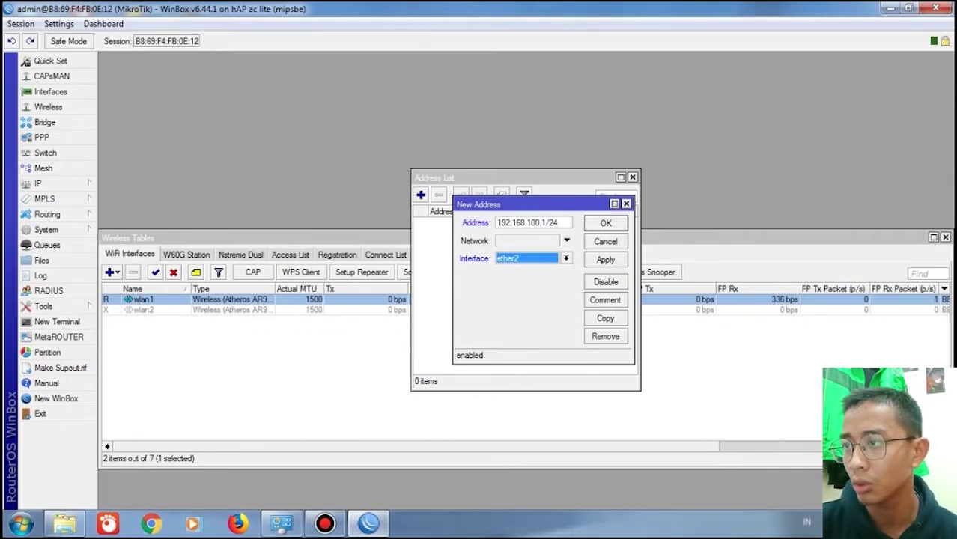
left_click(605, 259)
left_click(605, 223)
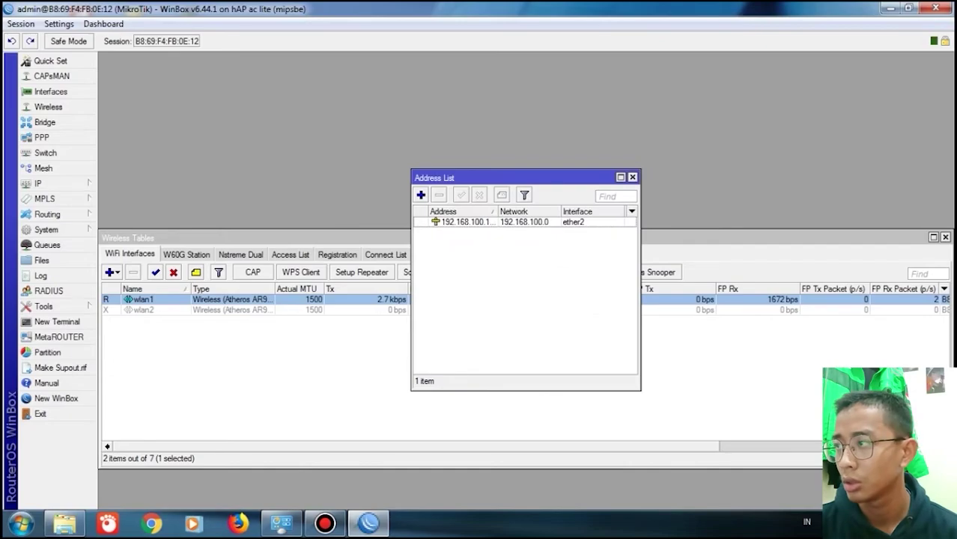
- Add a DHCP client on wlan1
left_click(37, 184)
left_click(127, 193)
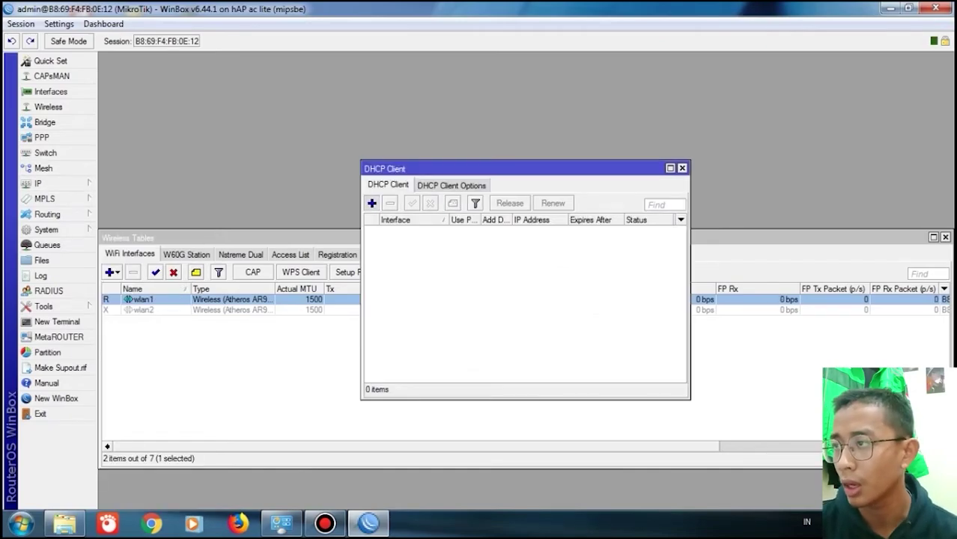
left_click(371, 203)
left_click(611, 189)
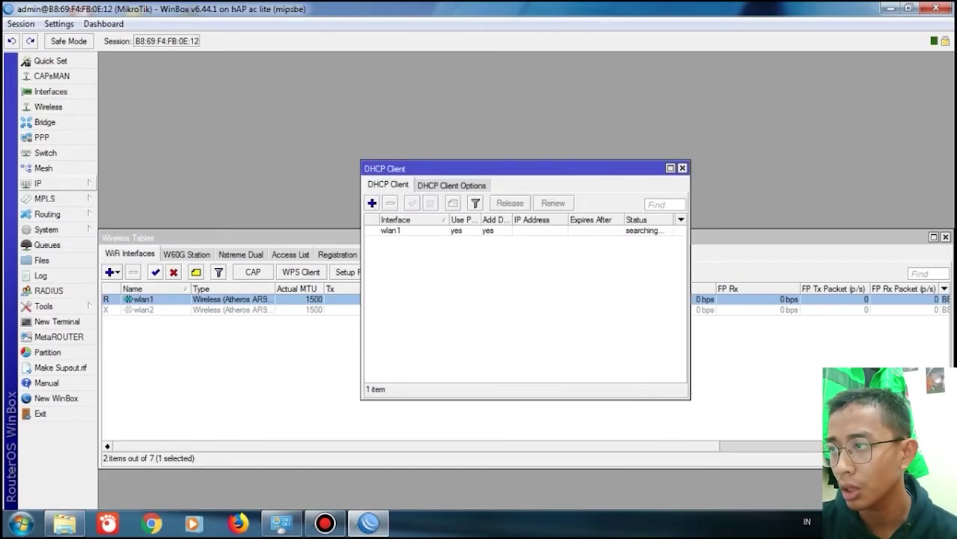
- Review and apply the IP DNS settings, then bring up the Firewall NAT list
left_click(38, 183)
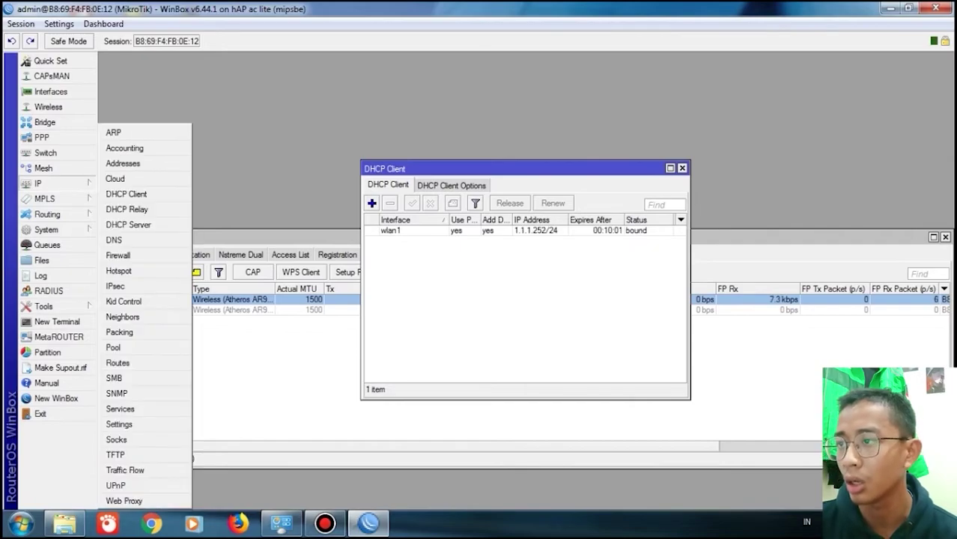
left_click(114, 240)
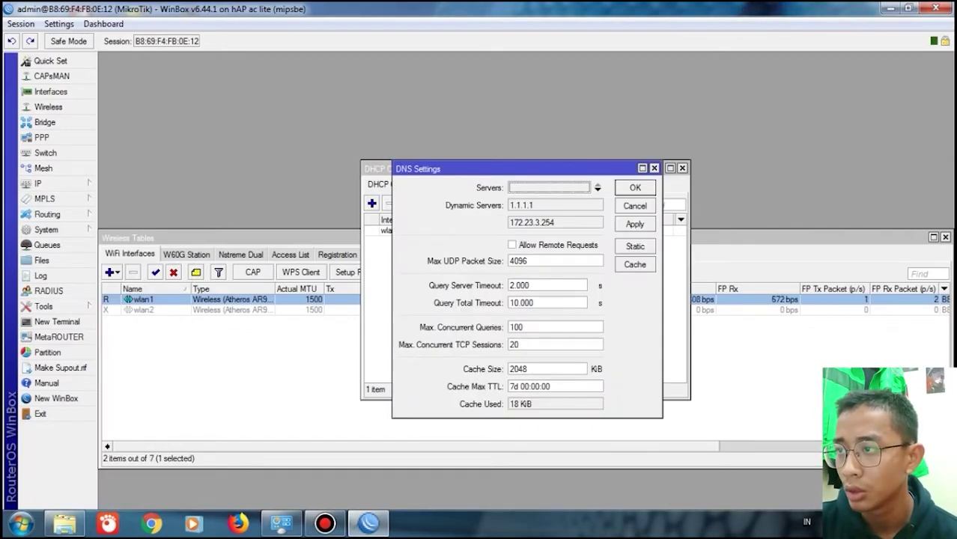
left_click(635, 224)
left_click(634, 187)
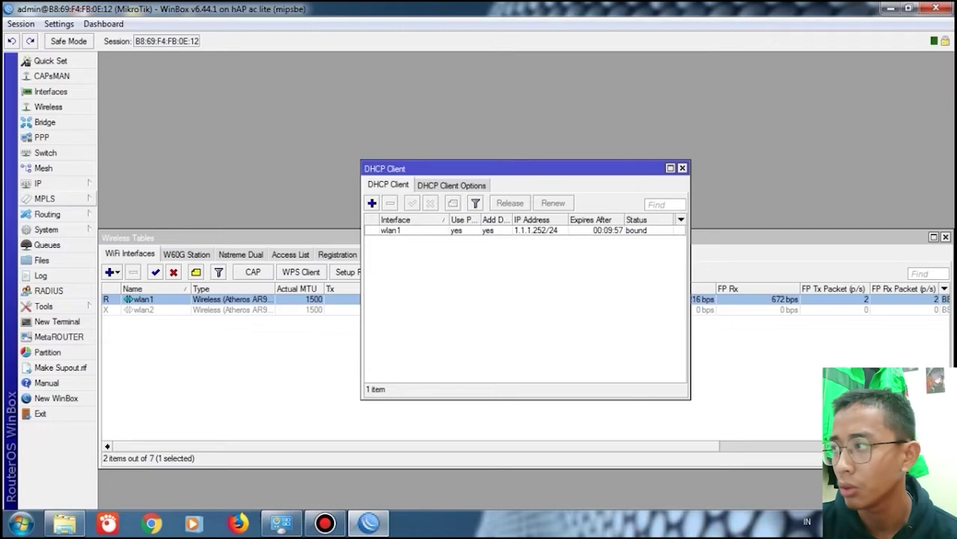
left_click(37, 183)
left_click(117, 255)
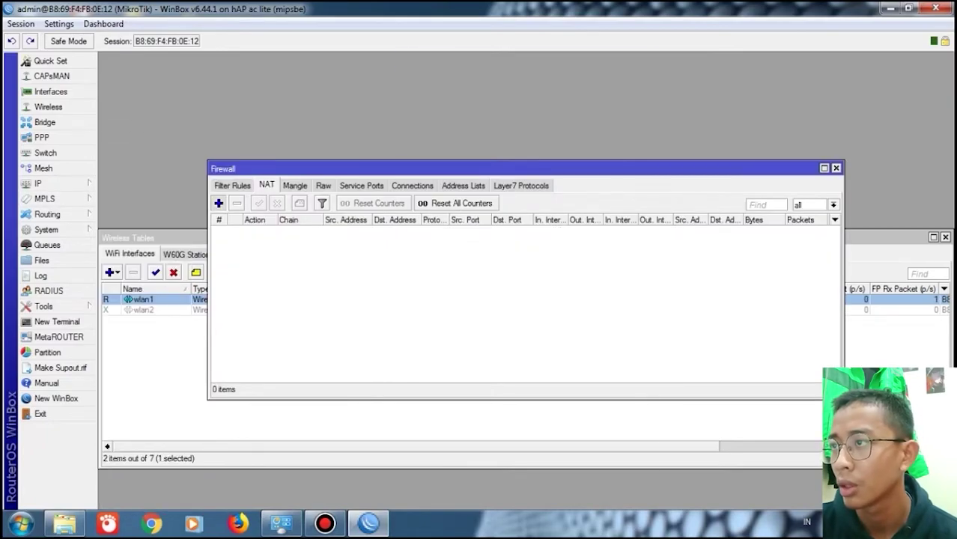
- Add a srcnat masquerade NAT rule with wlan1 as the out interface
left_click(218, 204)
left_click(421, 77)
left_click(417, 77)
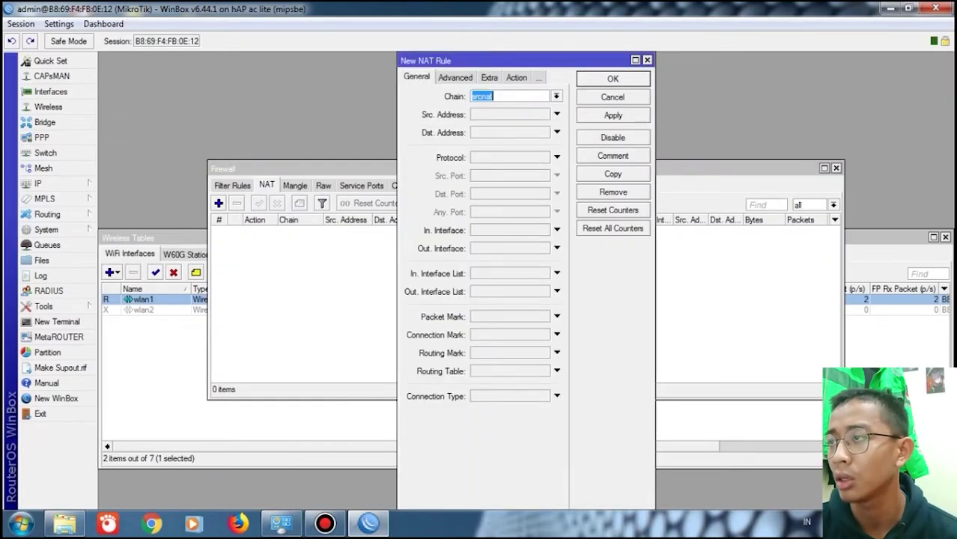
left_click(557, 247)
left_click(516, 77)
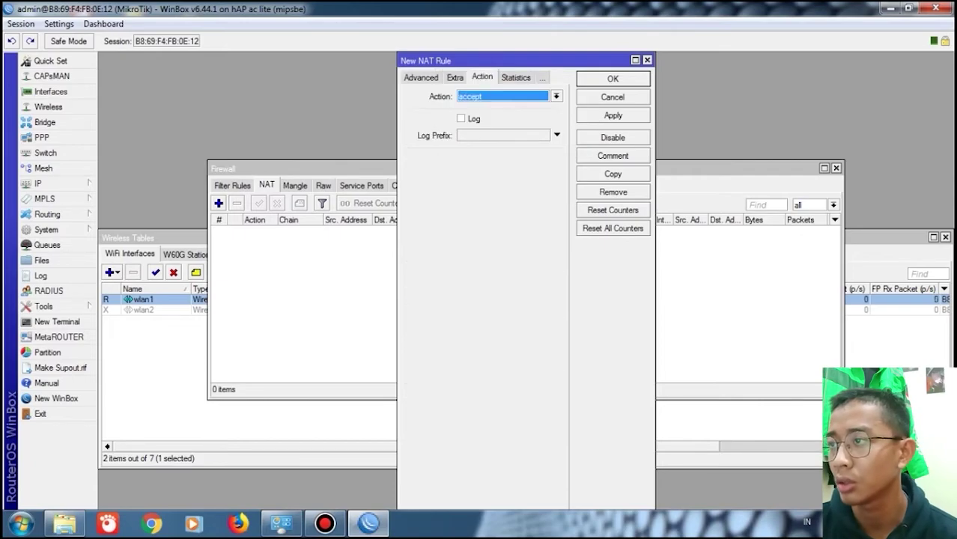
left_click(556, 96)
left_click(498, 161)
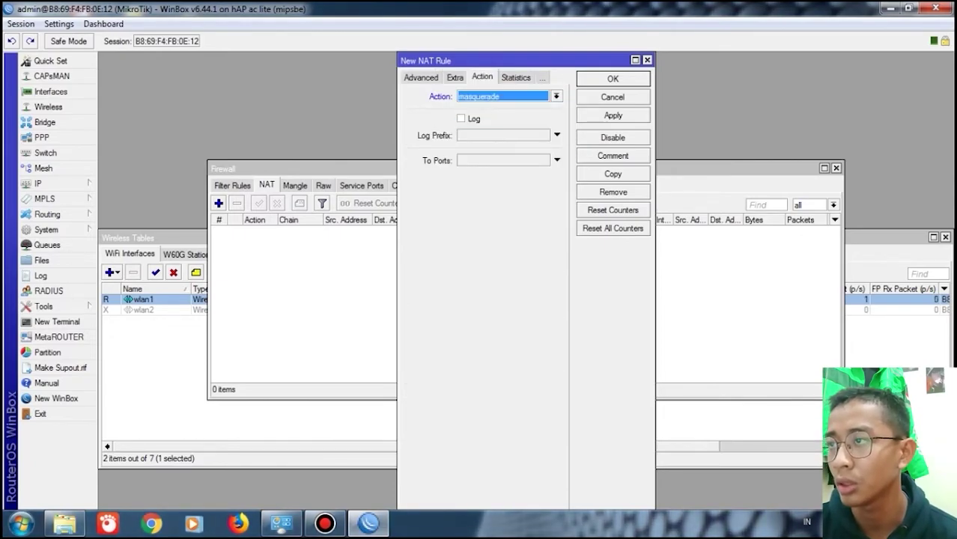
left_click(613, 116)
left_click(612, 79)
- Run DHCP Setup on ether2, accepting the default address space, gateway, pool and lease time
left_click(38, 184)
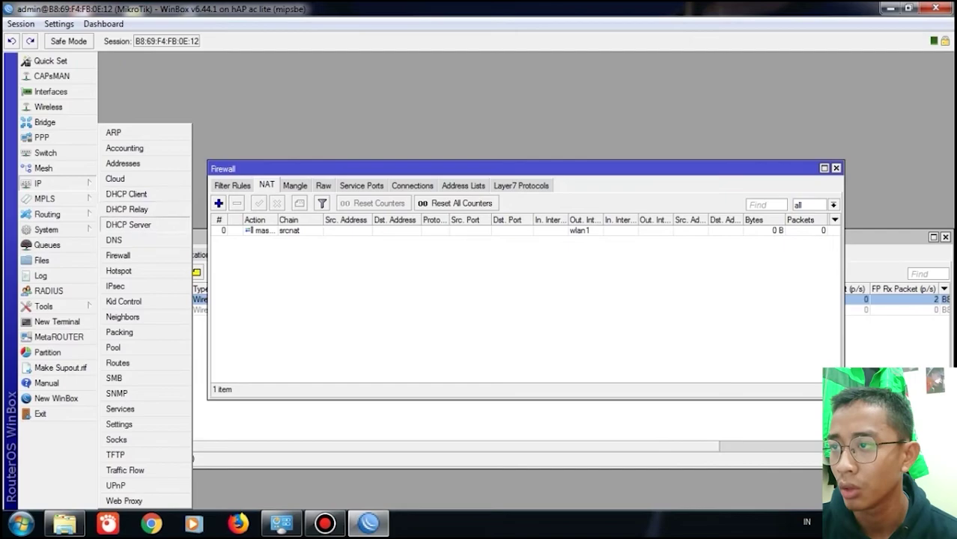
left_click(135, 224)
left_click(427, 204)
left_click(608, 276)
left_click(535, 295)
left_click(546, 317)
left_click(546, 317)
left_click(546, 317)
left_click(546, 317)
left_click(545, 318)
left_click(545, 318)
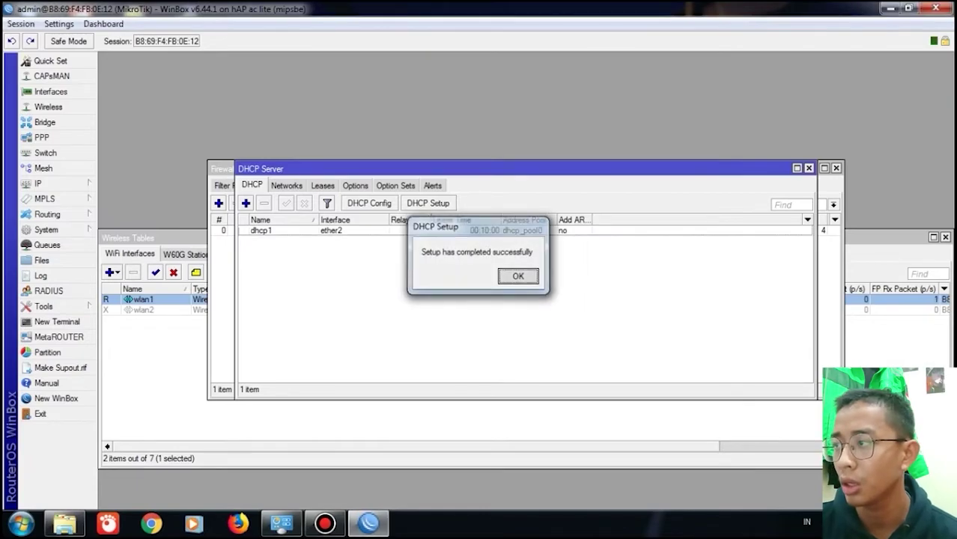
left_click(518, 276)
- Disable and re-enable the PC's Local Area Connection 5
left_click(281, 523)
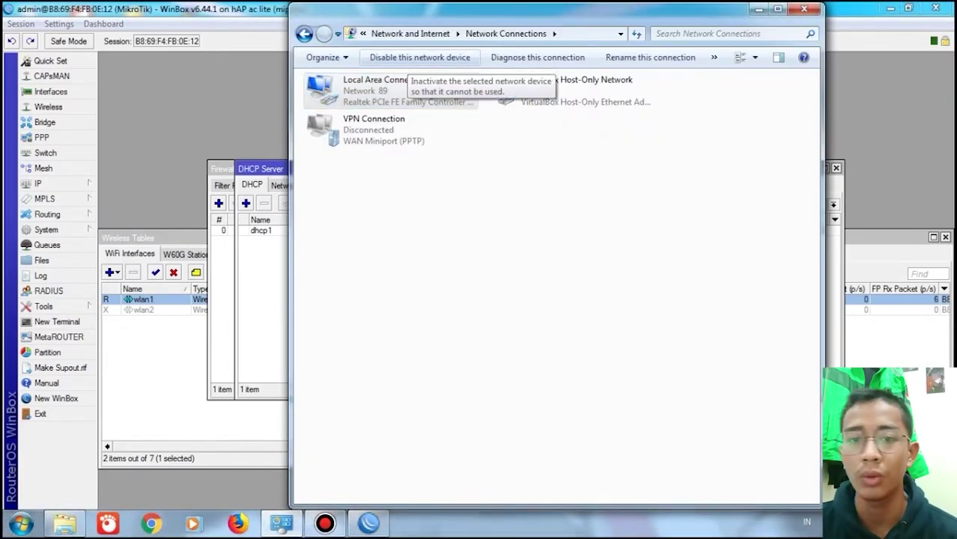
left_click(419, 58)
left_click(420, 57)
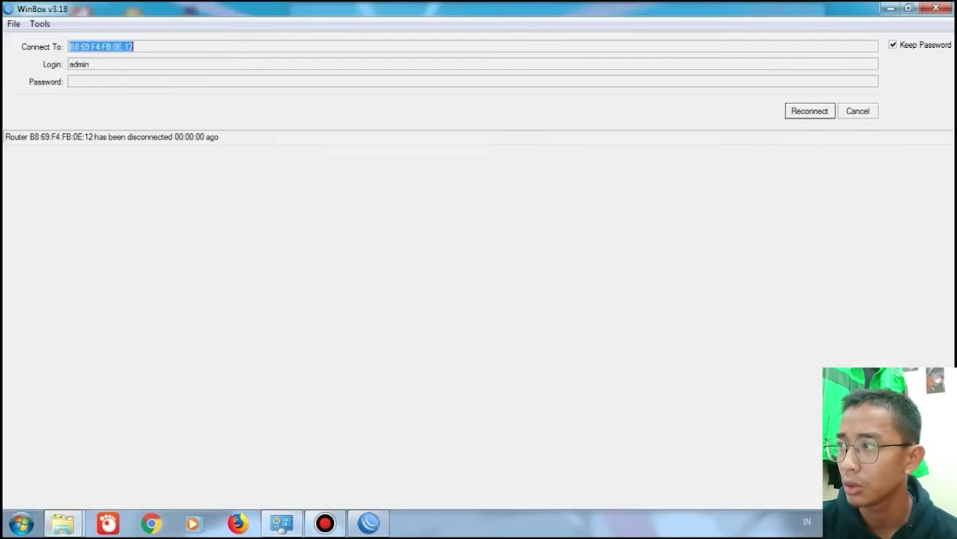
- Log back in to the router from Neighbors and close the wireless, DHCP client and address windows
left_click(858, 111)
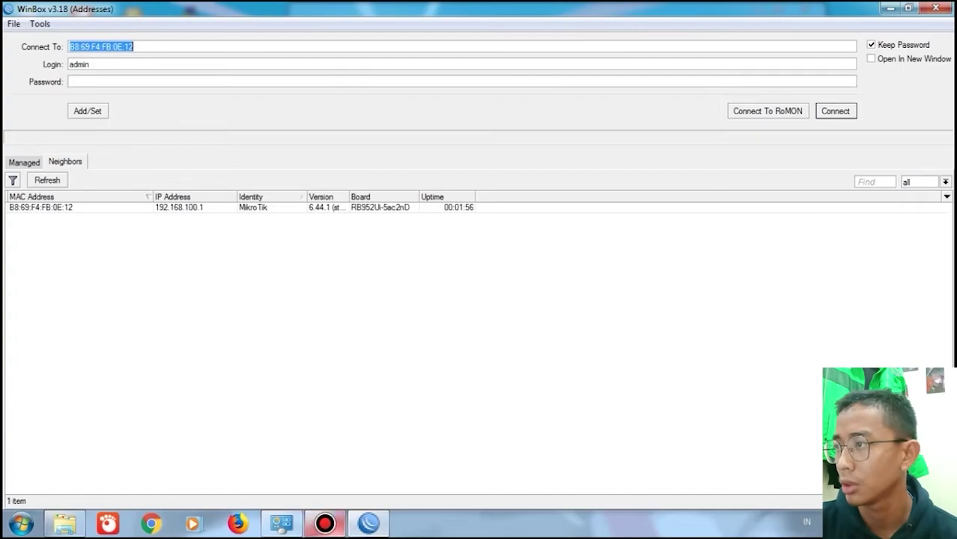
left_click(41, 207)
key("Return")
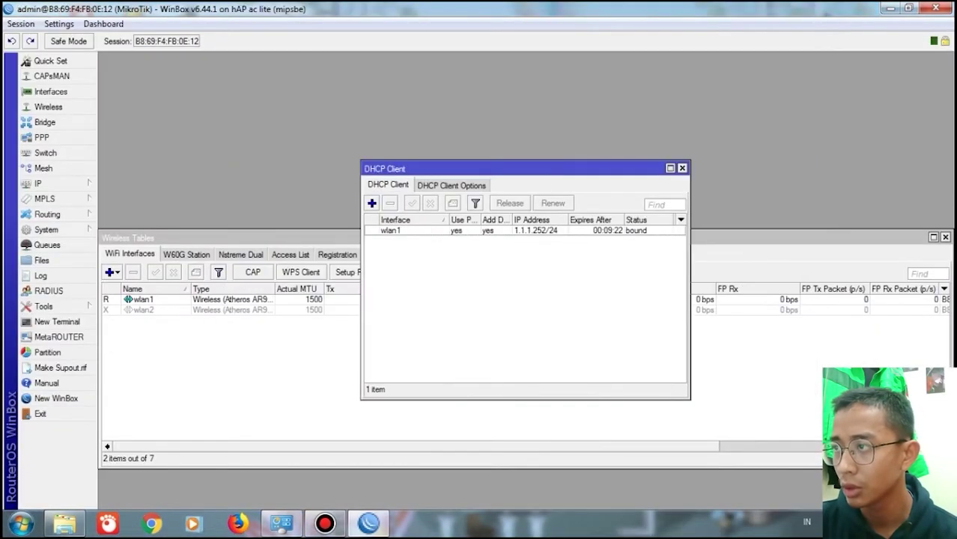
left_click(945, 237)
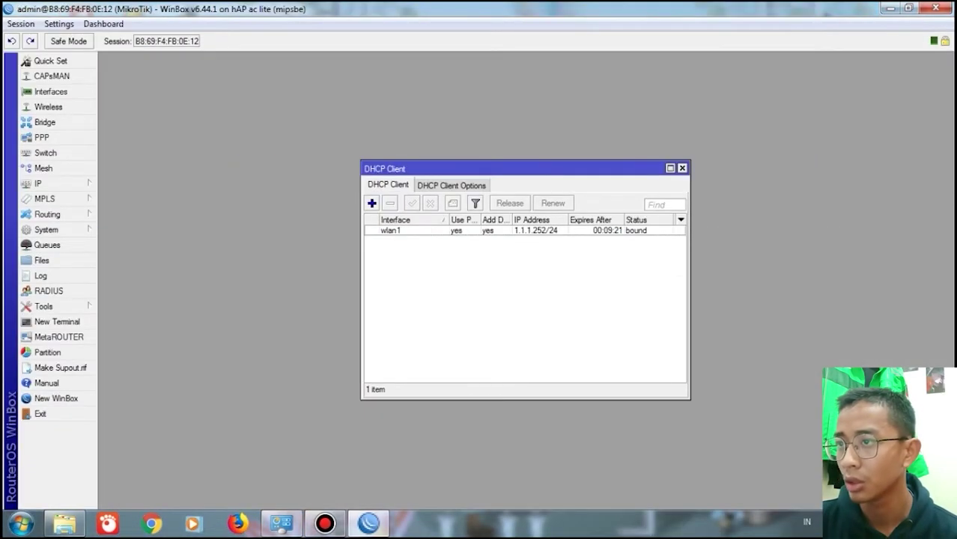
left_click(682, 169)
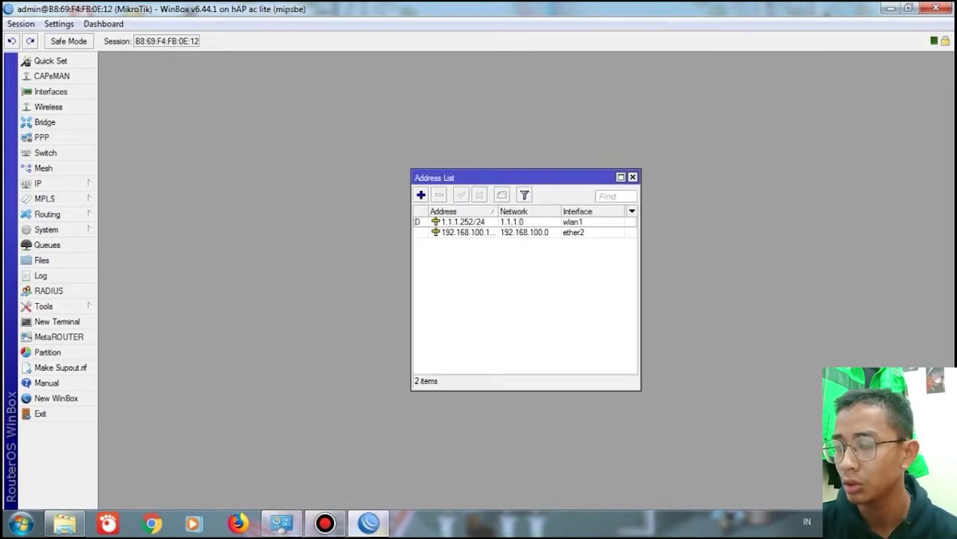
left_click(632, 177)
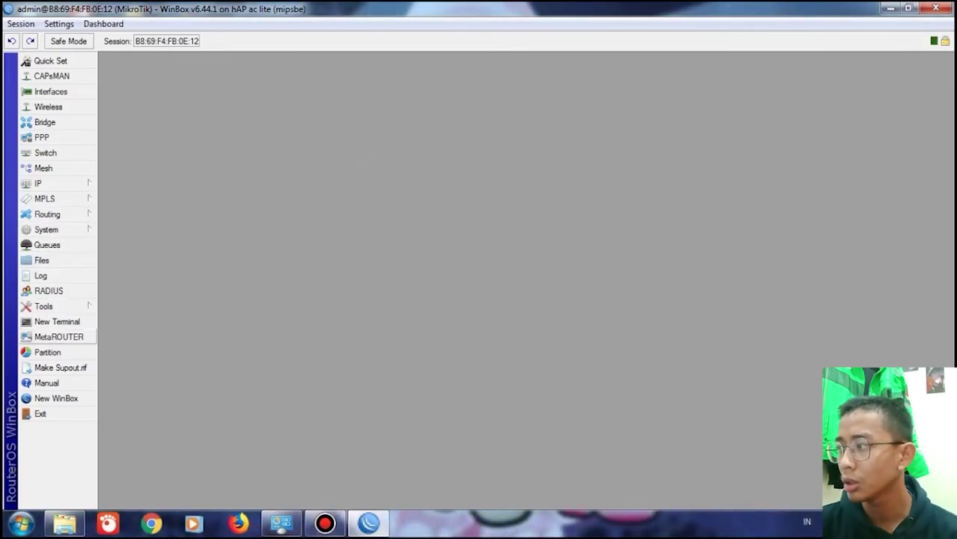
- Run ping google.com in a New Terminal, then stop it and close the terminal
left_click(56, 321)
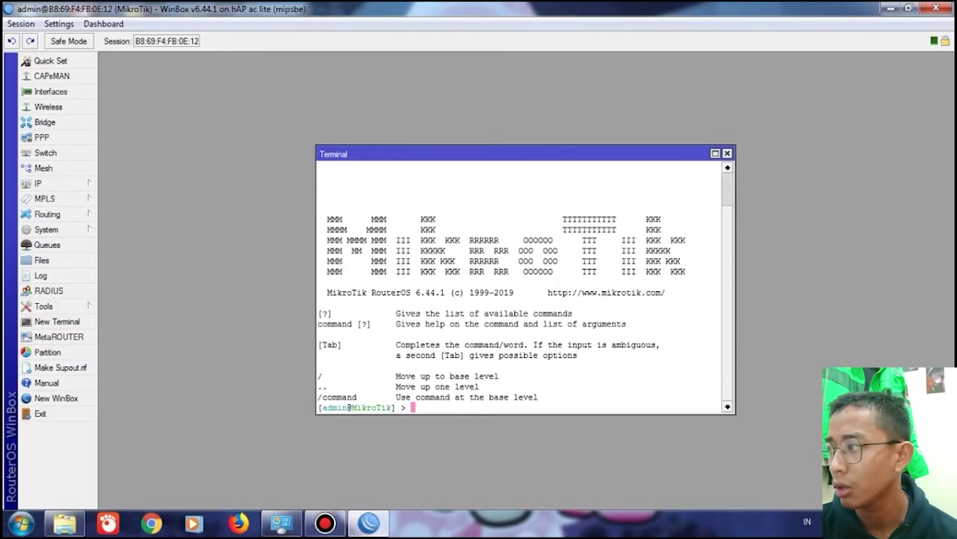
type("pi")
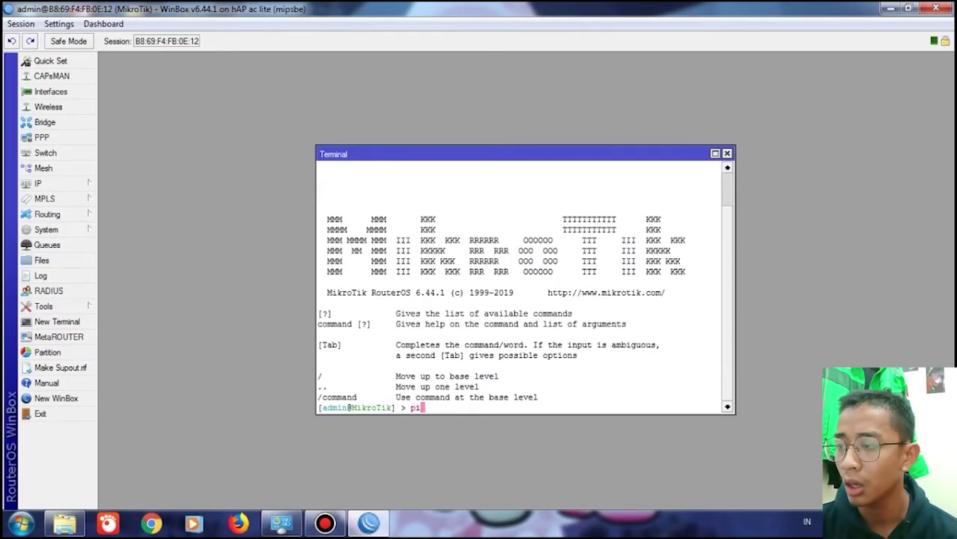
type("ng google.com")
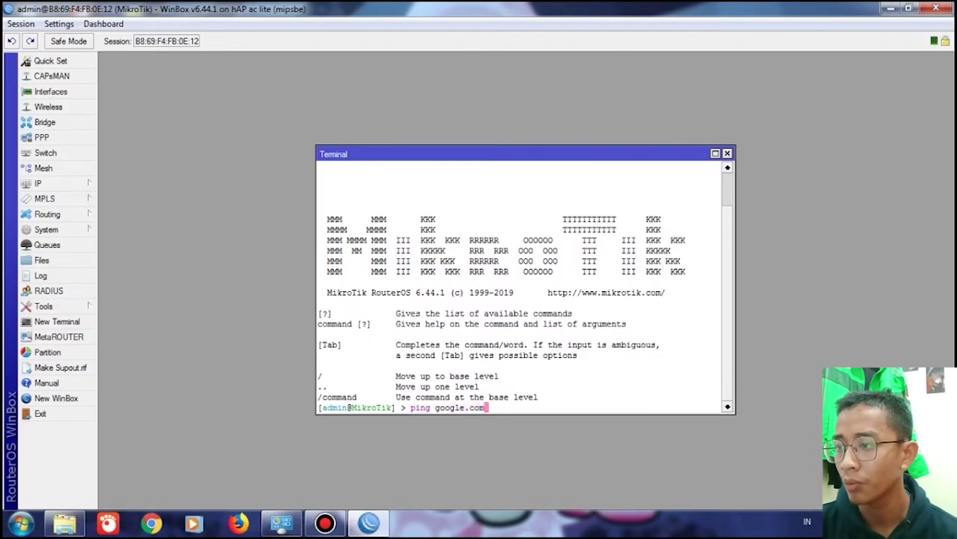
key("Return")
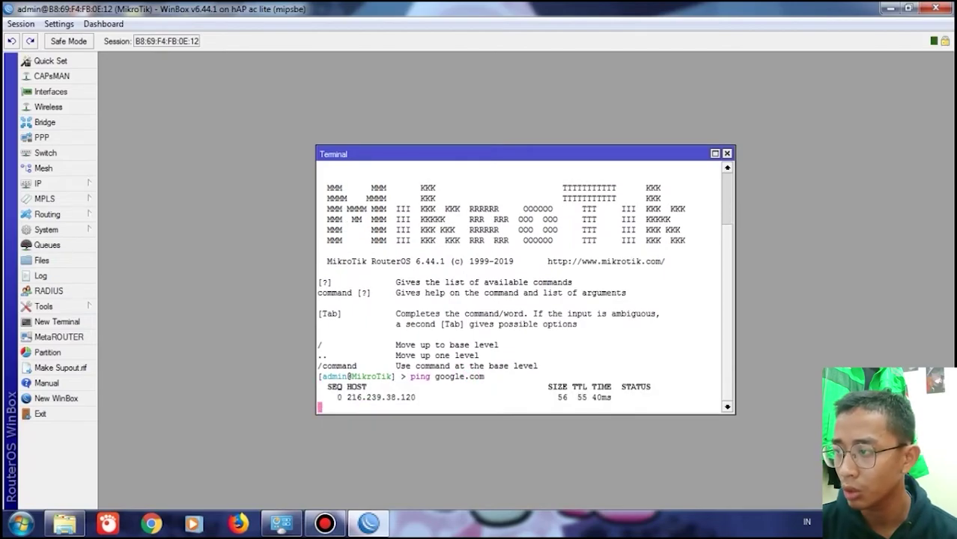
key("ctrl+c")
left_click(727, 154)
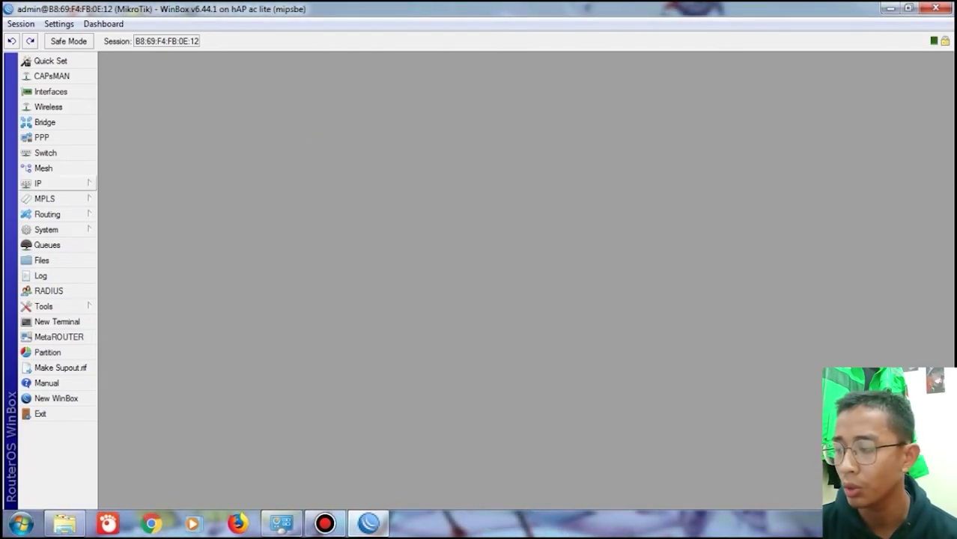
- Apply the L2TP Server settings from the PPP Interface list
left_click(41, 137)
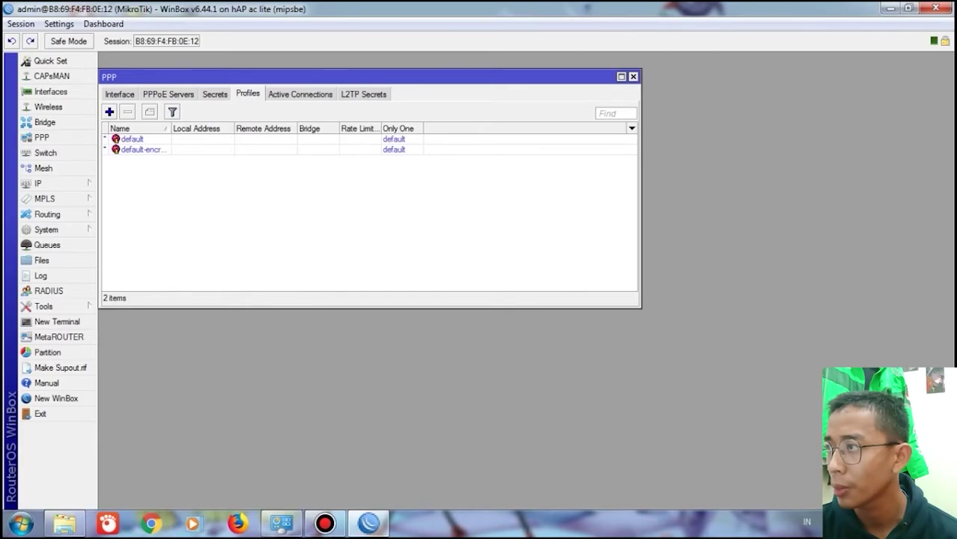
left_click(120, 94)
left_click(437, 112)
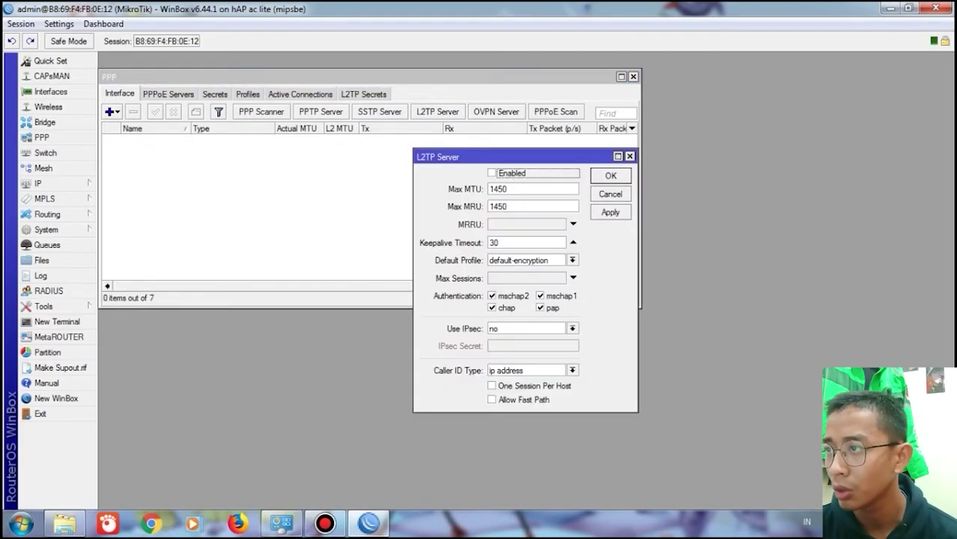
left_click(610, 212)
left_click(611, 175)
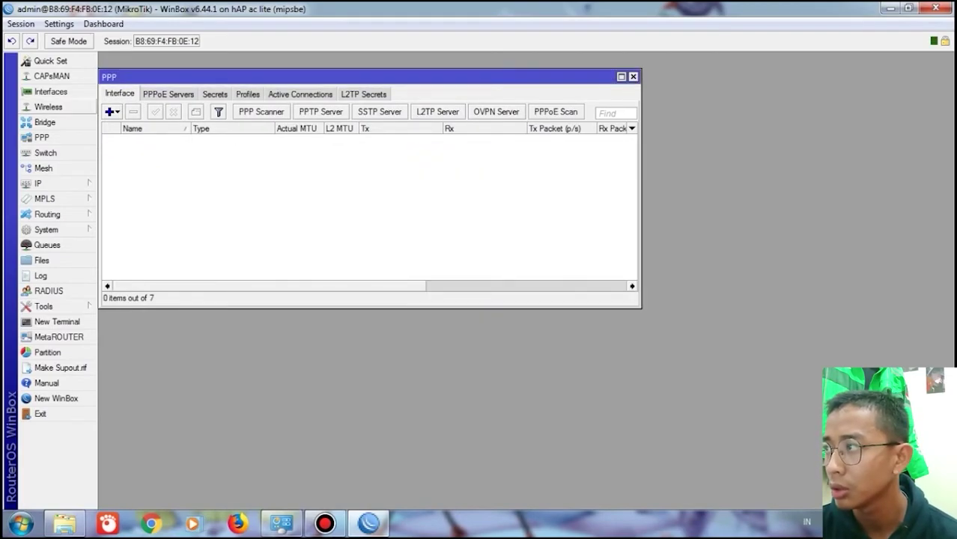
- Add L2TP client l2tp-out1 connecting to 1.1.1.254 with its username and password
left_click(111, 112)
left_click(146, 236)
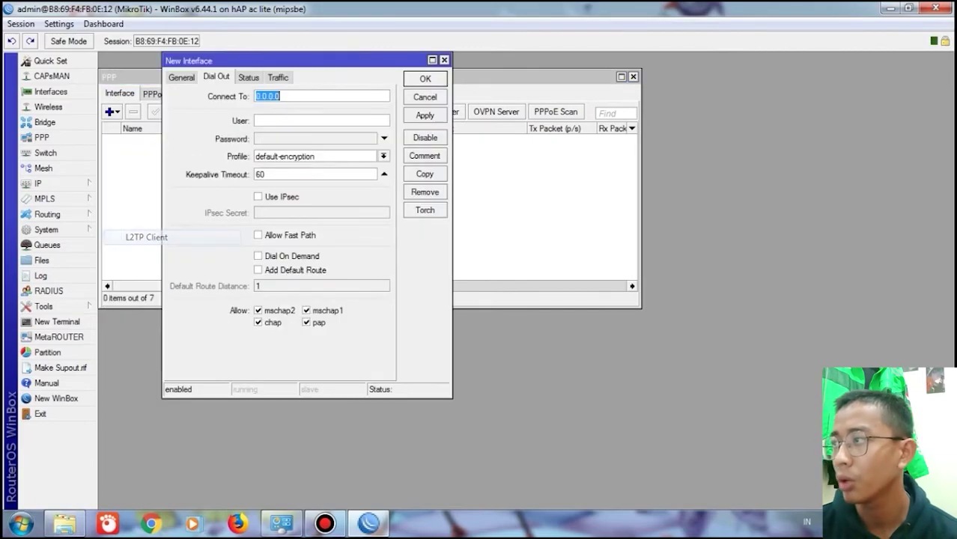
type("1.1.")
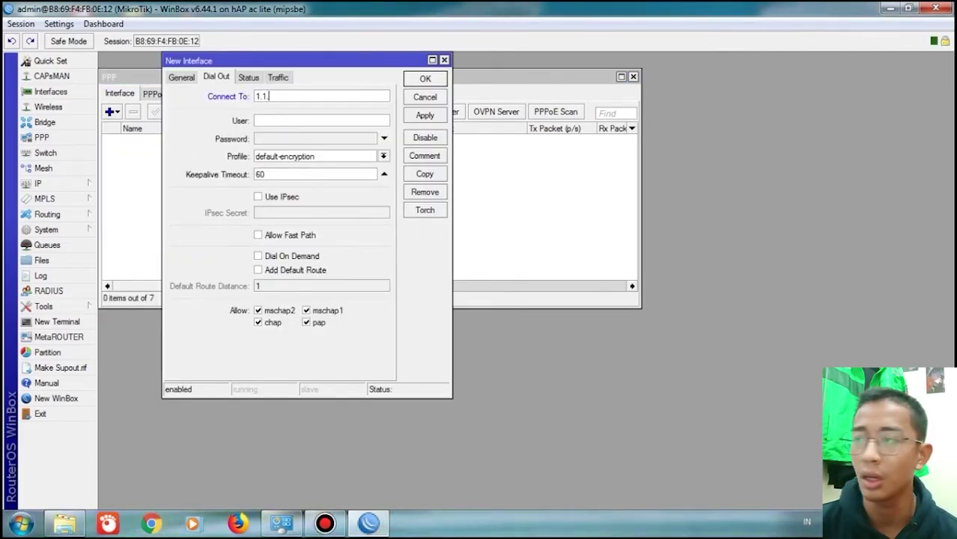
type("1.254")
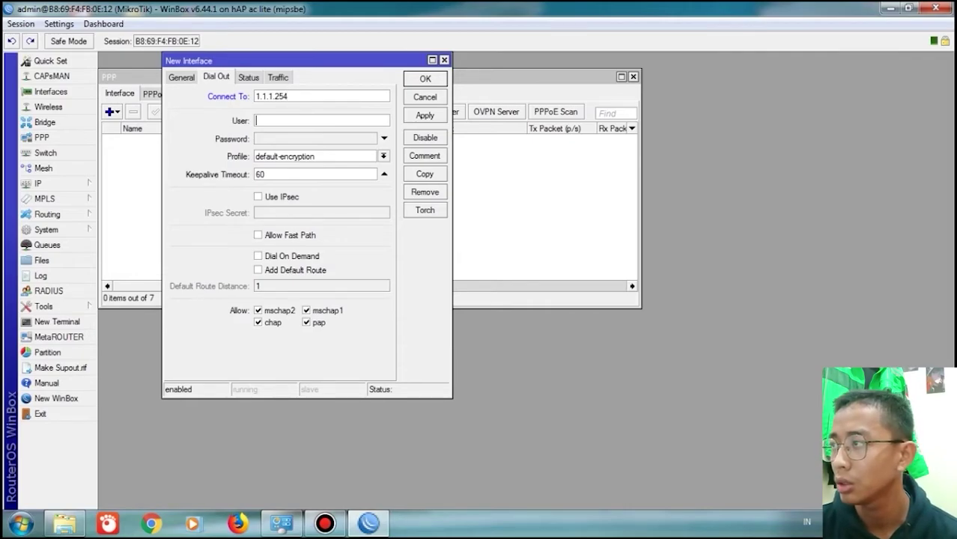
type("l2tp")
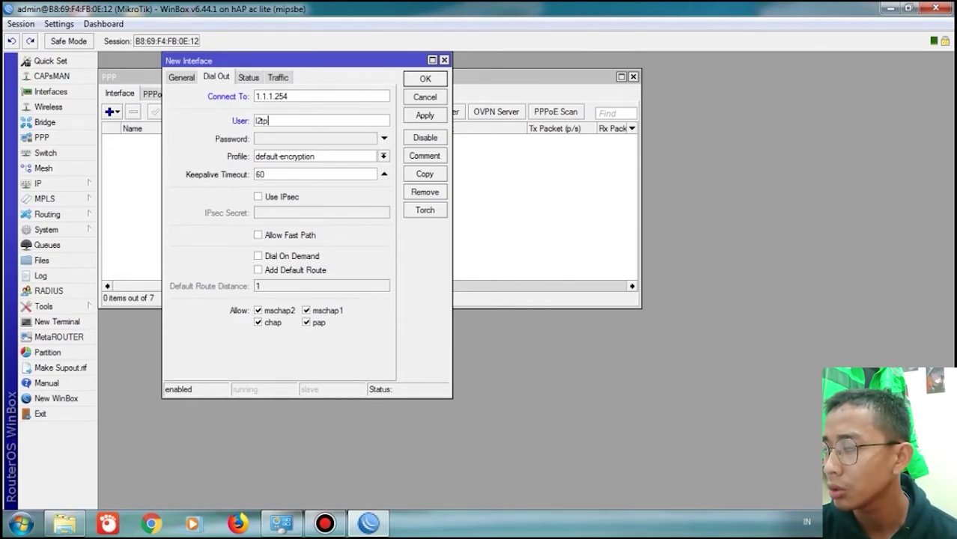
left_click(383, 138)
type("123")
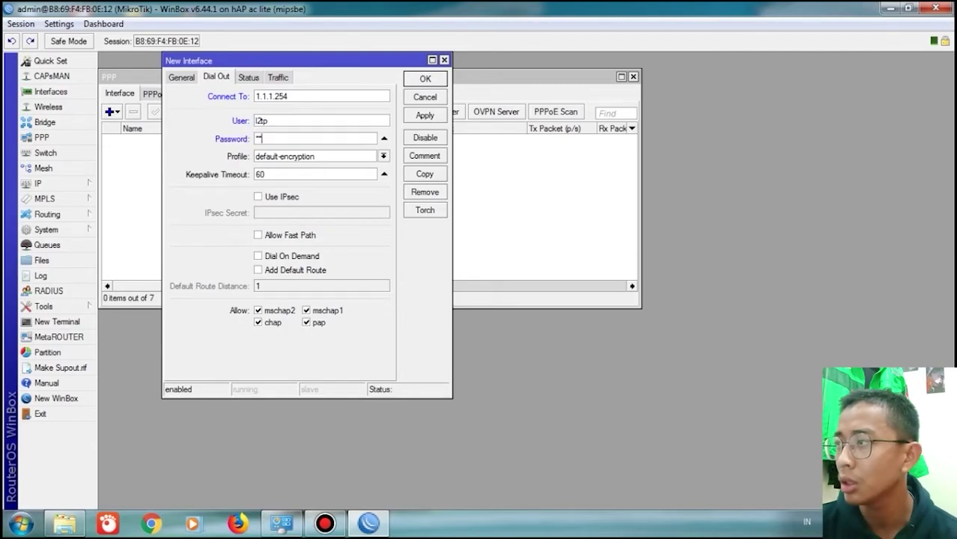
left_click(425, 115)
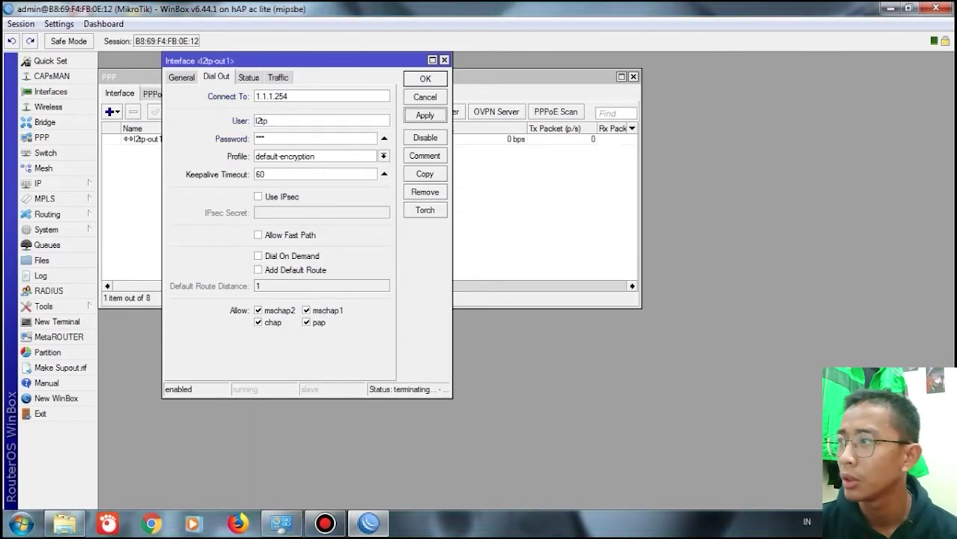
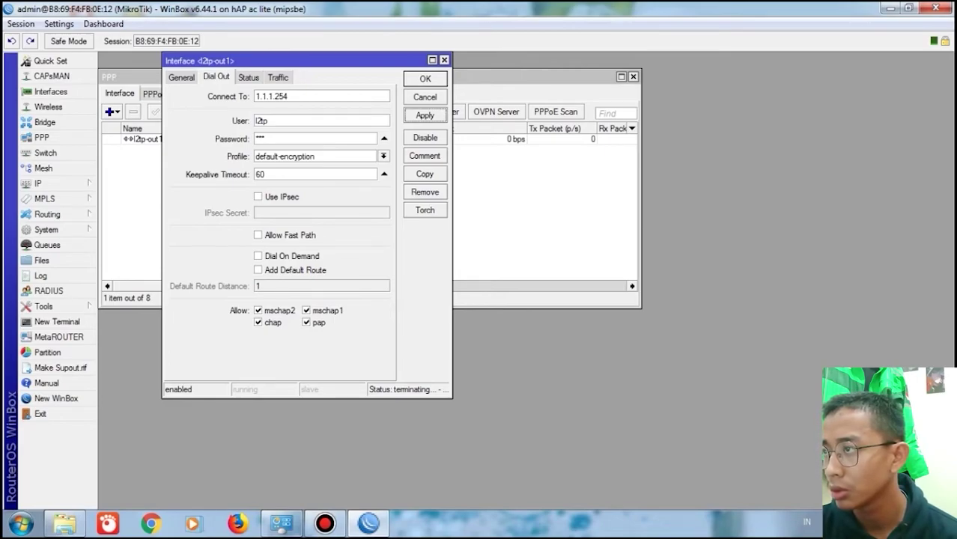
- Append '1' to the l2tp-out1 dial-out user name and close its settings with OK
type("1")
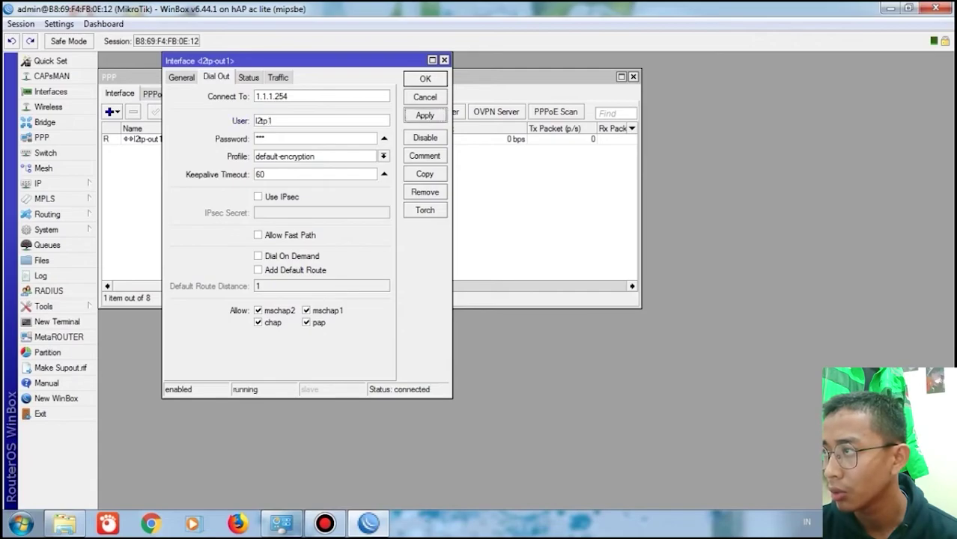
left_click(425, 78)
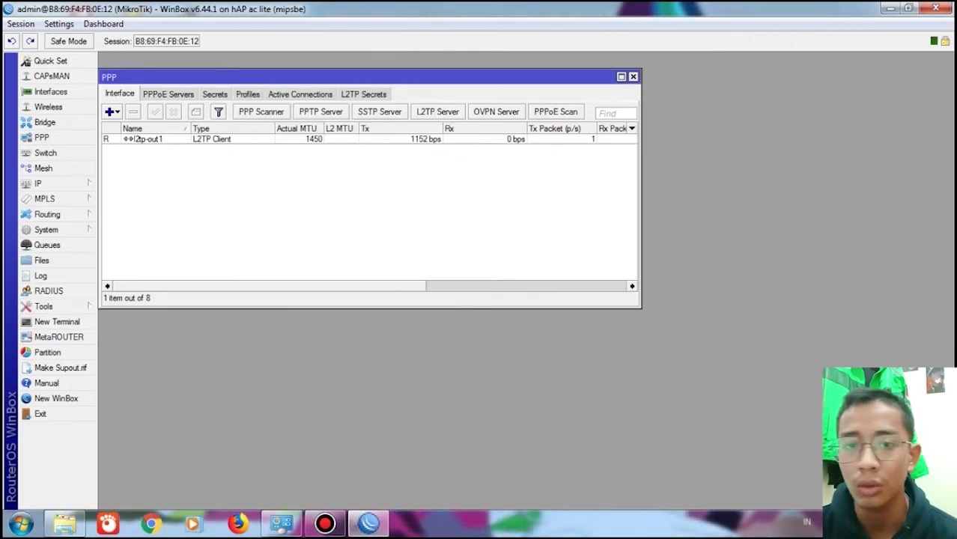
mouse_move(325, 524)
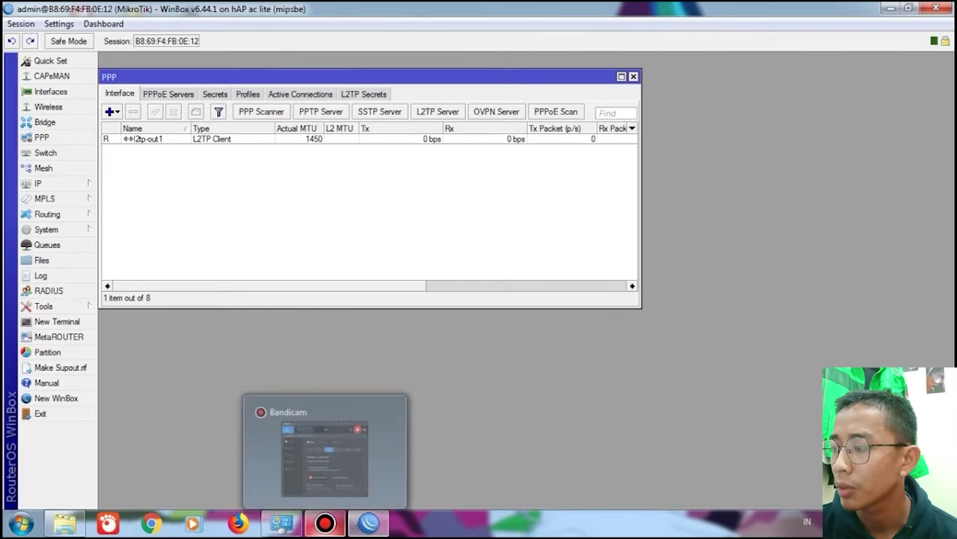
left_click(57, 321)
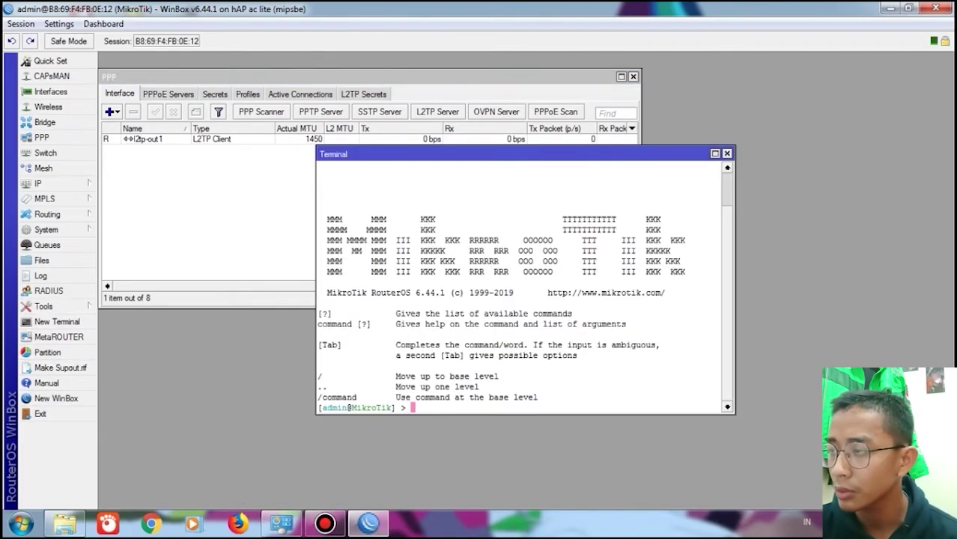
type("ping ")
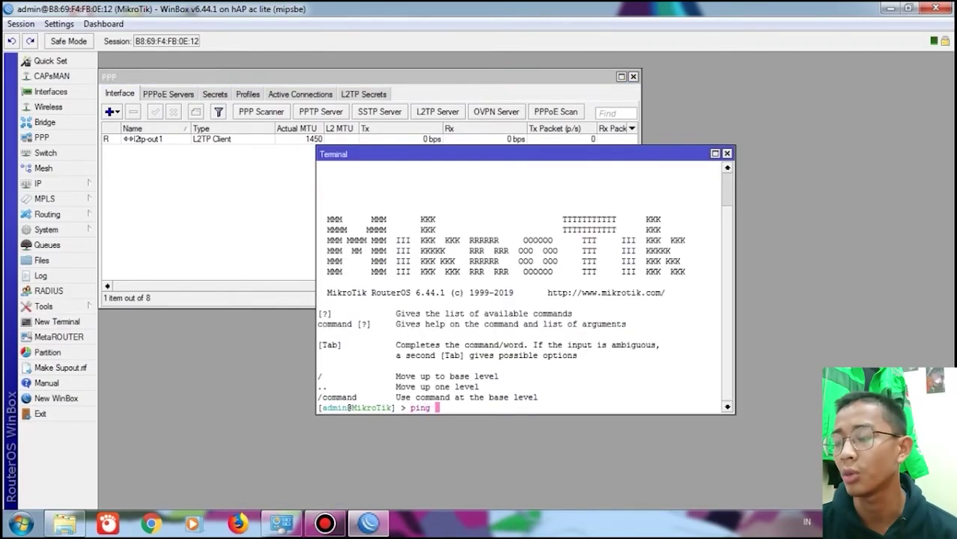
type("1.1.1.254")
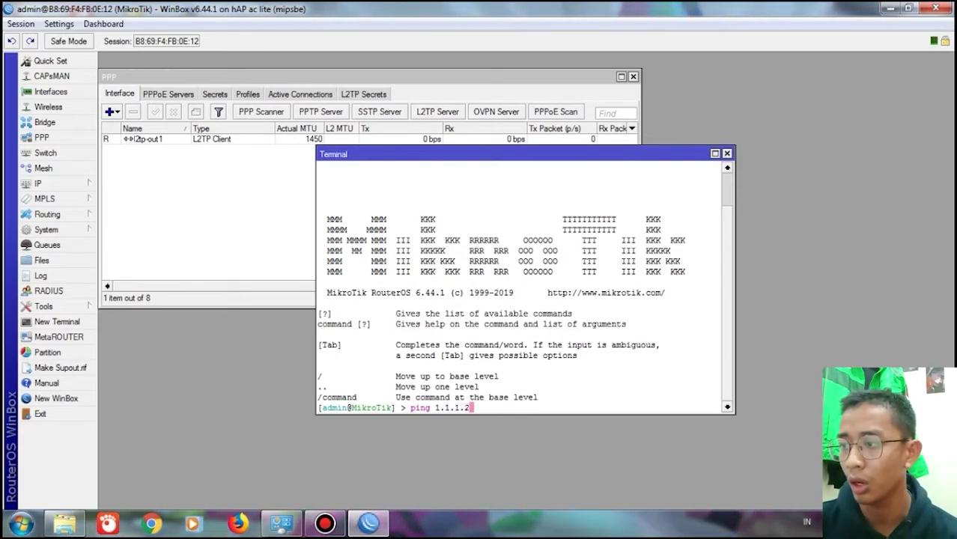
key("Return")
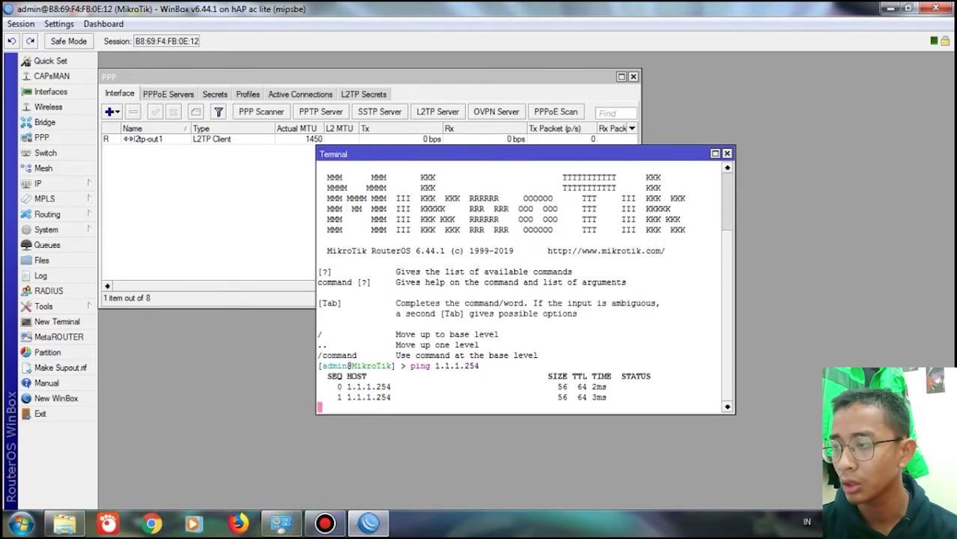
key("ctrl+c")
key("ctrl+F4")
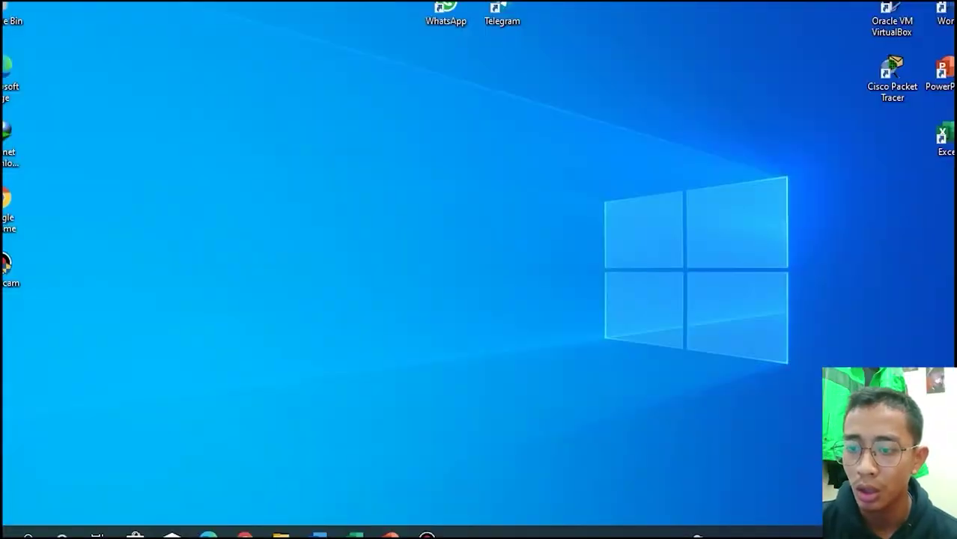
- Enable the disabled Wi-Fi adapter in Network Connections, reached through Network & Internet settings
left_click(850, 535)
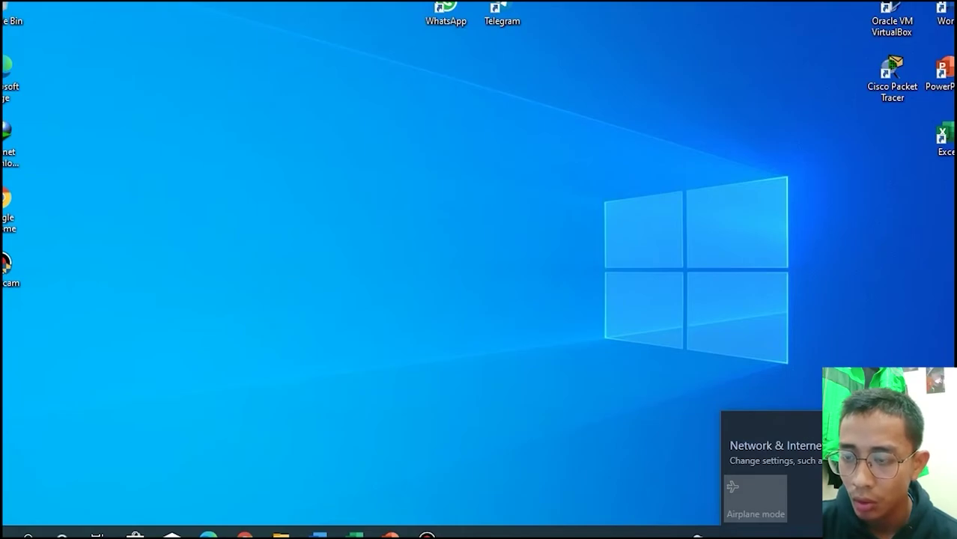
right_click(852, 534)
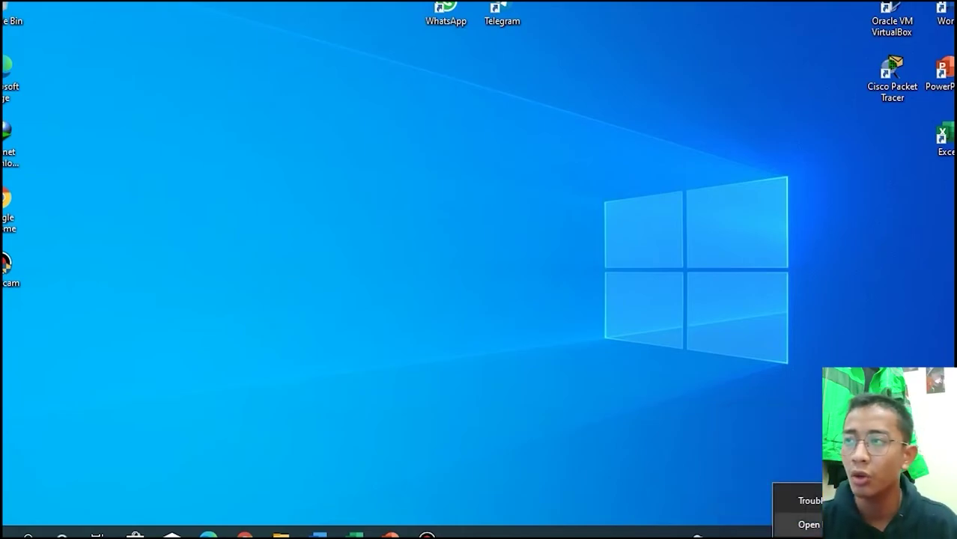
left_click(816, 524)
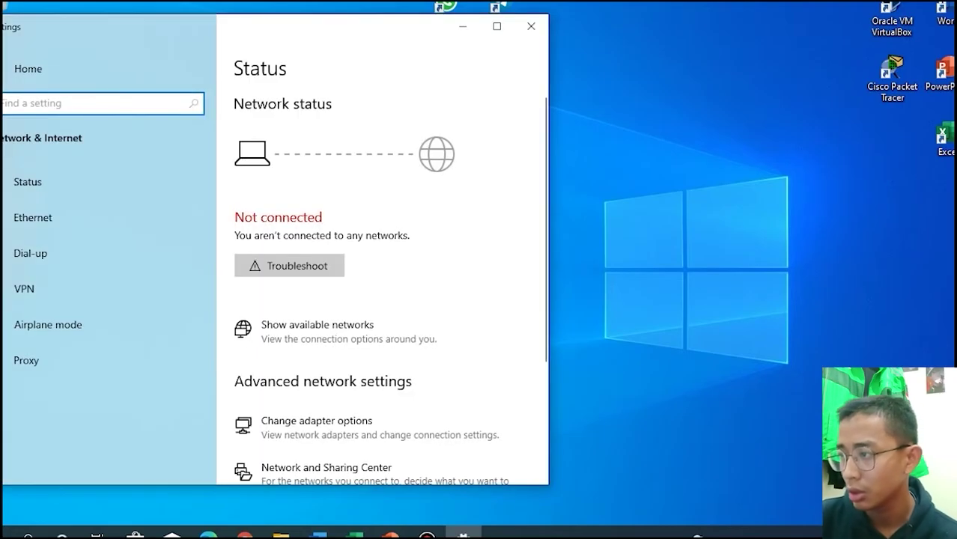
left_click(316, 427)
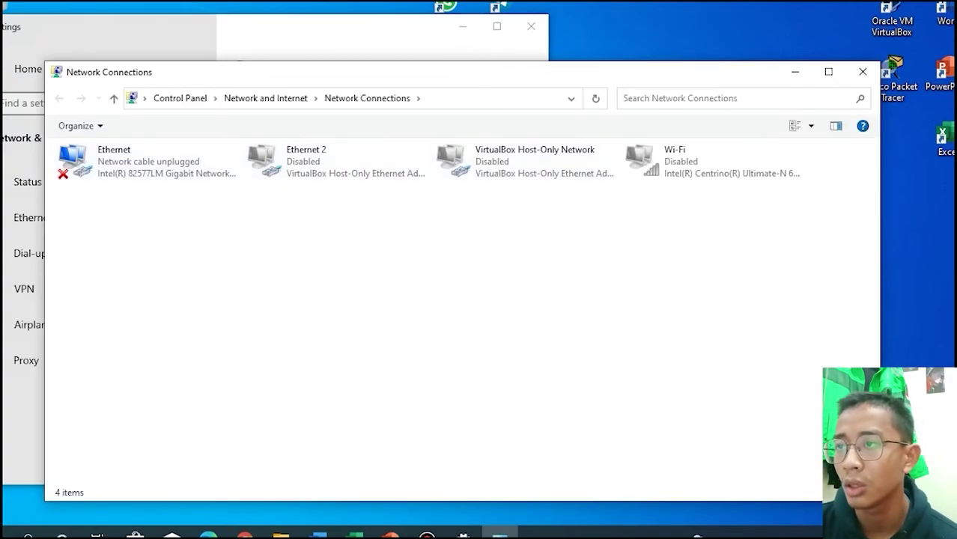
left_click(713, 162)
double_click(714, 162)
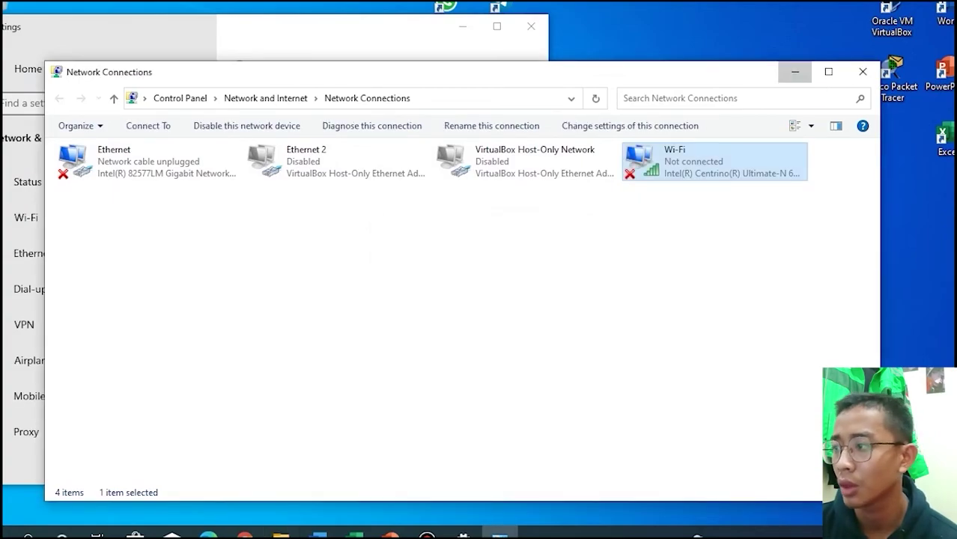
left_click(794, 71)
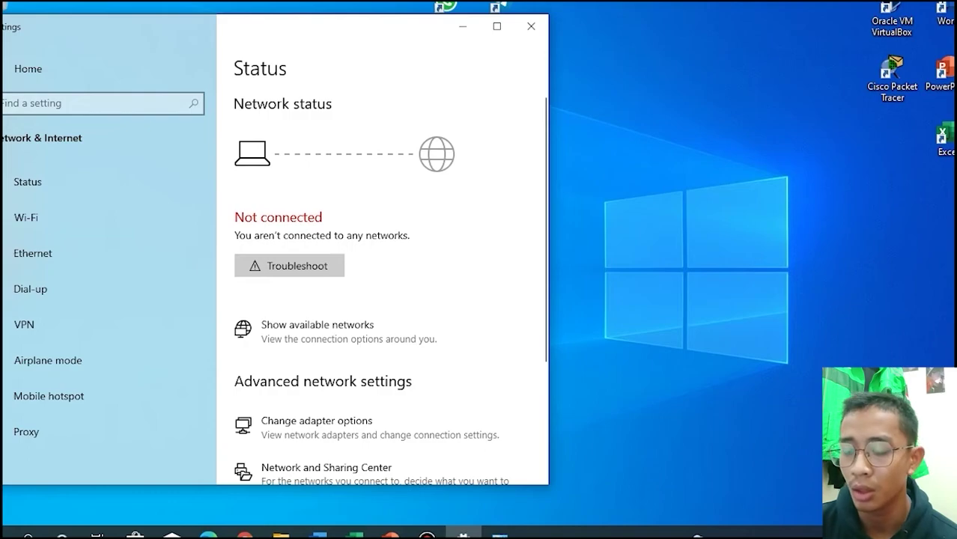
- Connect the laptop to the AP 1 Wi-Fi network and close the Settings window
left_click(818, 534)
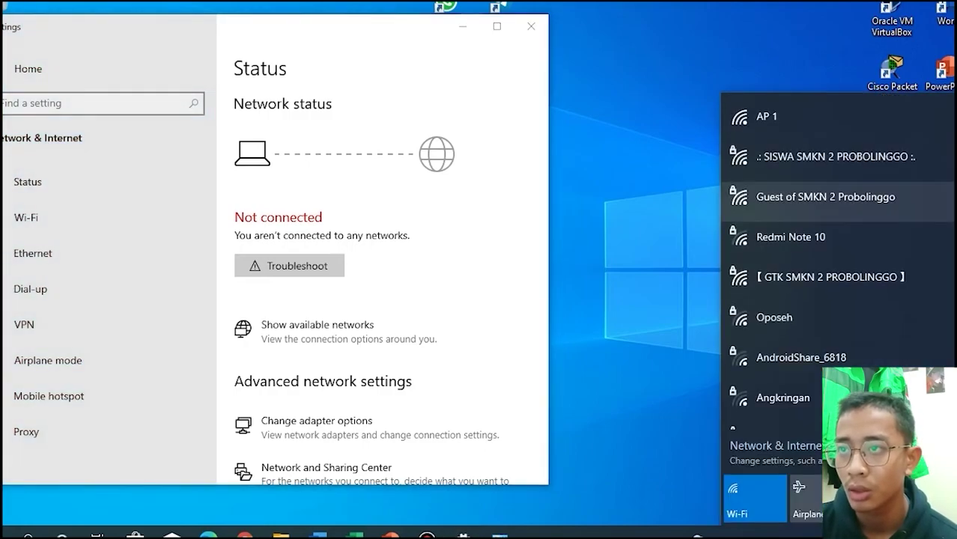
left_click(786, 117)
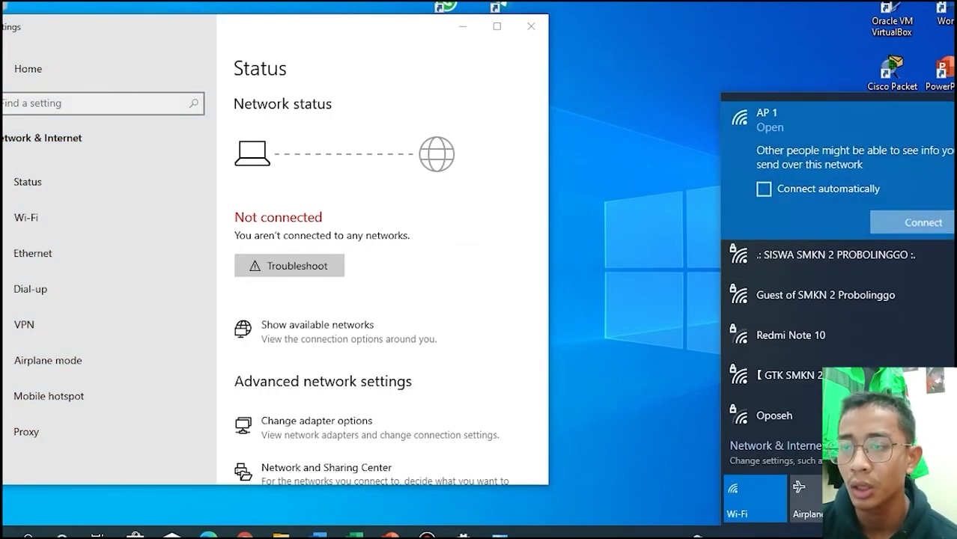
left_click(923, 223)
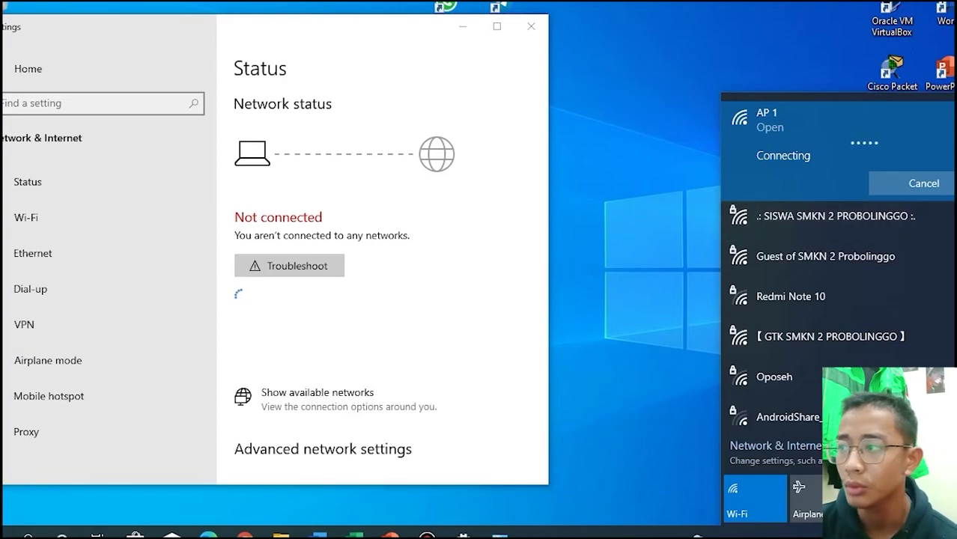
left_click(531, 26)
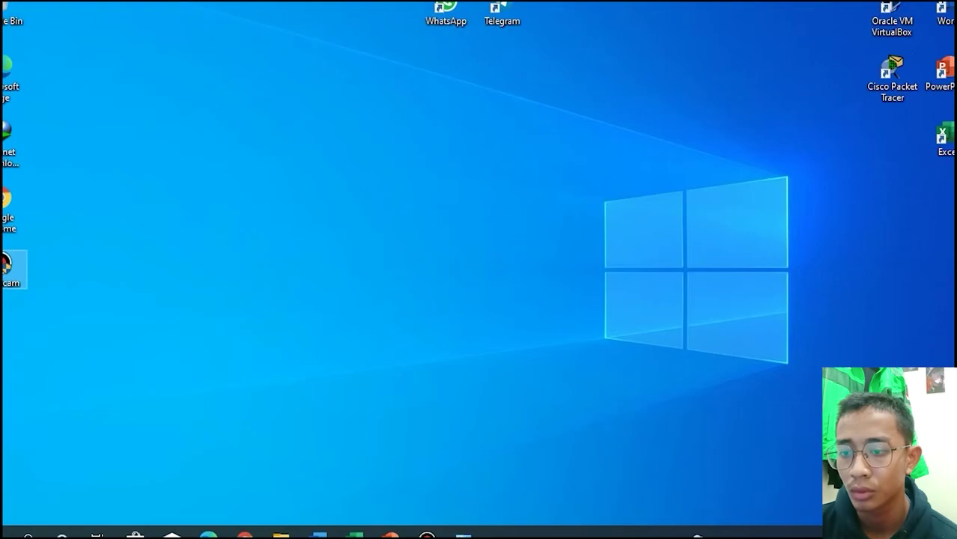
- Recheck the Wi-Fi networks list, dismiss it, and open Windows search
left_click(854, 534)
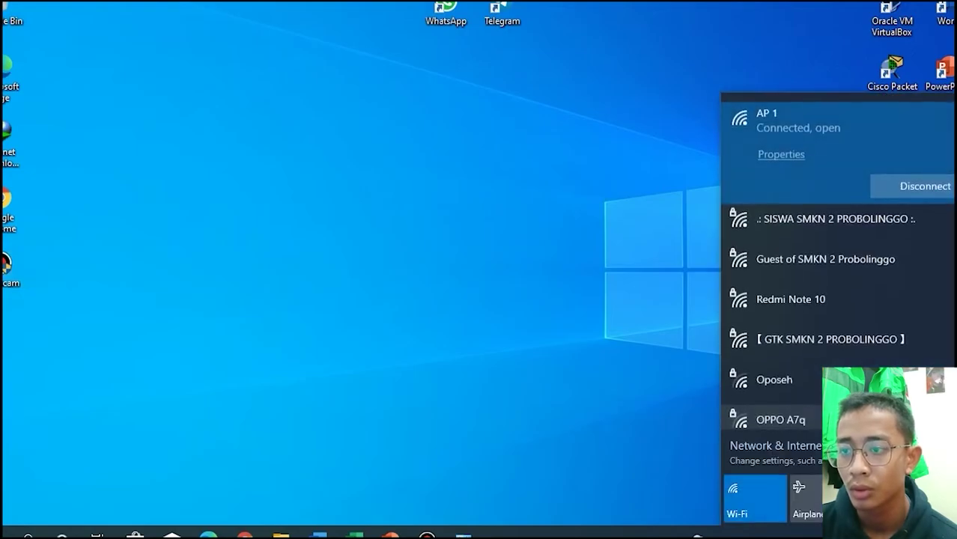
left_click(599, 419)
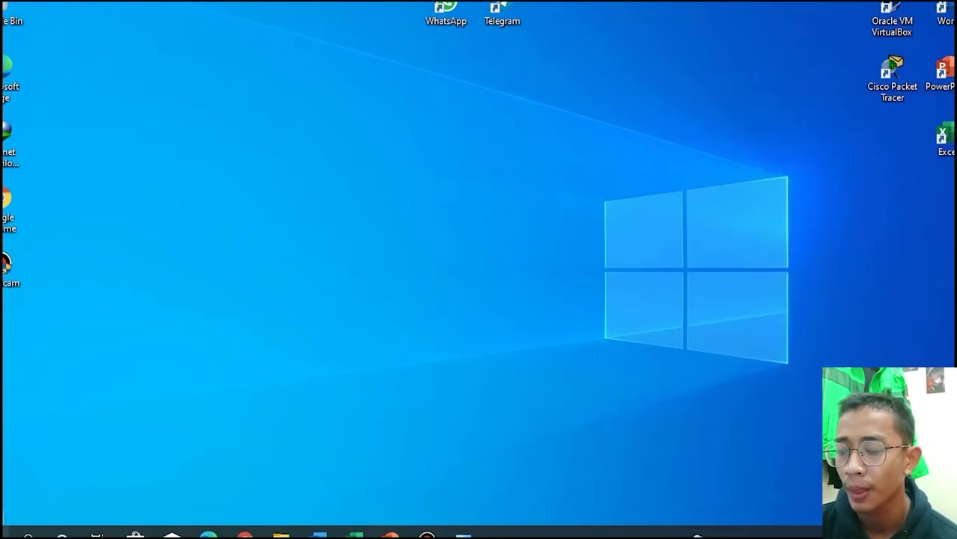
left_click(28, 534)
- Start a new Windows (built-in) VPN connection named 'L2TP_Kantor Pusat' from the VPN settings page
type("vpn")
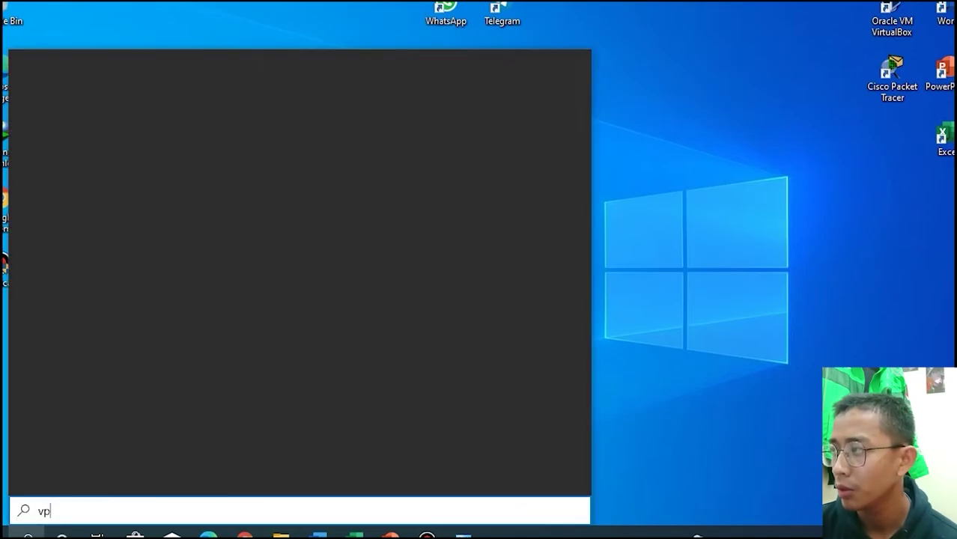
key("Return")
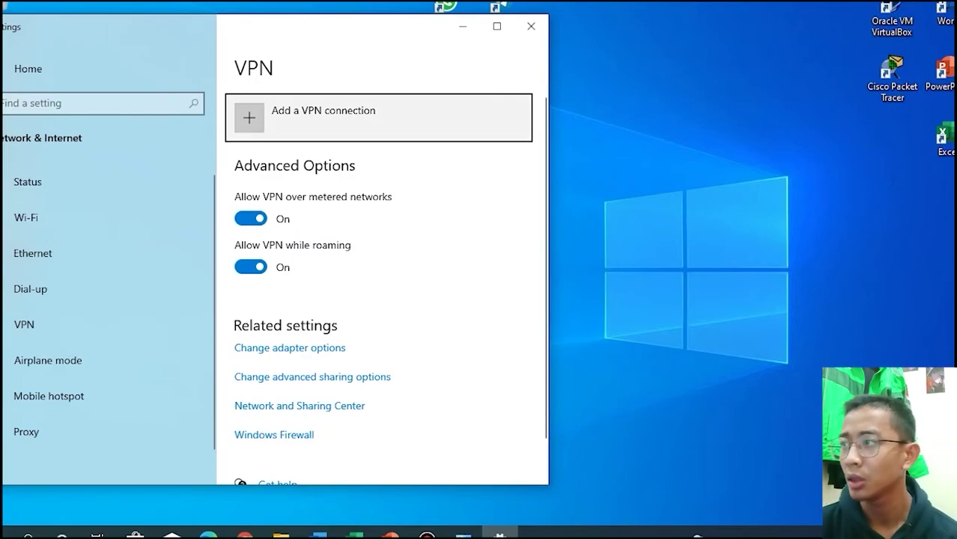
left_click(344, 117)
left_click(151, 110)
left_click(151, 110)
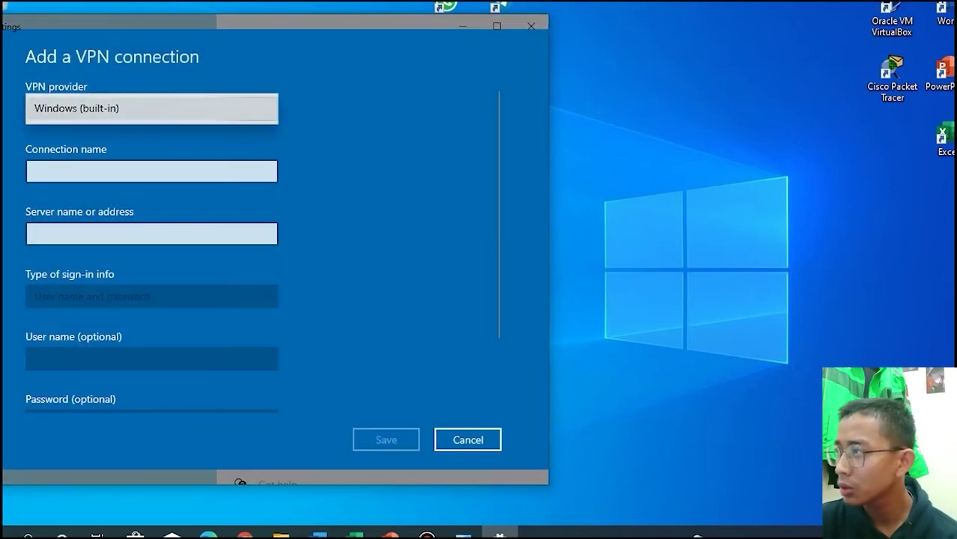
left_click(152, 172)
left_click(151, 172)
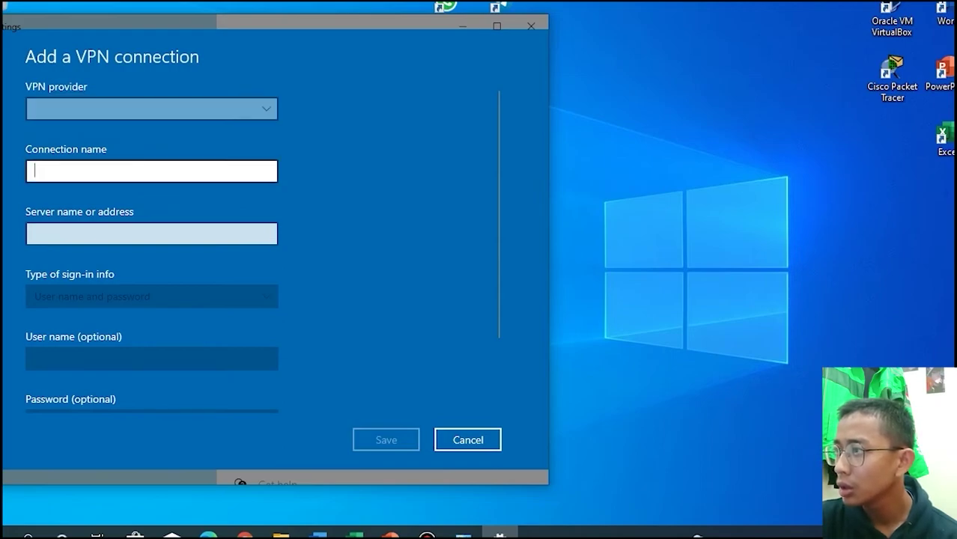
type("L")
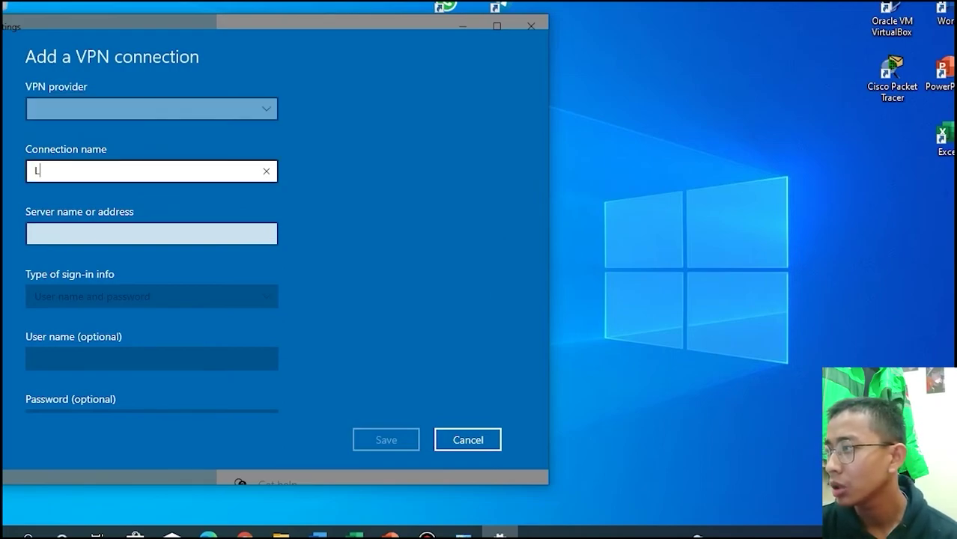
type("2TP")
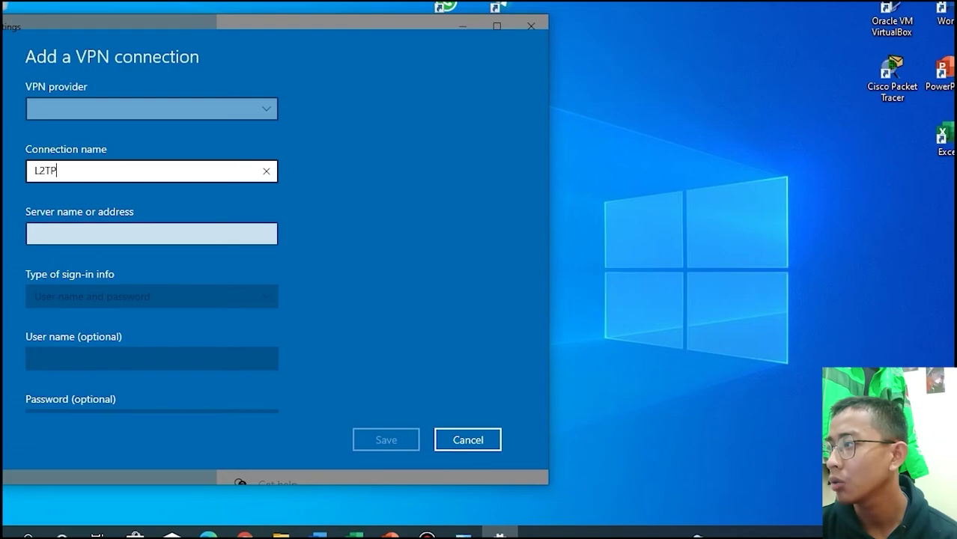
type("_Kan")
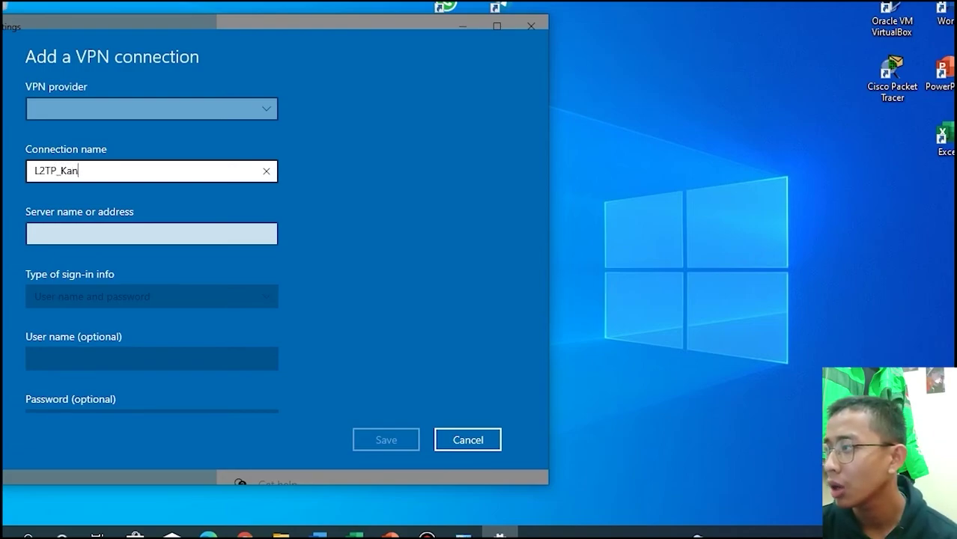
type("tor Pusat")
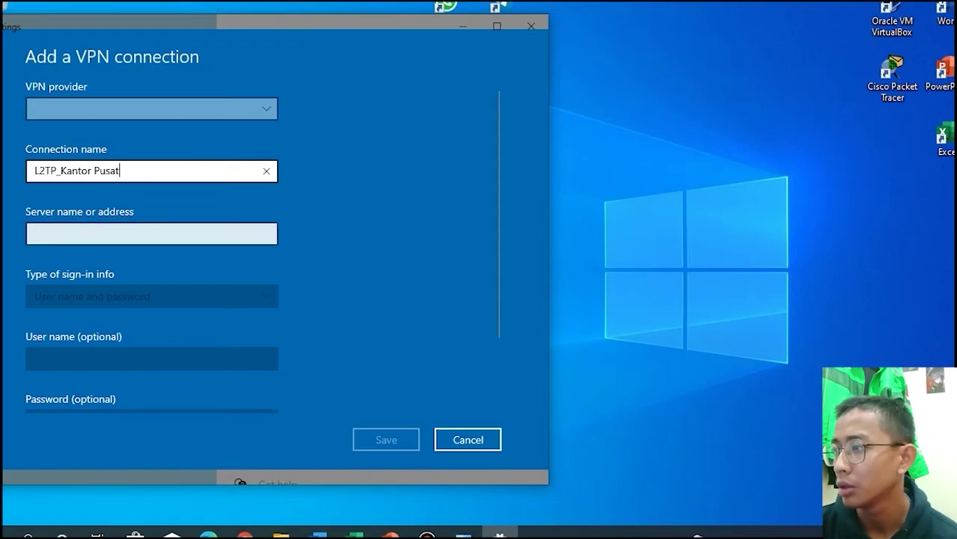
- Set server address 1.1.1.254, keeping Windows (built-in) provider and user name and password sign-in
left_click(151, 233)
type("1.1")
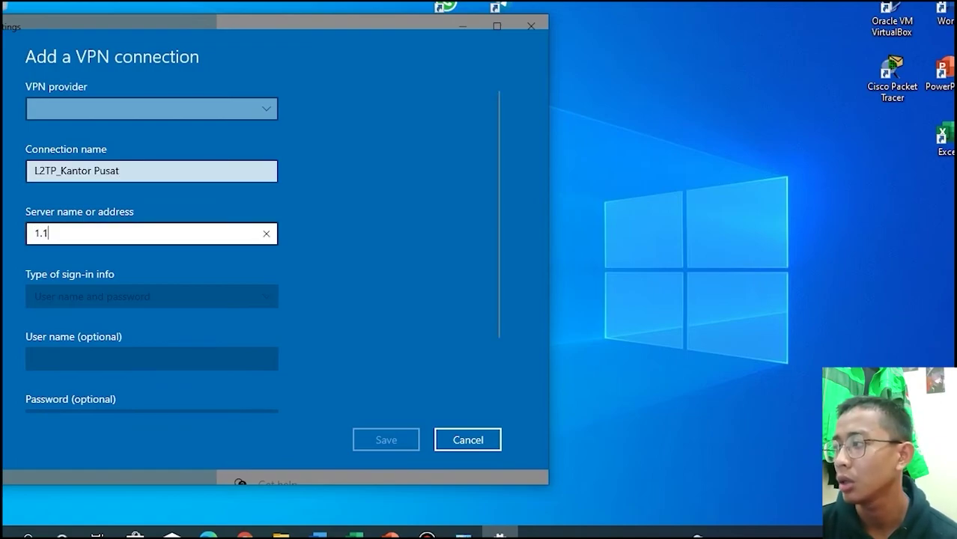
type(".1.")
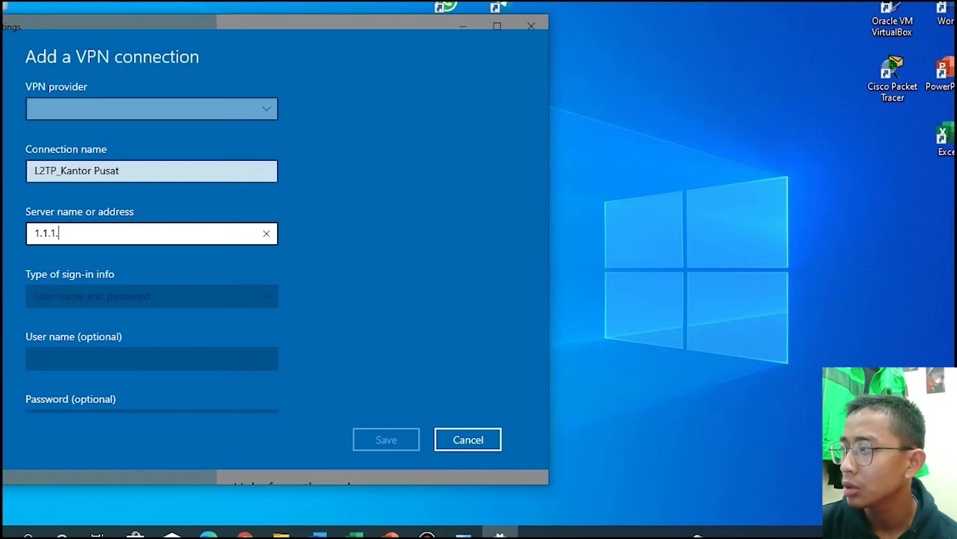
type("254")
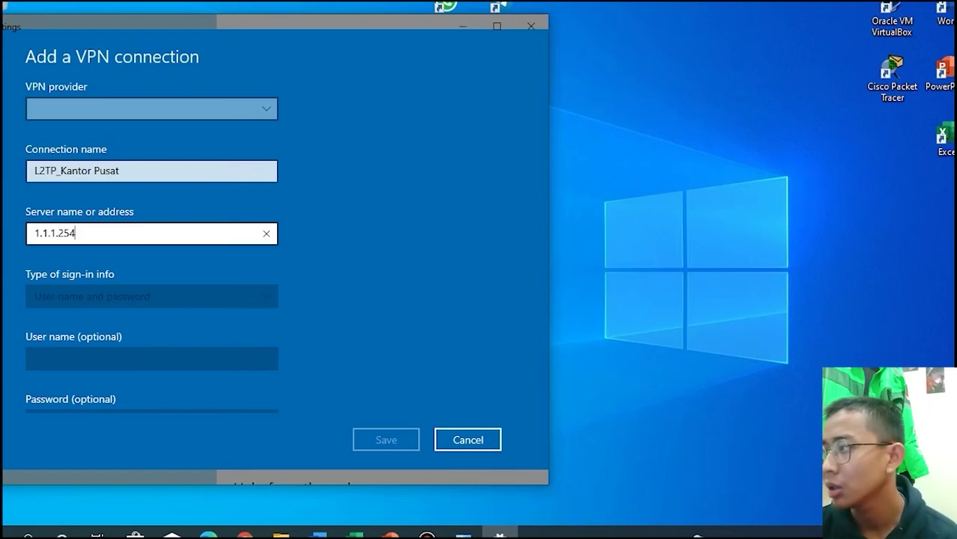
scroll(262, 247, "down", 2)
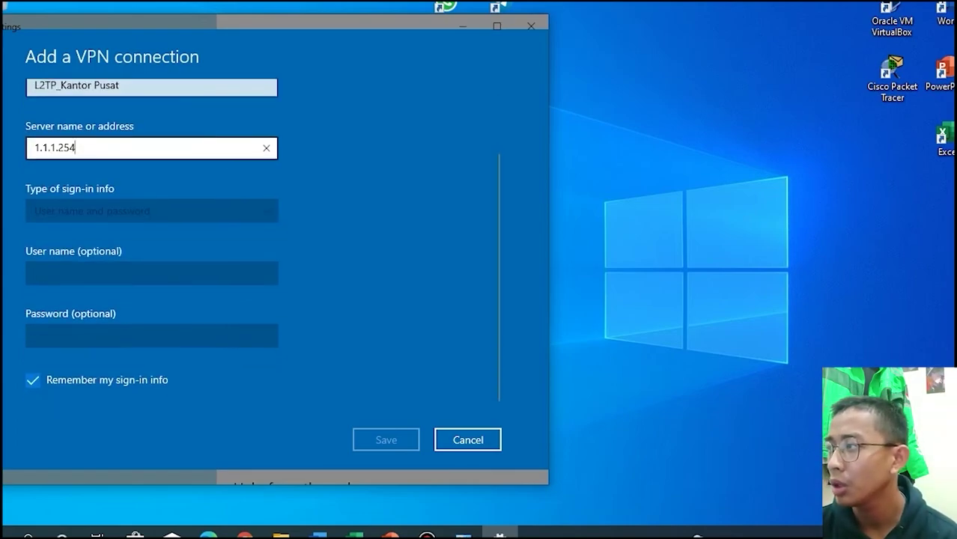
left_click(360, 225)
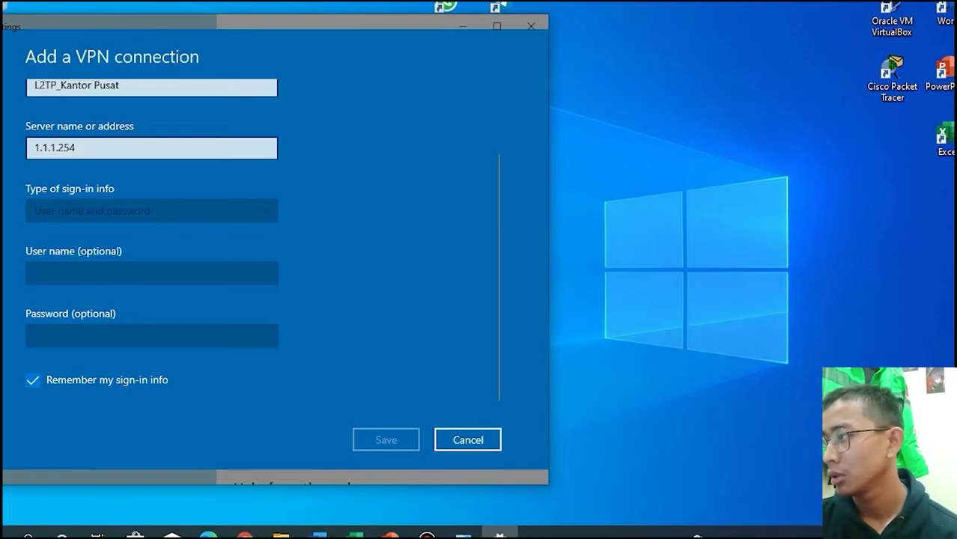
left_click(32, 380)
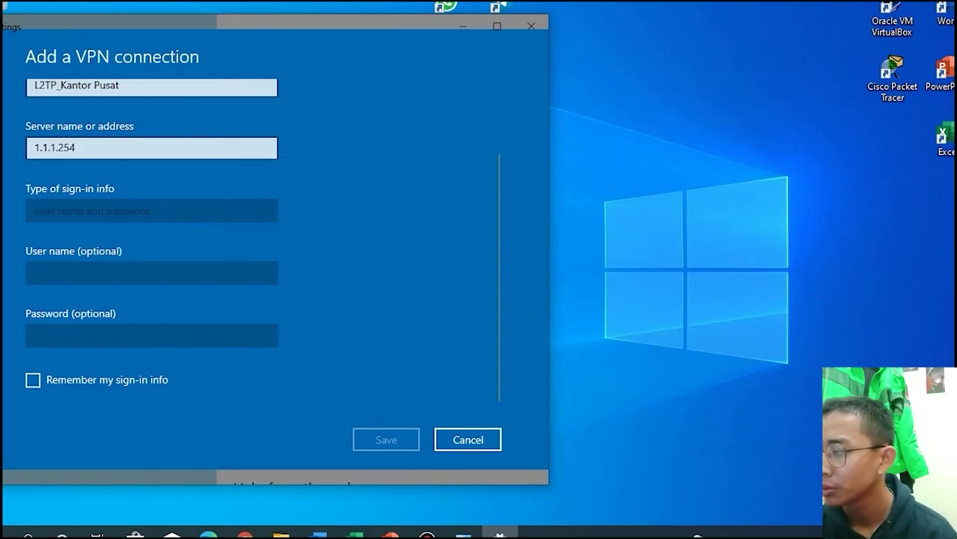
scroll(254, 247, "up", 3)
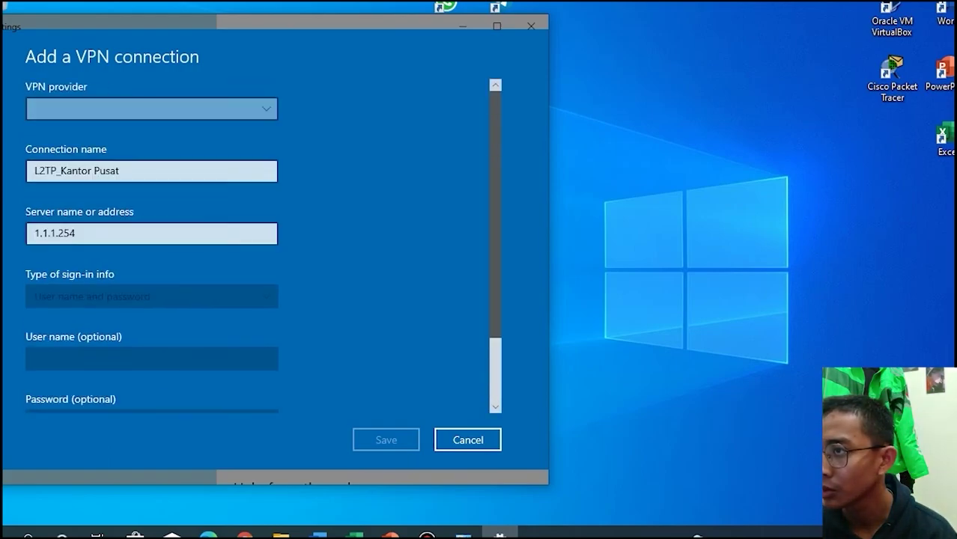
left_click(151, 109)
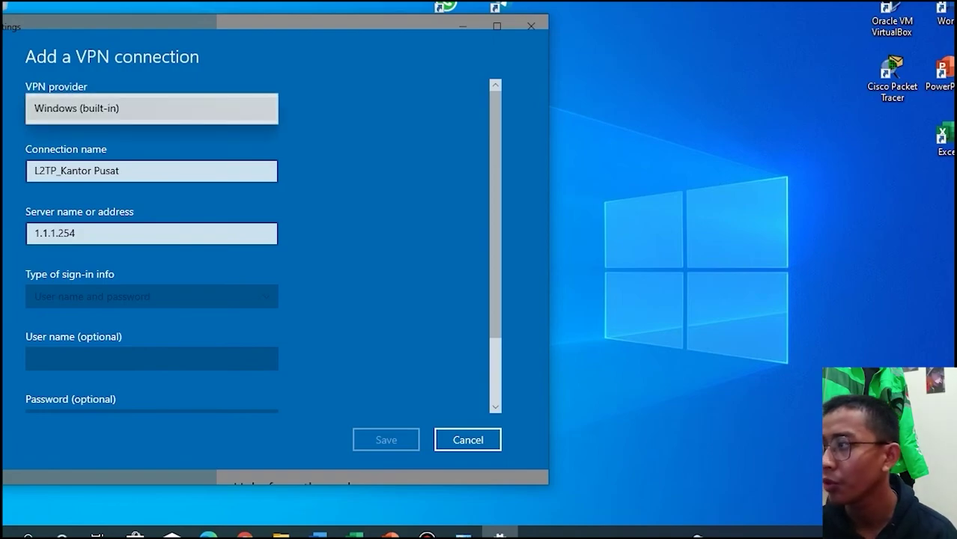
left_click(151, 109)
left_click(151, 359)
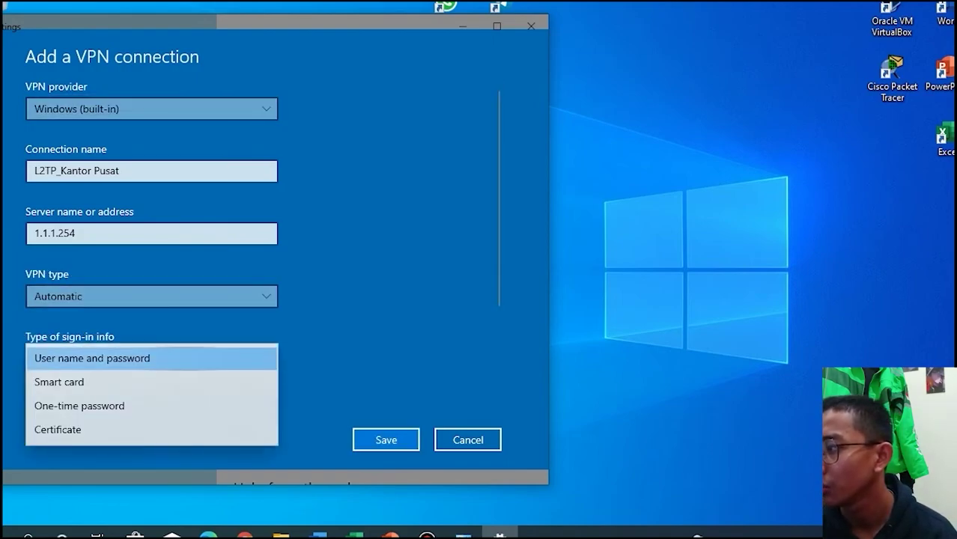
left_click(152, 359)
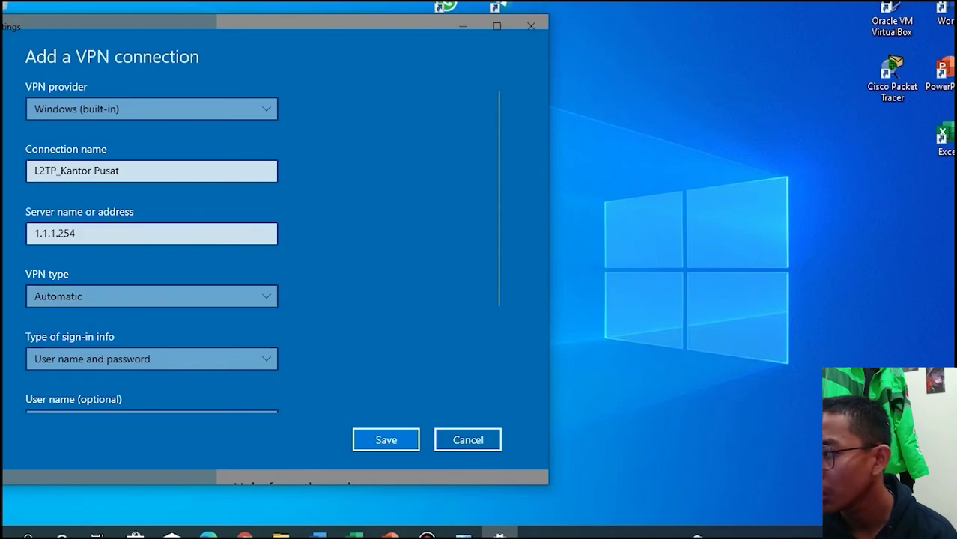
- Enter the VPN user name and password, tick Remember my sign-in info, and save
scroll(151, 335, "down", 2)
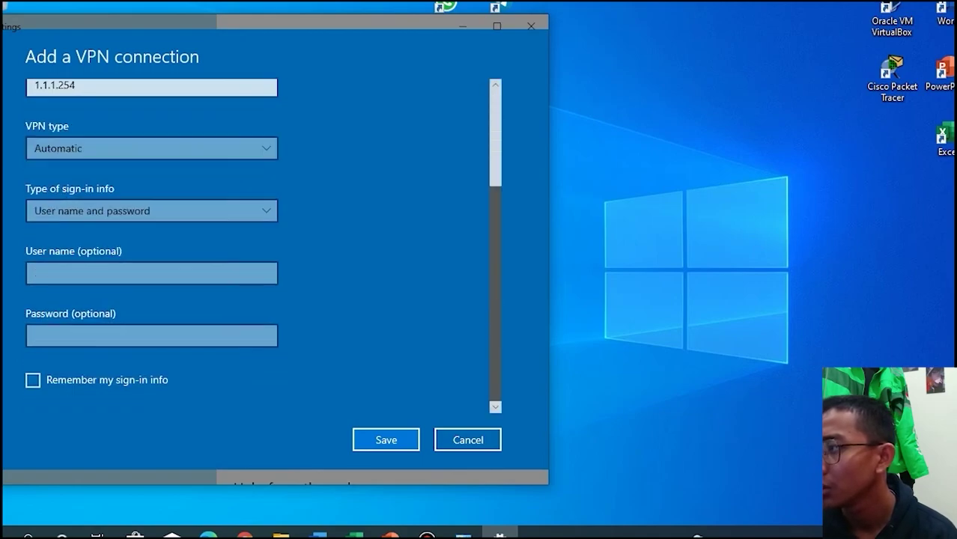
left_click(151, 274)
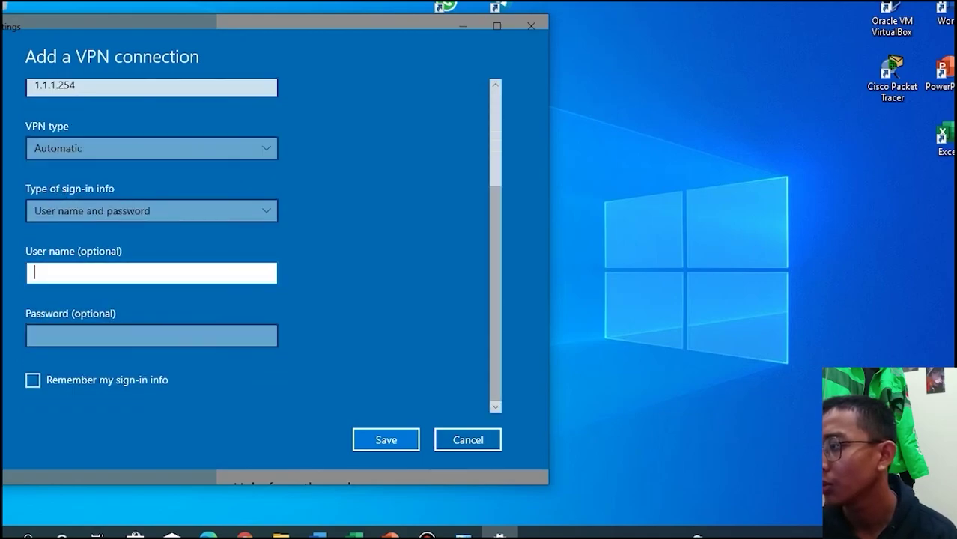
type("l2tp1")
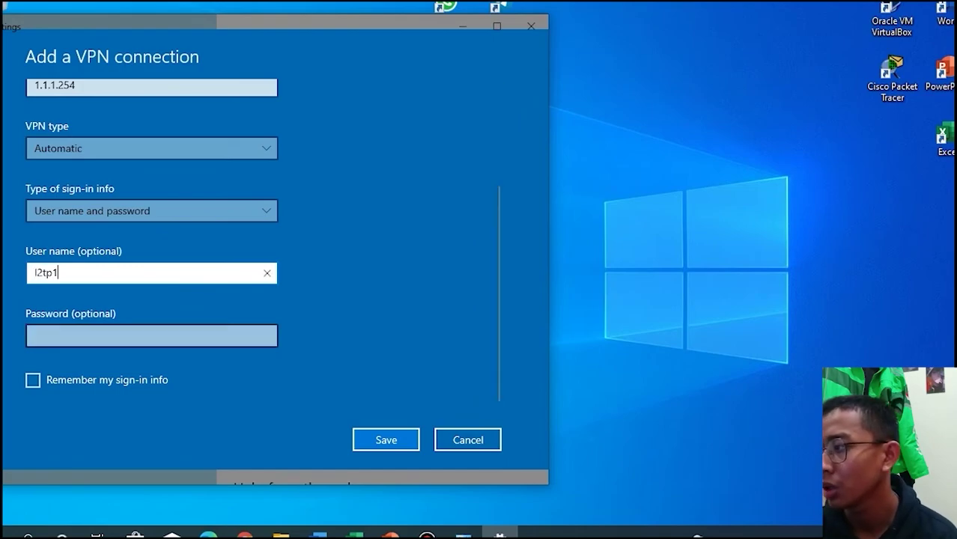
left_click(152, 336)
type("1")
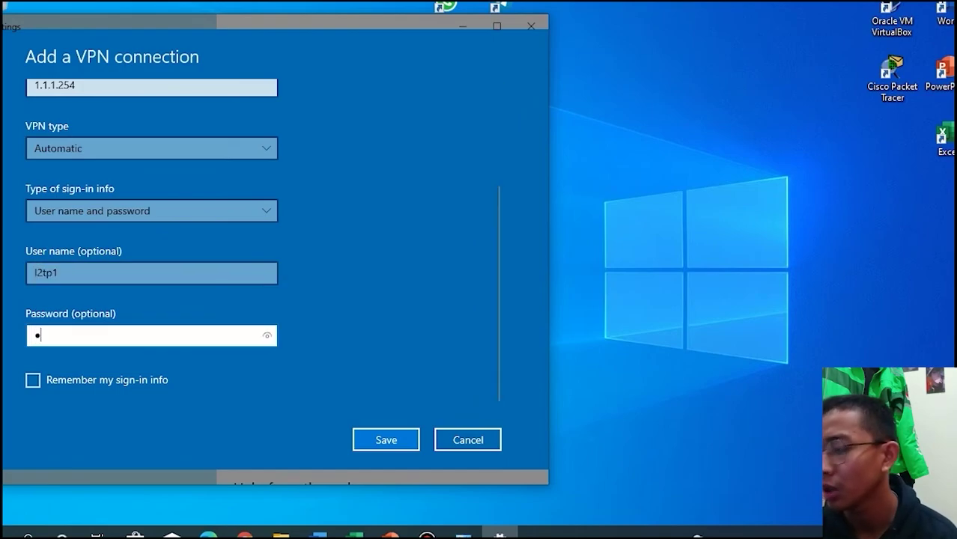
type("23")
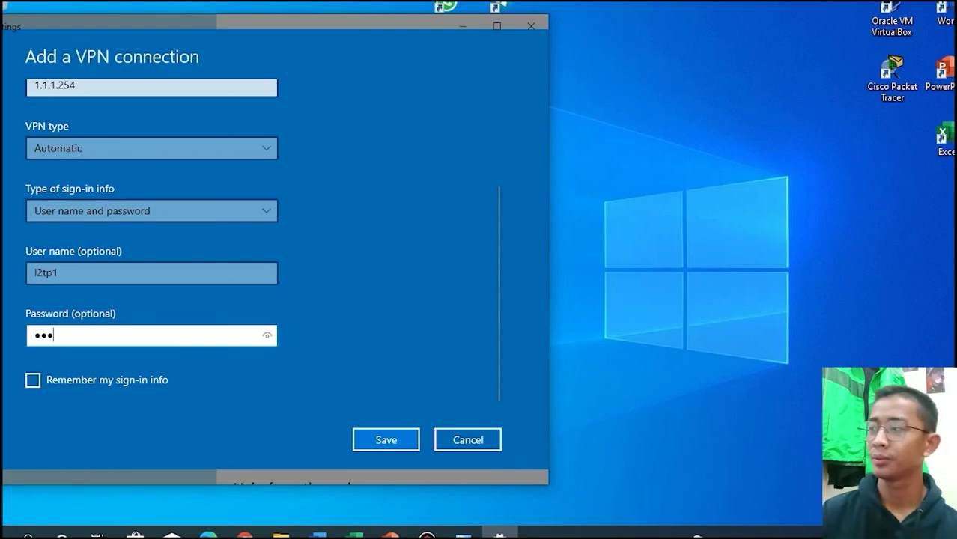
left_click(33, 379)
left_click(387, 440)
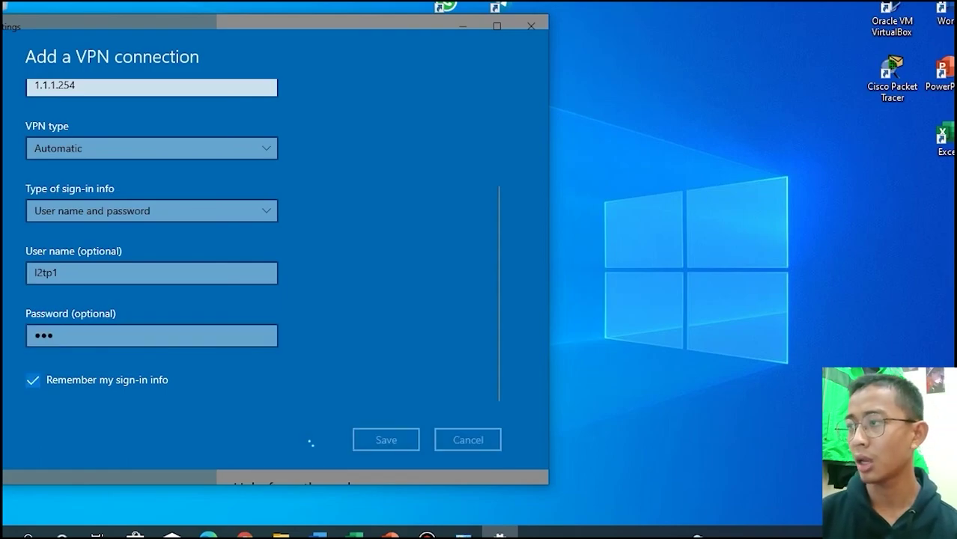
- Connect to the L2TP_Kantor Pusat VPN from the VPN list
left_click(329, 162)
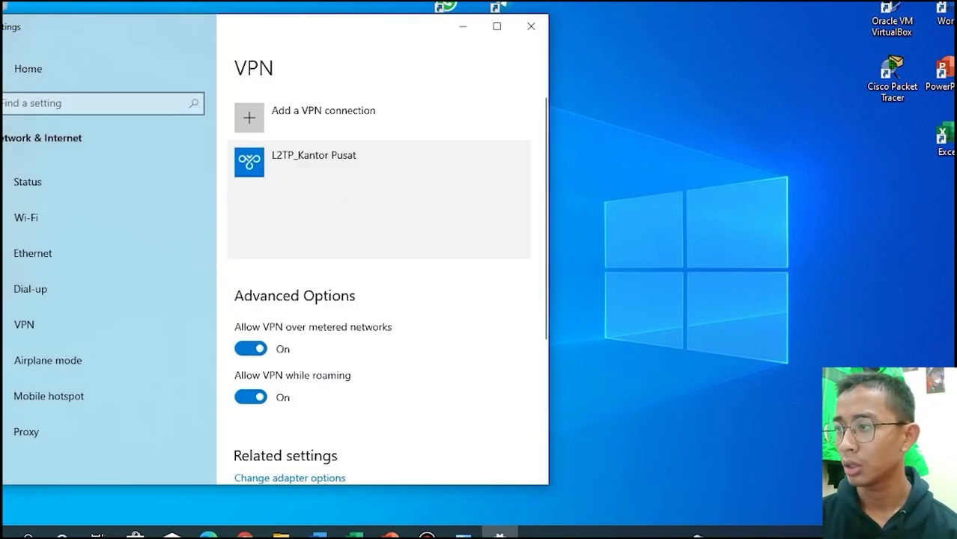
left_click(378, 210)
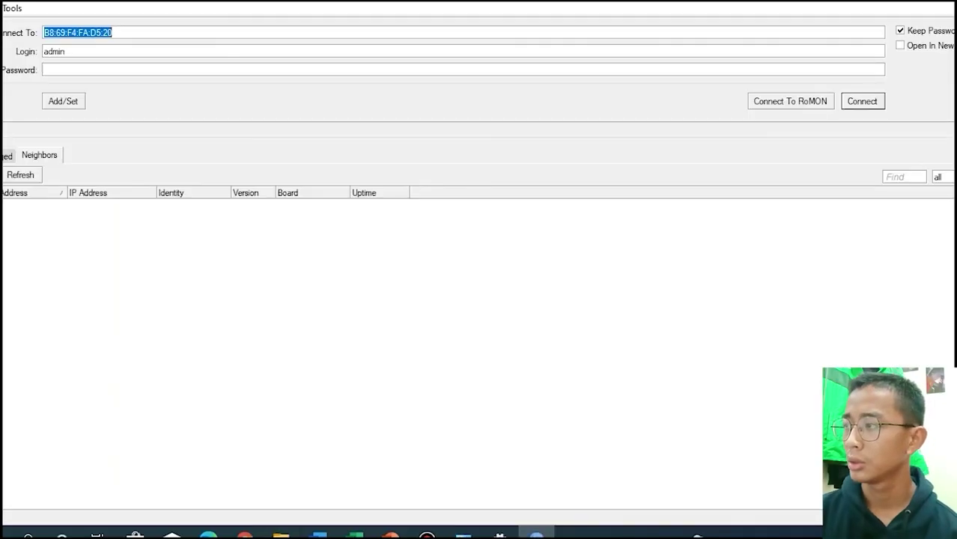
- Log WinBox into the router at 1.1.1.254 and maximize the window
type("1.1.1")
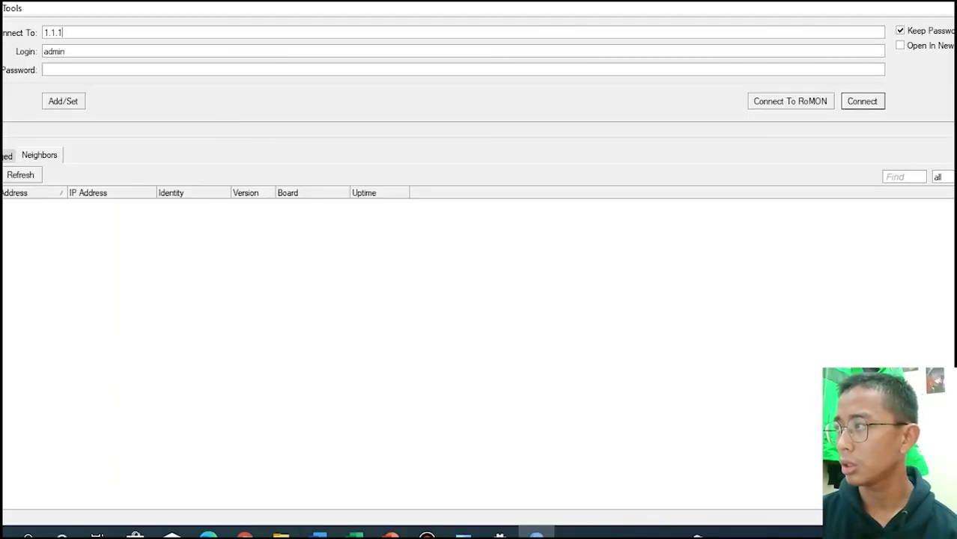
type(".254")
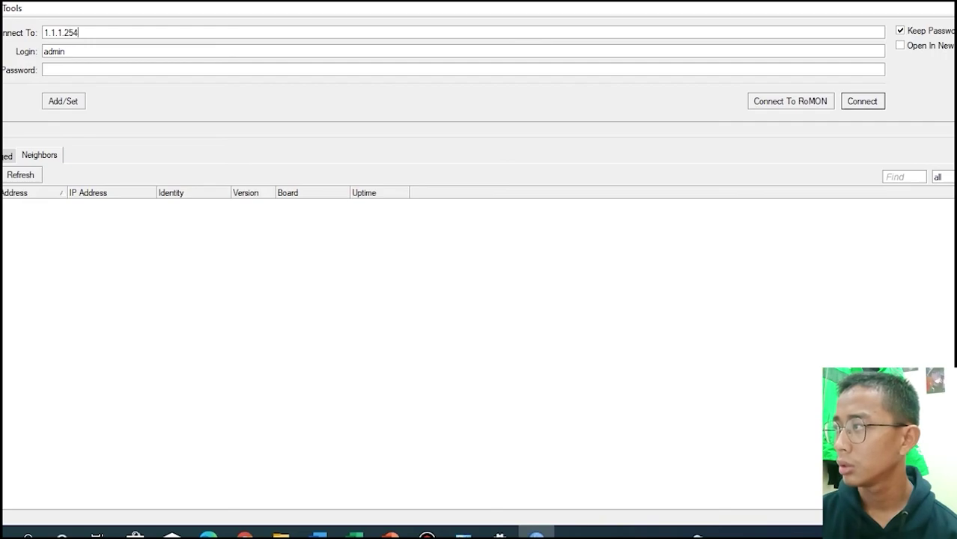
key("Return")
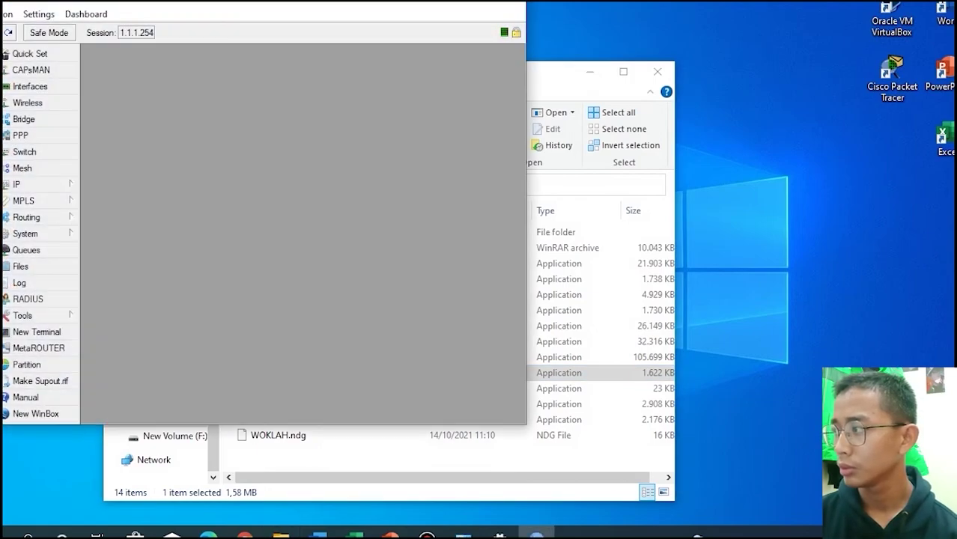
left_click(475, 4)
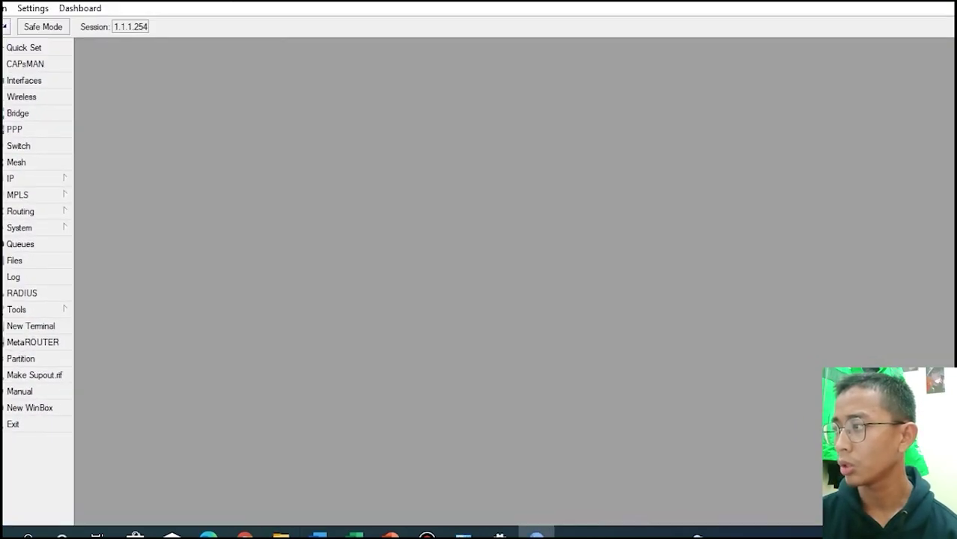
- Show the PPP interface list and the IP address list with 10.10.10.1 on L2TP bindings
left_click(30, 129)
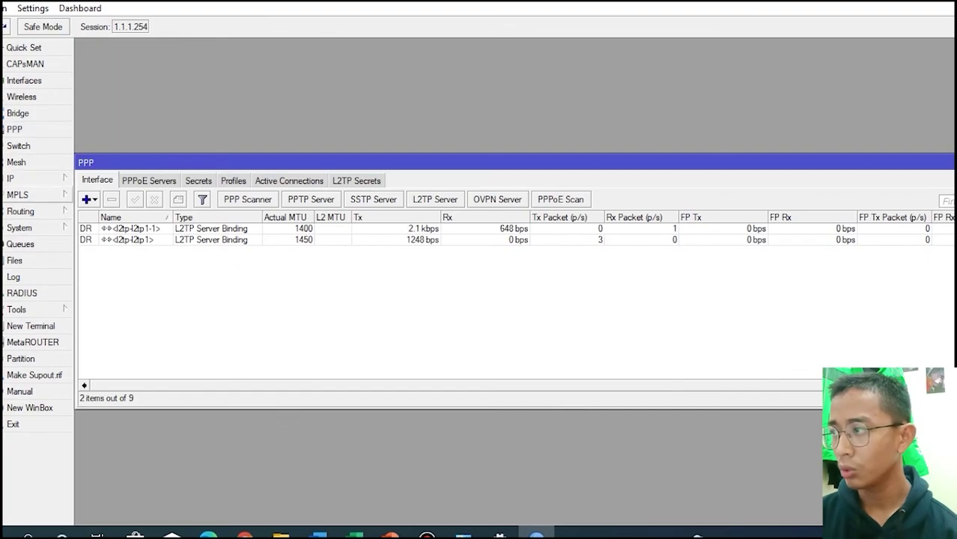
left_click(23, 178)
left_click(100, 156)
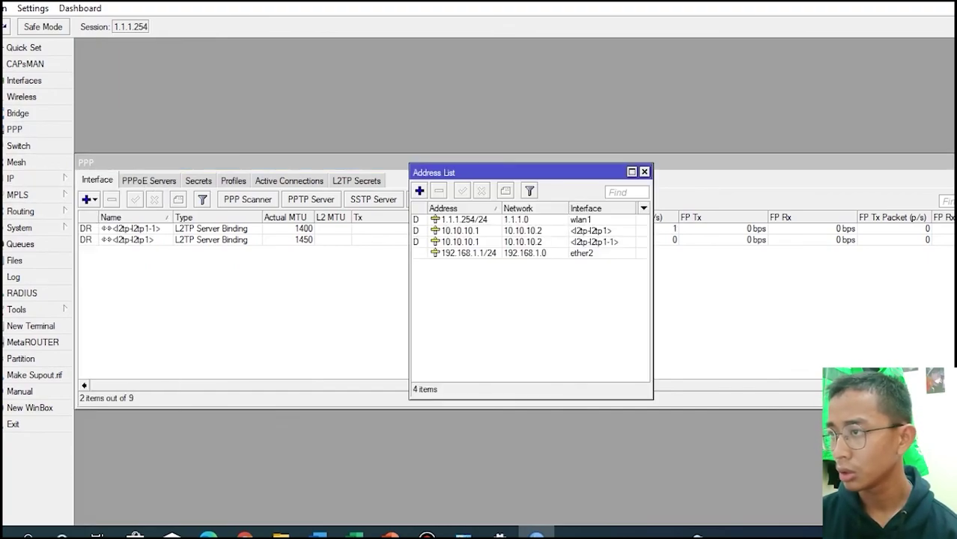